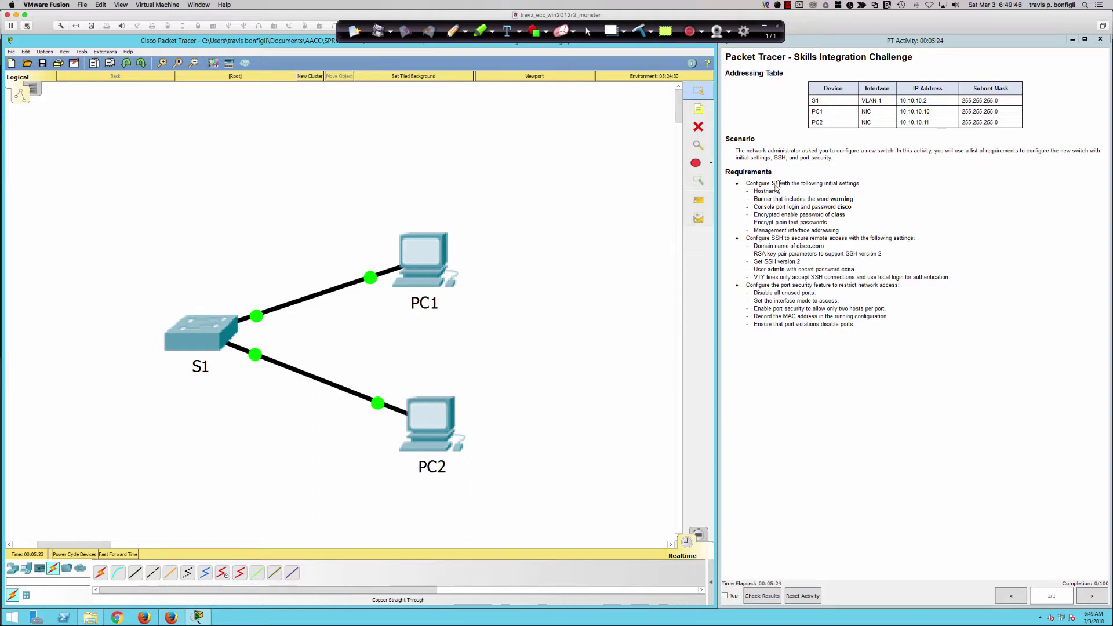
Open switch S1's CLI tab, dismissing the locked-device warning, and highlight the WS-C2960-24TT model.
{"action": "left_click", "coordinate": [199, 332]}
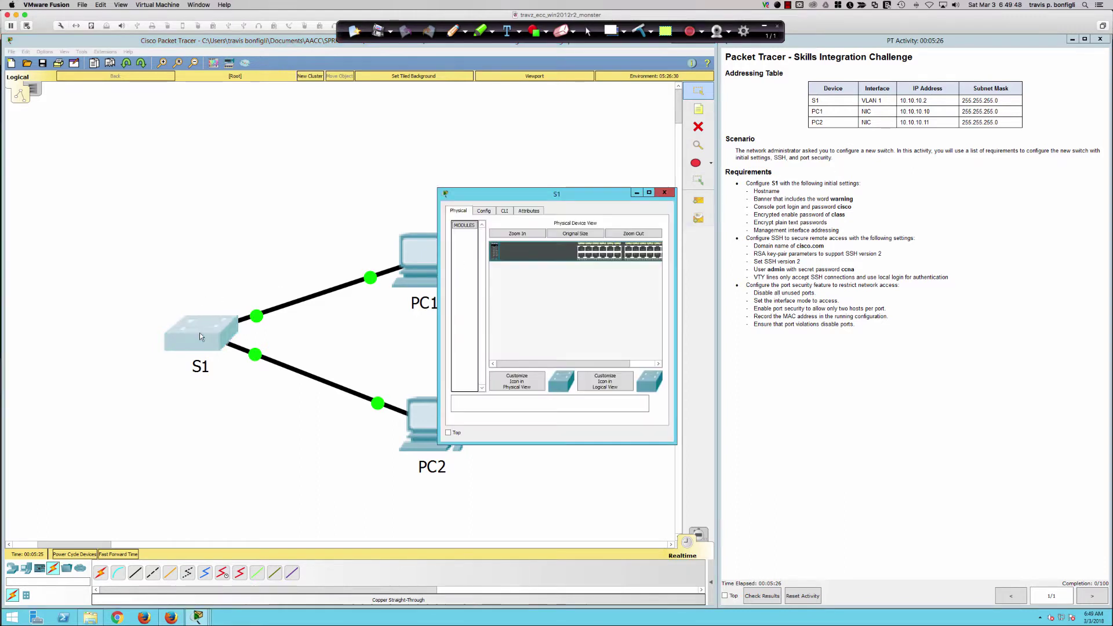
{"action": "left_click_drag", "start_coordinate": [440, 445], "coordinate": [24, 562]}
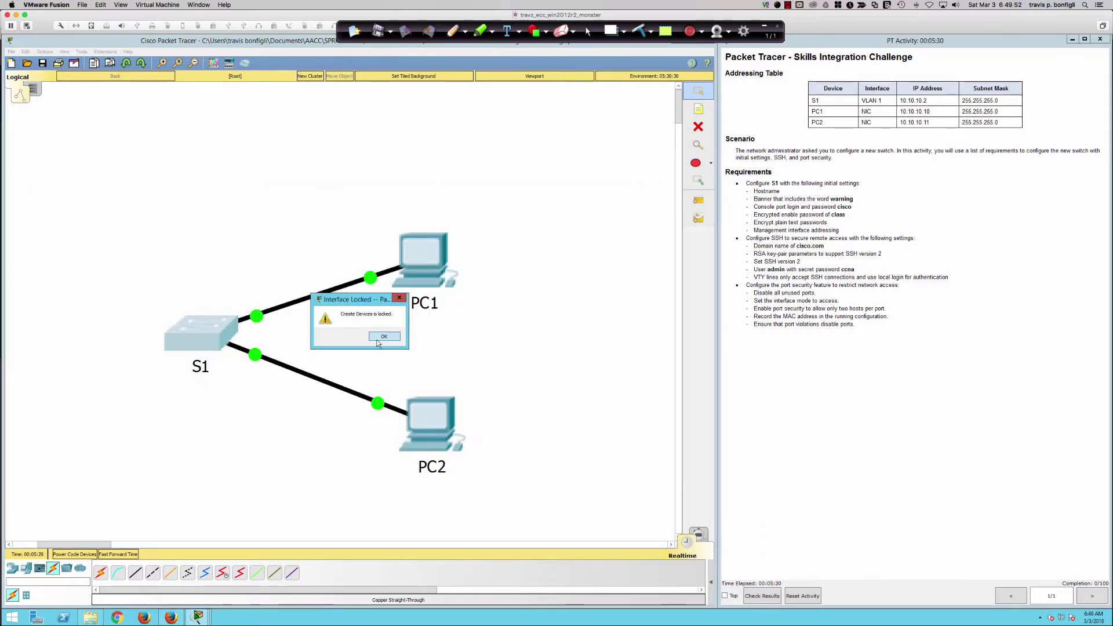
{"action": "left_click", "coordinate": [376, 346]}
{"action": "left_click", "coordinate": [180, 333]}
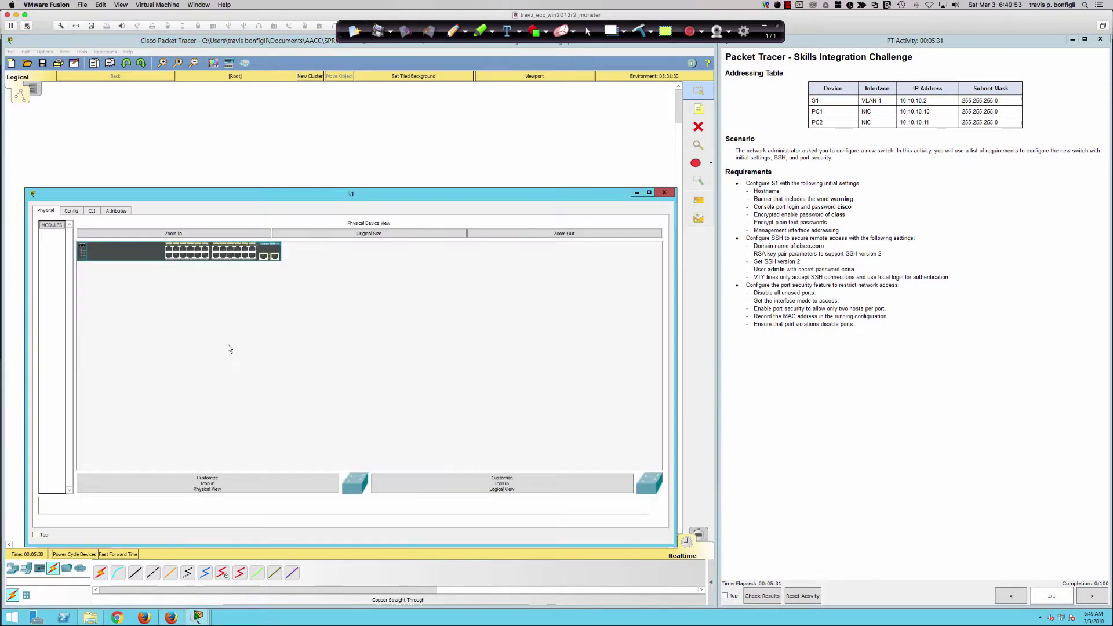
{"action": "left_click", "coordinate": [96, 213]}
{"action": "left_click_drag", "start_coordinate": [169, 193], "coordinate": [165, 240]}
{"action": "left_click_drag", "start_coordinate": [142, 319], "coordinate": [240, 321]}
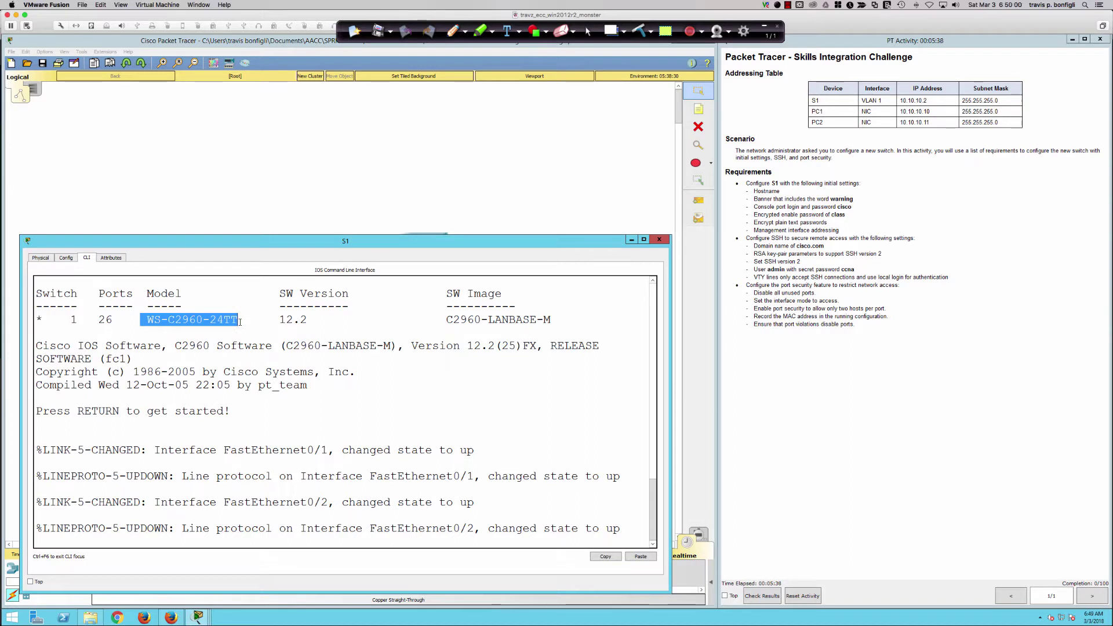
Highlight the image name and IOS version 12.2(25)FX, then bring up the Switch> prompt.
{"action": "left_click", "coordinate": [239, 322]}
{"action": "left_click_drag", "start_coordinate": [449, 319], "coordinate": [551, 319]}
{"action": "left_click", "coordinate": [461, 319]}
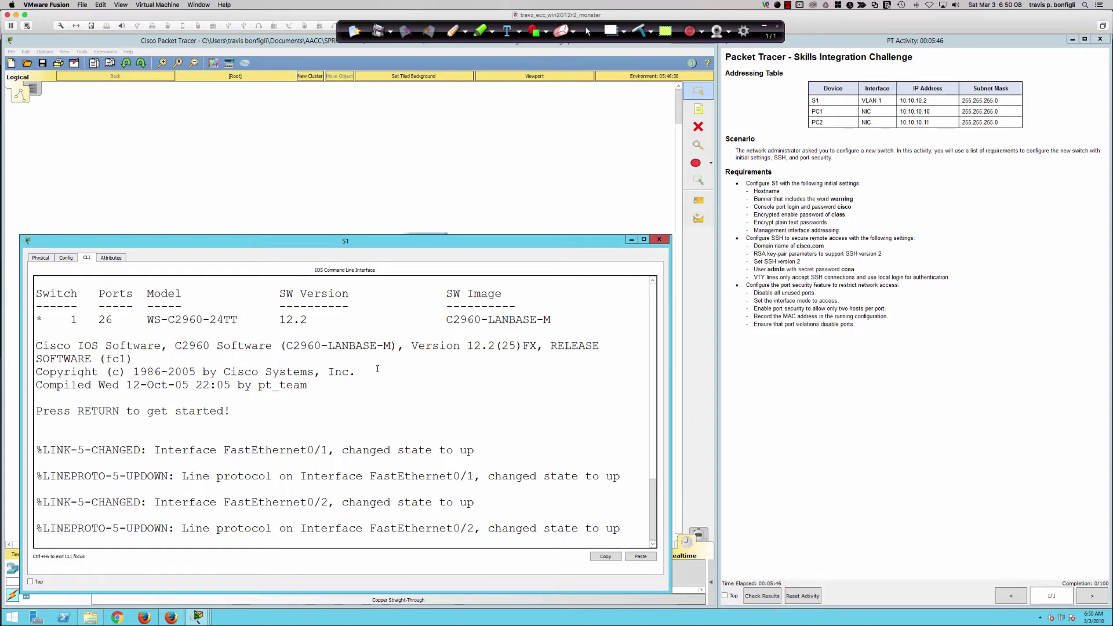
{"action": "left_click_drag", "start_coordinate": [461, 346], "coordinate": [551, 346]}
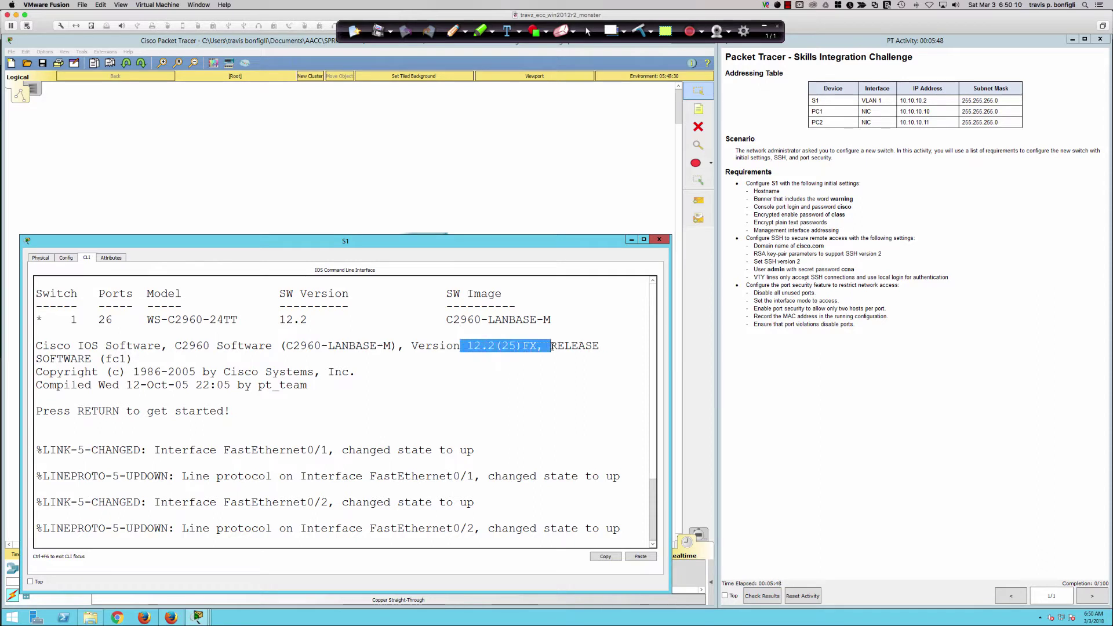
{"action": "left_click", "coordinate": [326, 408]}
{"action": "key", "text": "Return"}
{"action": "key", "text": "Return"}
{"action": "key", "text": "Return"}
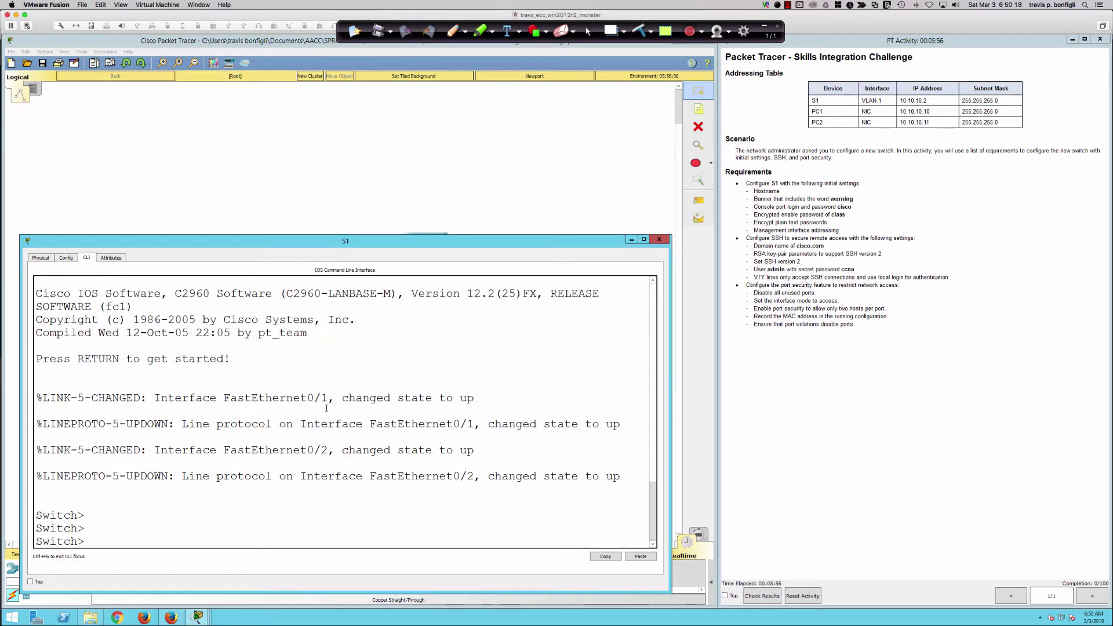
{"action": "key", "text": "Return"}
{"action": "key", "text": "Return"}
{"action": "key", "text": "Return"}
{"action": "key", "text": "Return"}
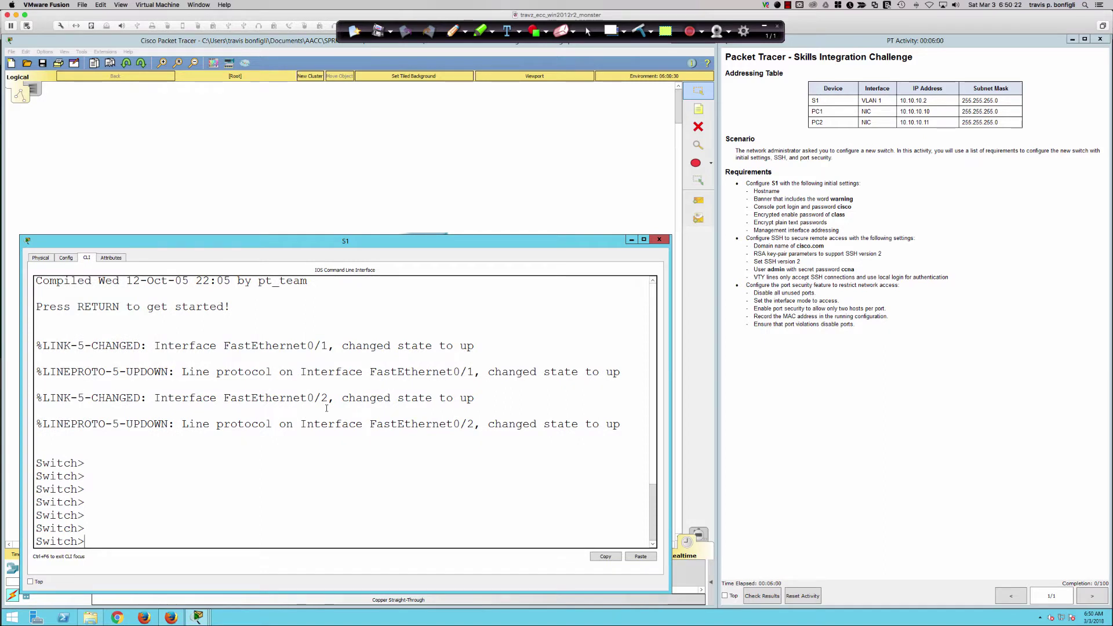
Enter privileged EXEC with enable, then global configuration mode with conf t.
{"action": "type", "text": "en"}
{"action": "key", "text": "Tab"}
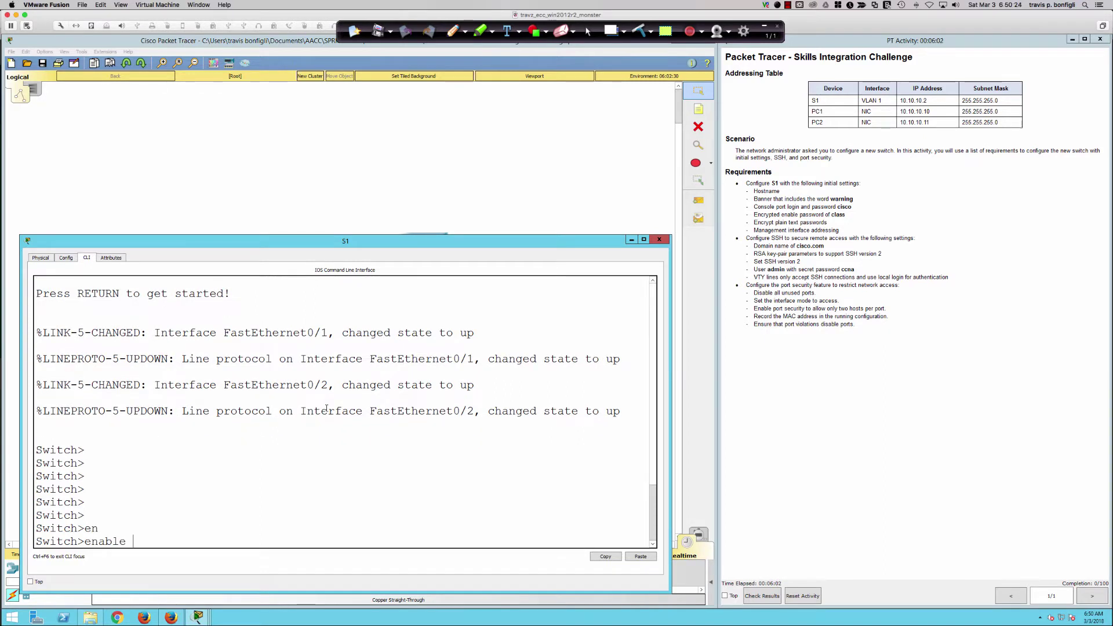
{"action": "key", "text": "Return"}
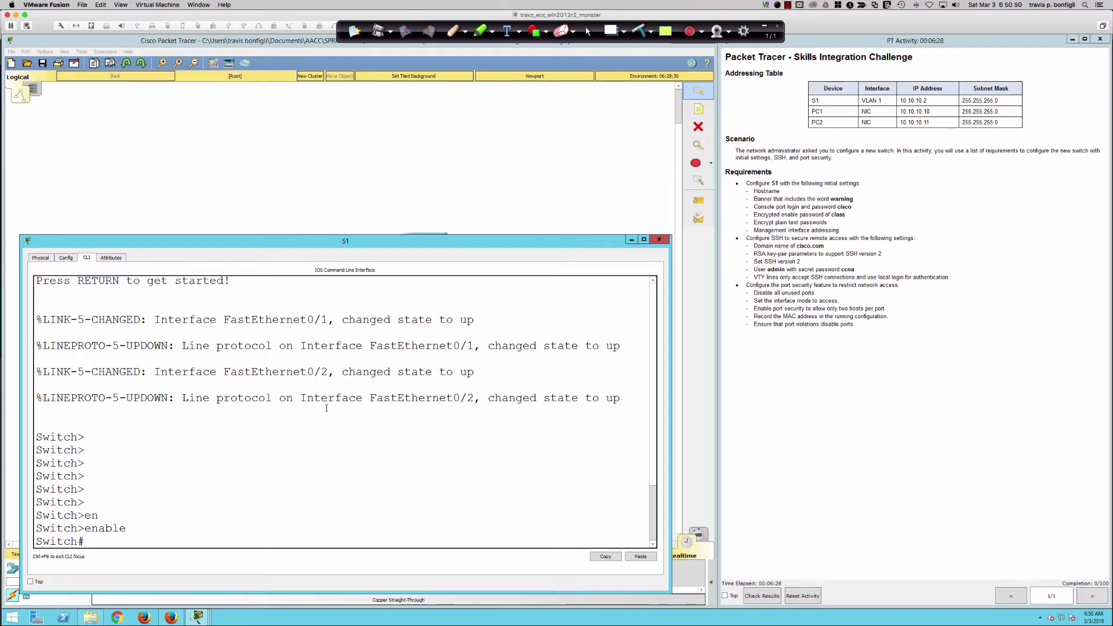
{"action": "type", "text": "conf t"}
{"action": "key", "text": "Return"}
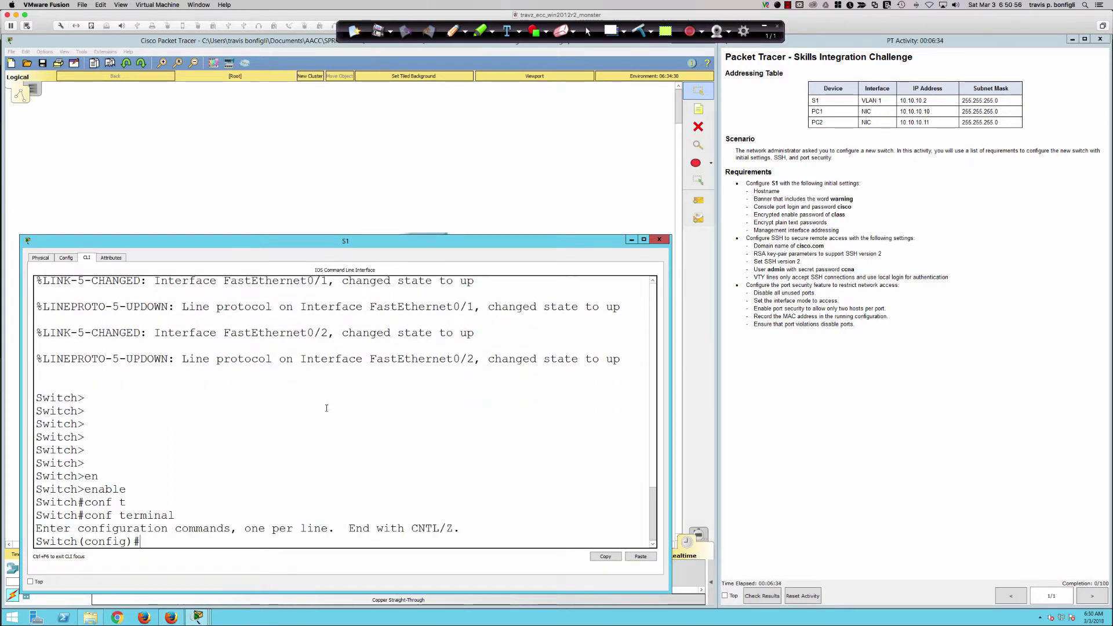
{"action": "key", "text": "Return"}
{"action": "key", "text": "Return"}
Set the hostname to S1 and query help for the banner motd command.
{"action": "type", "text": "host"}
{"action": "key", "text": "Tab"}
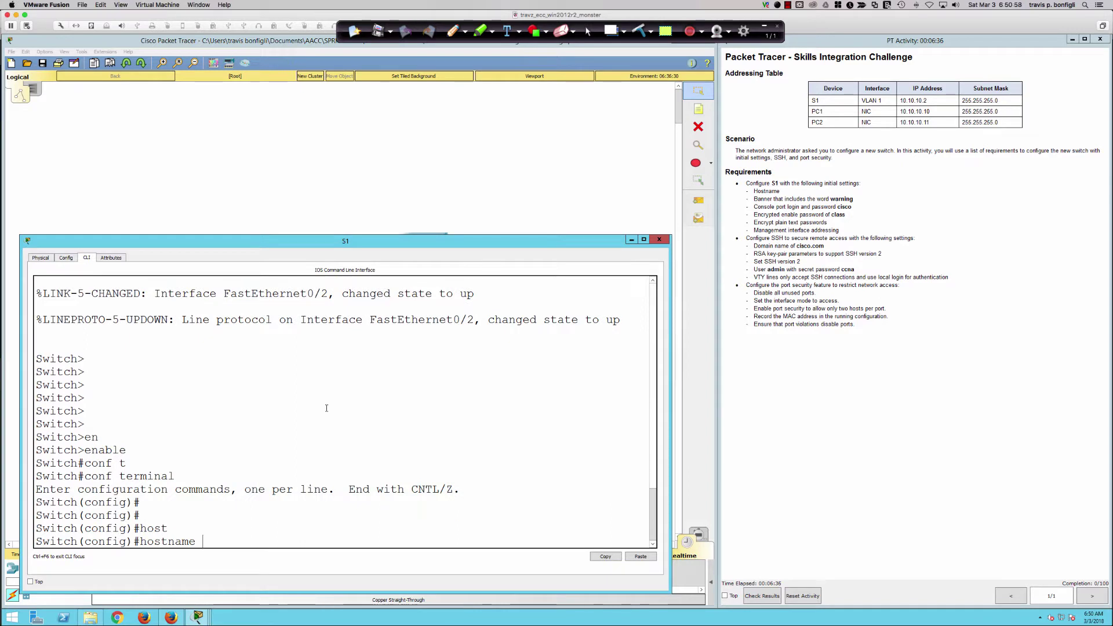
{"action": "type", "text": "S1"}
{"action": "key", "text": "Return"}
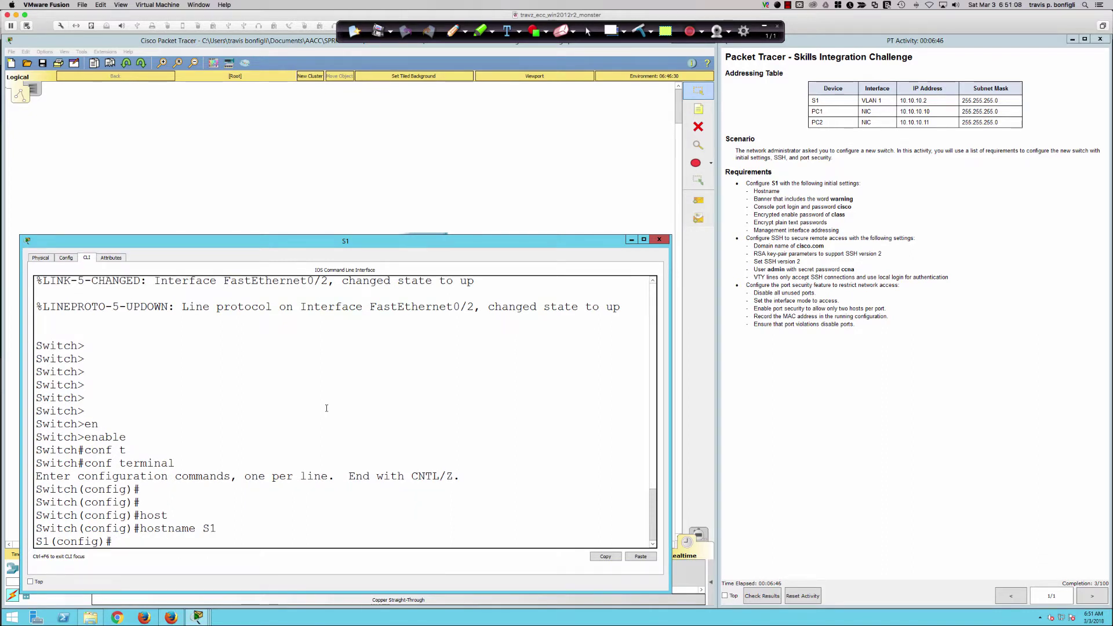
{"action": "key", "text": "Return"}
{"action": "key", "text": "Return"}
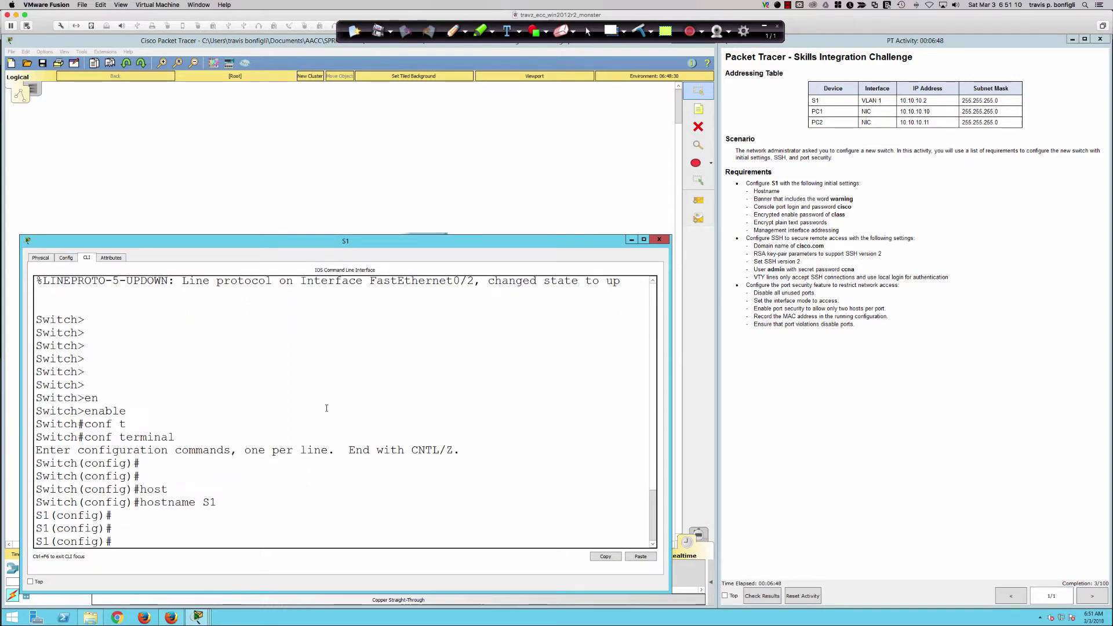
{"action": "type", "text": "banner motd"}
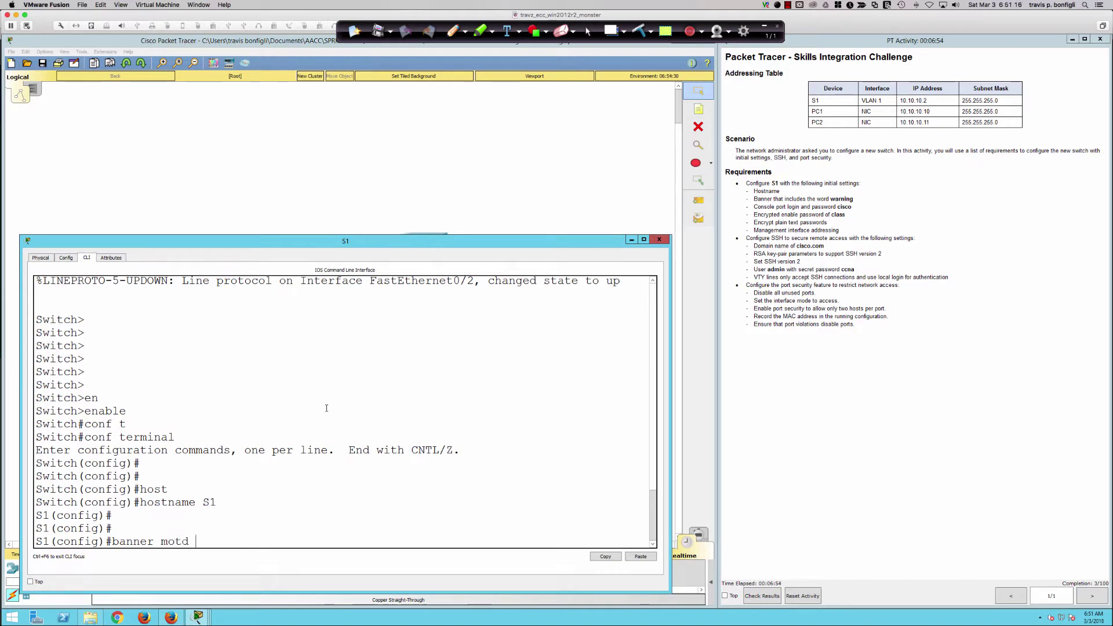
{"action": "type", "text": " ?"}
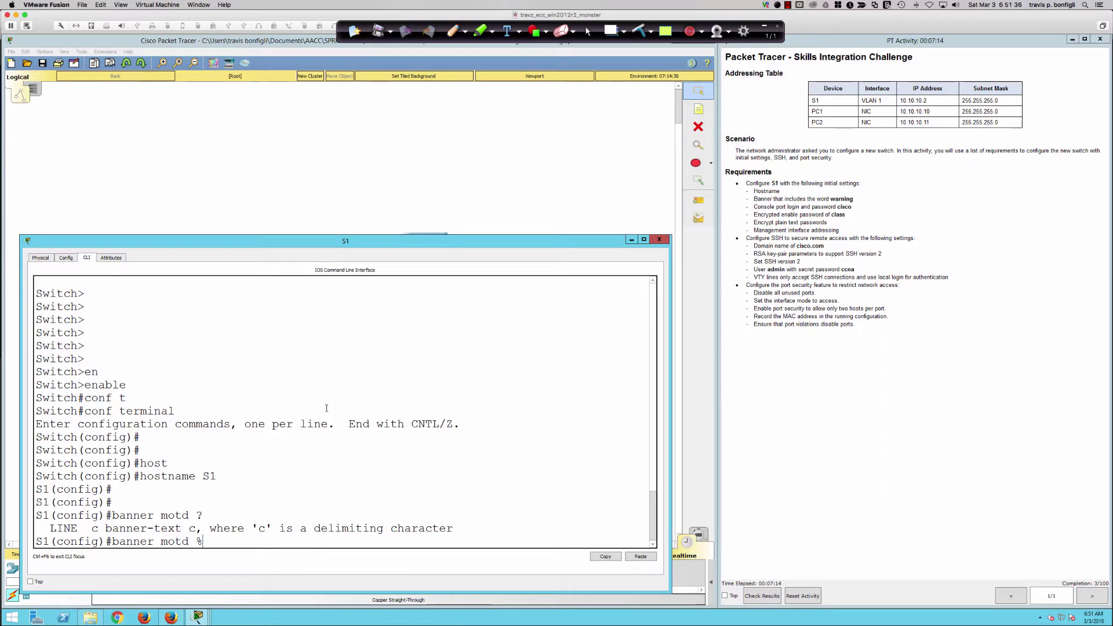
Enter the banner text 'Warning warning WARNING WaRnInG' closed with a % delimiter and apply it.
{"action": "type", "text": "Warning warni"}
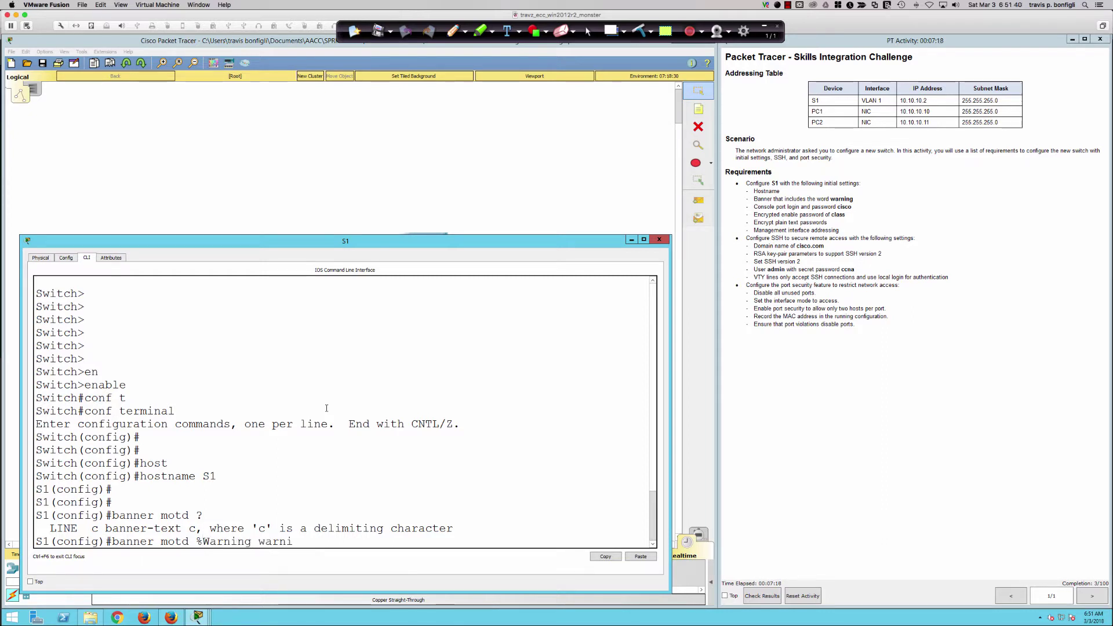
{"action": "type", "text": "ng WARNING Warn"}
{"action": "key", "text": "BackSpace"}
{"action": "key", "text": "BackSpace"}
{"action": "type", "text": "R"}
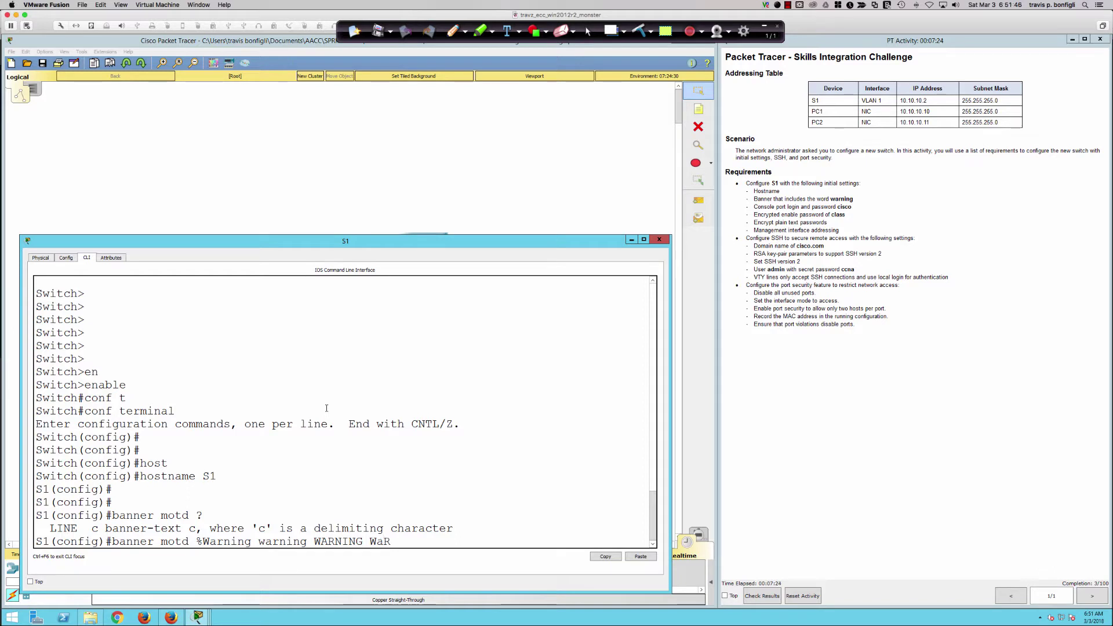
{"action": "type", "text": "nInG"}
{"action": "key", "text": "BackSpace"}
{"action": "type", "text": "%"}
{"action": "key", "text": "BackSpace"}
{"action": "type", "text": "%"}
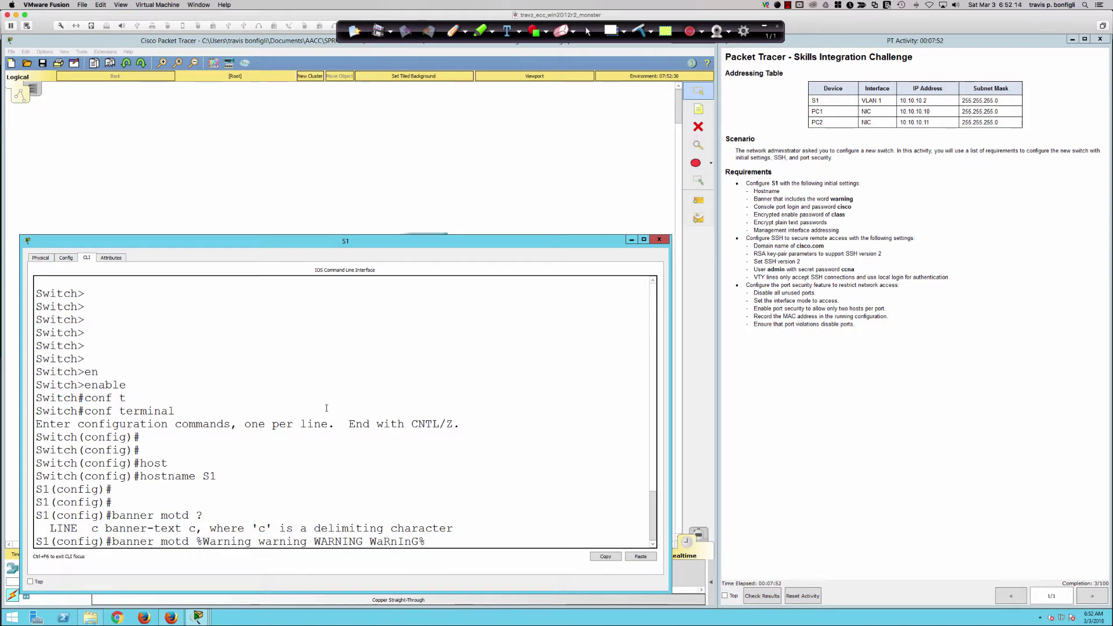
{"action": "key", "text": "Return"}
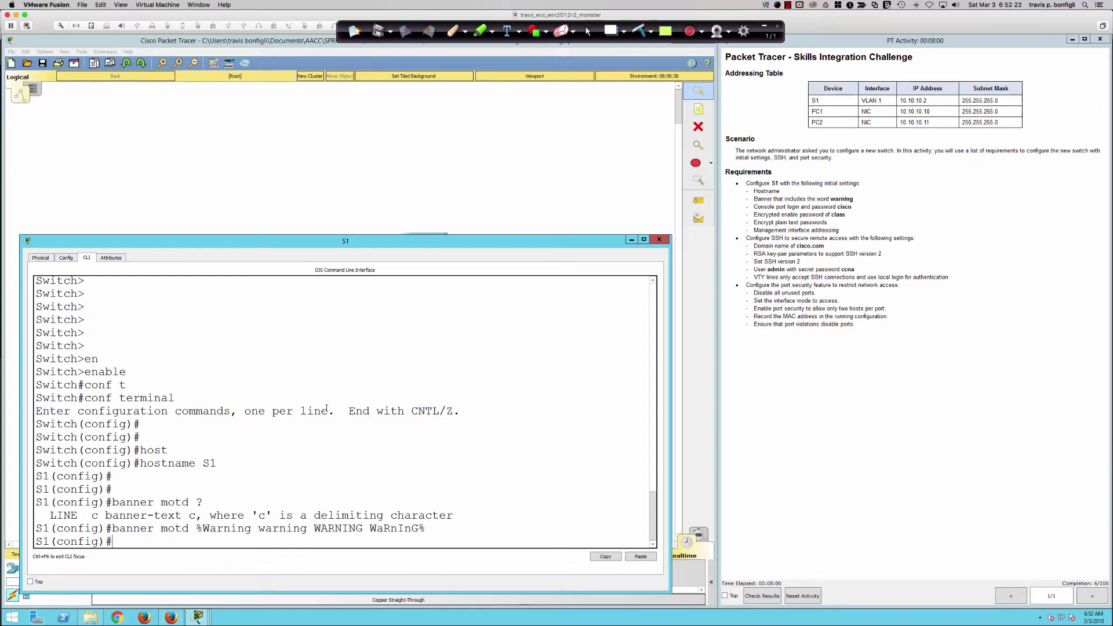
{"action": "key", "text": "Return"}
{"action": "key", "text": "Return"}
{"action": "key", "text": "Return"}
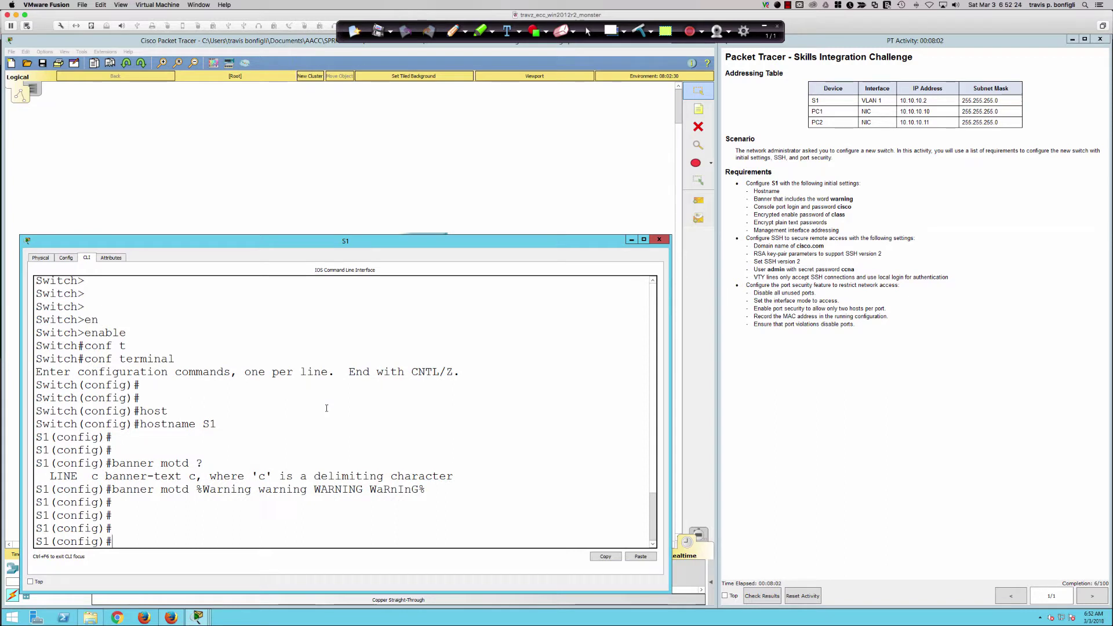
Page through 'do sh run' output to confirm the banner and locate the line con 0 entry.
{"action": "type", "text": "do sh run"}
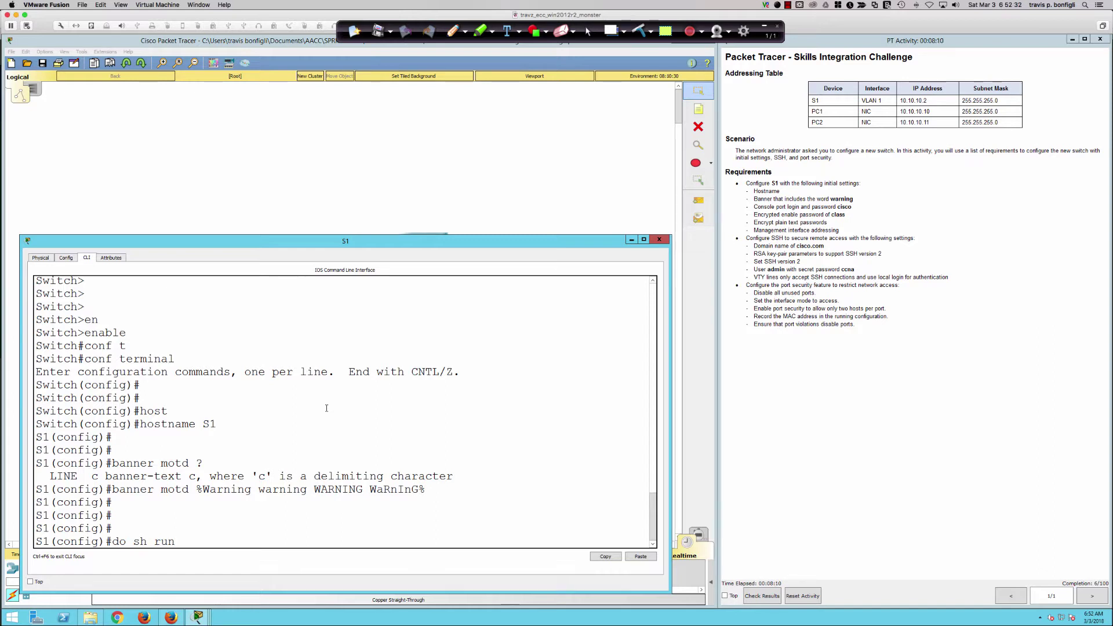
{"action": "key", "text": "Return"}
{"action": "key", "text": "space"}
{"action": "key", "text": "space"}
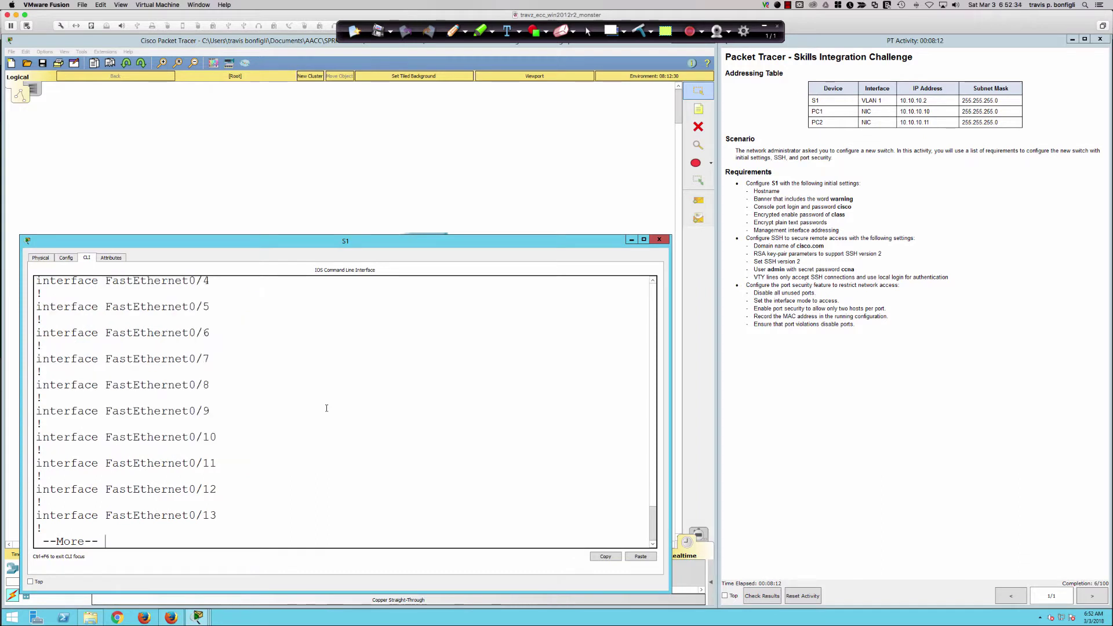
{"action": "key", "text": "space"}
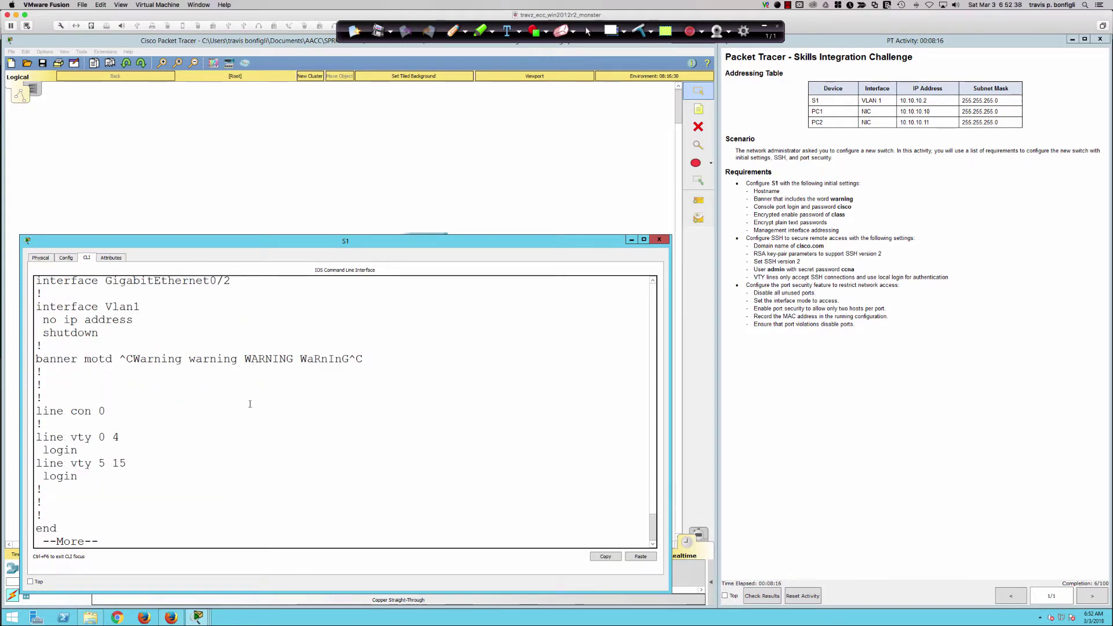
{"action": "left_click_drag", "start_coordinate": [35, 410], "coordinate": [59, 411]}
{"action": "left_click", "coordinate": [31, 412]}
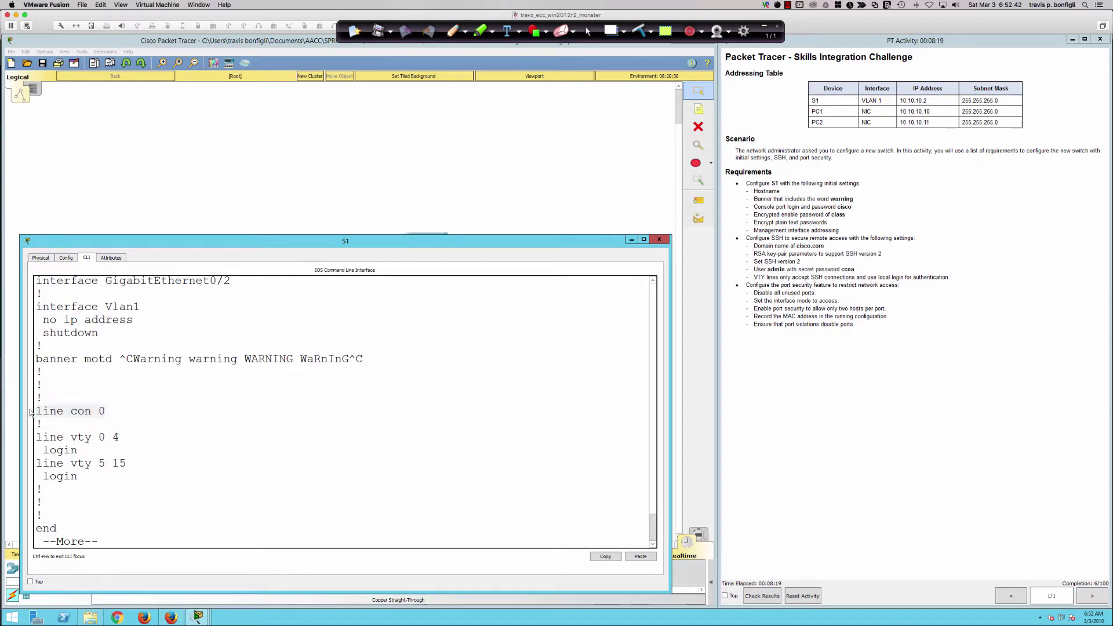
{"action": "key", "text": "Return"}
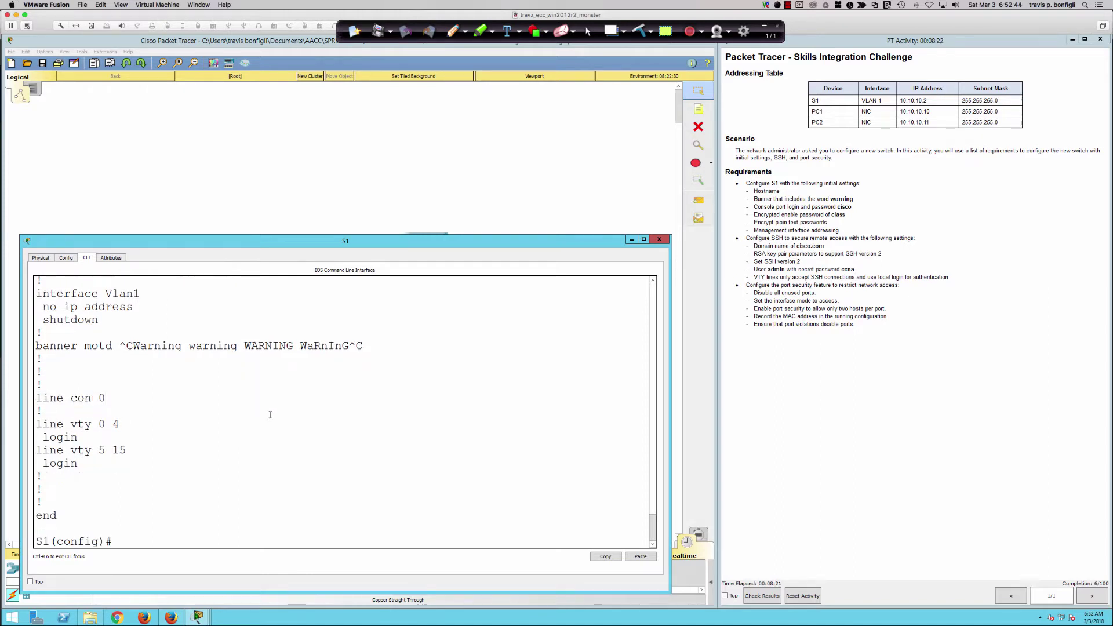
Enter line con 0 configuration and apply the login command.
{"action": "type", "text": "line con"}
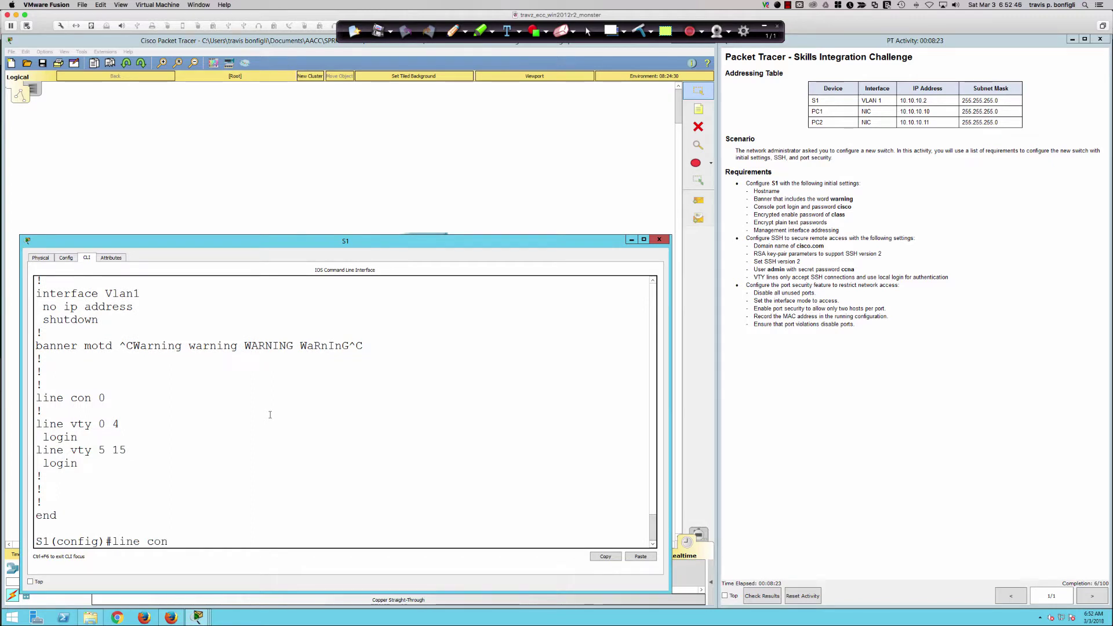
{"action": "type", "text": " 0"}
{"action": "key", "text": "Return"}
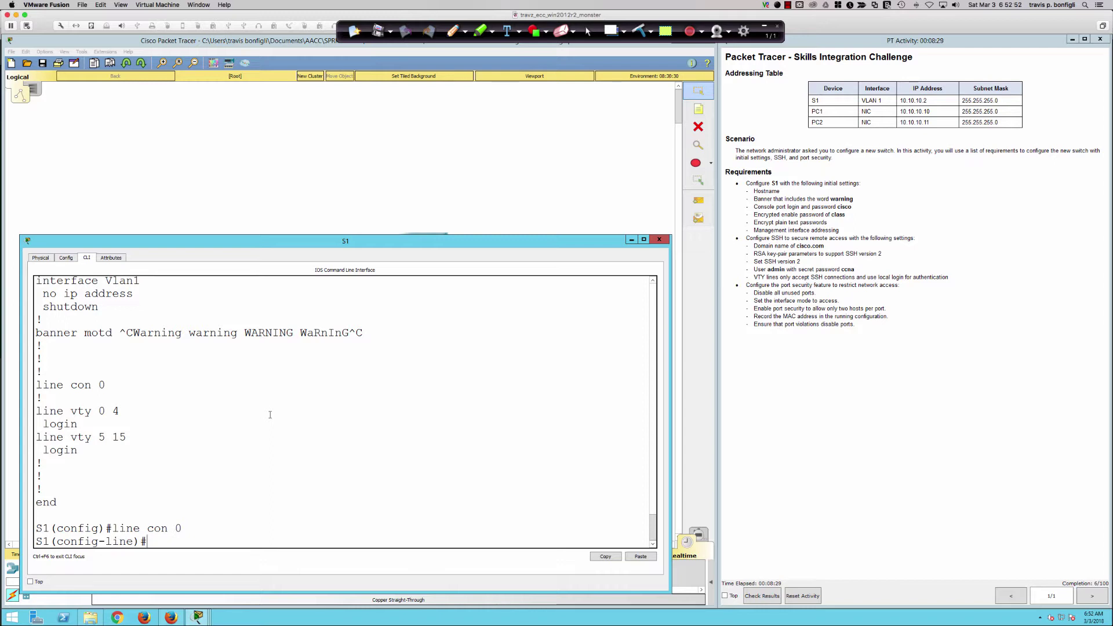
{"action": "type", "text": "loign"}
{"action": "key", "text": "BackSpace"}
{"action": "key", "text": "BackSpace"}
{"action": "key", "text": "BackSpace"}
{"action": "type", "text": "gin"}
{"action": "key", "text": "Return"}
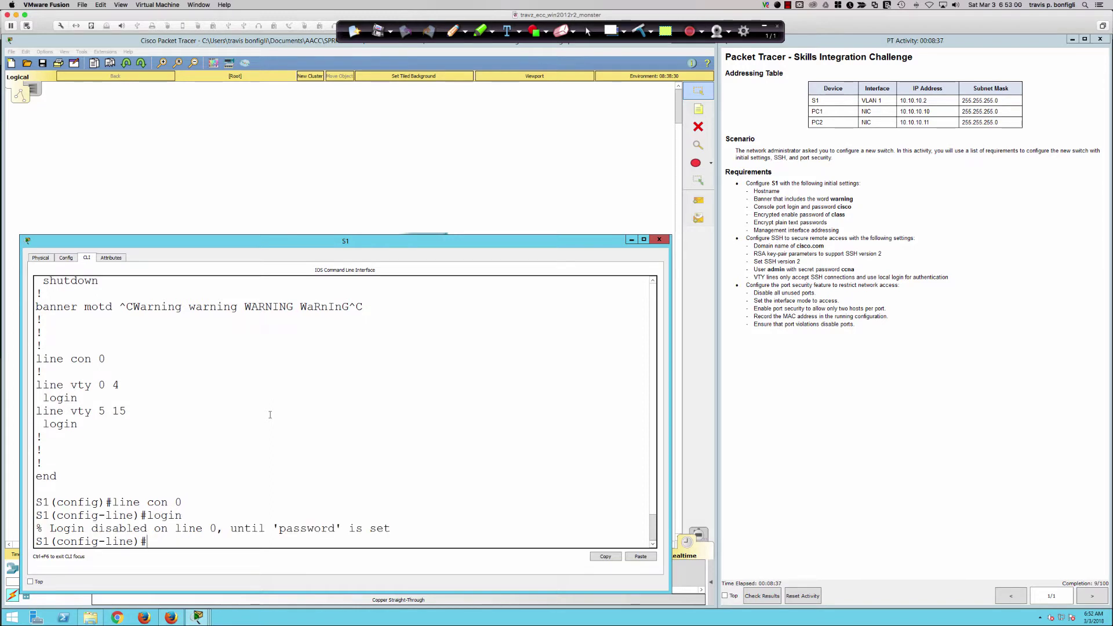
Set the console line password, require login, and exit back to global configuration.
{"action": "type", "text": "password cisco"}
{"action": "key", "text": "Return"}
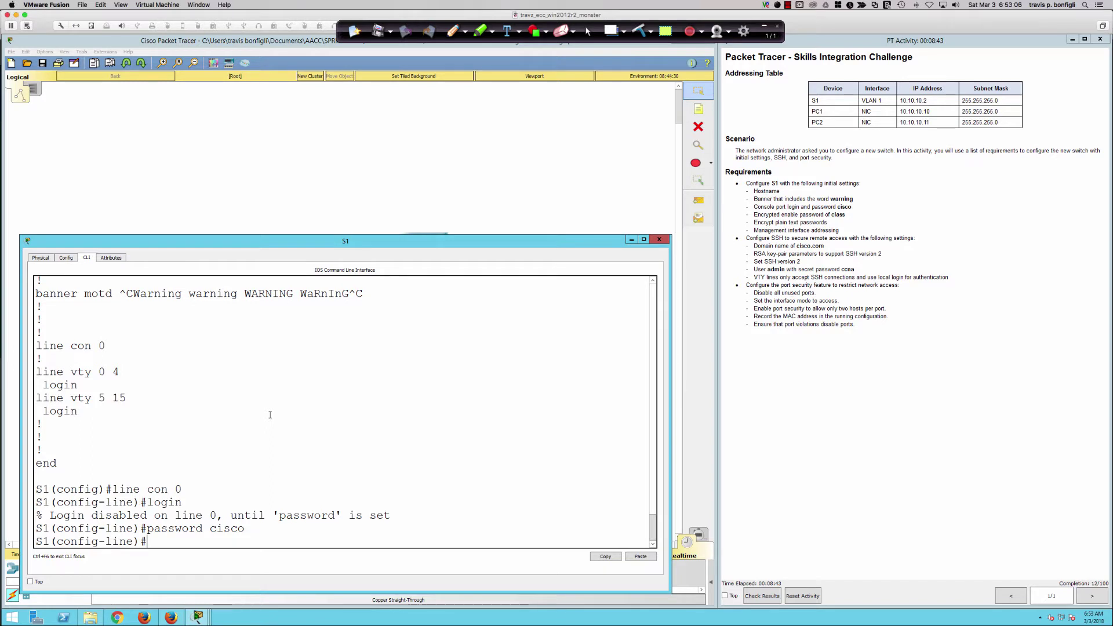
{"action": "type", "text": "login"}
{"action": "key", "text": "Return"}
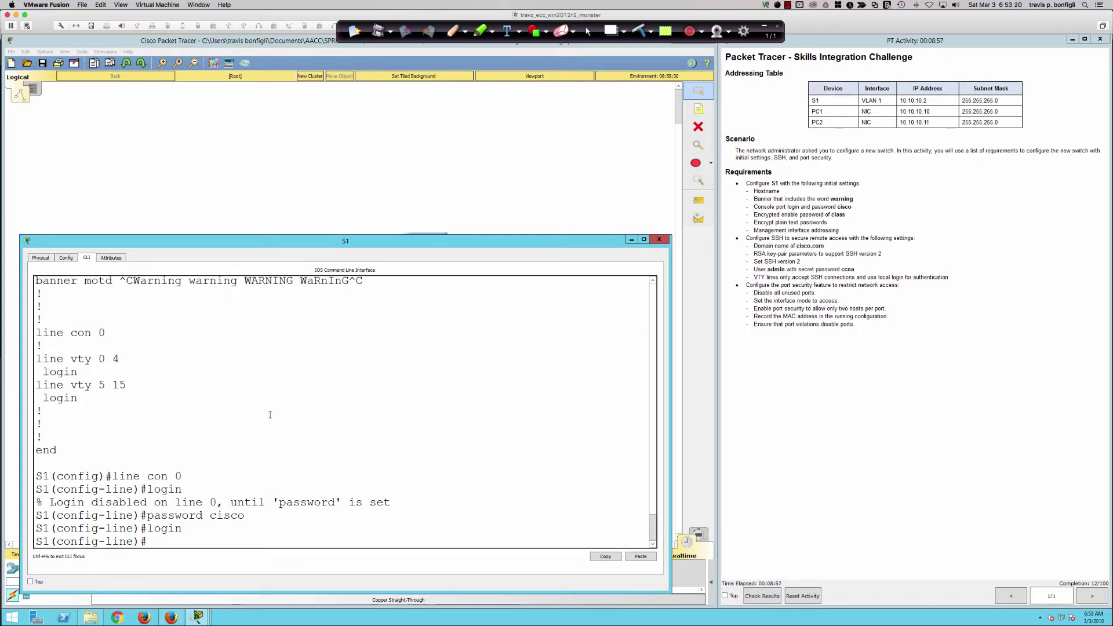
{"action": "key", "text": "Return"}
{"action": "key", "text": "Return"}
{"action": "key", "text": "Return"}
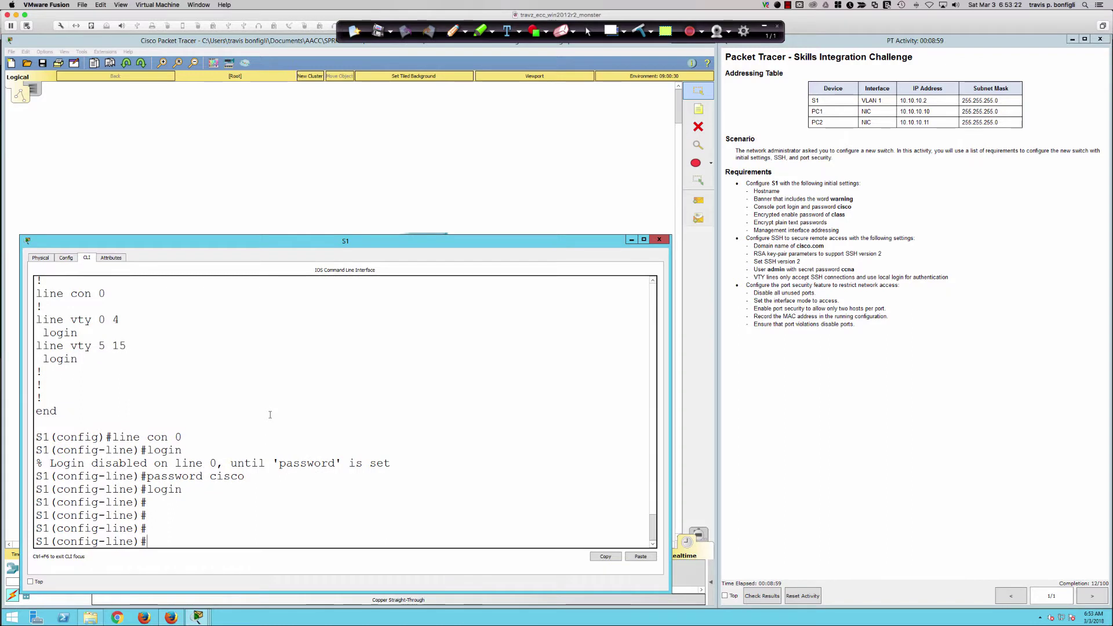
{"action": "type", "text": "exit"}
{"action": "key", "text": "Return"}
{"action": "type", "text": "enable"}
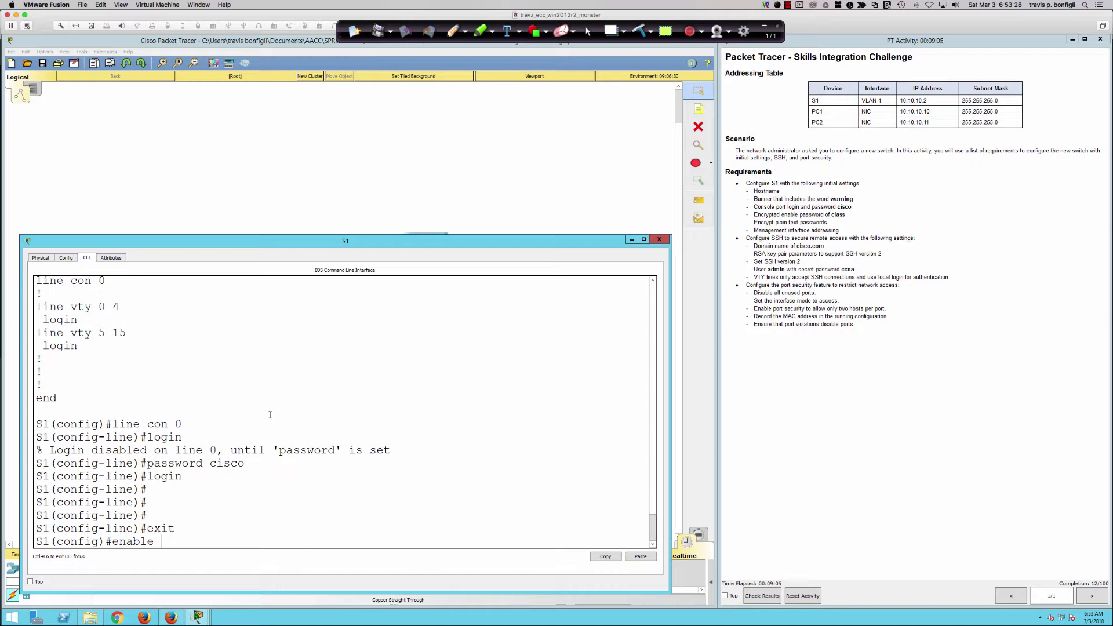
Compare Tab completions for enable secret and enable password, leaving 'enable secret' on the line.
{"action": "type", "text": "sec"}
{"action": "key", "text": "Tab"}
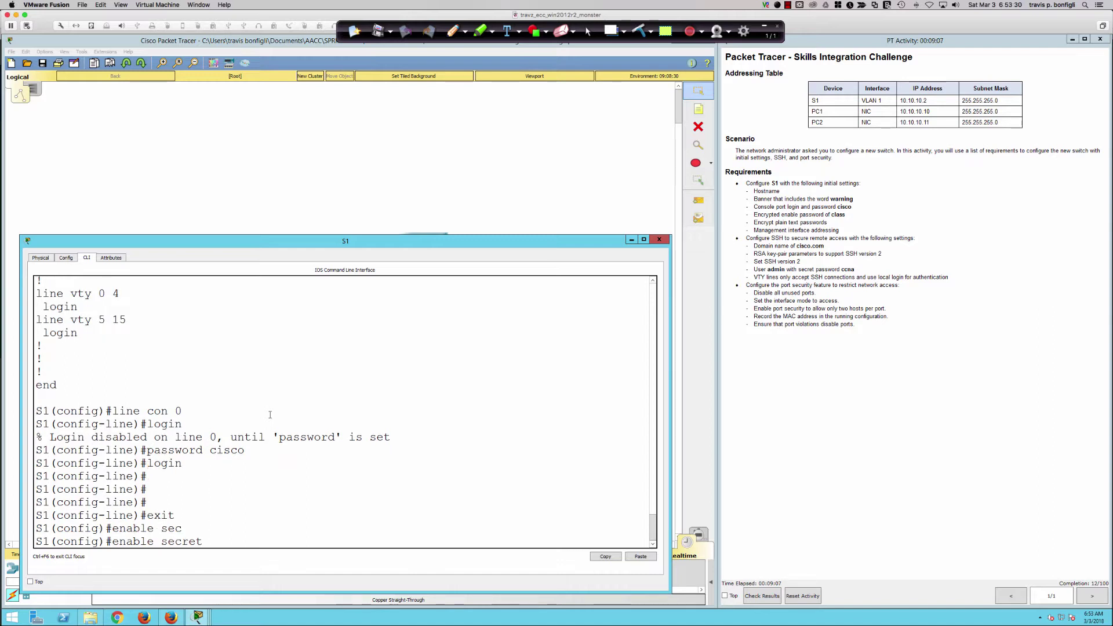
{"action": "key", "text": "BackSpace"}
{"action": "key", "text": "BackSpace"}
{"action": "key", "text": "BackSpace"}
{"action": "key", "text": "BackSpace"}
{"action": "key", "text": "BackSpace"}
{"action": "key", "text": "BackSpace"}
{"action": "type", "text": "pas"}
{"action": "key", "text": "Tab"}
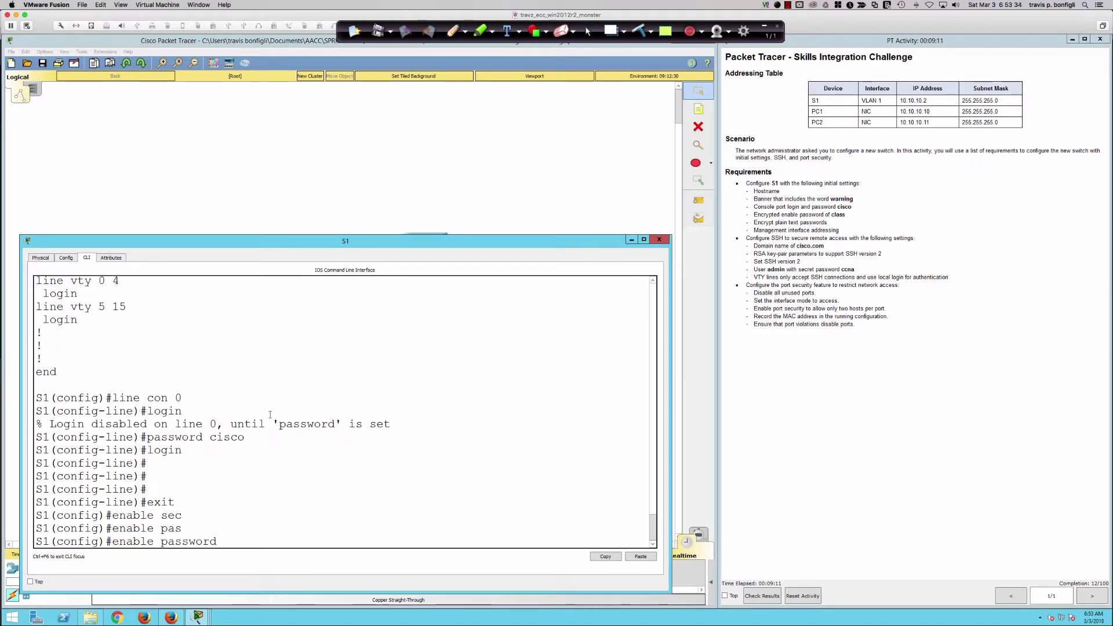
{"action": "key", "text": "BackSpace"}
{"action": "key", "text": "BackSpace"}
{"action": "key", "text": "BackSpace"}
{"action": "key", "text": "BackSpace"}
{"action": "key", "text": "BackSpace"}
{"action": "key", "text": "BackSpace"}
{"action": "key", "text": "BackSpace"}
{"action": "key", "text": "BackSpace"}
{"action": "type", "text": "sec"}
{"action": "key", "text": "Tab"}
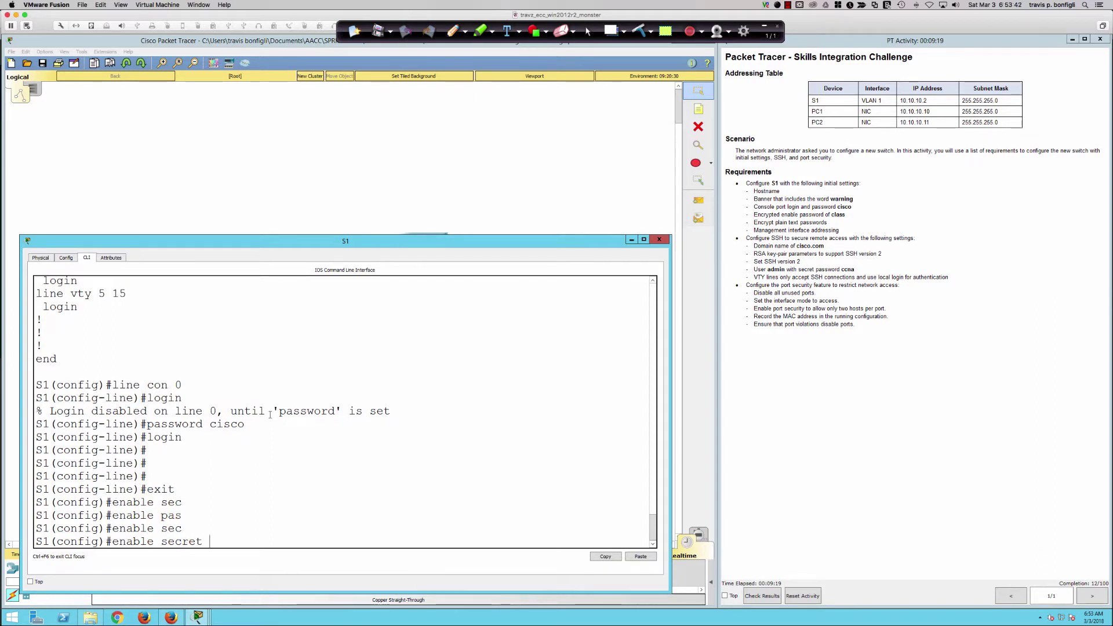
{"action": "mouse_move", "coordinate": [3, 255]}
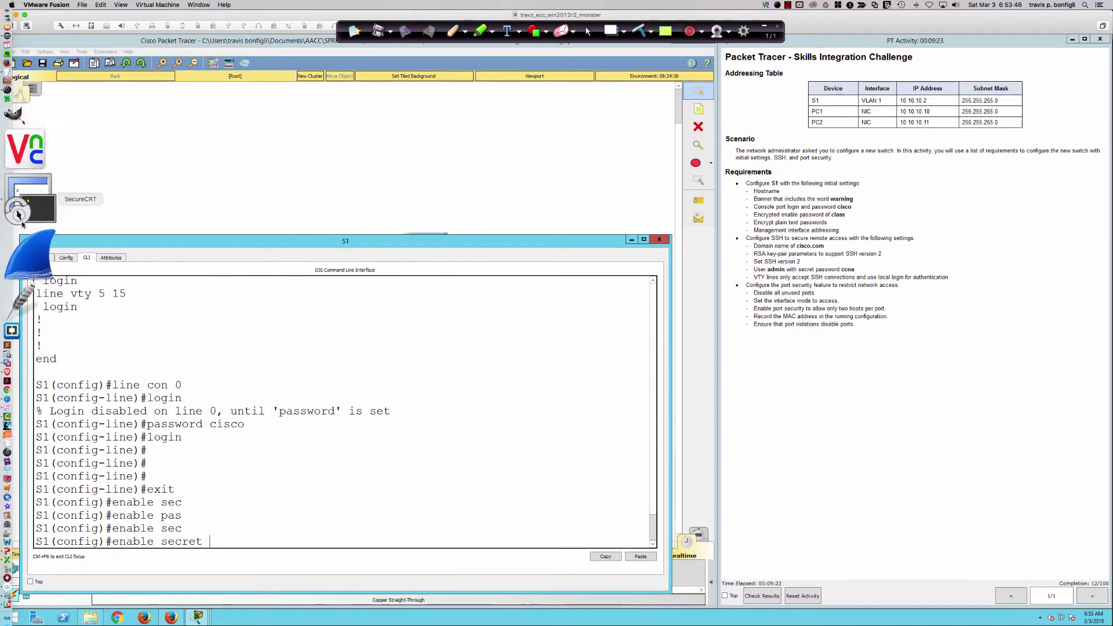
In maximized SecureCRT, enter global configuration mode on the R11-1941-v01 router session.
{"action": "left_click", "coordinate": [23, 216]}
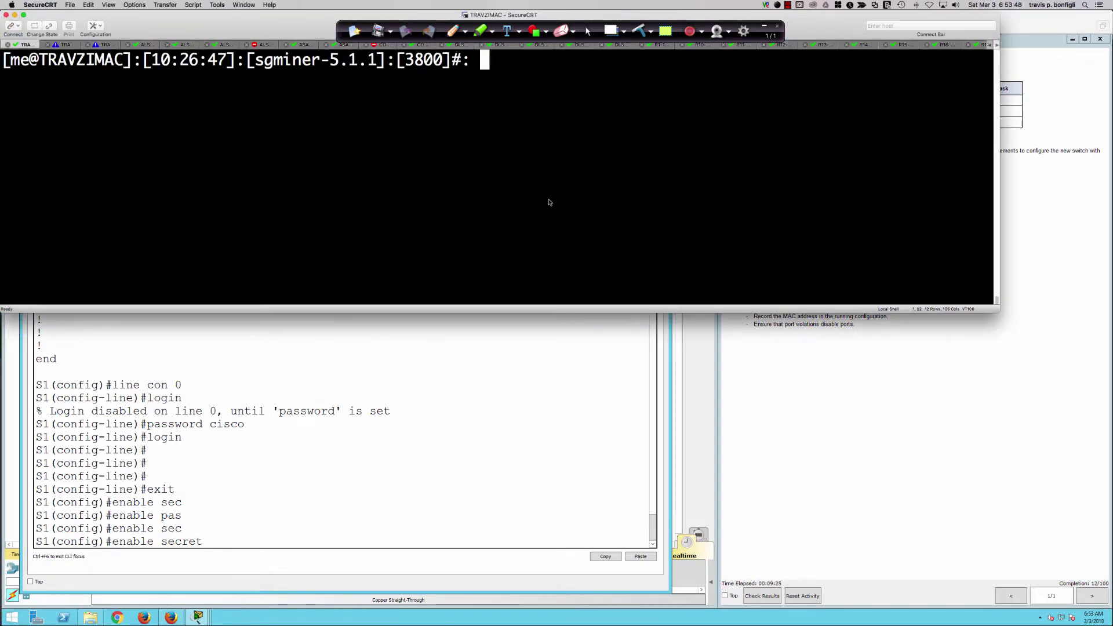
{"action": "double_click", "coordinate": [209, 27]}
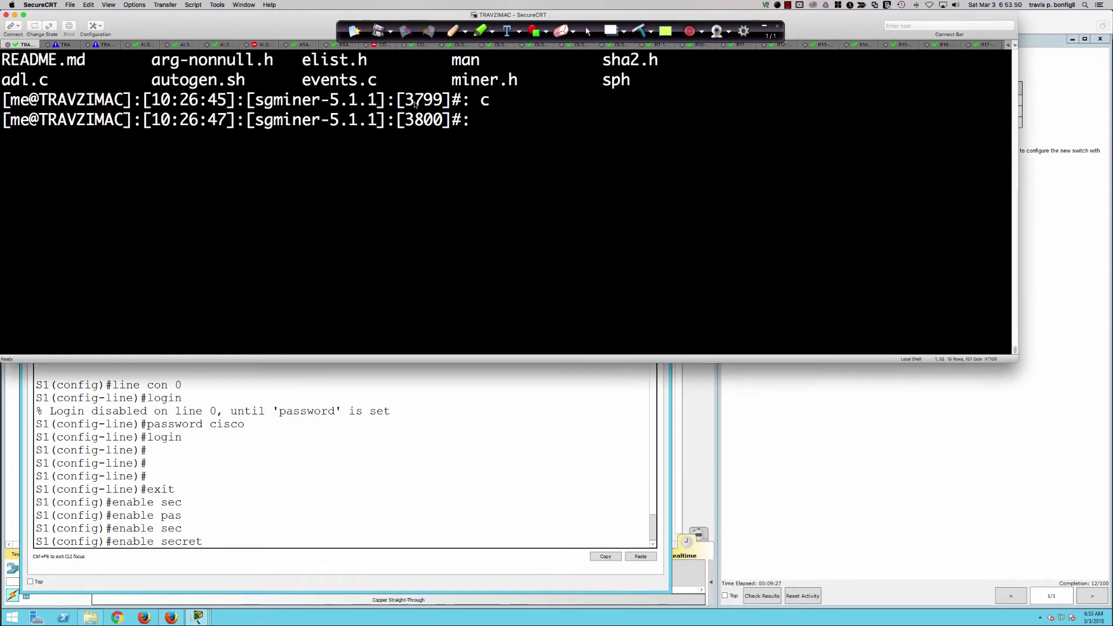
{"action": "left_click", "coordinate": [731, 45]}
{"action": "key", "text": "Return"}
{"action": "key", "text": "Return"}
{"action": "key", "text": "Return"}
{"action": "key", "text": "Return"}
{"action": "key", "text": "Return"}
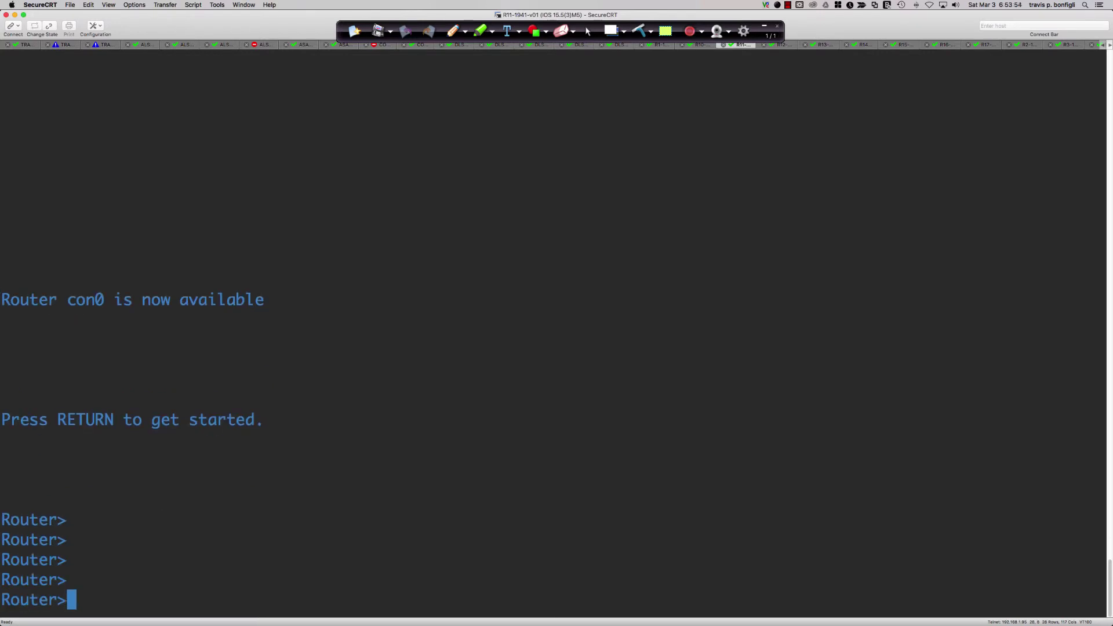
{"action": "type", "text": "en"}
{"action": "key", "text": "Return"}
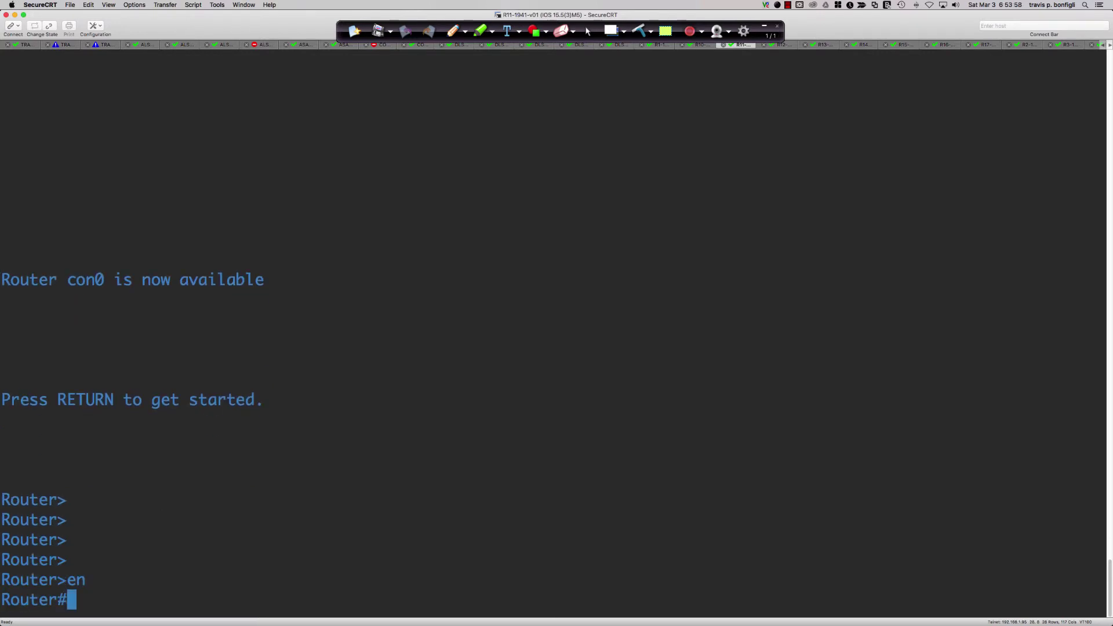
{"action": "type", "text": "conf t"}
{"action": "key", "text": "Return"}
{"action": "key", "text": "Return"}
{"action": "key", "text": "Return"}
{"action": "key", "text": "Return"}
{"action": "key", "text": "Return"}
{"action": "key", "text": "Return"}
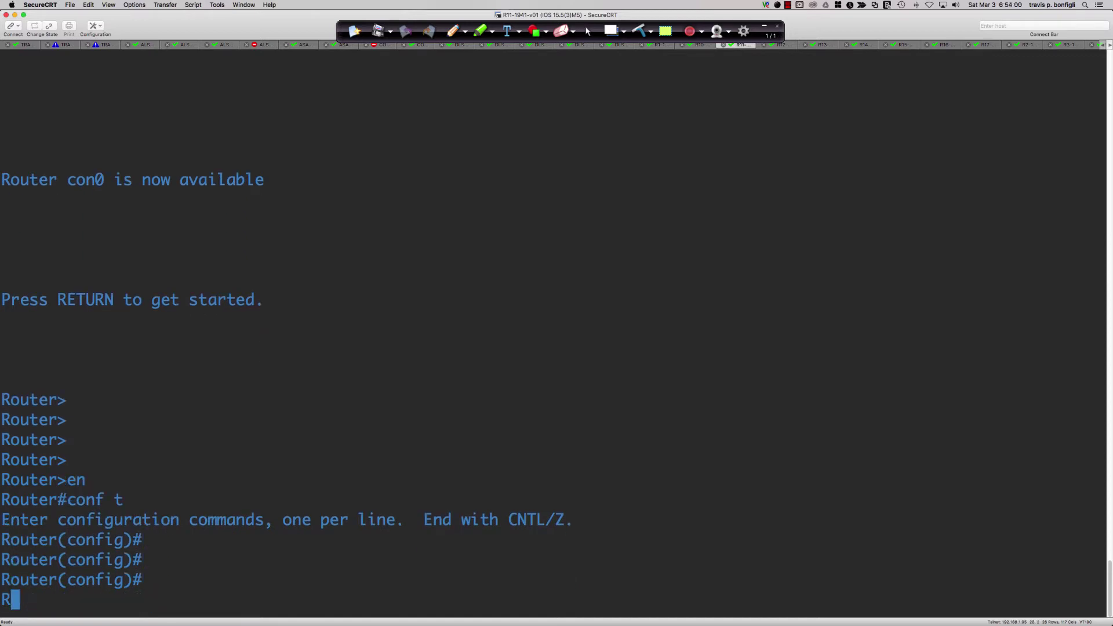
Check enable help and type 'enable algorithm-type scrypt secret' with a password value.
{"action": "type", "text": "enable "}
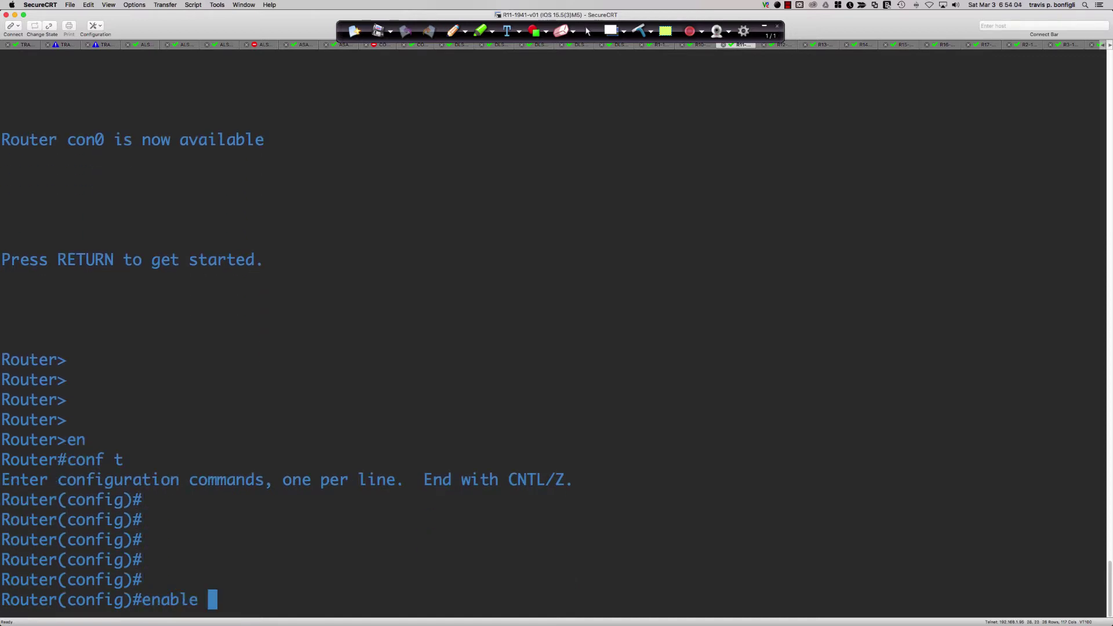
{"action": "type", "text": "?"}
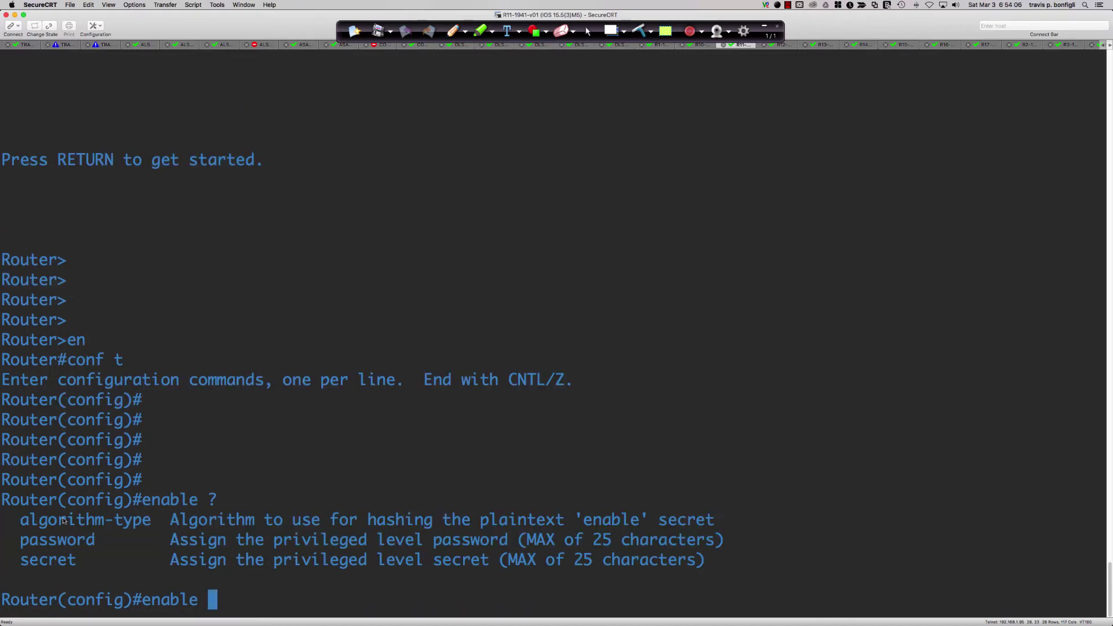
{"action": "left_click_drag", "start_coordinate": [29, 523], "coordinate": [267, 523]}
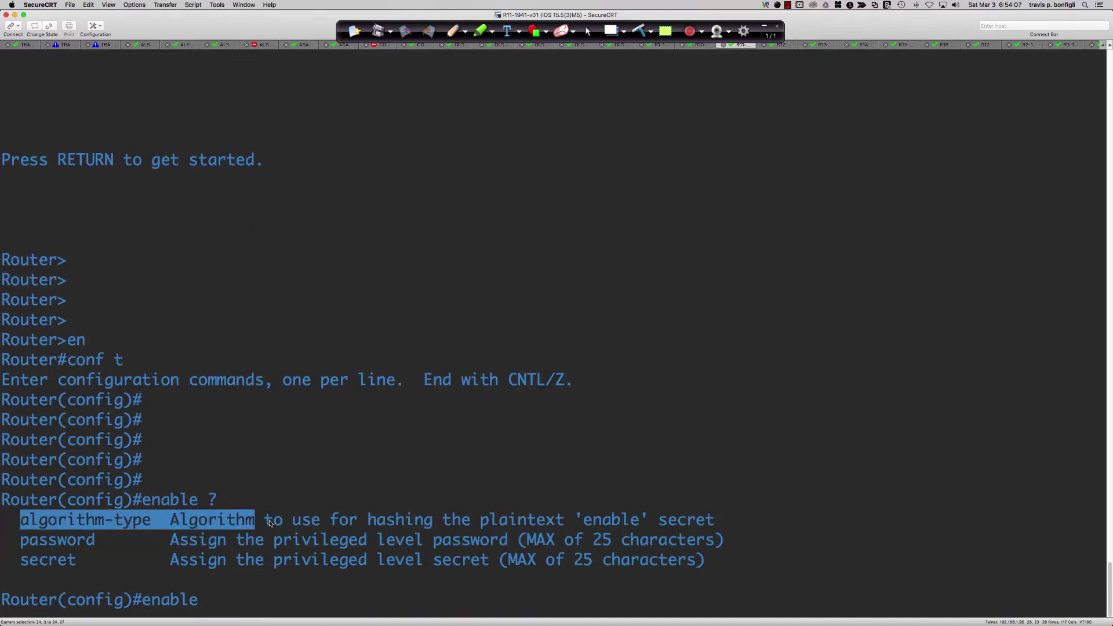
{"action": "left_click", "coordinate": [611, 438]}
{"action": "type", "text": "algori"}
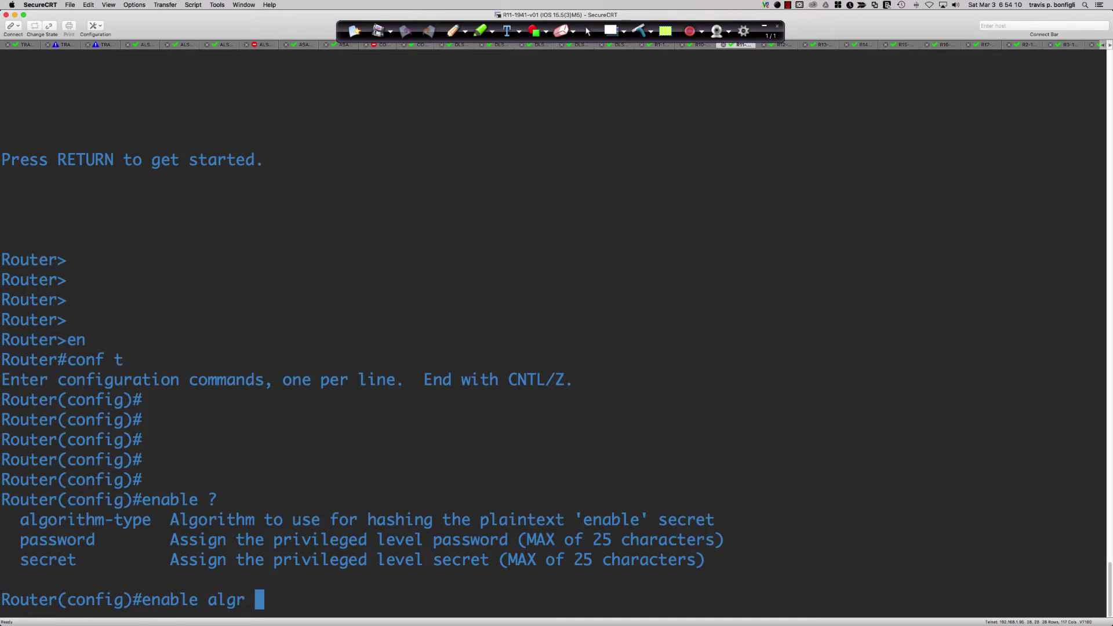
{"action": "key", "text": "Tab"}
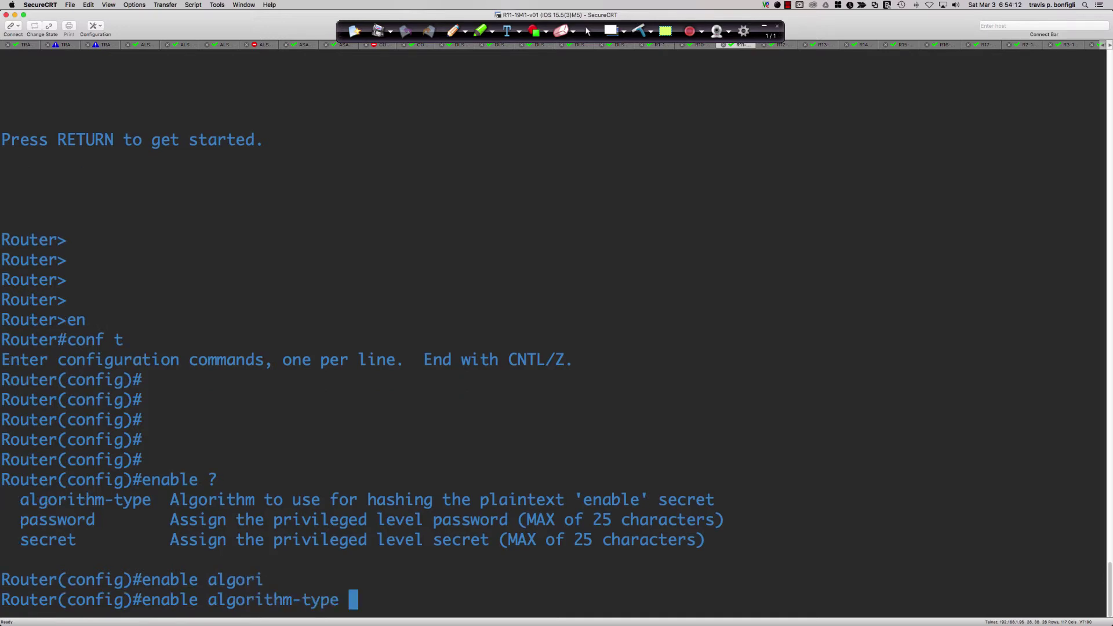
{"action": "type", "text": "?"}
{"action": "type", "text": "scry"}
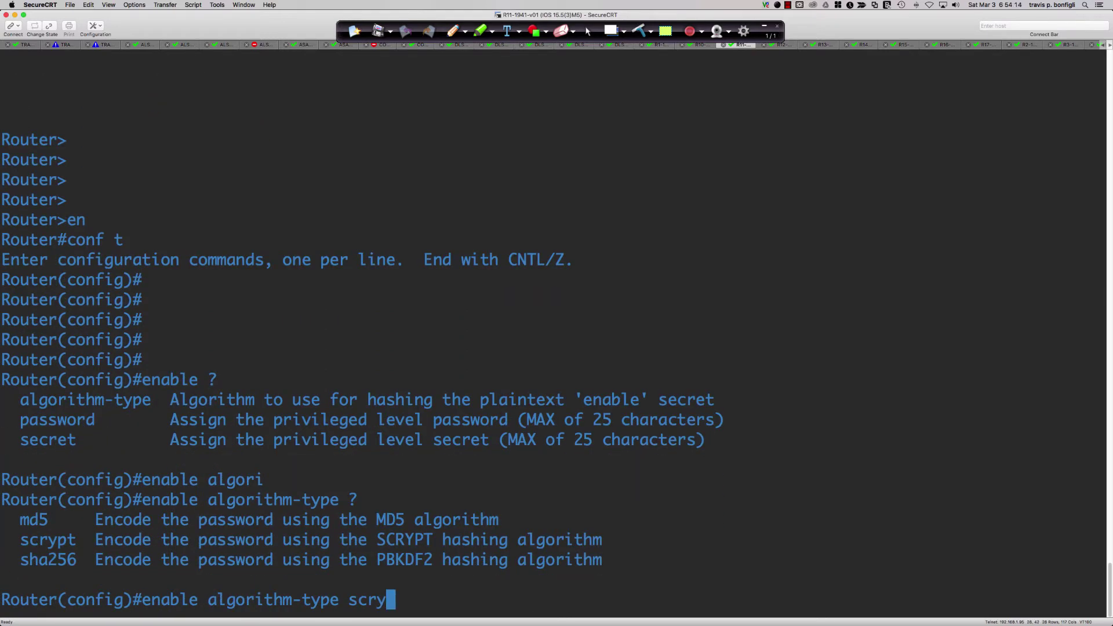
{"action": "key", "text": "Tab"}
{"action": "type", "text": "?"}
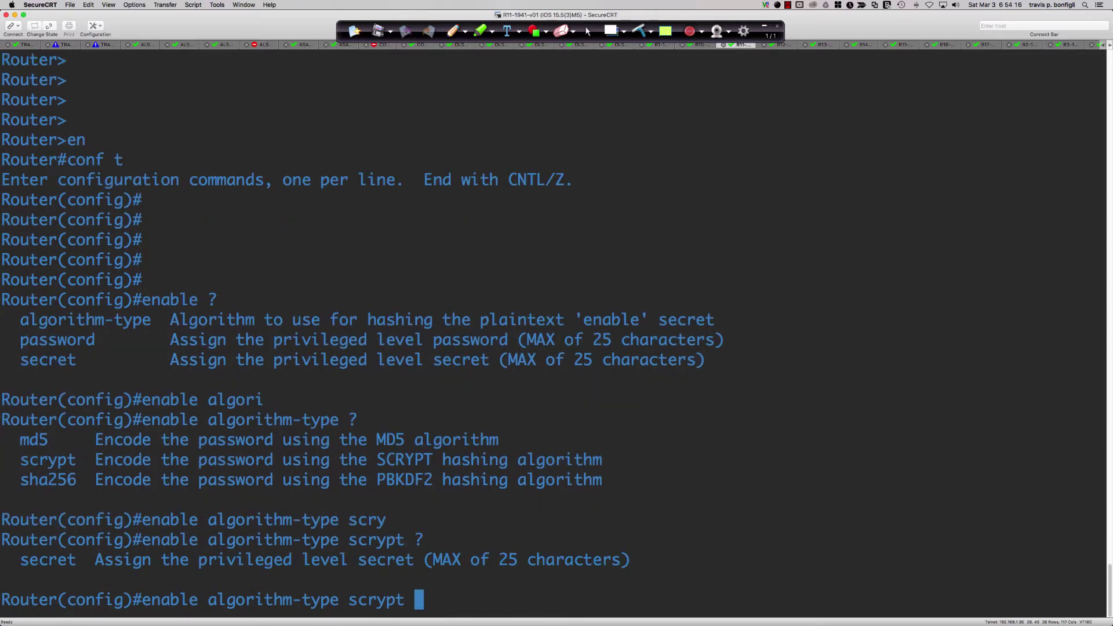
{"action": "type", "text": "sec"}
{"action": "key", "text": "Tab"}
{"action": "type", "text": "?"}
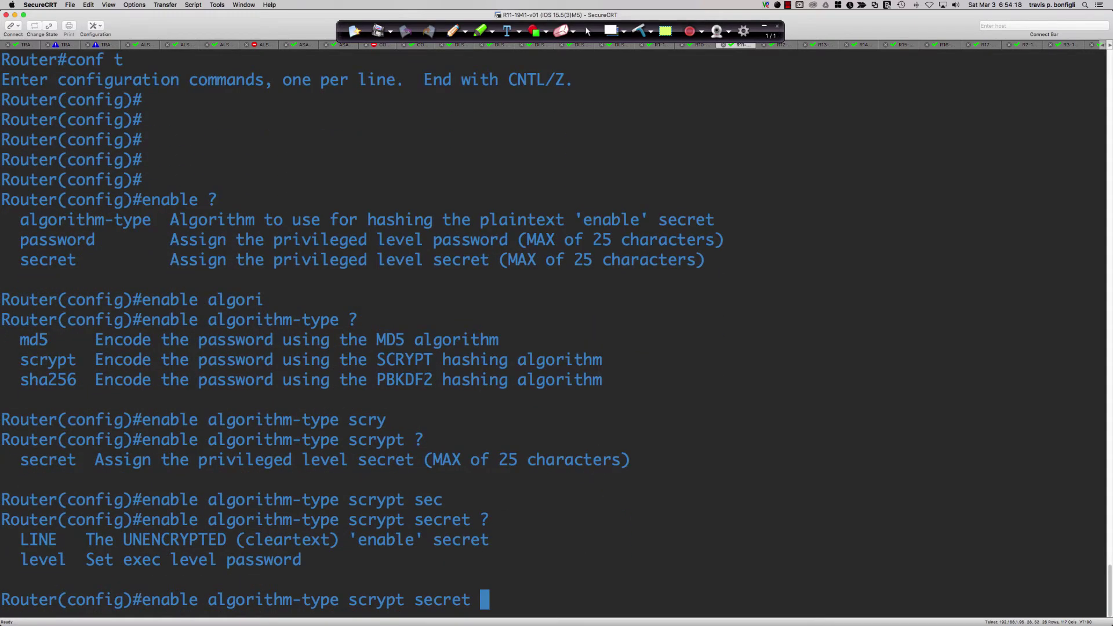
{"action": "type", "text": "cisco"}
Back in Packet Tracer, complete S1's enable secret with its password value.
{"action": "key", "text": "super+Tab"}
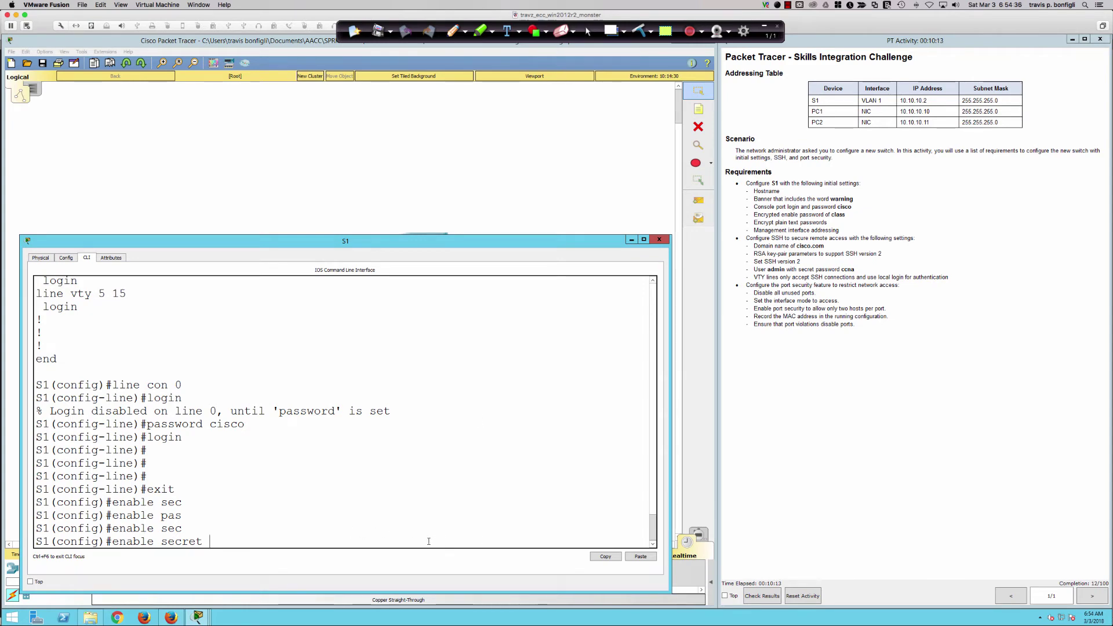
{"action": "type", "text": "class"}
{"action": "key", "text": "Return"}
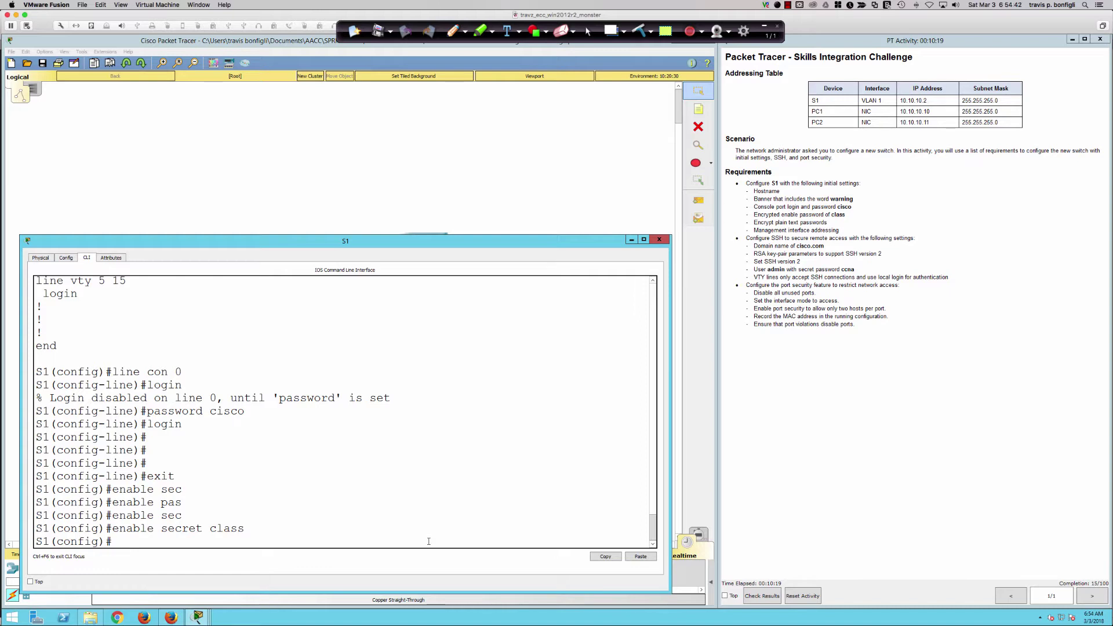
{"action": "key", "text": "Return"}
{"action": "key", "text": "Return"}
{"action": "key", "text": "Return"}
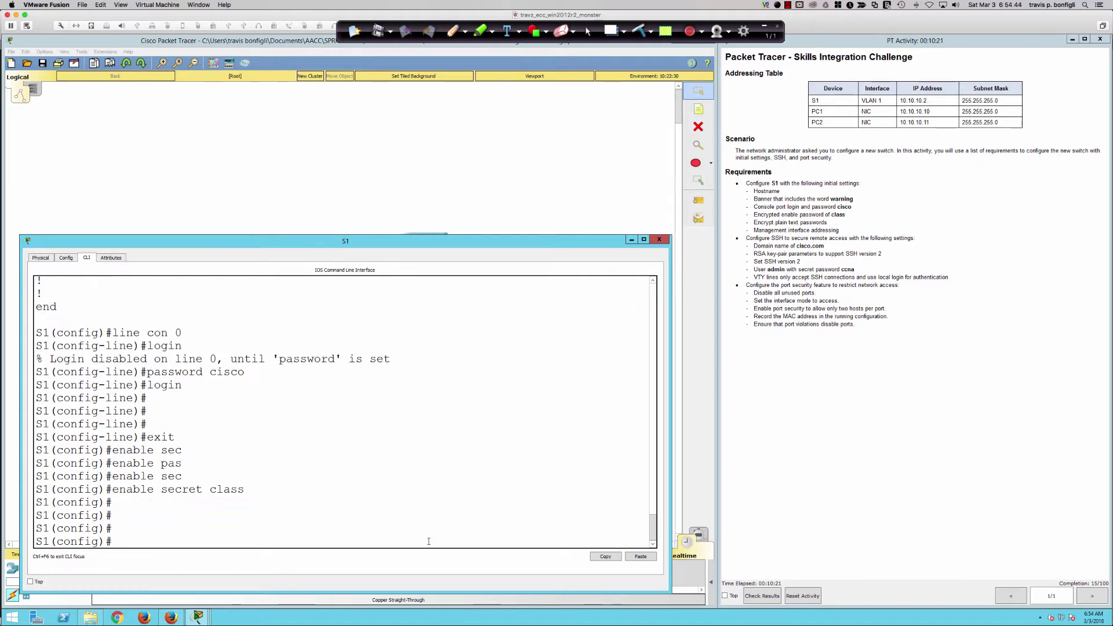
Draft the service password-encryption command, then clear it without submitting.
{"action": "type", "text": "seri"}
{"action": "key", "text": "Tab"}
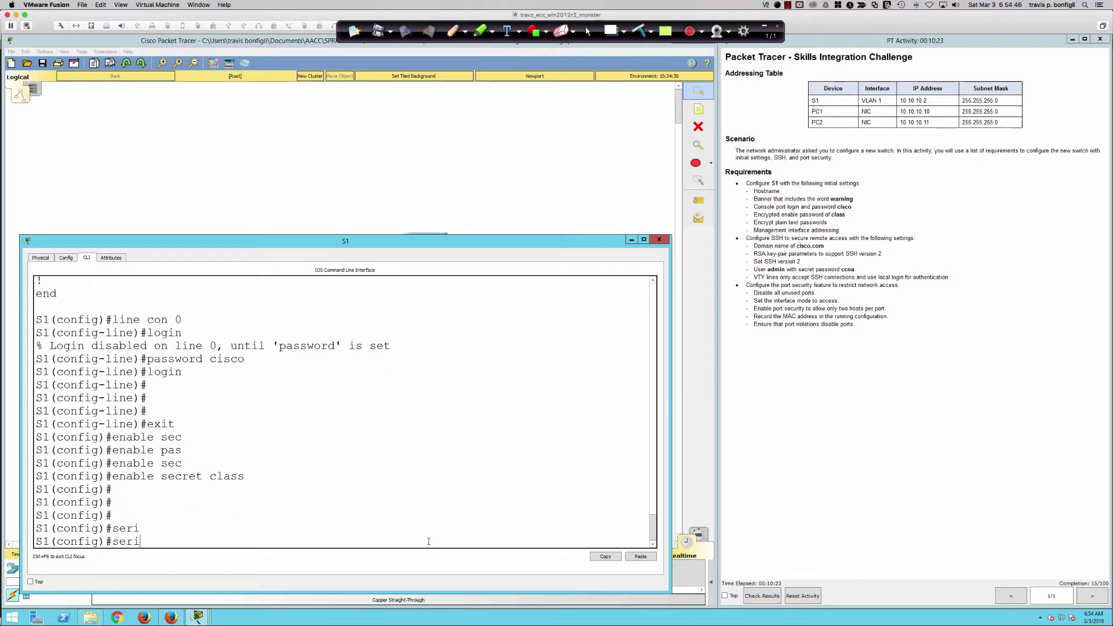
{"action": "key", "text": "BackSpace"}
{"action": "type", "text": "vi"}
{"action": "key", "text": "Tab"}
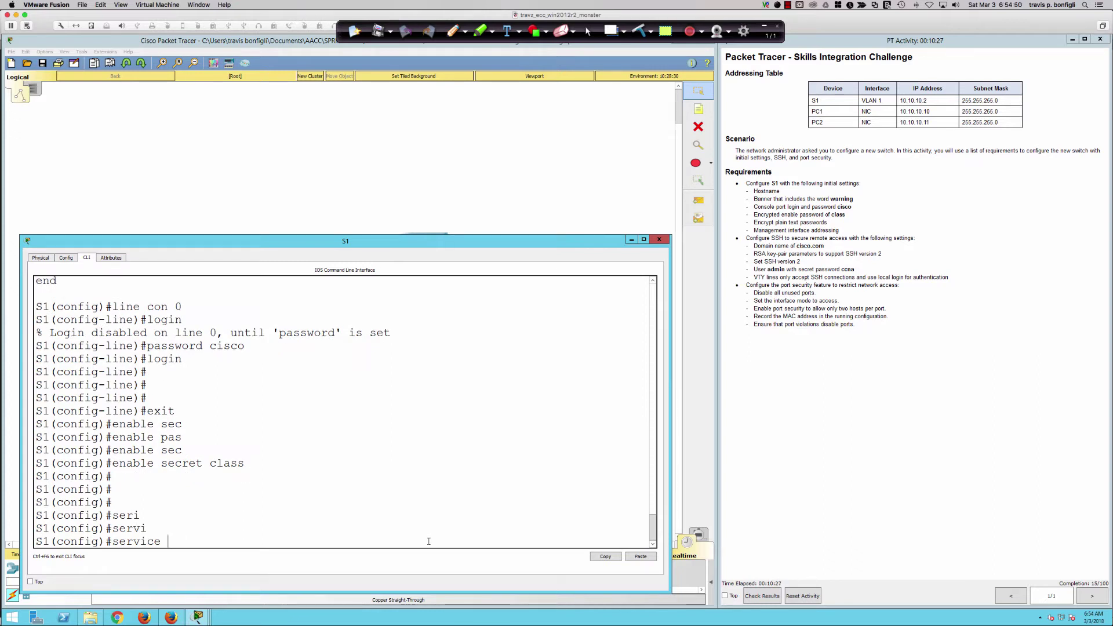
{"action": "type", "text": "pas"}
{"action": "key", "text": "Tab"}
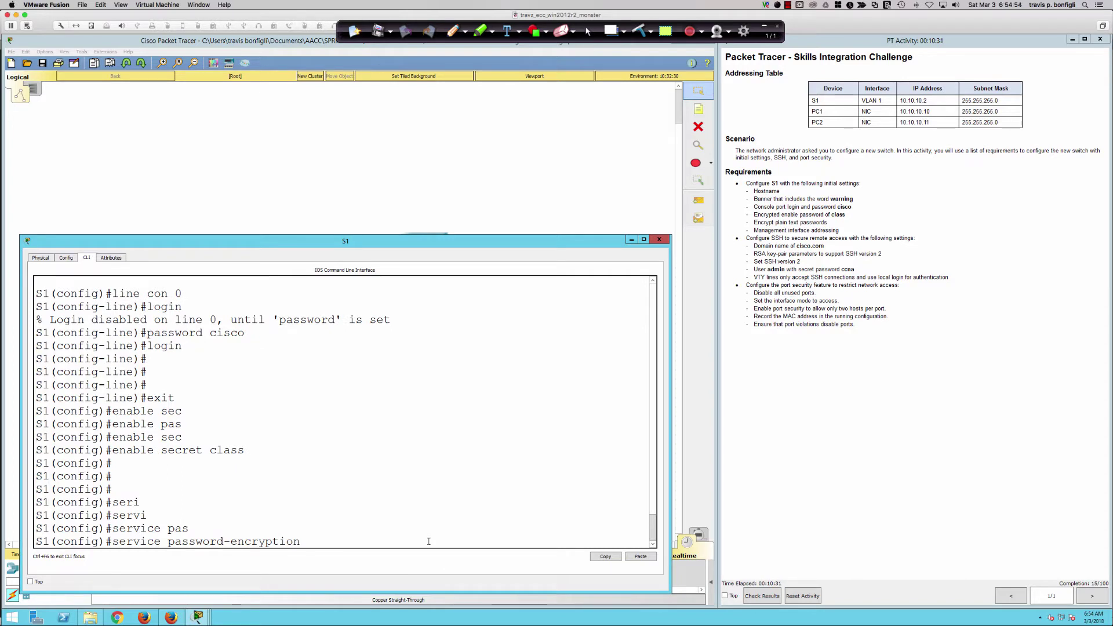
{"action": "key", "text": "BackSpace"}
{"action": "key", "text": "BackSpace"}
{"action": "key", "text": "BackSpace"}
{"action": "key", "text": "BackSpace"}
{"action": "key", "text": "BackSpace"}
{"action": "key", "text": "BackSpace"}
{"action": "key", "text": "BackSpace"}
{"action": "key", "text": "BackSpace"}
{"action": "key", "text": "BackSpace"}
{"action": "key", "text": "BackSpace"}
{"action": "key", "text": "BackSpace"}
{"action": "key", "text": "BackSpace"}
{"action": "key", "text": "BackSpace"}
{"action": "key", "text": "BackSpace"}
{"action": "key", "text": "BackSpace"}
{"action": "key", "text": "BackSpace"}
{"action": "key", "text": "BackSpace"}
{"action": "key", "text": "BackSpace"}
{"action": "key", "text": "BackSpace"}
{"action": "key", "text": "BackSpace"}
Review 'do sh run' output, highlighting the console password still stored in plain text.
{"action": "type", "text": "do sh run"}
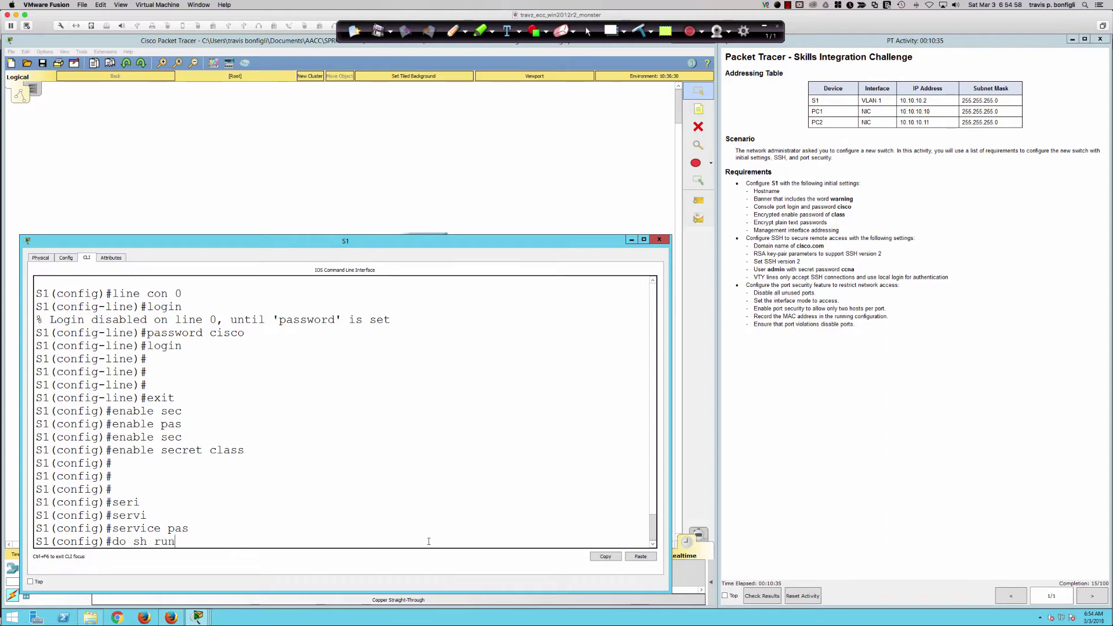
{"action": "key", "text": "Return"}
{"action": "key", "text": "space"}
{"action": "key", "text": "space"}
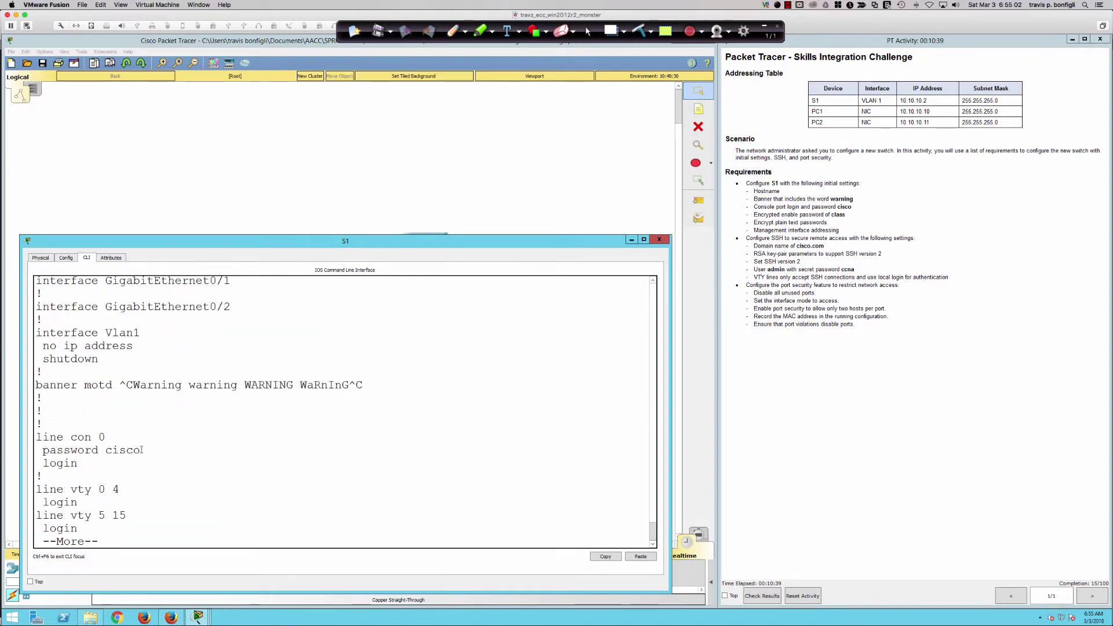
{"action": "left_click_drag", "start_coordinate": [141, 449], "coordinate": [105, 450]}
{"action": "key", "text": "space"}
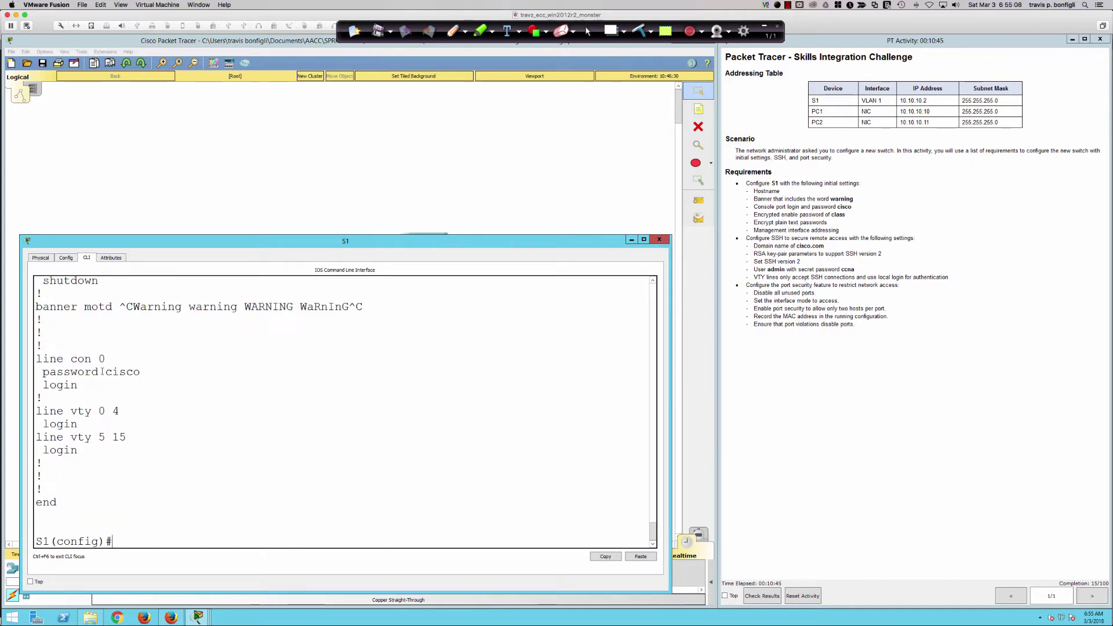
{"action": "left_click_drag", "start_coordinate": [102, 372], "coordinate": [151, 371]}
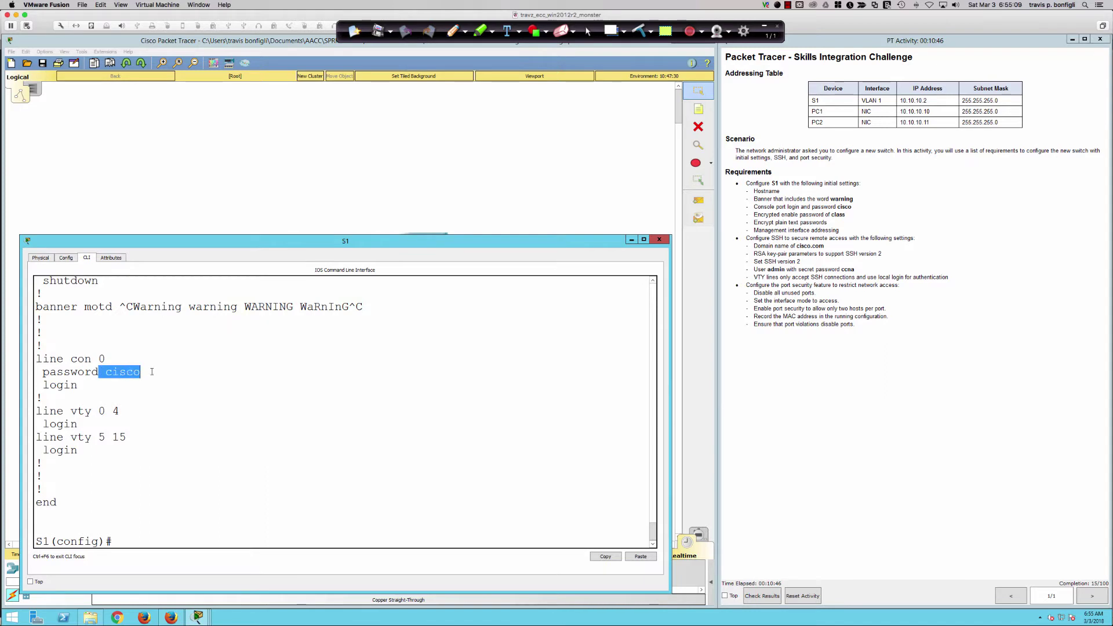
{"action": "left_click", "coordinate": [412, 380]}
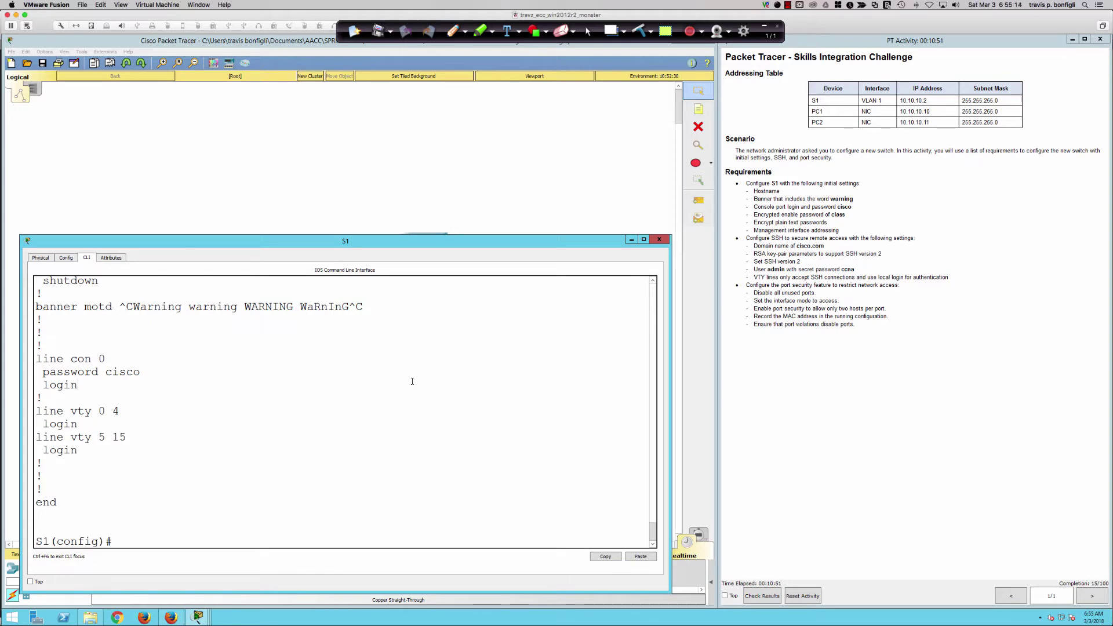
Apply service password-encryption on S1.
{"action": "key", "text": "Return"}
{"action": "key", "text": "Return"}
{"action": "type", "text": "ser"}
{"action": "key", "text": "Tab"}
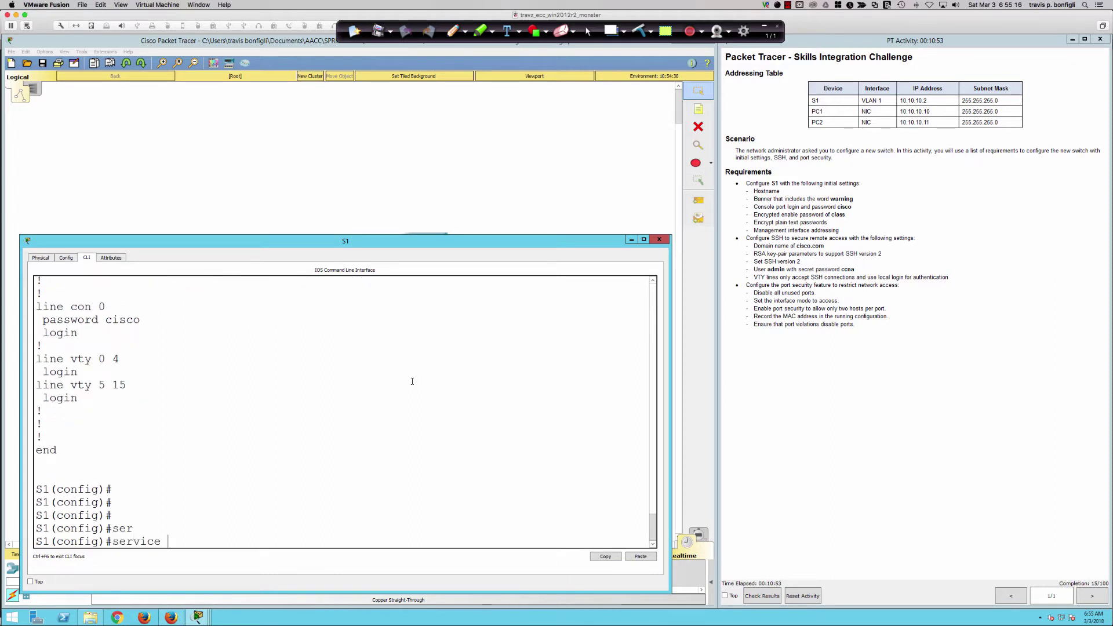
{"action": "type", "text": "pas"}
{"action": "key", "text": "Tab"}
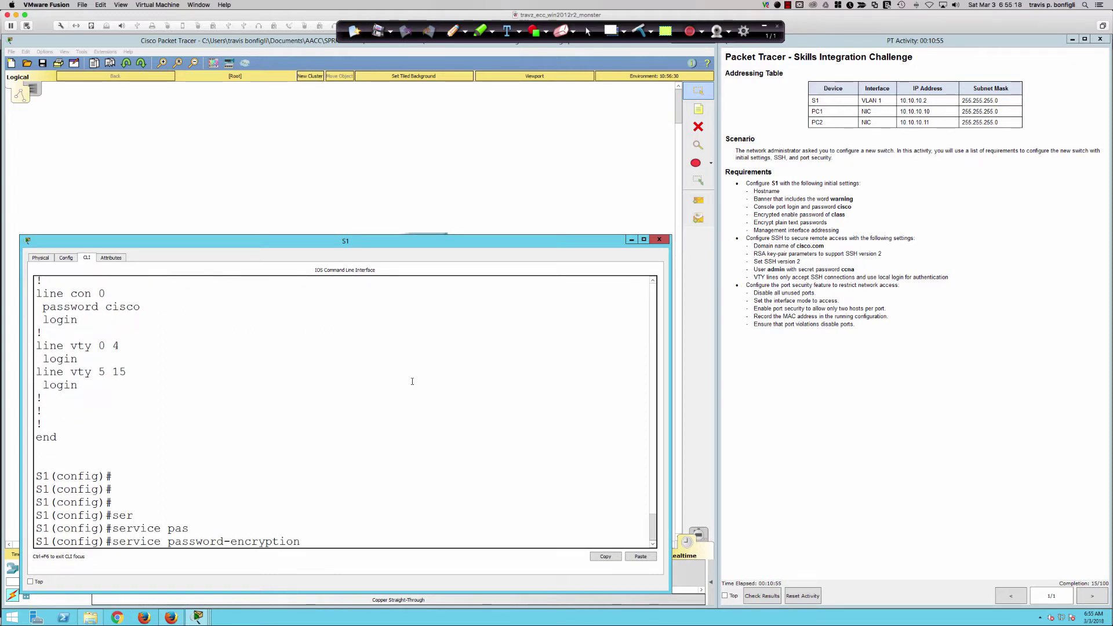
{"action": "key", "text": "Return"}
{"action": "key", "text": "Return"}
{"action": "key", "text": "Return"}
{"action": "key", "text": "Return"}
Re-run 'do sh run', highlight the console password's type 7 encrypted string, then quit the listing.
{"action": "type", "text": "do sh "}
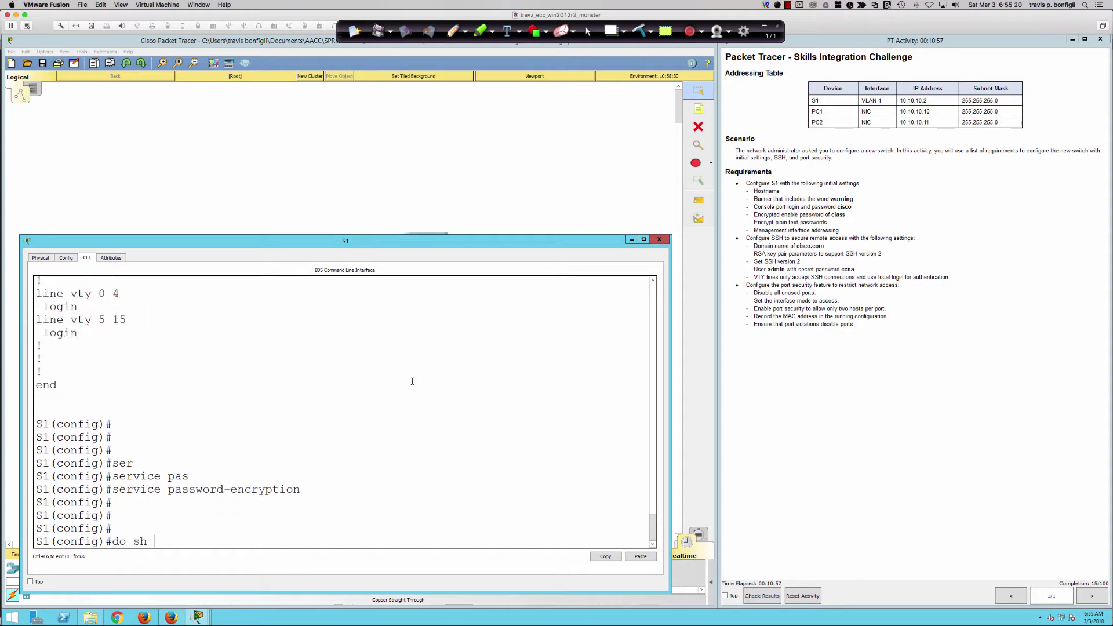
{"action": "type", "text": "run"}
{"action": "key", "text": "Return"}
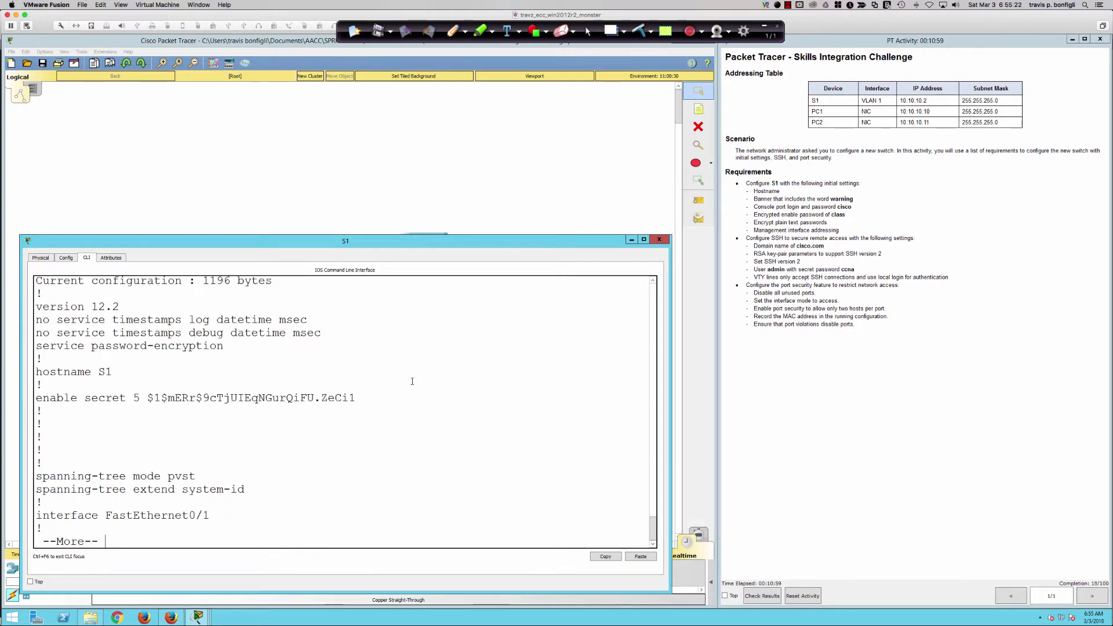
{"action": "key", "text": "space"}
{"action": "key", "text": "space"}
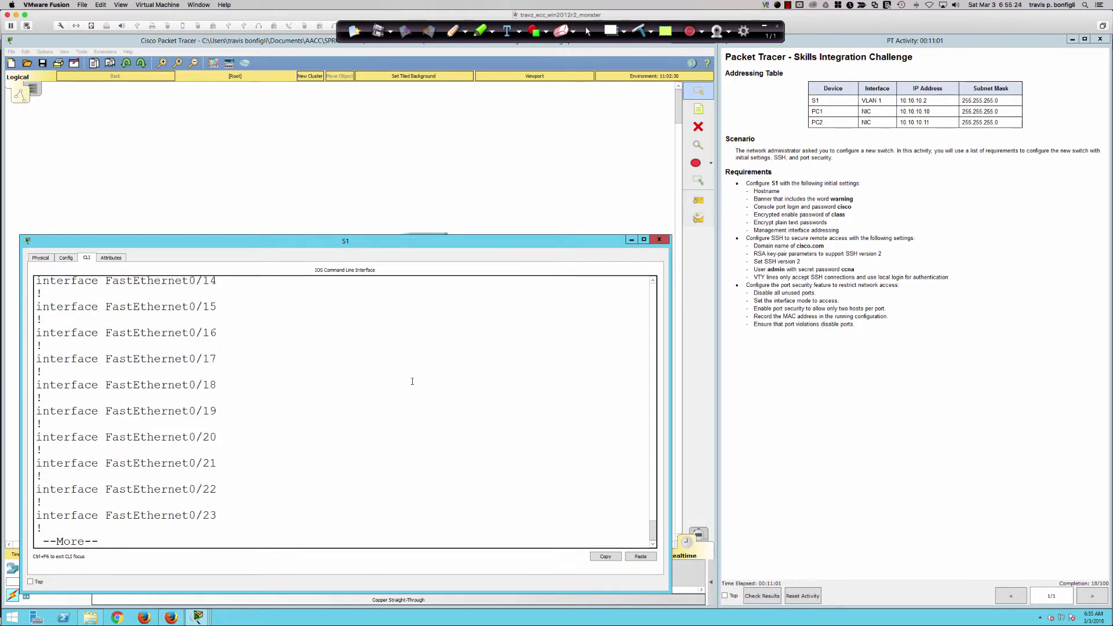
{"action": "key", "text": "space"}
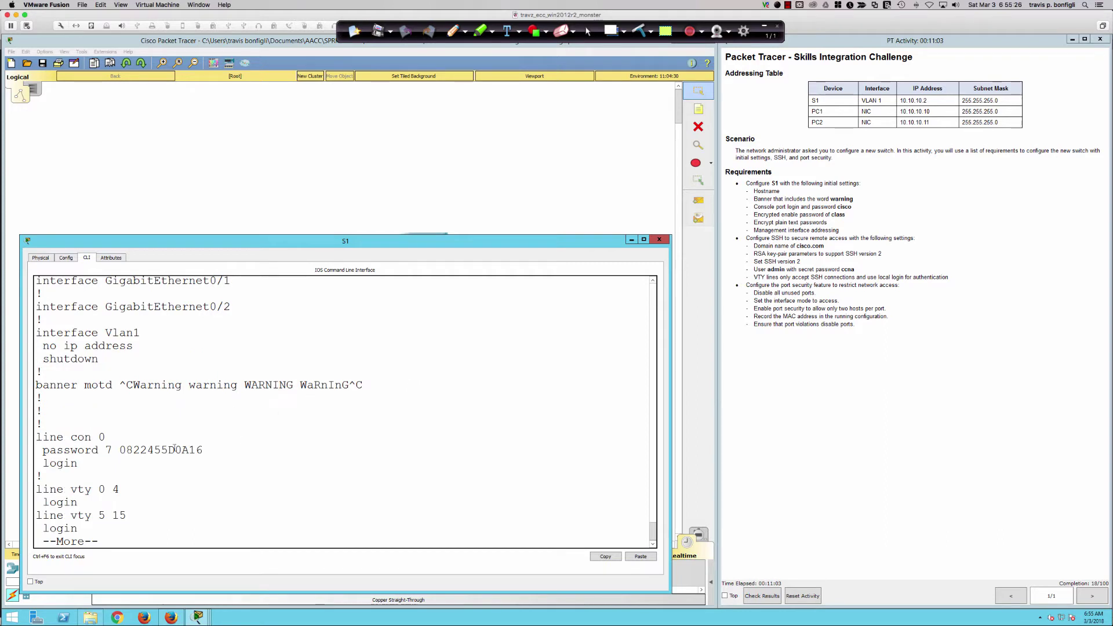
{"action": "double_click", "coordinate": [175, 449]}
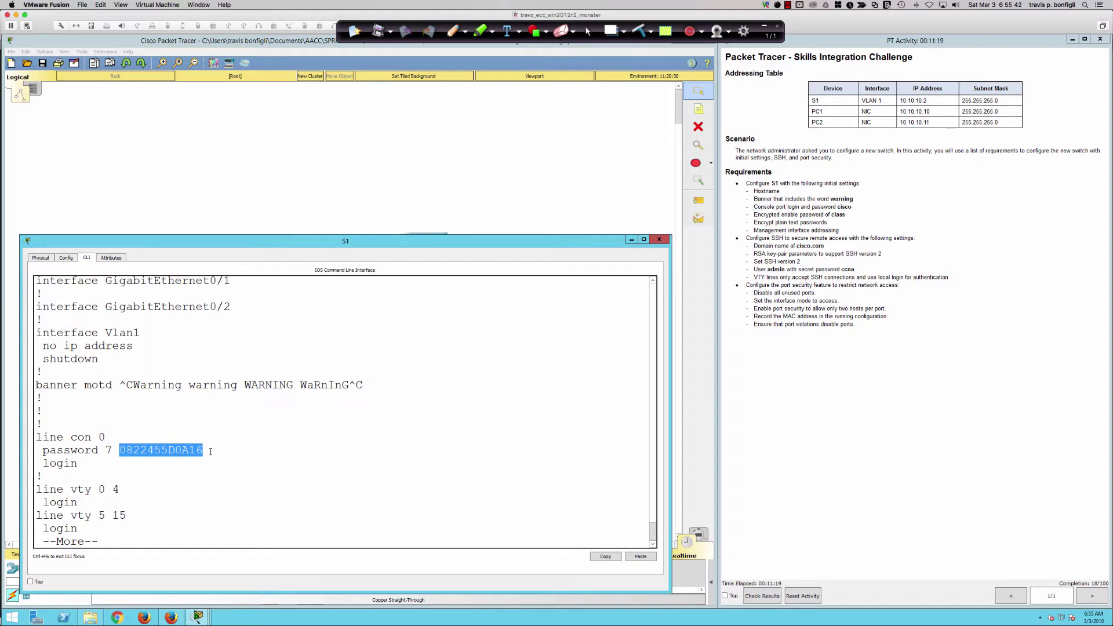
{"action": "left_click", "coordinate": [210, 452]}
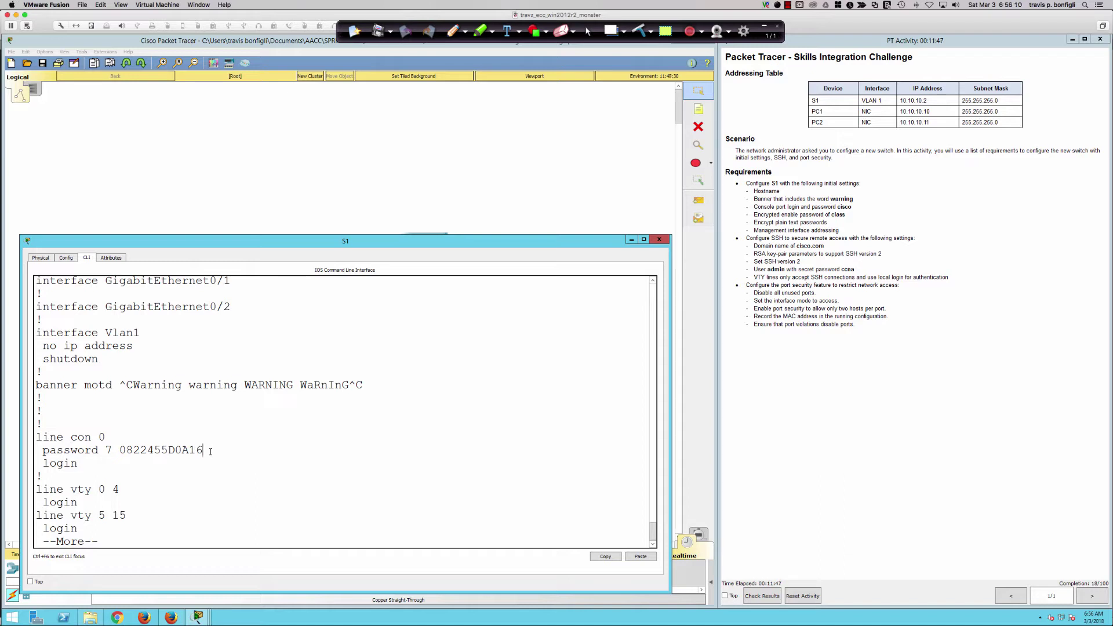
{"action": "double_click", "coordinate": [174, 447]}
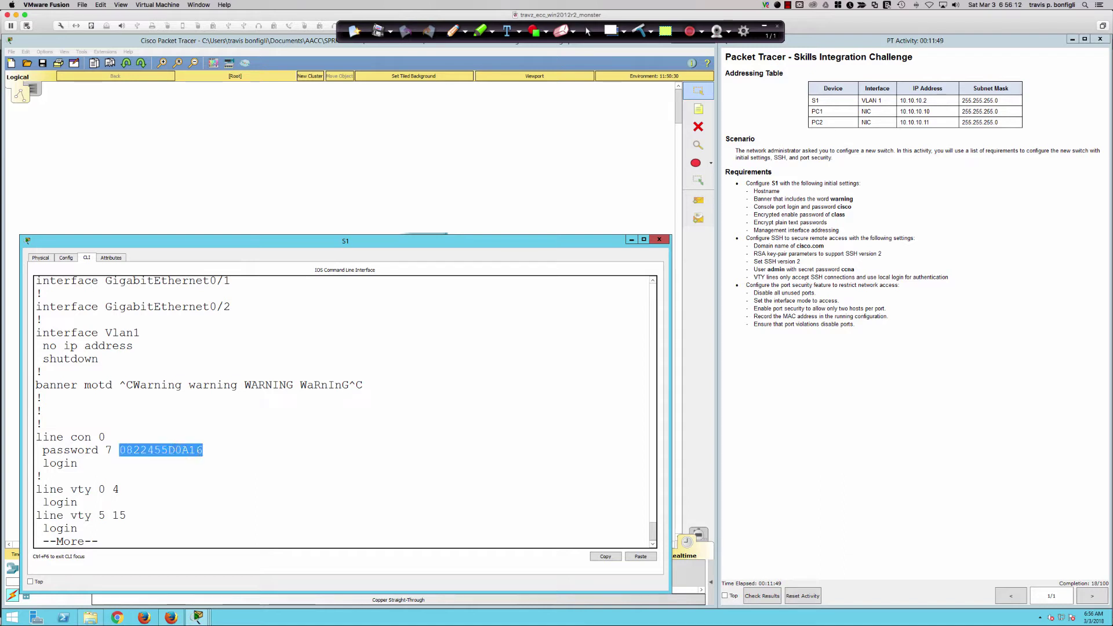
{"action": "left_click", "coordinate": [276, 463]}
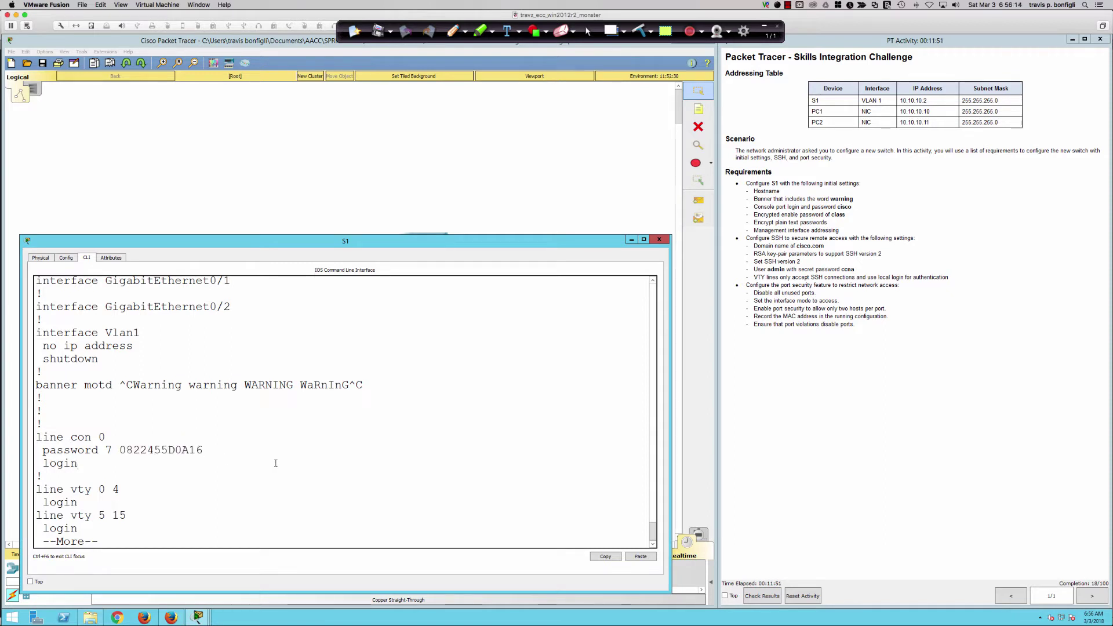
{"action": "key", "text": "q"}
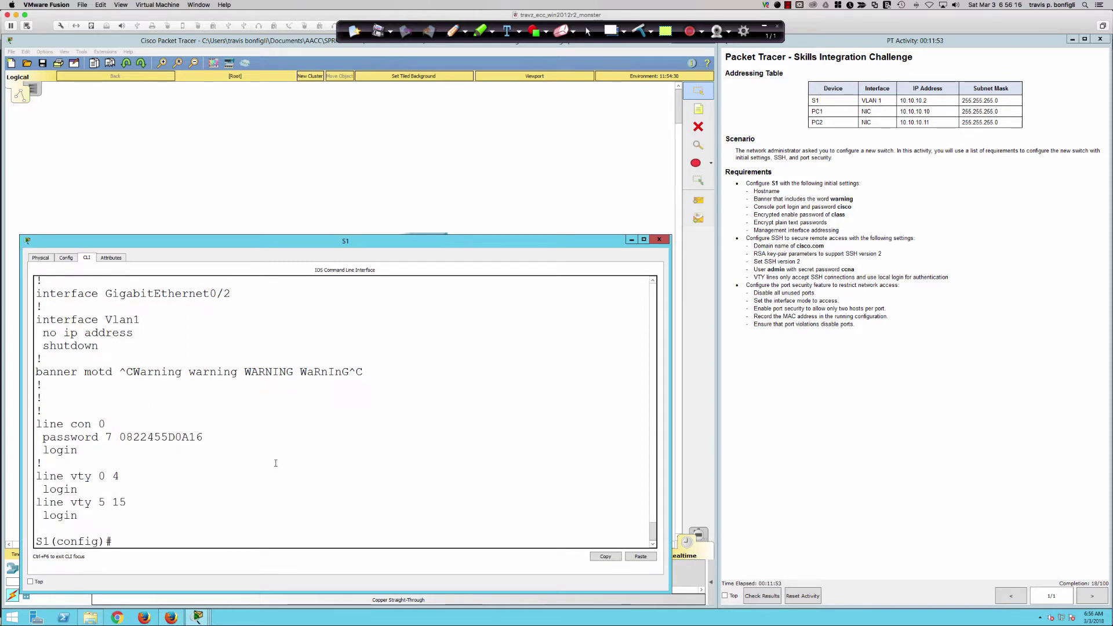
{"action": "key", "text": "Return"}
{"action": "key", "text": "Return"}
{"action": "key", "text": "Return"}
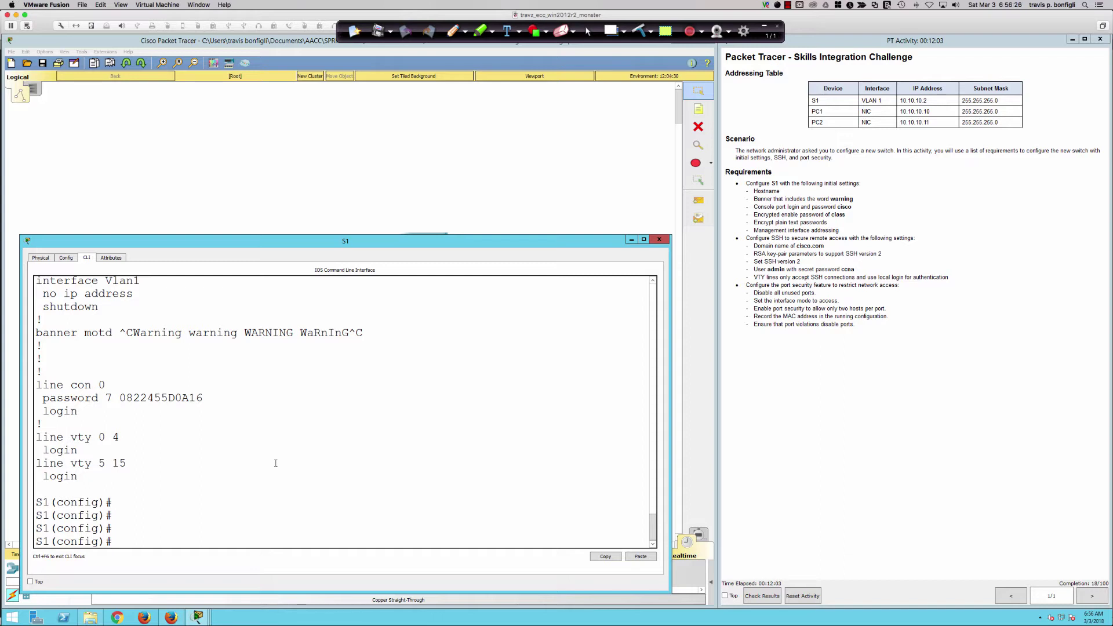
Run 'do sh ip int brief' on S1 and highlight the unassigned, administratively down Vlan1 line.
{"action": "type", "text": "do sh"}
{"action": "key", "text": "BackSpace"}
{"action": "key", "text": "BackSpace"}
{"action": "type", "text": "sh ip int brief"}
{"action": "key", "text": "Return"}
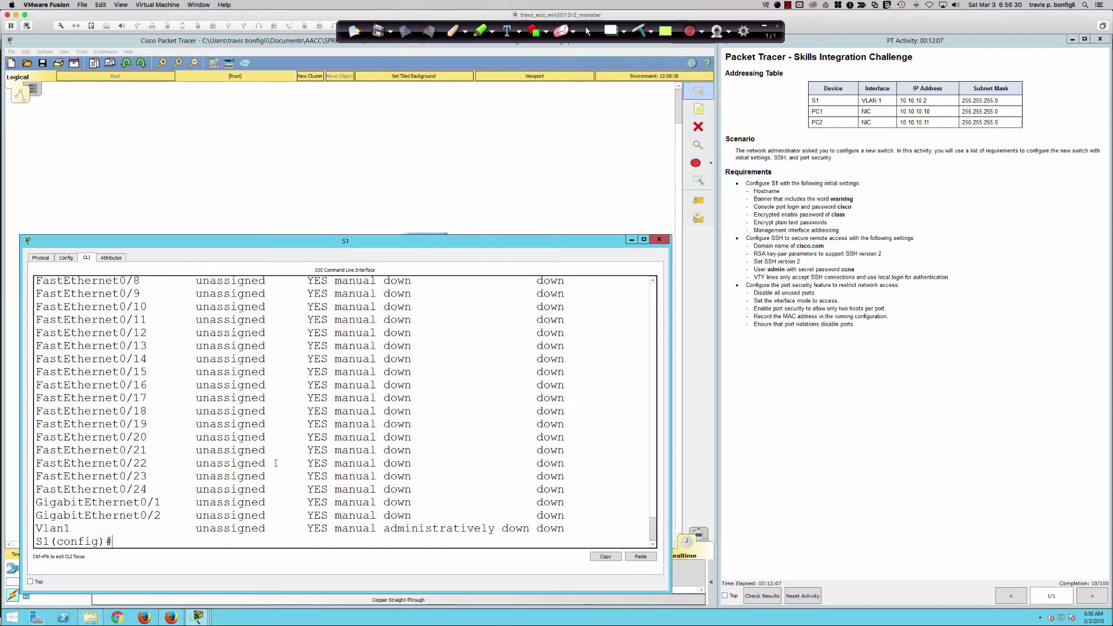
{"action": "scroll", "coordinate": [216, 481], "scroll_direction": "up", "scroll_amount": 3}
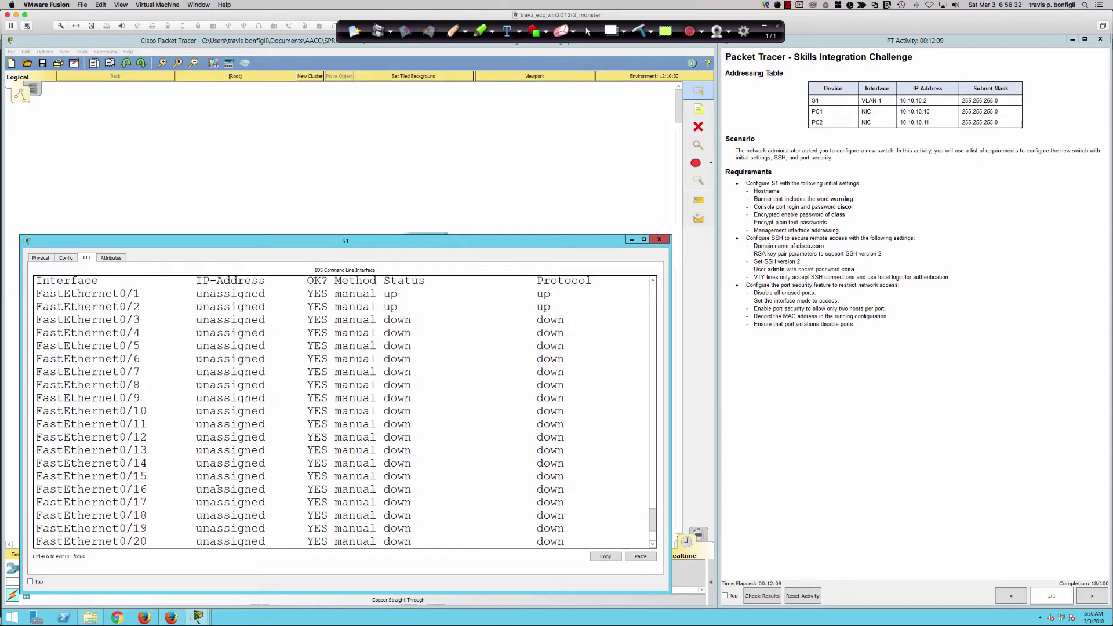
{"action": "scroll", "coordinate": [217, 481], "scroll_direction": "up", "scroll_amount": 2}
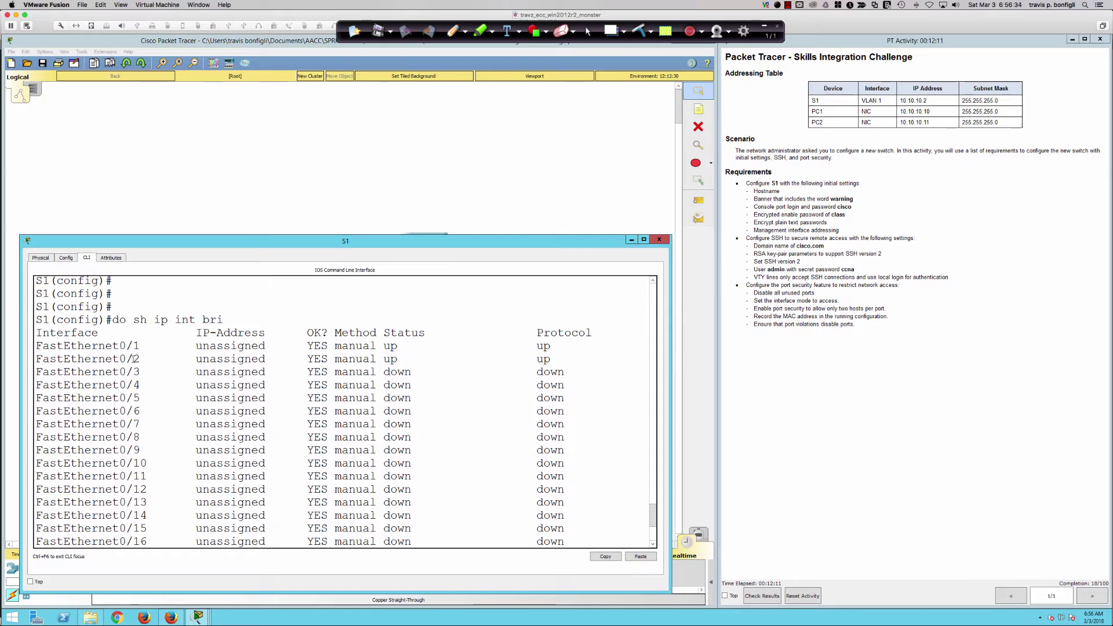
{"action": "scroll", "coordinate": [135, 359], "scroll_direction": "down", "scroll_amount": 1}
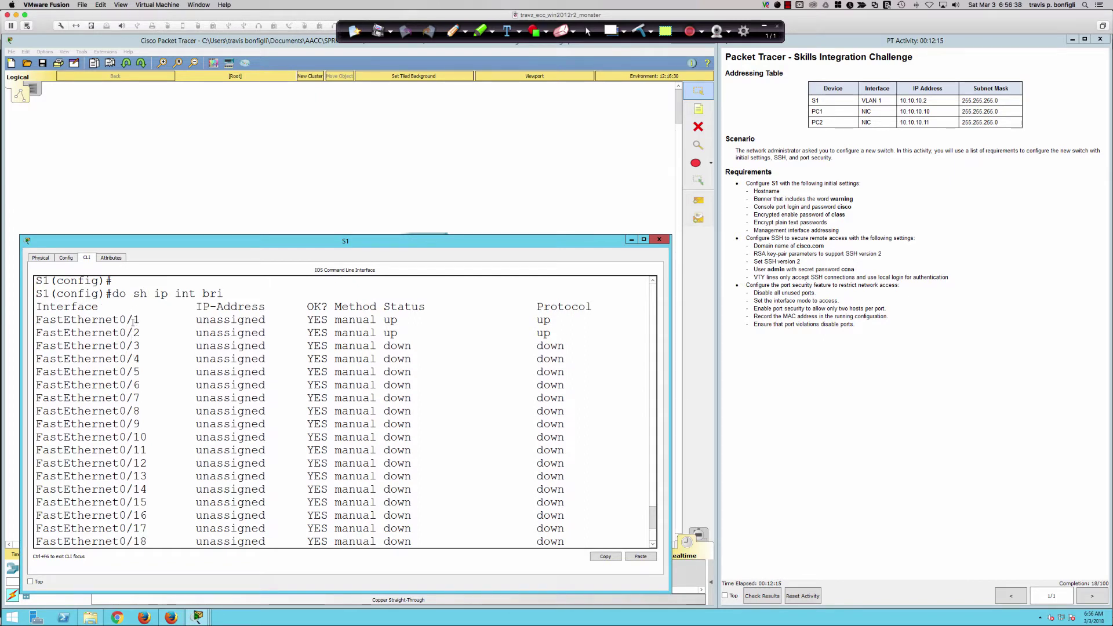
{"action": "scroll", "coordinate": [133, 330], "scroll_direction": "down", "scroll_amount": 5}
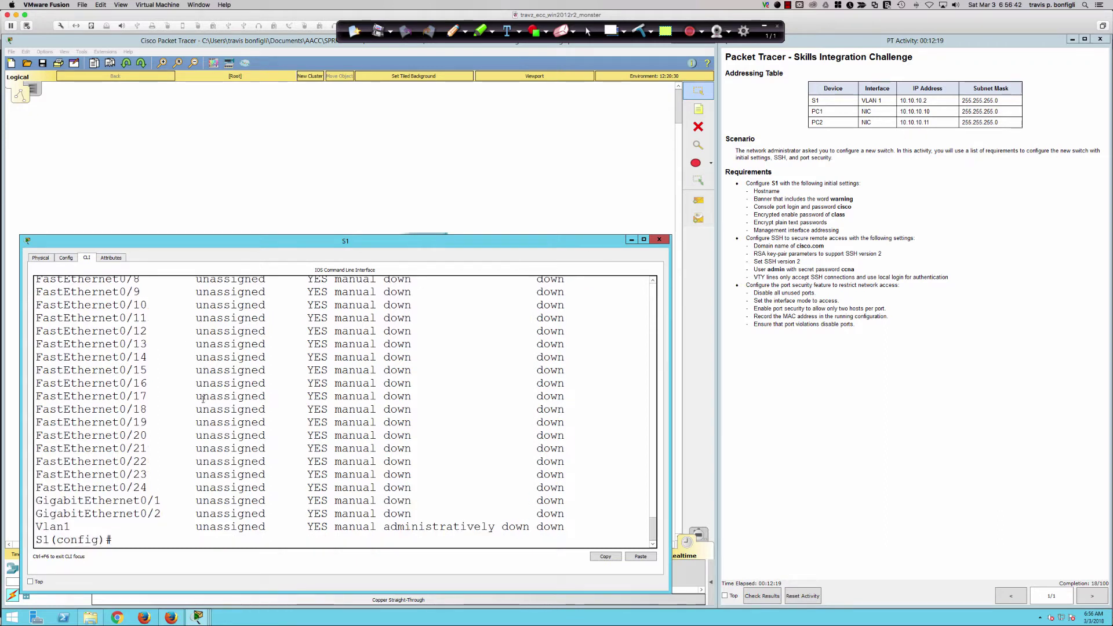
{"action": "left_click_drag", "start_coordinate": [47, 527], "coordinate": [578, 531]}
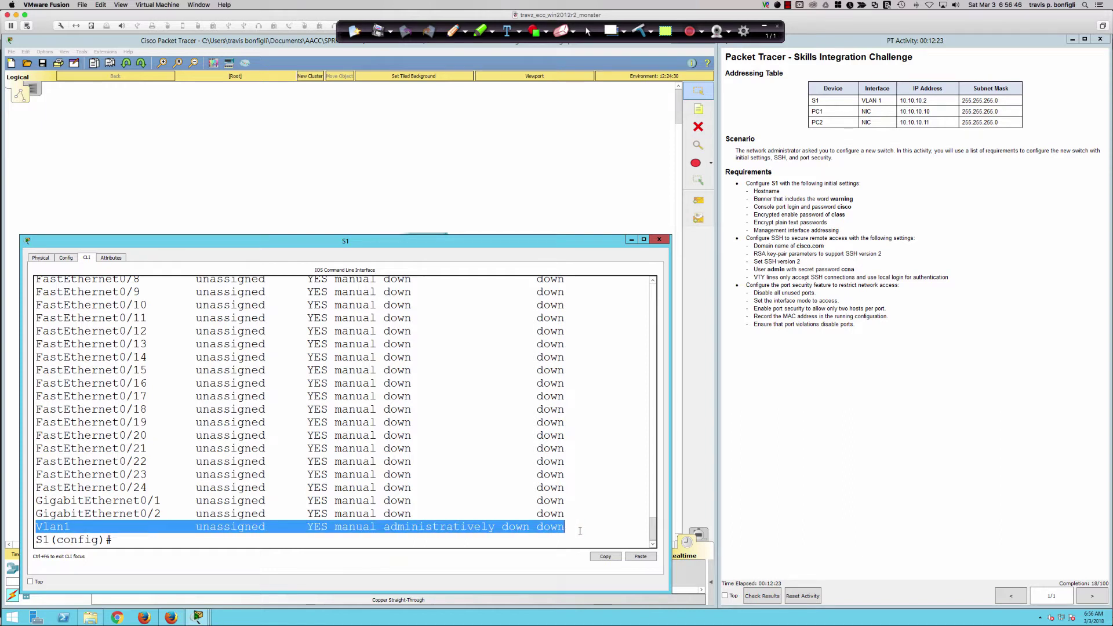
{"action": "left_click", "coordinate": [579, 530]}
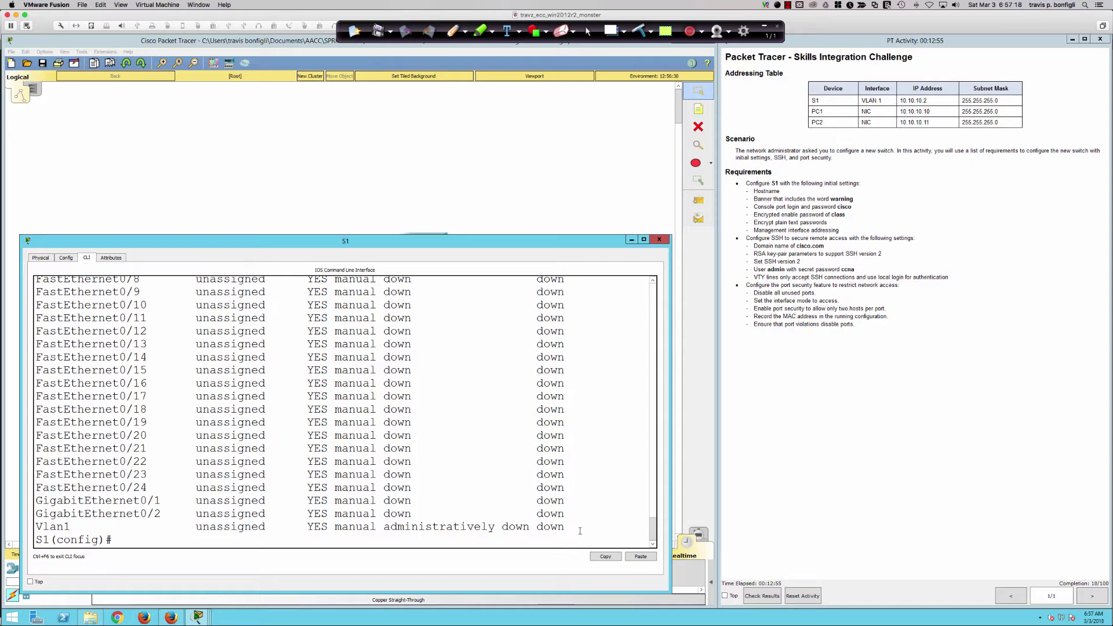
Give Vlan1 the address 10.10.10.2 255.255.255.0 and bring it up with no shut.
{"action": "type", "text": "int vlan 1"}
{"action": "key", "text": "Return"}
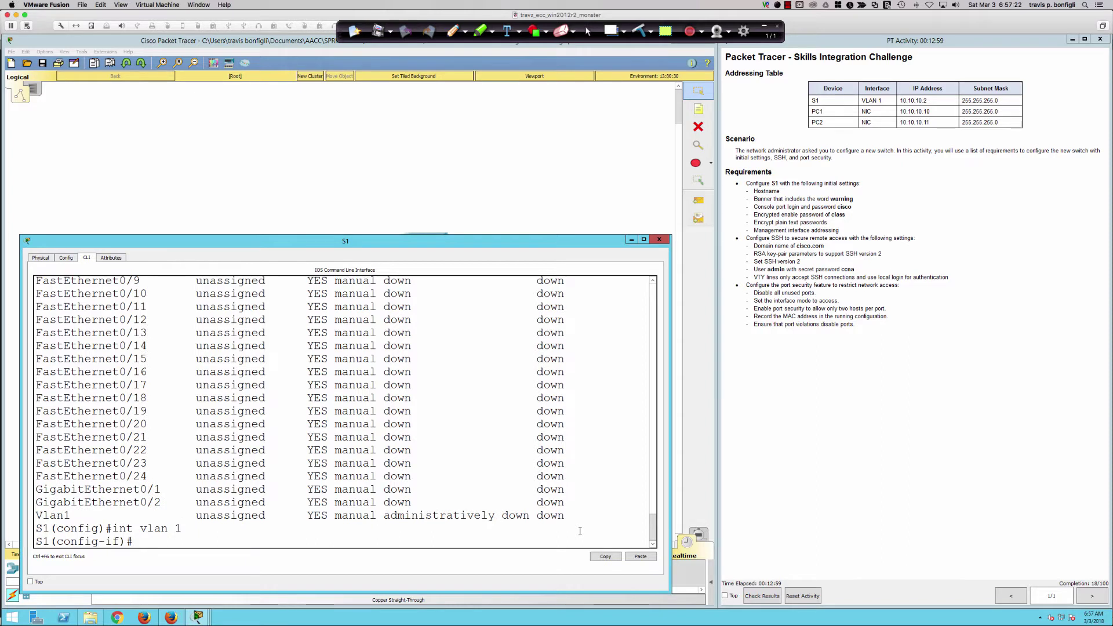
{"action": "type", "text": "ip add 10.10.10.2"}
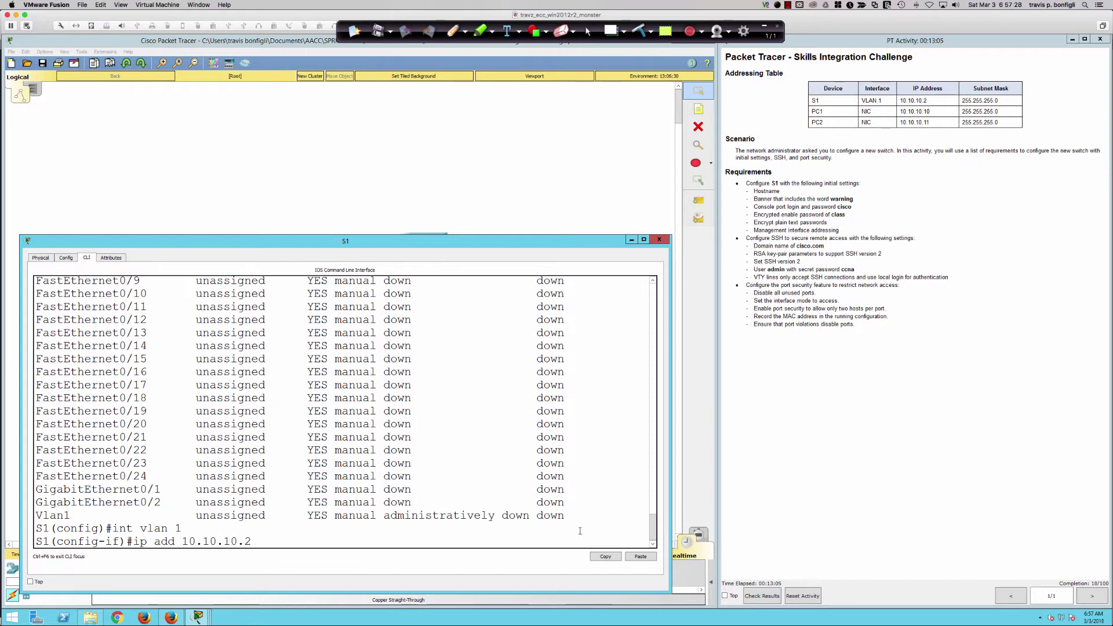
{"action": "type", "text": " 255.255.255.0"}
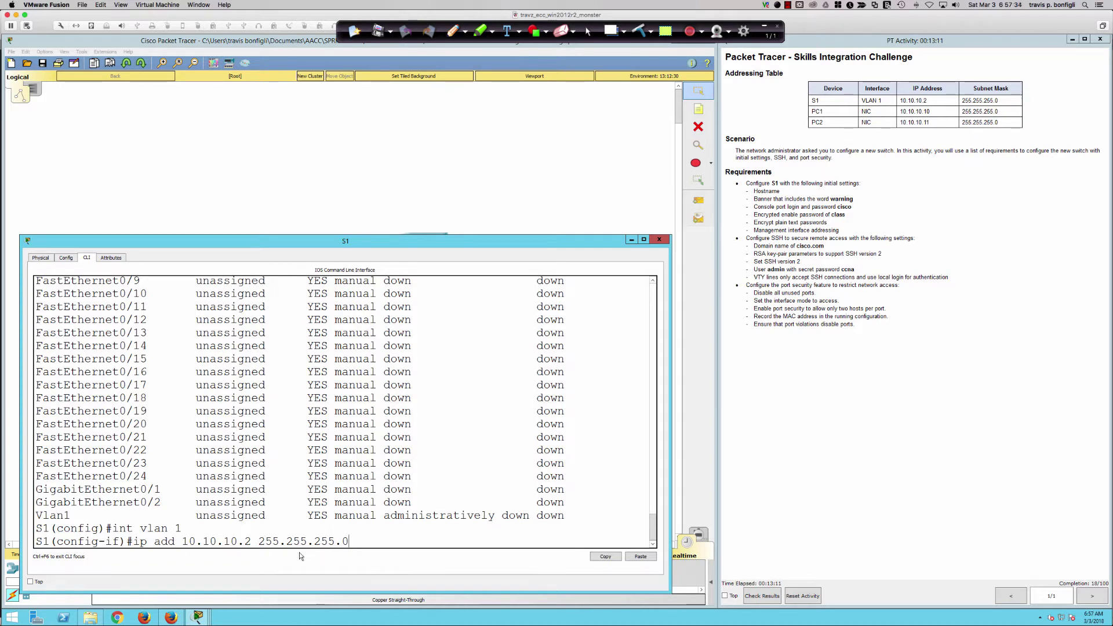
{"action": "double_click", "coordinate": [275, 541]}
{"action": "double_click", "coordinate": [296, 541]}
{"action": "double_click", "coordinate": [325, 541]}
{"action": "left_click", "coordinate": [358, 543]}
{"action": "key", "text": "Return"}
{"action": "type", "text": "no shut"}
{"action": "key", "text": "Return"}
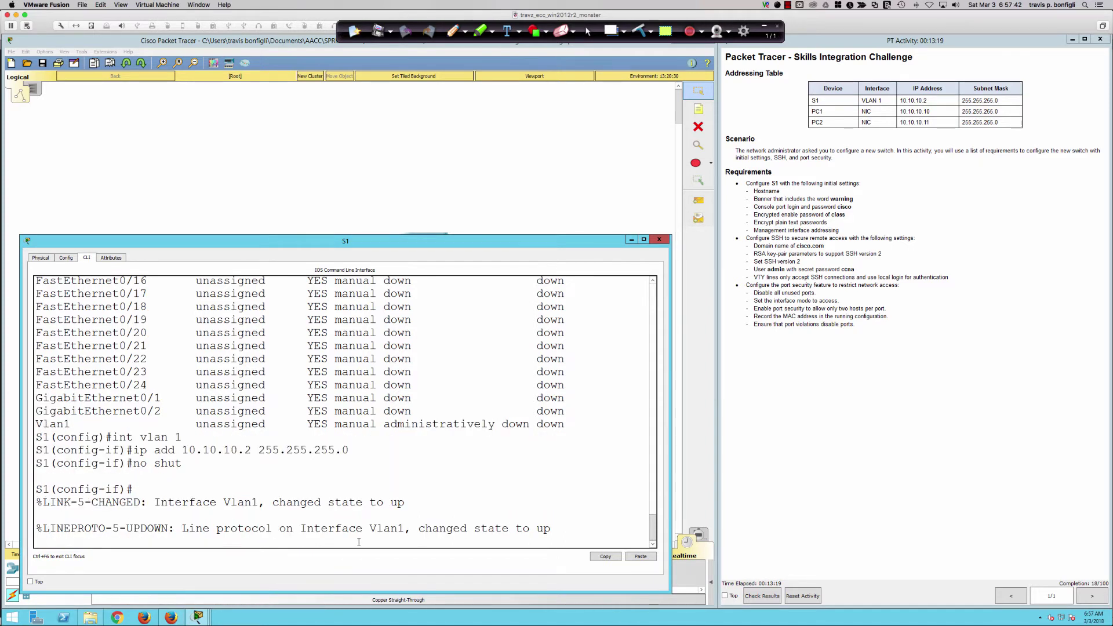
Add a 'Remote Management Interface' description, followed by the user's identifier, to Vlan1.
{"action": "key", "text": "Return"}
{"action": "type", "text": "desc"}
{"action": "key", "text": "Tab"}
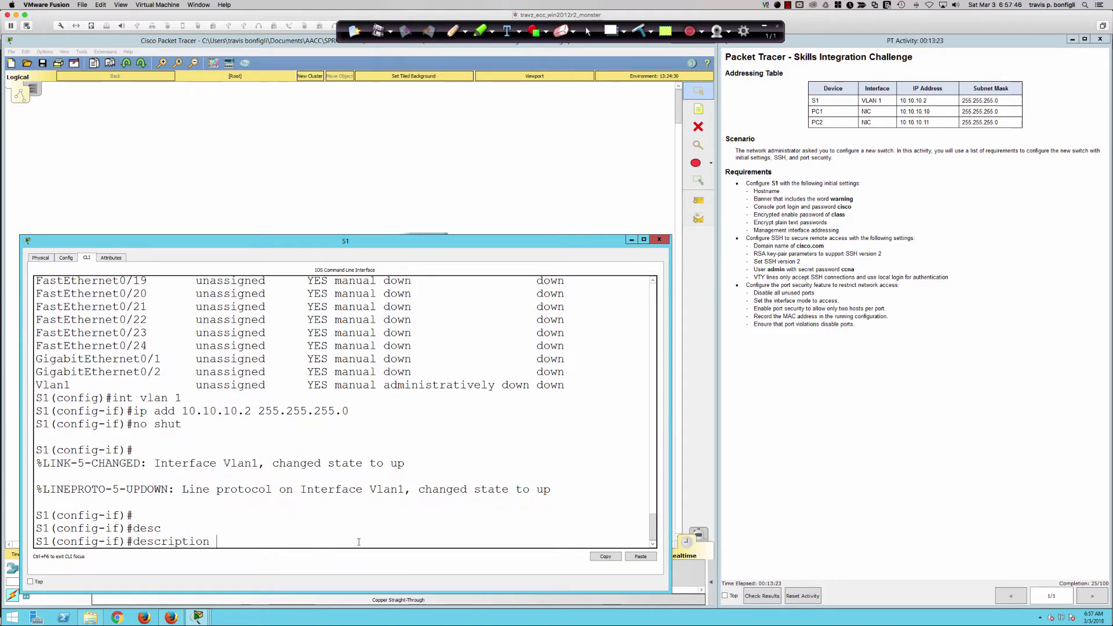
{"action": "type", "text": "Remote Management Inter"}
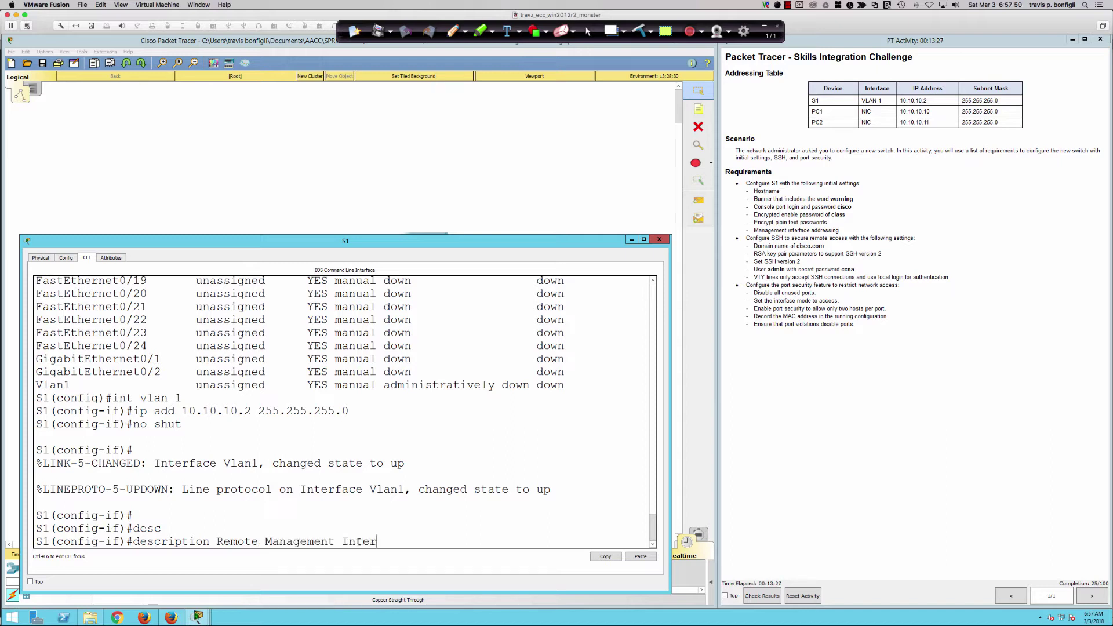
{"action": "type", "text": "face - tpbonfi - 030302018"}
{"action": "key", "text": "Return"}
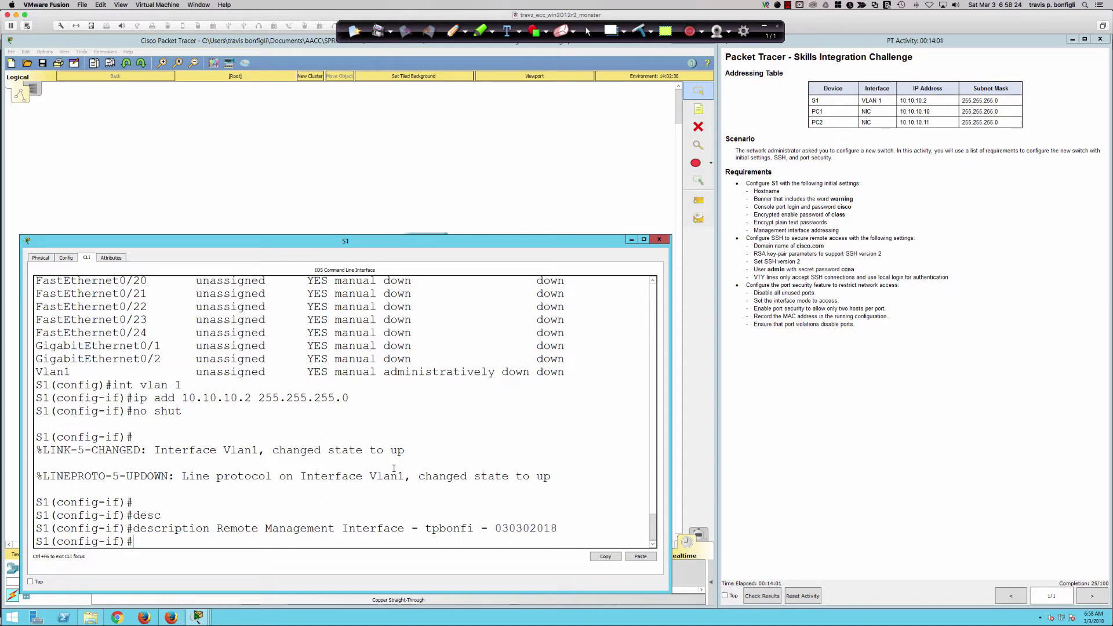
Rerun 'do sh ip int br' and highlight Vlan1's 10.10.10.2 address and up/up status.
{"action": "type", "text": "do sh ip int bri"}
{"action": "key", "text": "Return"}
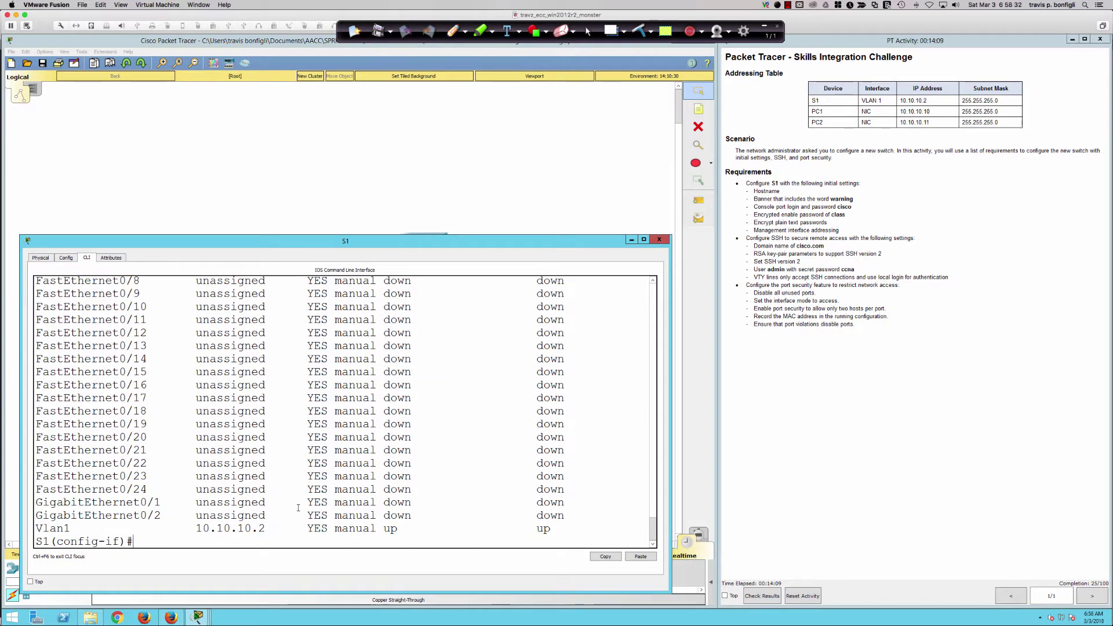
{"action": "double_click", "coordinate": [52, 528]}
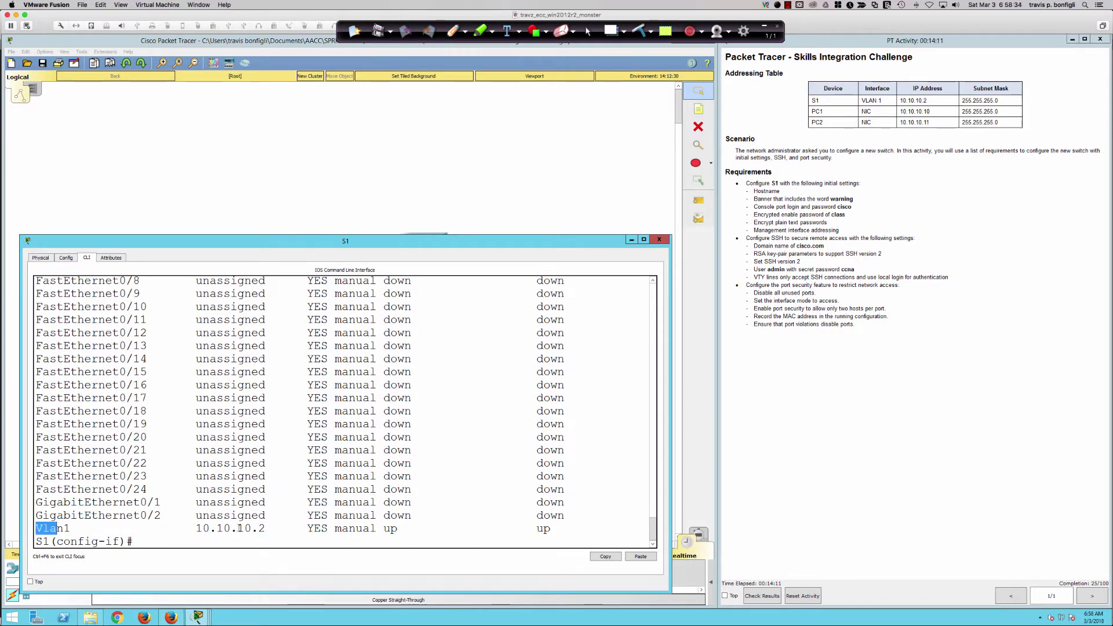
{"action": "left_click", "coordinate": [307, 528]}
{"action": "double_click", "coordinate": [223, 528]}
{"action": "left_click_drag", "start_coordinate": [377, 528], "coordinate": [582, 521]}
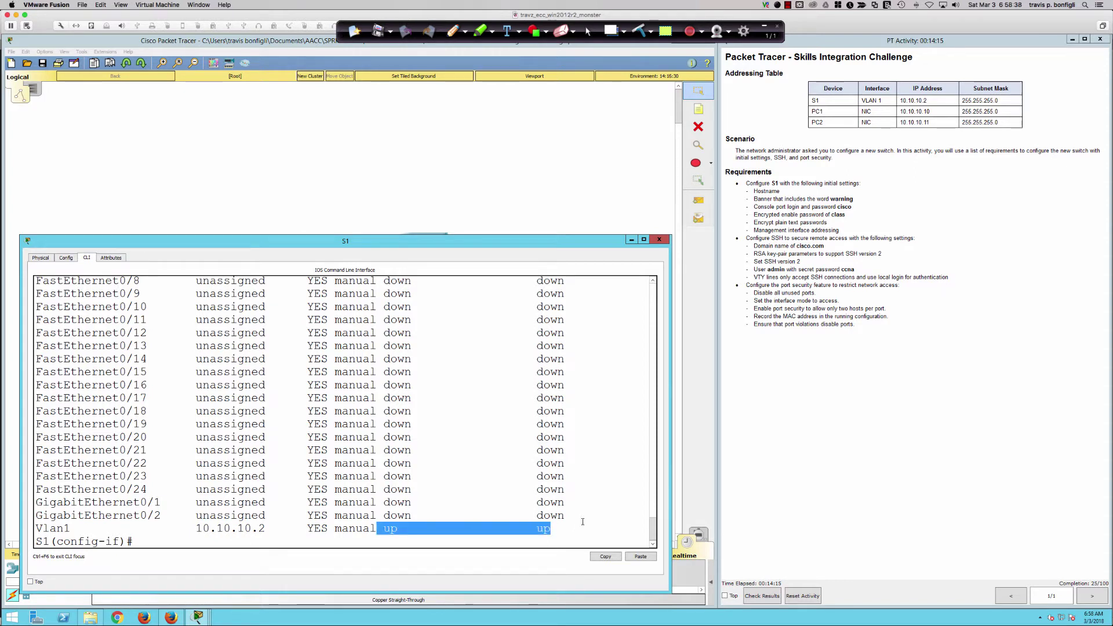
{"action": "left_click", "coordinate": [582, 521]}
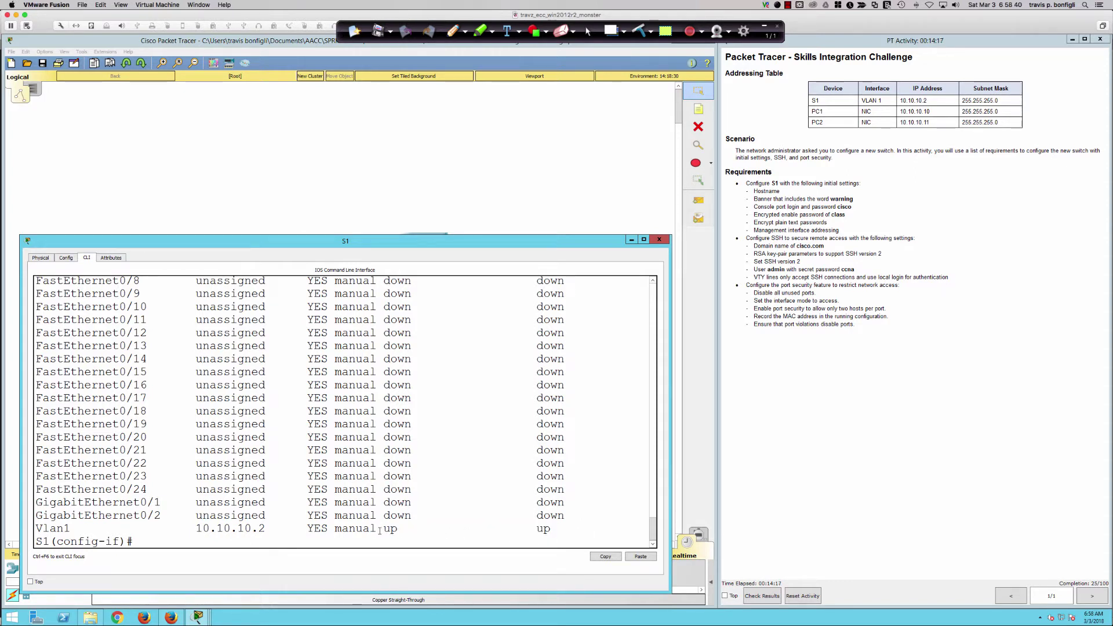
{"action": "left_click_drag", "start_coordinate": [377, 528], "coordinate": [550, 527]}
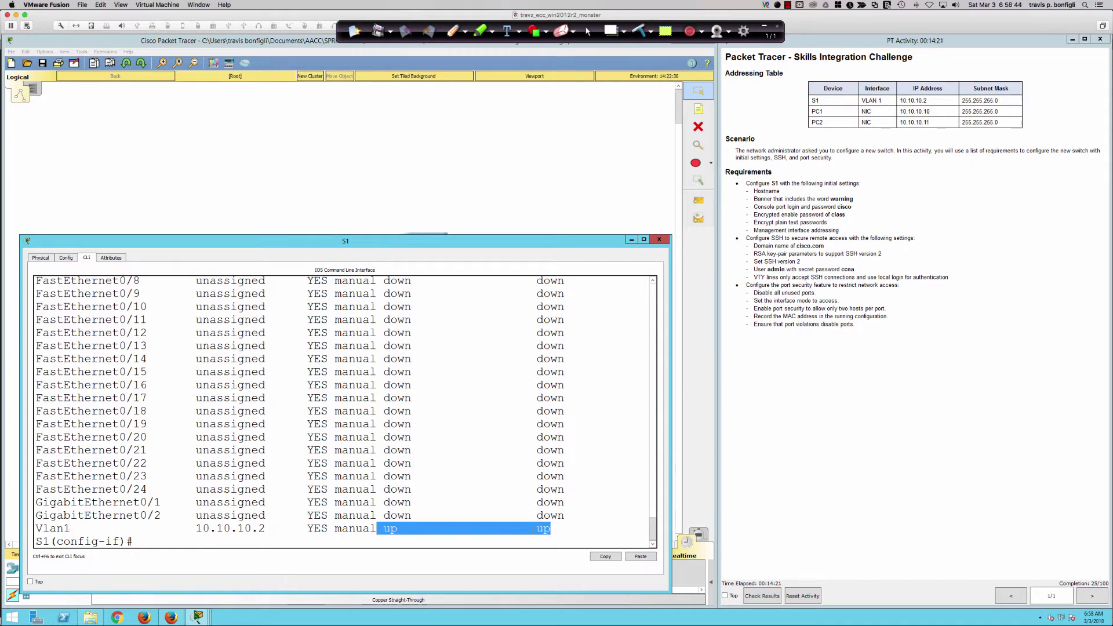
{"action": "left_click", "coordinate": [567, 530]}
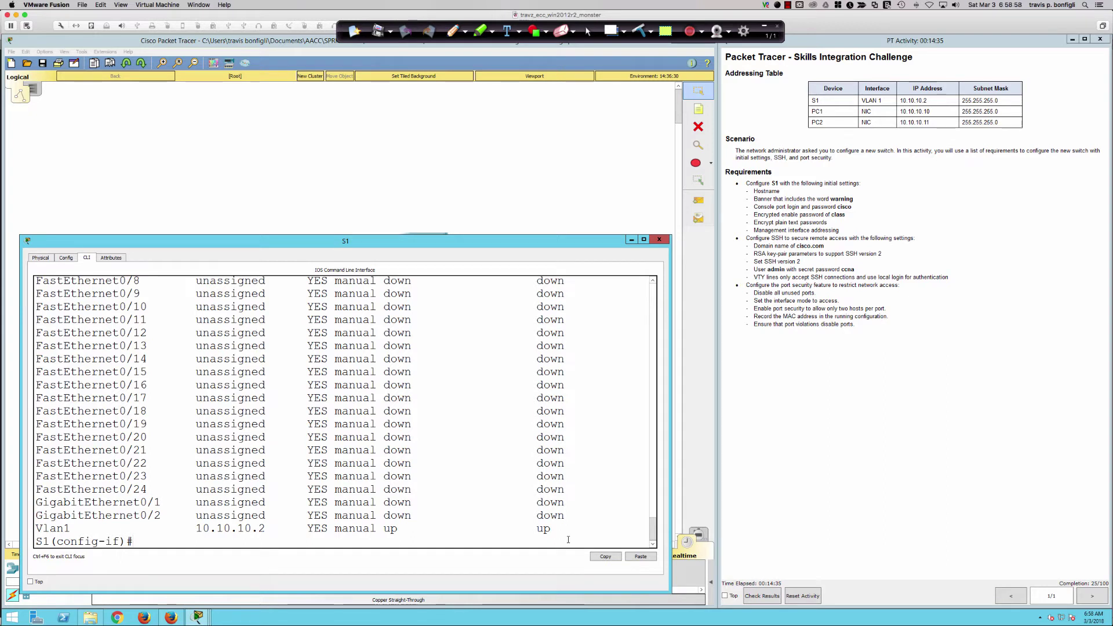
Give interface Vlan99 the address 10.99.99.2 255.255.255.0 and enable it with no shut.
{"action": "key", "text": "Return"}
{"action": "key", "text": "Return"}
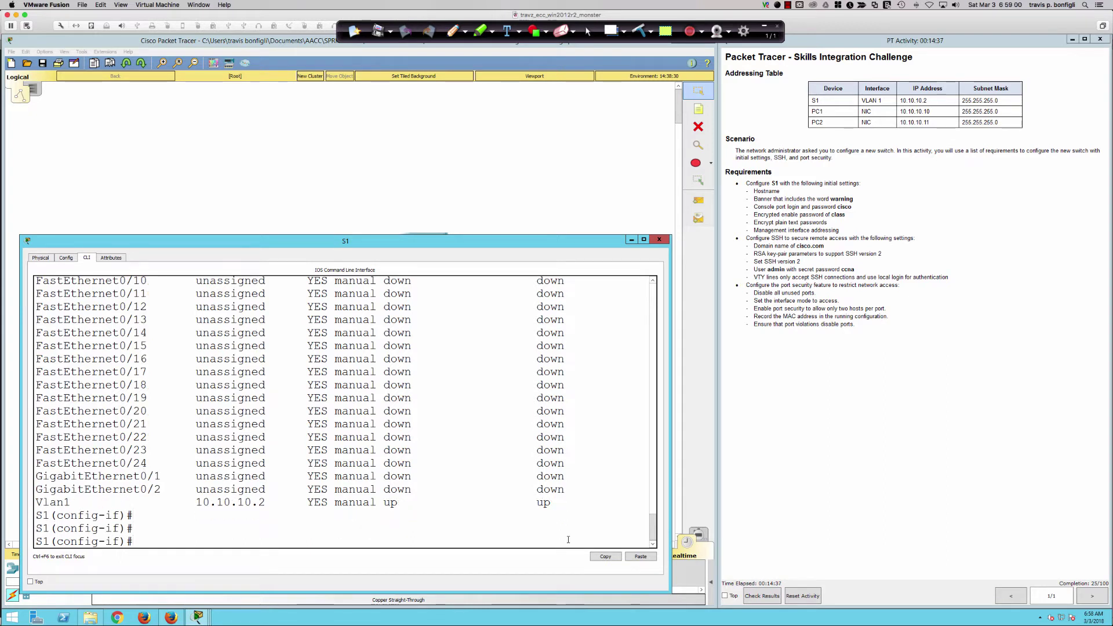
{"action": "type", "text": "int vlan 99"}
{"action": "key", "text": "Return"}
{"action": "type", "text": "ip"}
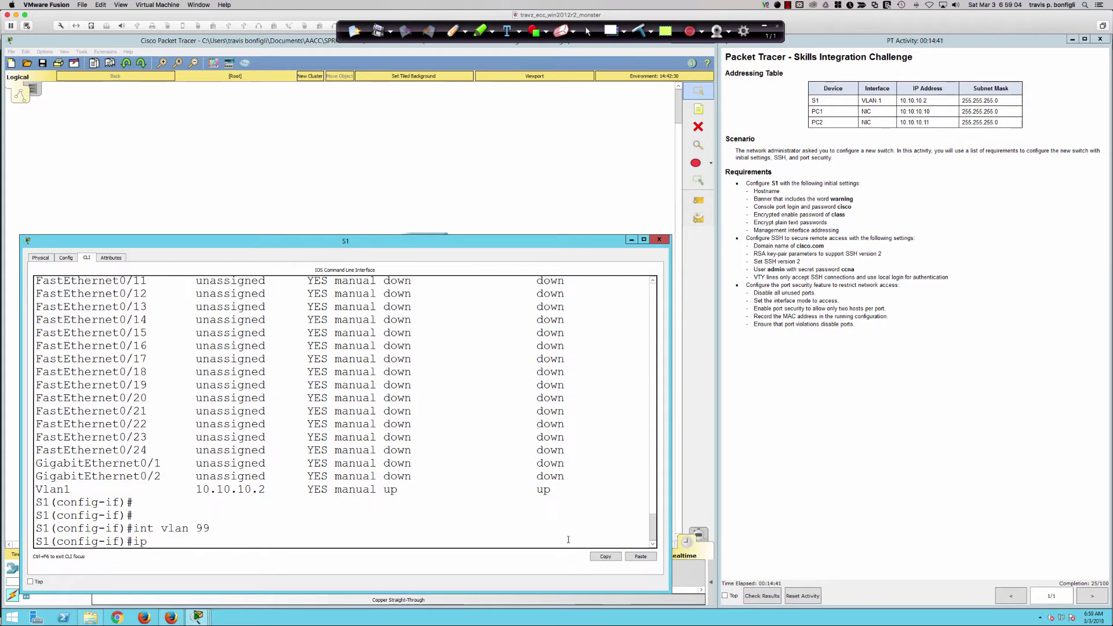
{"action": "type", "text": " add 10.99.99.2 255.255.255"}
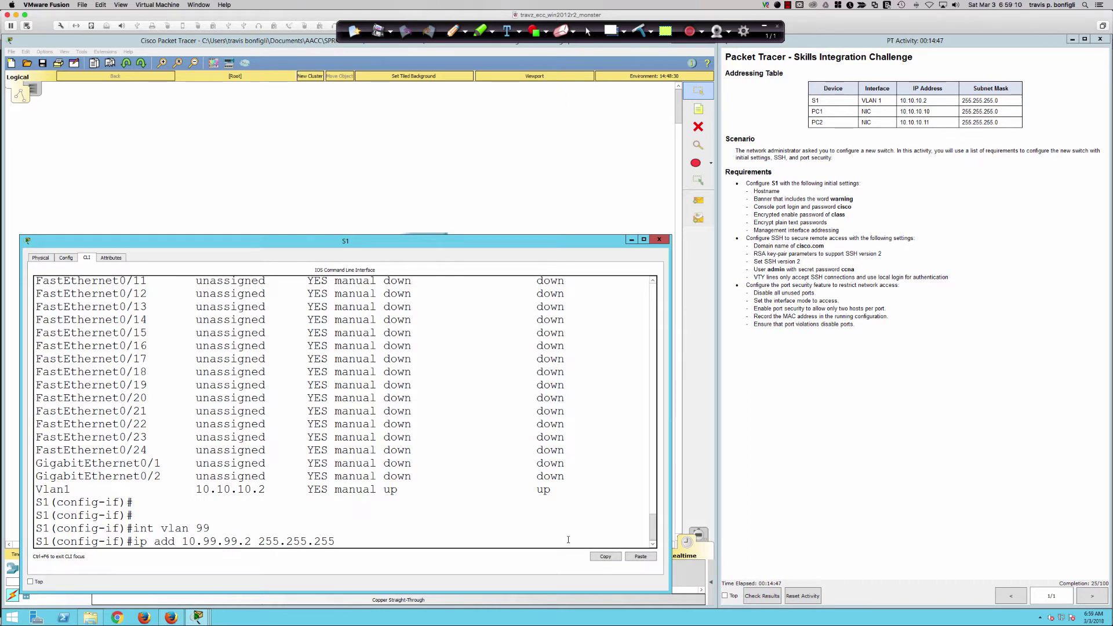
{"action": "type", "text": ".0"}
{"action": "key", "text": "Return"}
{"action": "type", "text": "no shut"}
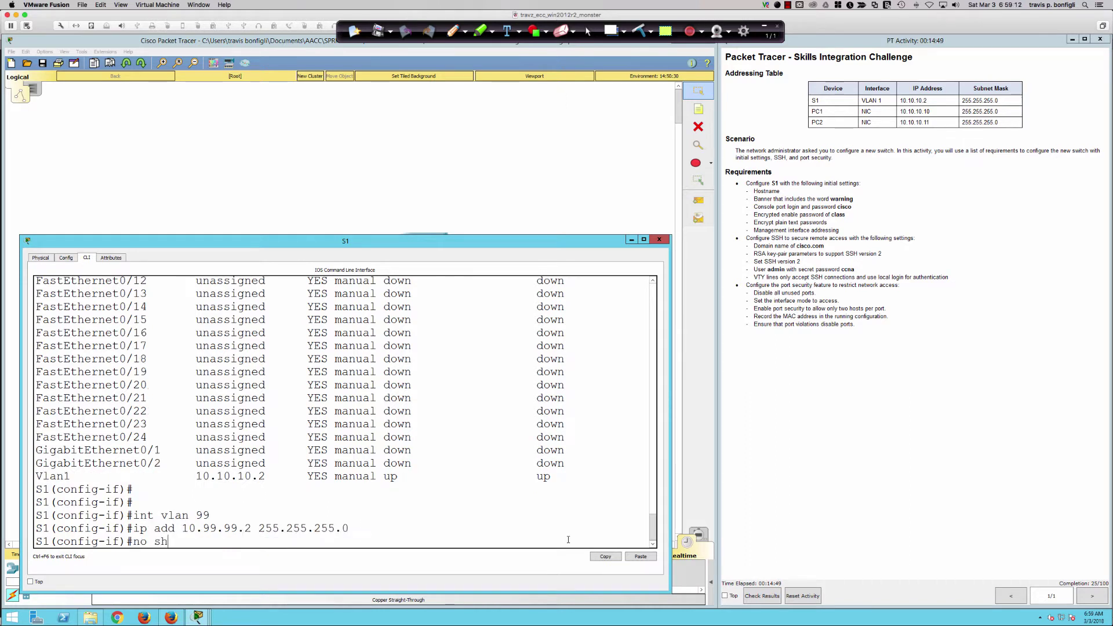
{"action": "key", "text": "Return"}
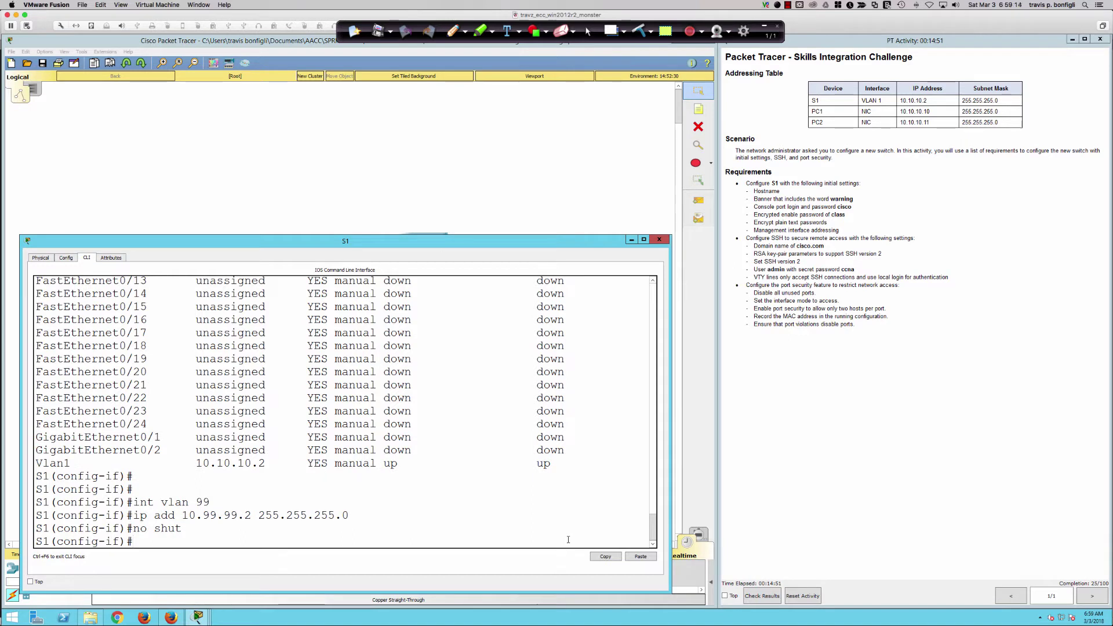
Review the running config, then highlight Vlan99 at 10.99.99.2 still down in the interface brief.
{"action": "type", "text": "do sh run"}
{"action": "key", "text": "Return"}
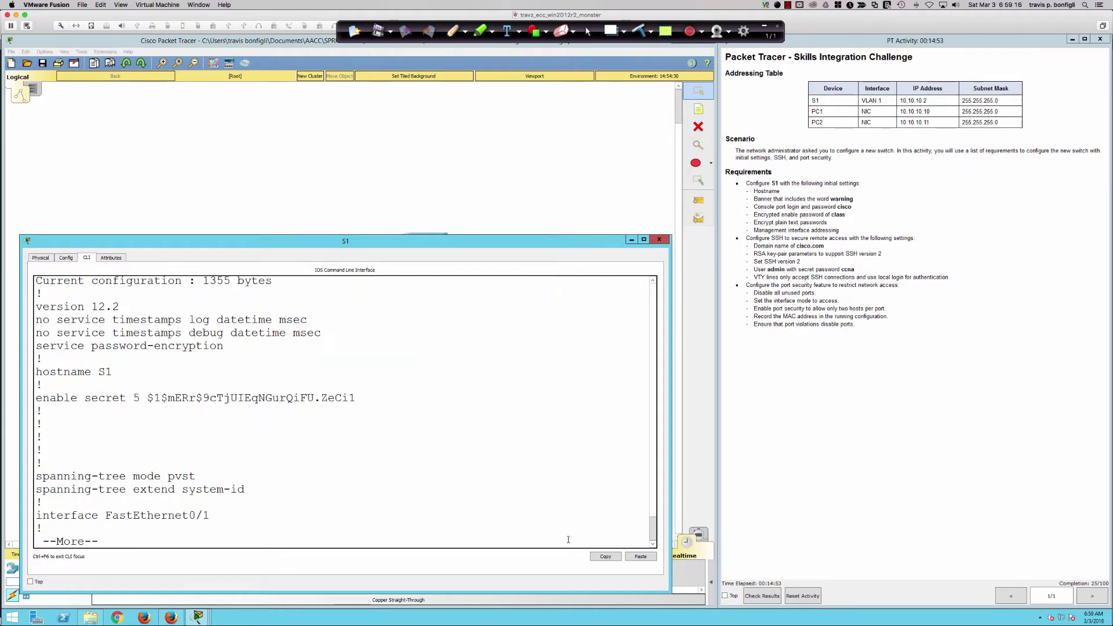
{"action": "key", "text": "space"}
{"action": "type", "text": "qdo sh ip in tbri"}
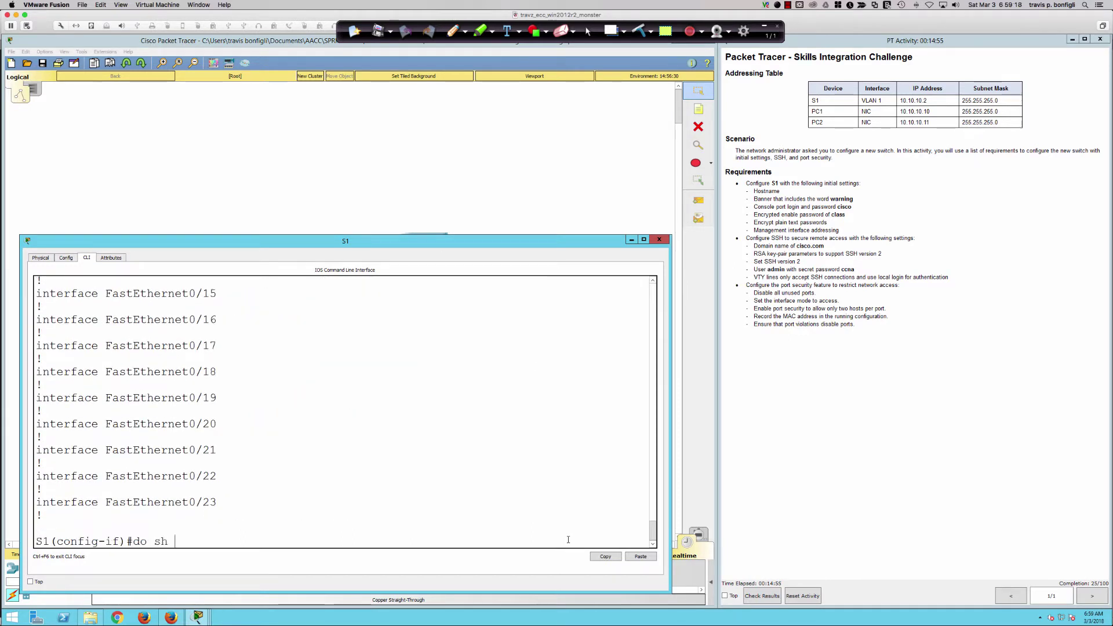
{"action": "key", "text": "BackSpace"}
{"action": "key", "text": "BackSpace"}
{"action": "key", "text": "BackSpace"}
{"action": "key", "text": "BackSpace"}
{"action": "key", "text": "BackSpace"}
{"action": "type", "text": "t bri"}
{"action": "key", "text": "Return"}
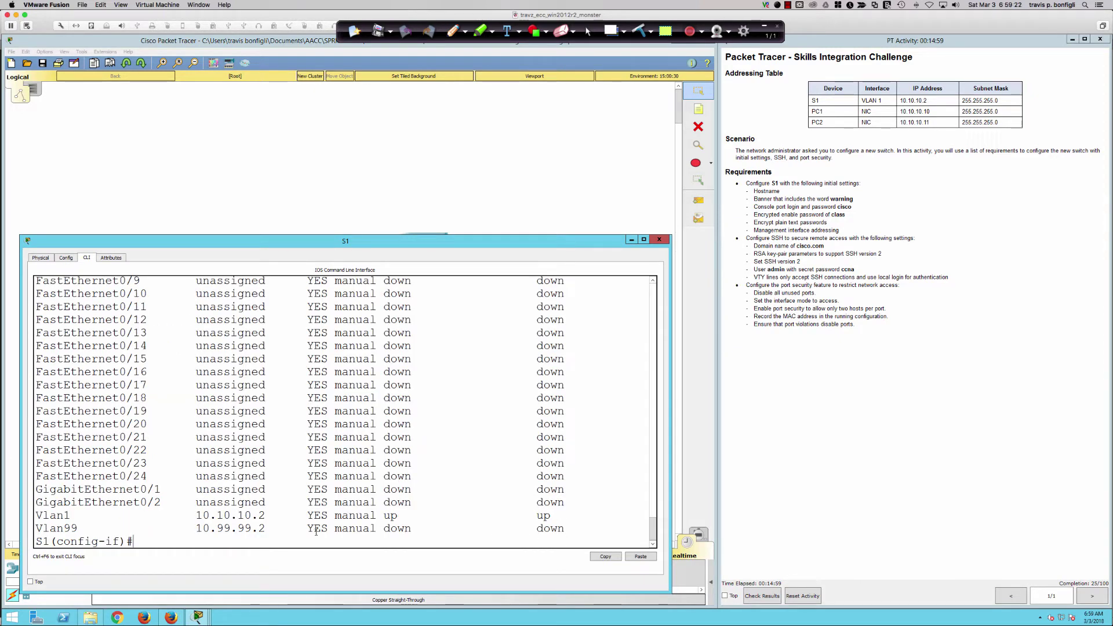
{"action": "left_click_drag", "start_coordinate": [49, 528], "coordinate": [565, 528]}
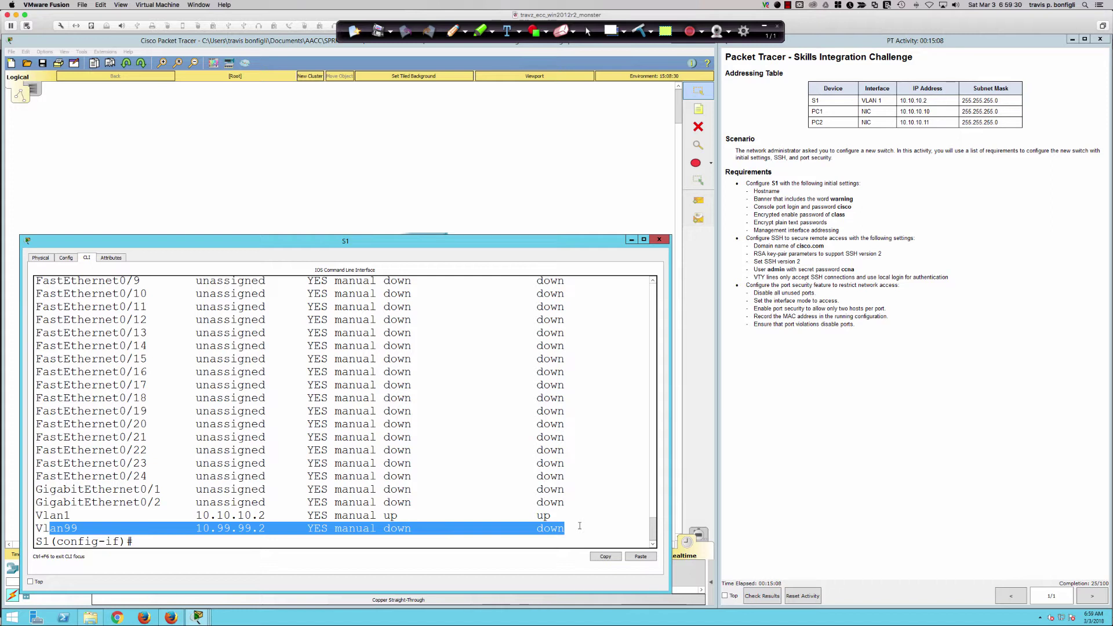
{"action": "left_click", "coordinate": [579, 525]}
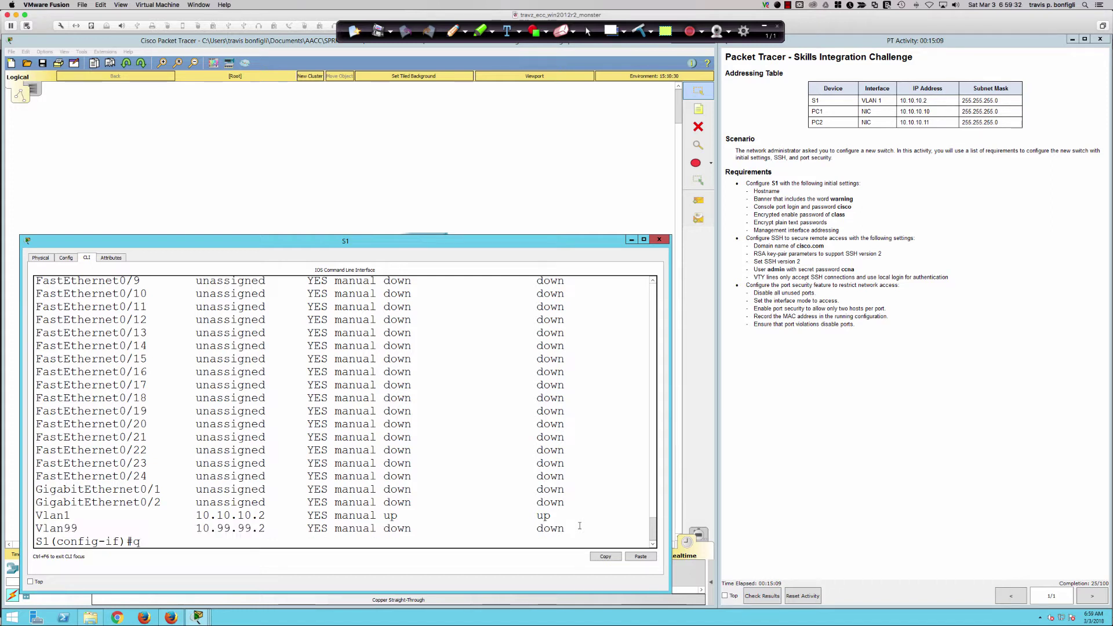
Exit interface mode and create VLAN 99 named MGMT.
{"action": "type", "text": "exit"}
{"action": "key", "text": "Return"}
{"action": "type", "text": "vlan "}
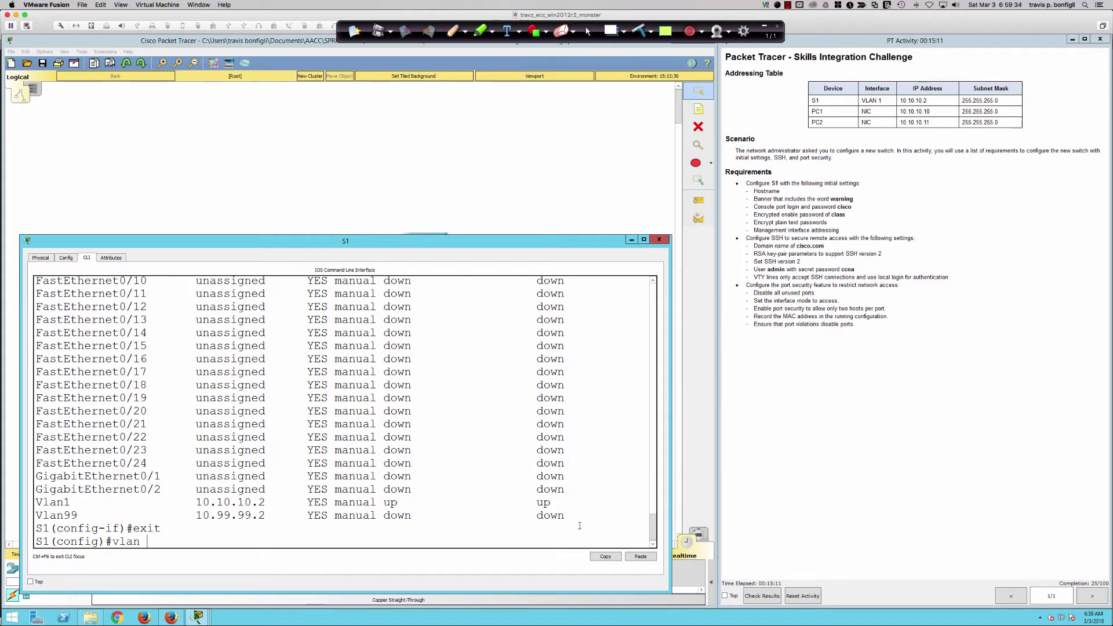
{"action": "type", "text": "99"}
{"action": "key", "text": "Return"}
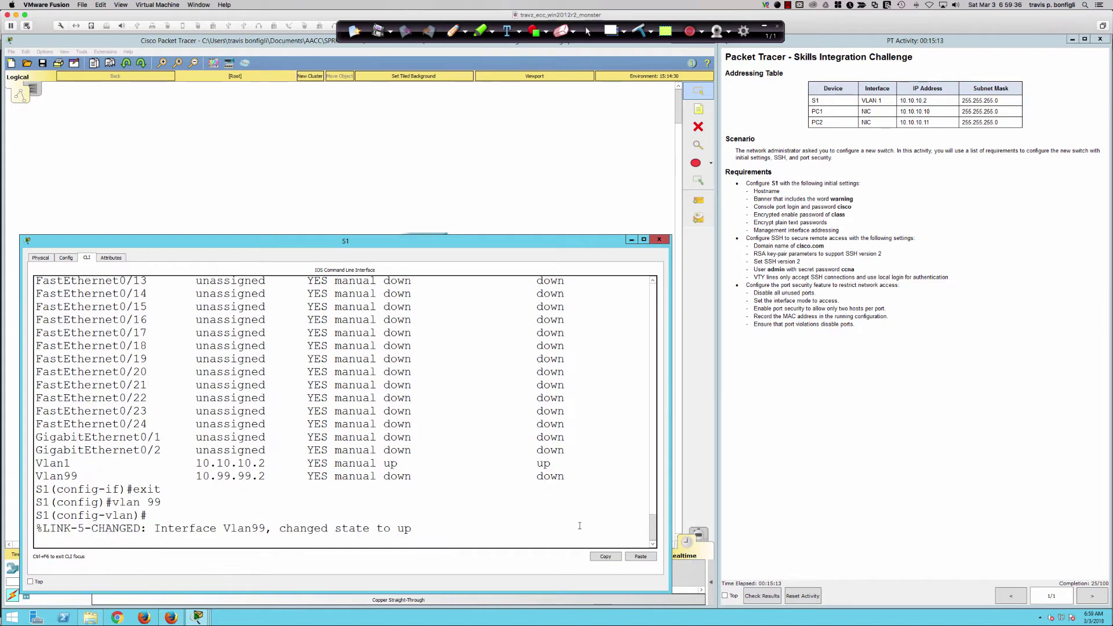
{"action": "key", "text": "Return"}
{"action": "key", "text": "Return"}
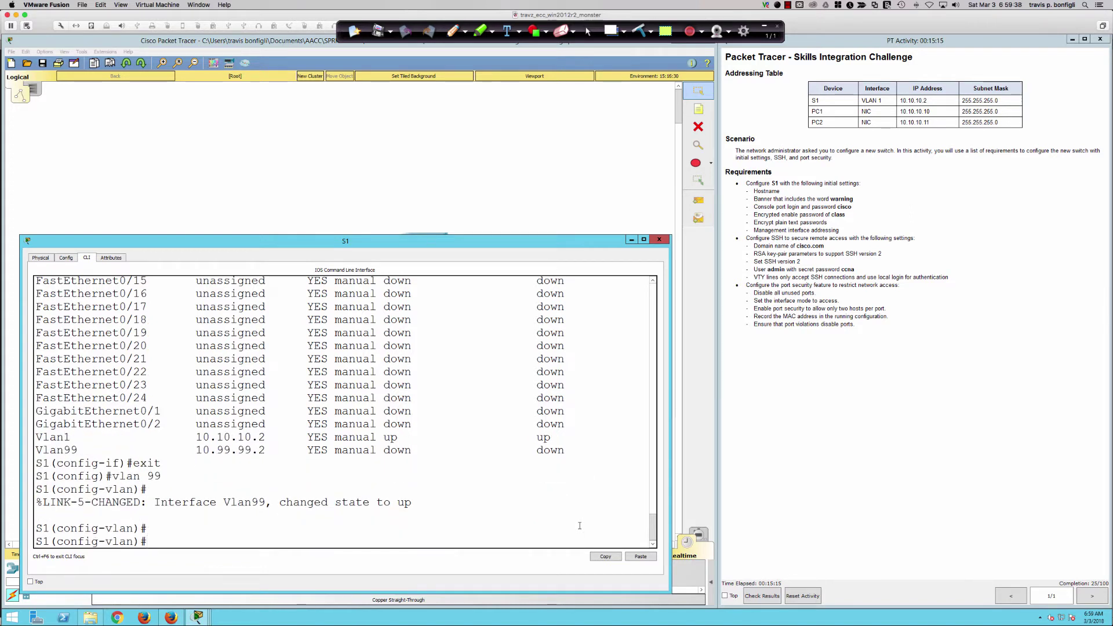
{"action": "type", "text": "name MGMT"}
{"action": "key", "text": "Return"}
Run 'do sh ip int br' and highlight Vlan99's status, now up.
{"action": "type", "text": "do sh ip int br"}
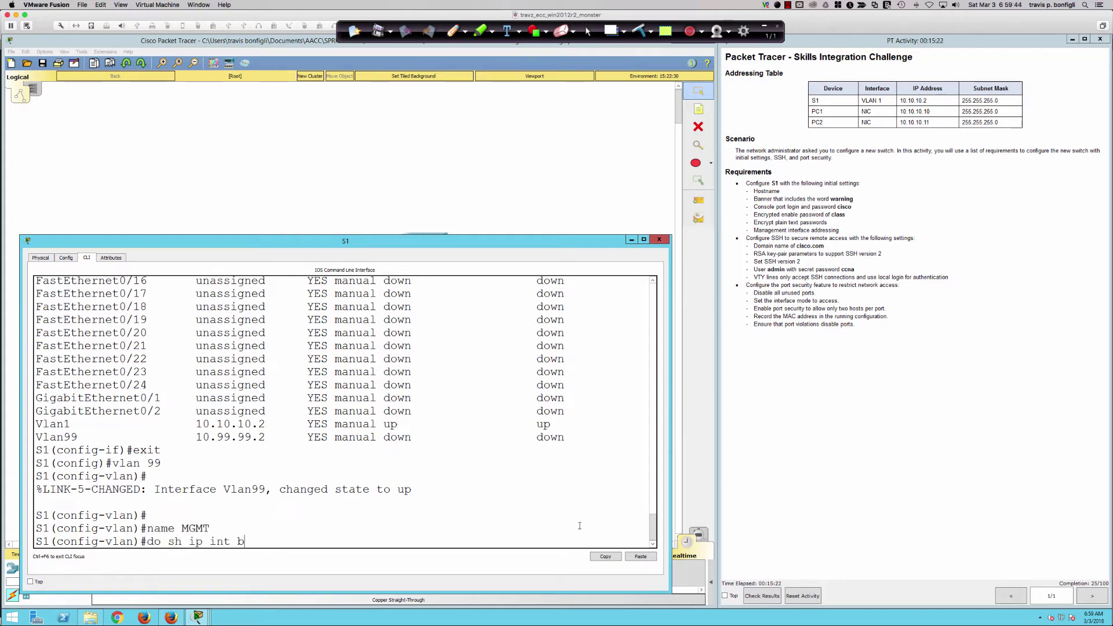
{"action": "key", "text": "Return"}
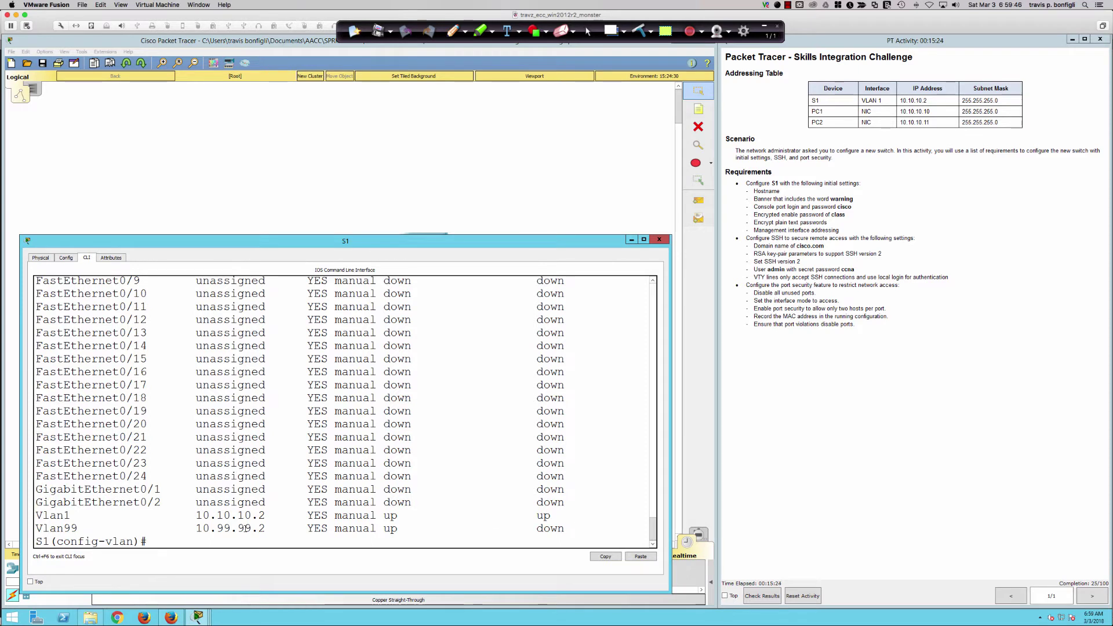
{"action": "left_click_drag", "start_coordinate": [37, 527], "coordinate": [565, 528]}
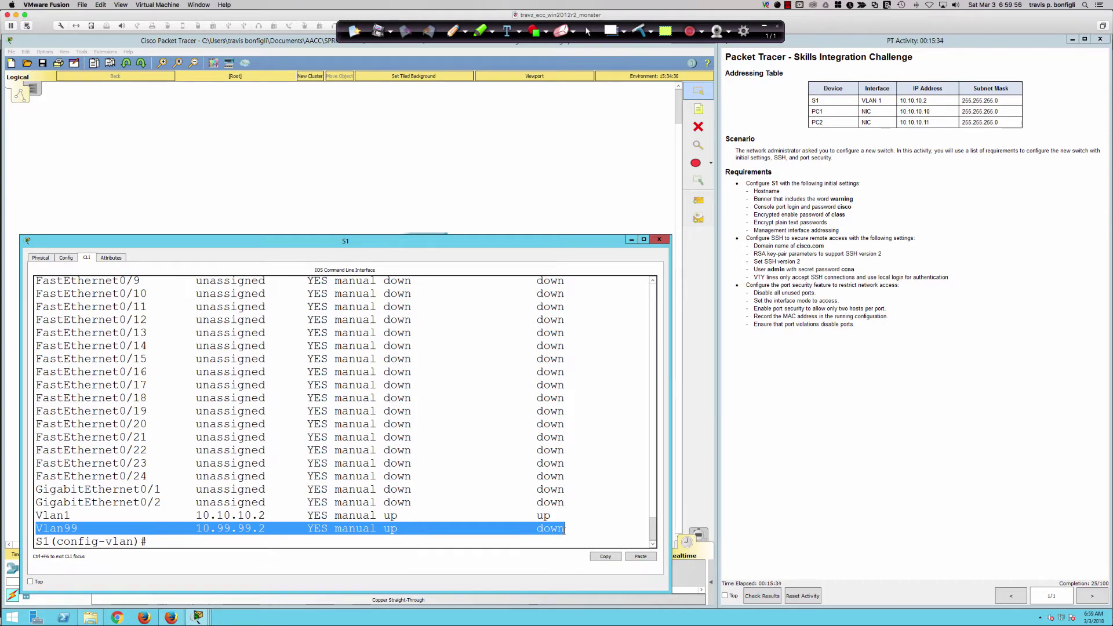
{"action": "left_click_drag", "start_coordinate": [383, 528], "coordinate": [405, 527]}
{"action": "left_click", "coordinate": [405, 527]}
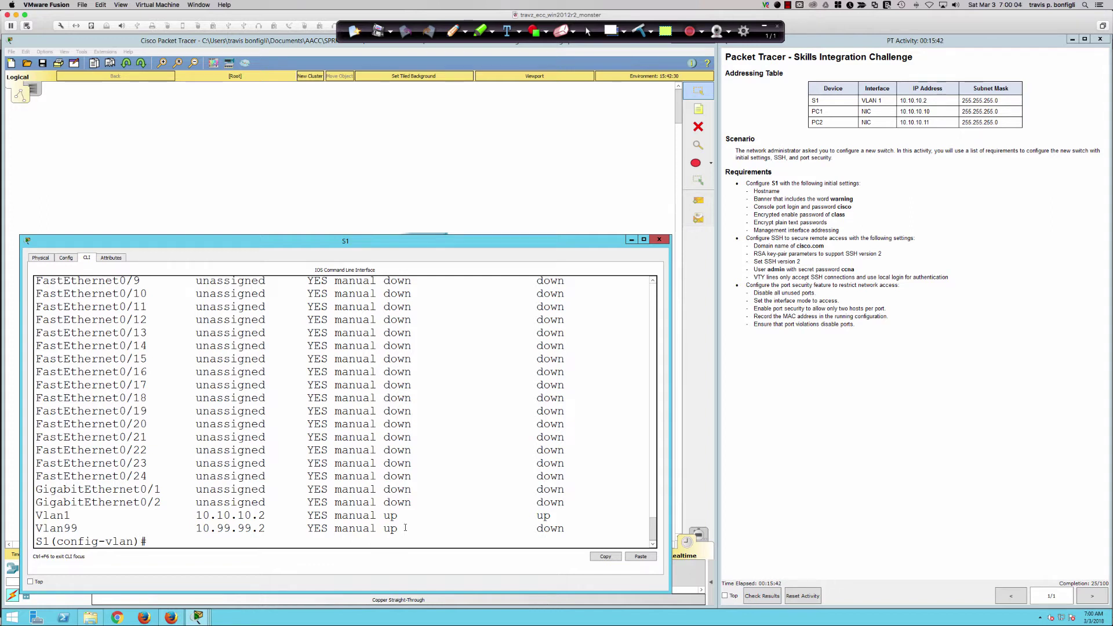
{"action": "key", "text": "Return"}
{"action": "key", "text": "Return"}
Run 'do sh vlan bri' and highlight the active VLAN 99 MGMT line.
{"action": "type", "text": "do sh vlan bri"}
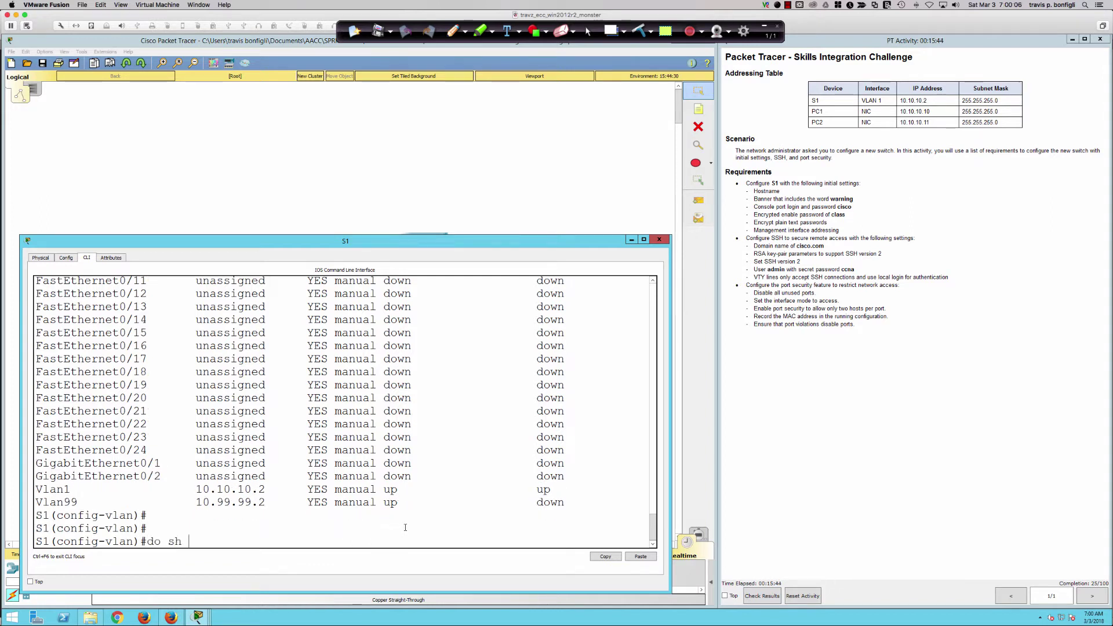
{"action": "key", "text": "Return"}
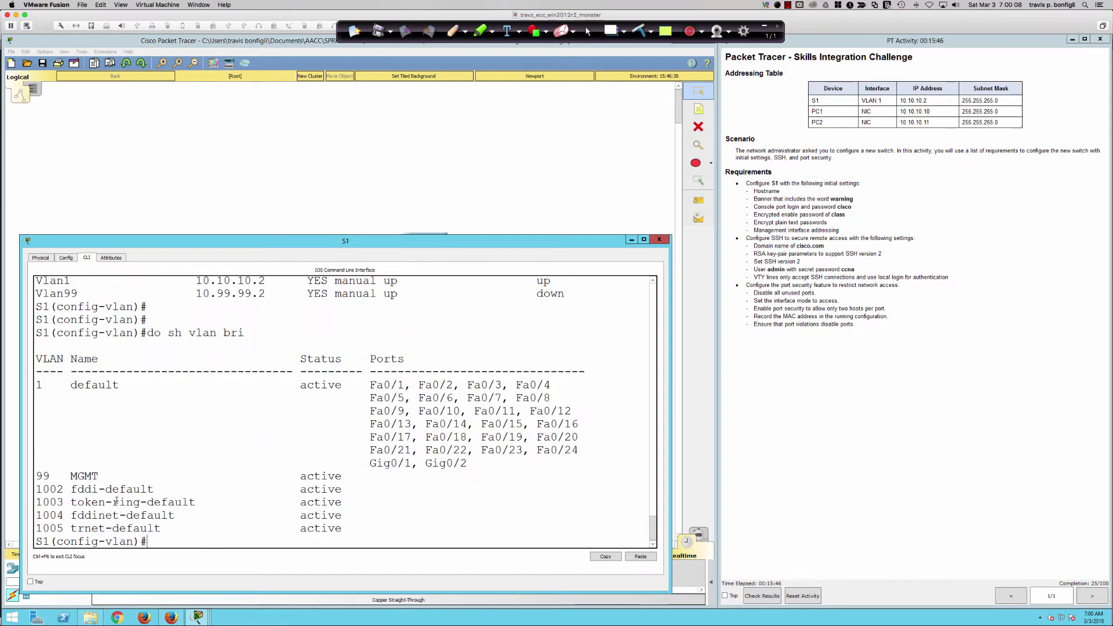
{"action": "left_click_drag", "start_coordinate": [37, 476], "coordinate": [332, 457]}
{"action": "left_click", "coordinate": [423, 500]}
{"action": "key", "text": "Return"}
{"action": "key", "text": "Return"}
Recheck the interface brief showing Vlan99 protocol down, then bring the topology view forward.
{"action": "type", "text": "do shi"}
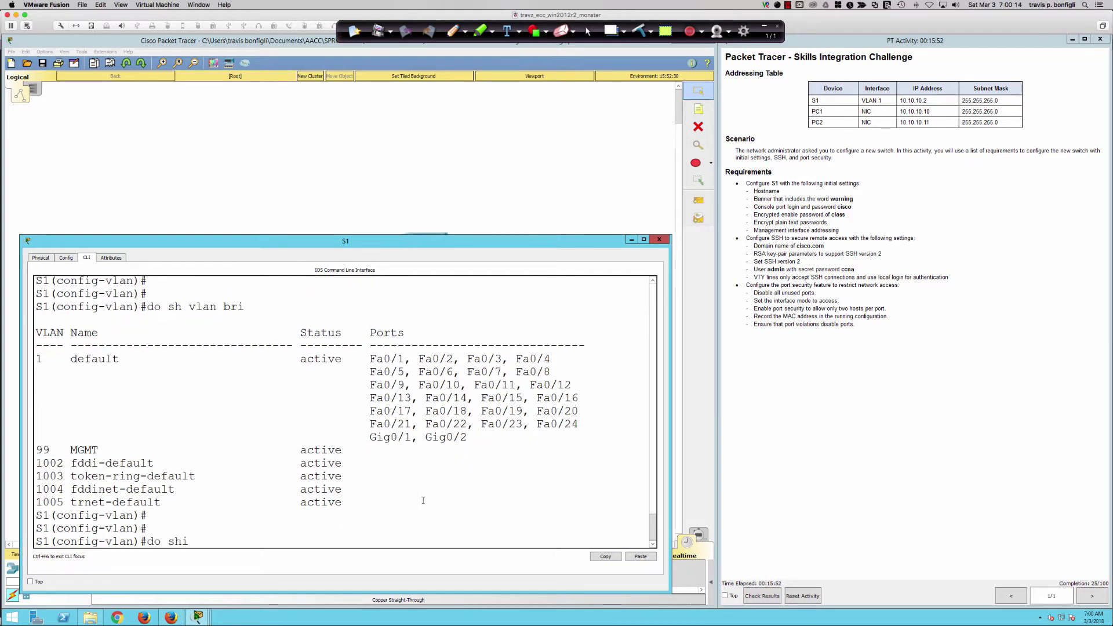
{"action": "key", "text": "BackSpace"}
{"action": "type", "text": "i int"}
{"action": "key", "text": "BackSpace"}
{"action": "key", "text": "BackSpace"}
{"action": "key", "text": "BackSpace"}
{"action": "type", "text": "p int b"}
{"action": "key", "text": "Return"}
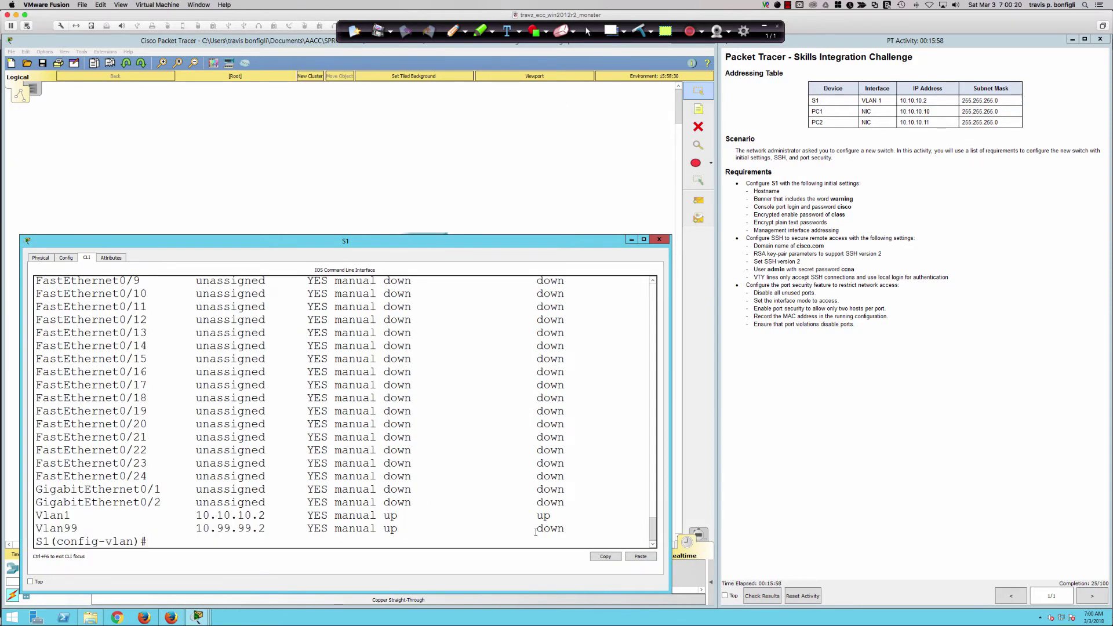
{"action": "left_click_drag", "start_coordinate": [536, 529], "coordinate": [565, 529]}
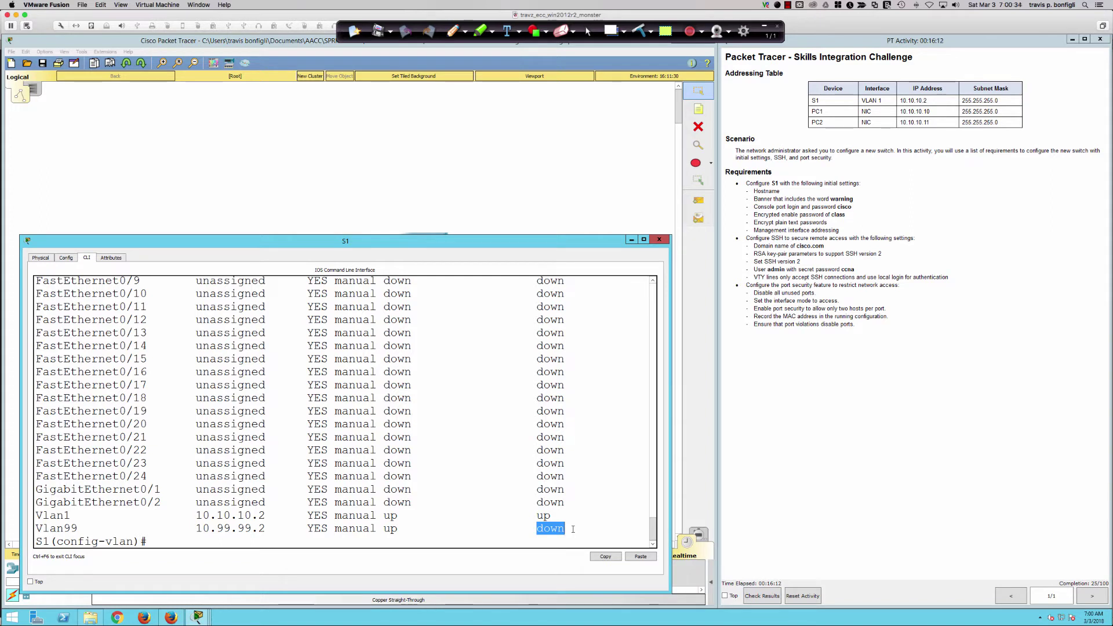
{"action": "left_click_drag", "start_coordinate": [370, 528], "coordinate": [521, 515]}
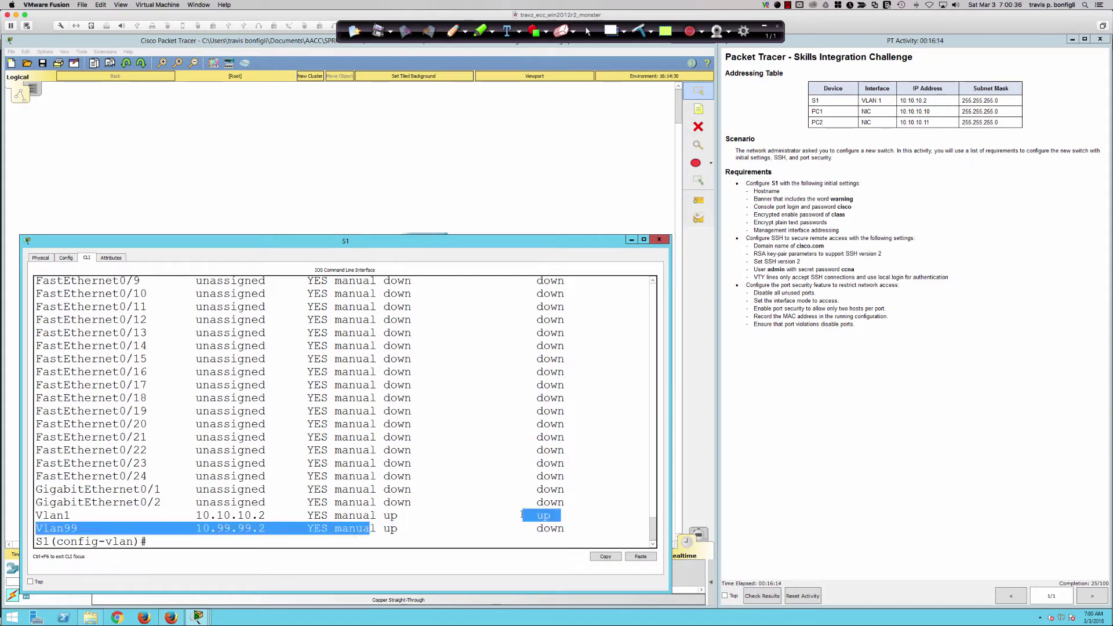
{"action": "left_click", "coordinate": [521, 515]}
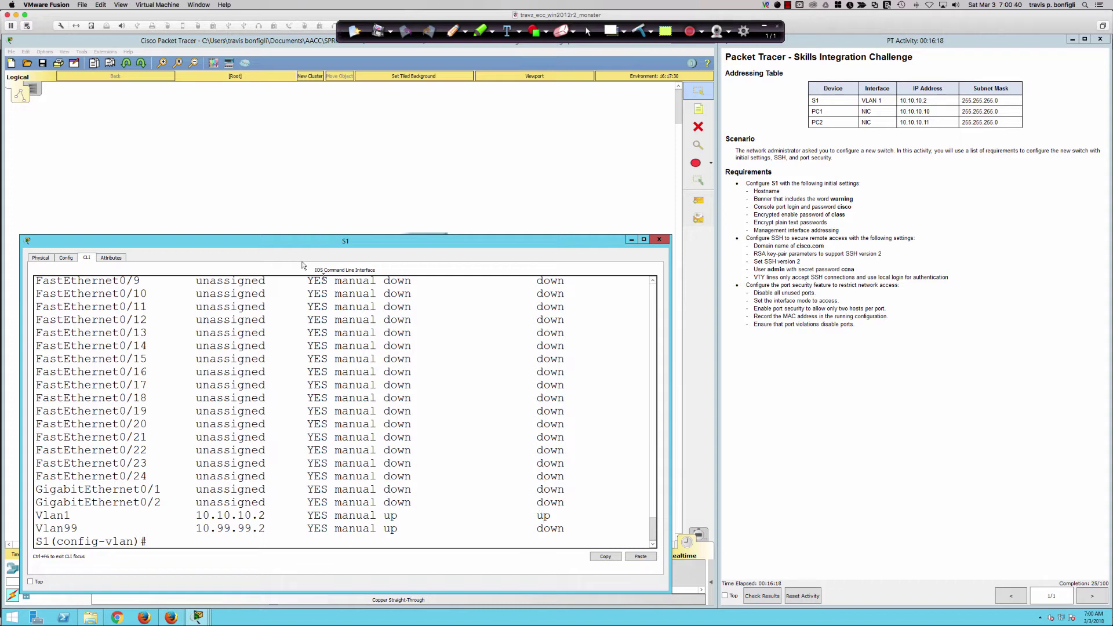
{"action": "left_click", "coordinate": [230, 210]}
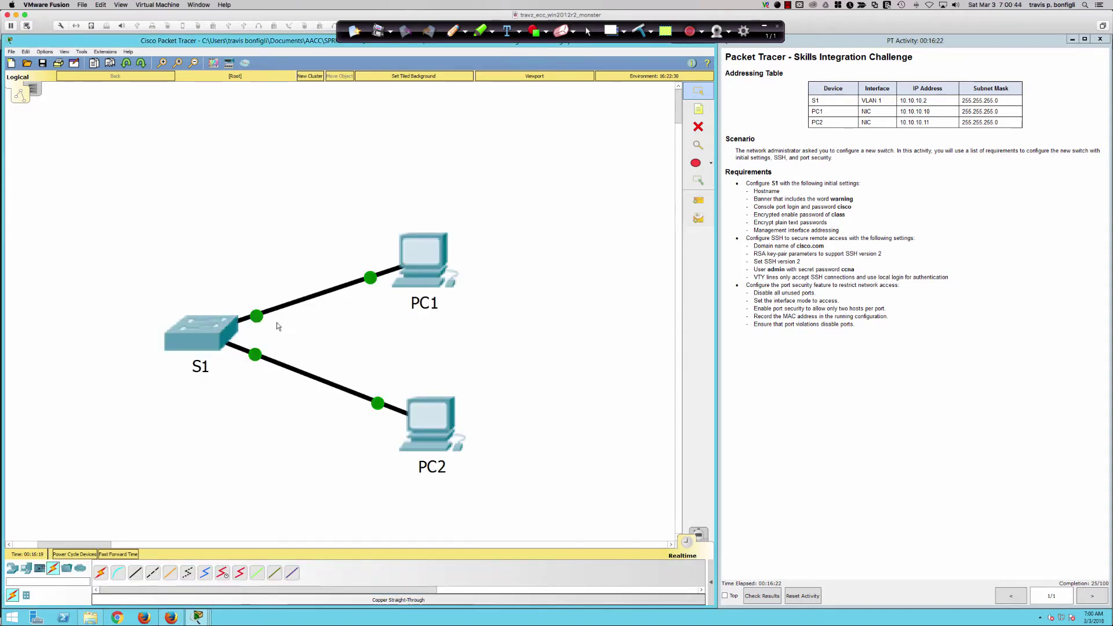
Reopen S1's CLI and exit VLAN configuration back to the S1(config)# prompt.
{"action": "left_click", "coordinate": [212, 333]}
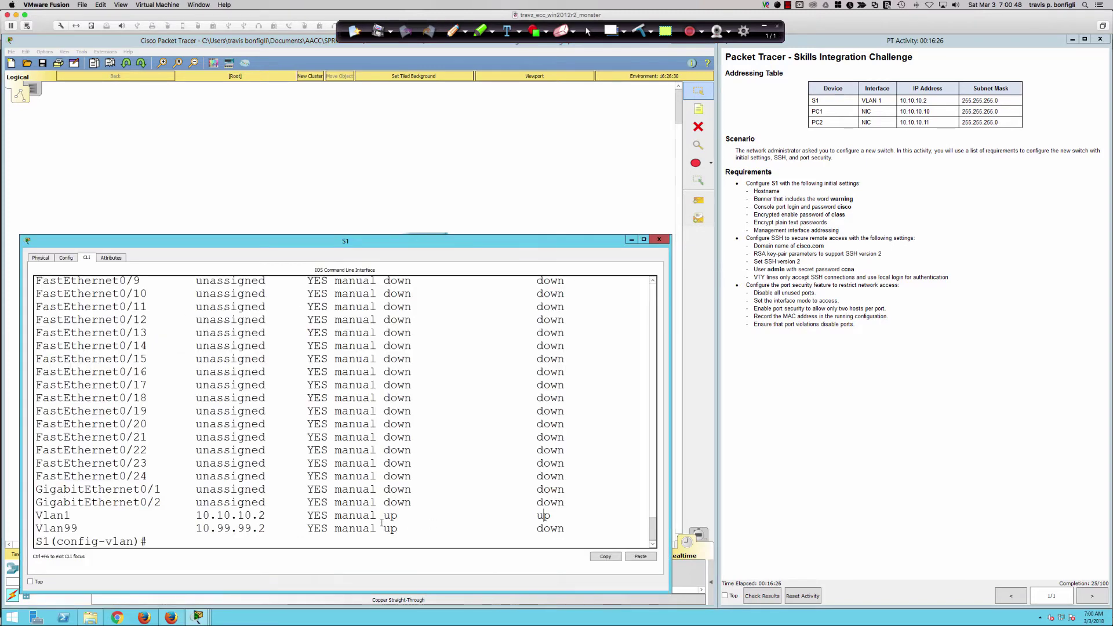
{"action": "left_click_drag", "start_coordinate": [381, 522], "coordinate": [556, 516]}
{"action": "left_click", "coordinate": [580, 541]}
{"action": "key", "text": "Return"}
{"action": "key", "text": "Return"}
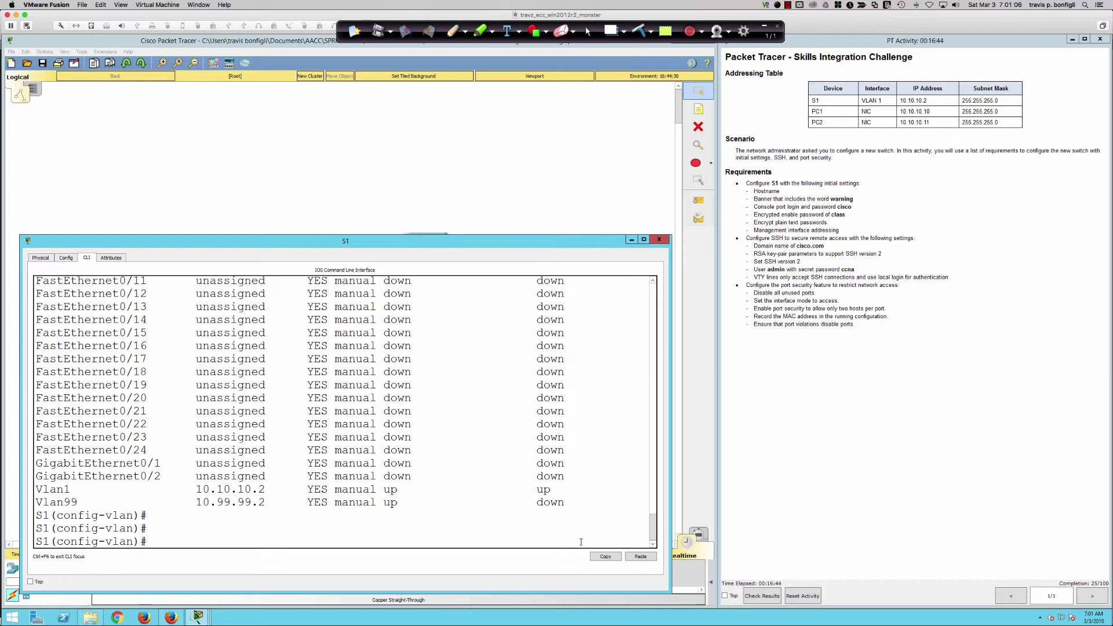
{"action": "key", "text": "Return"}
{"action": "key", "text": "Return"}
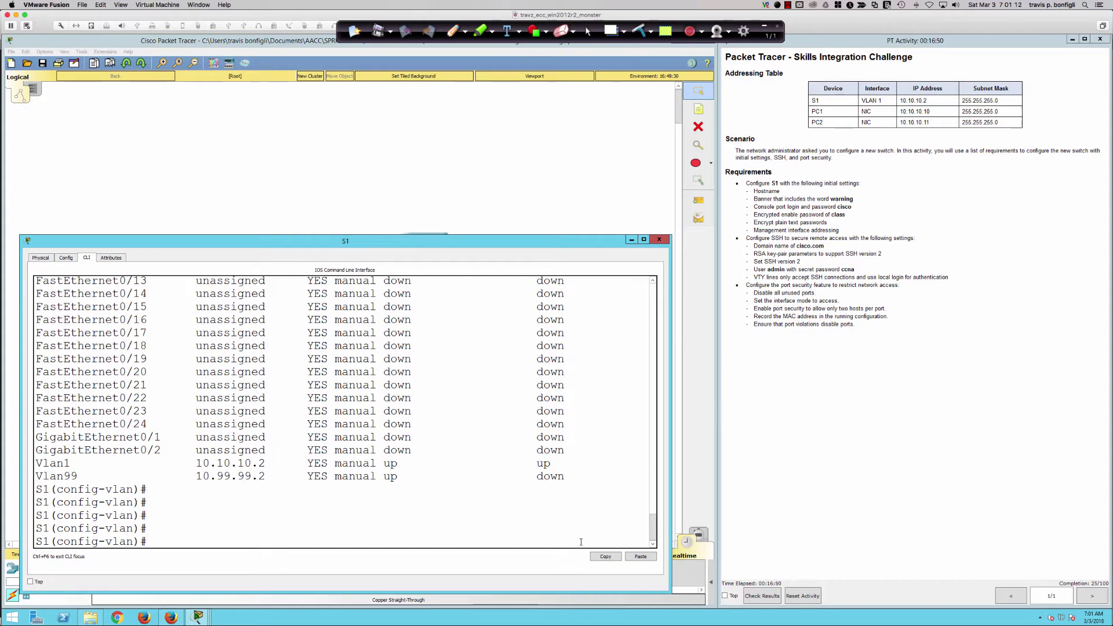
{"action": "type", "text": "exit"}
{"action": "key", "text": "Return"}
{"action": "key", "text": "Return"}
{"action": "key", "text": "Return"}
{"action": "key", "text": "Return"}
{"action": "key", "text": "Return"}
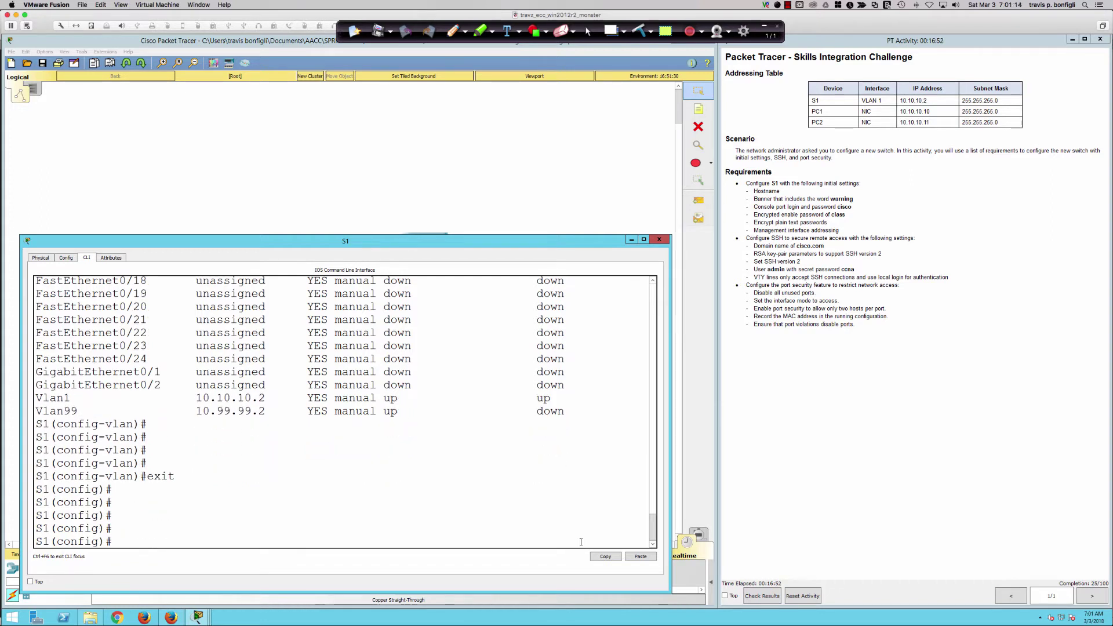
{"action": "key", "text": "Return"}
{"action": "key", "text": "Return"}
{"action": "key", "text": "Return"}
{"action": "key", "text": "Return"}
{"action": "key", "text": "Return"}
{"action": "key", "text": "Return"}
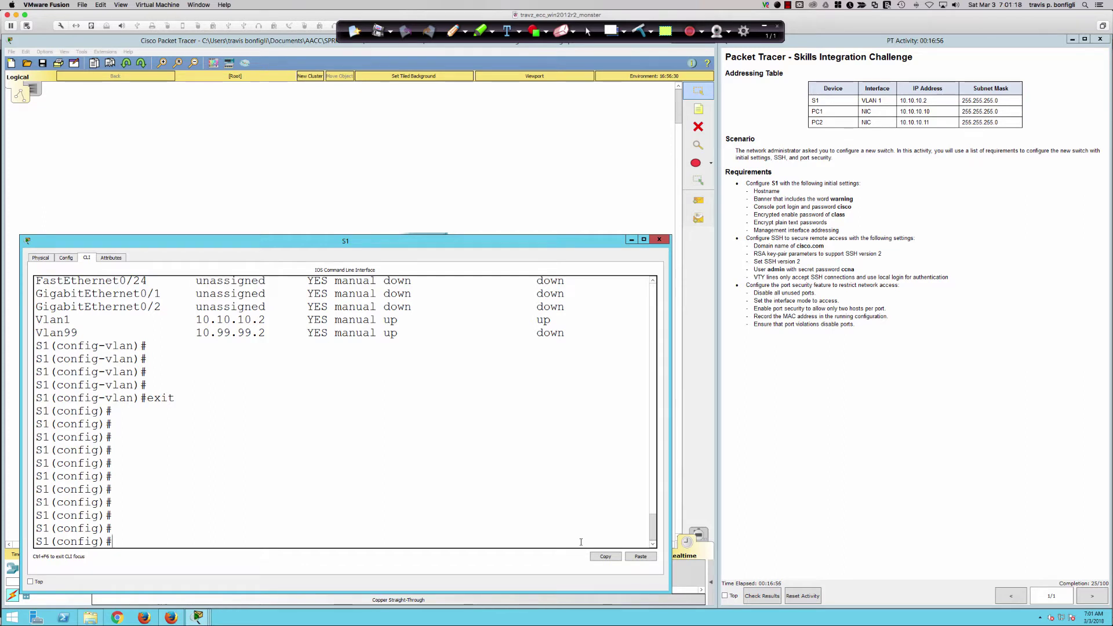
{"action": "type", "text": "ip"}
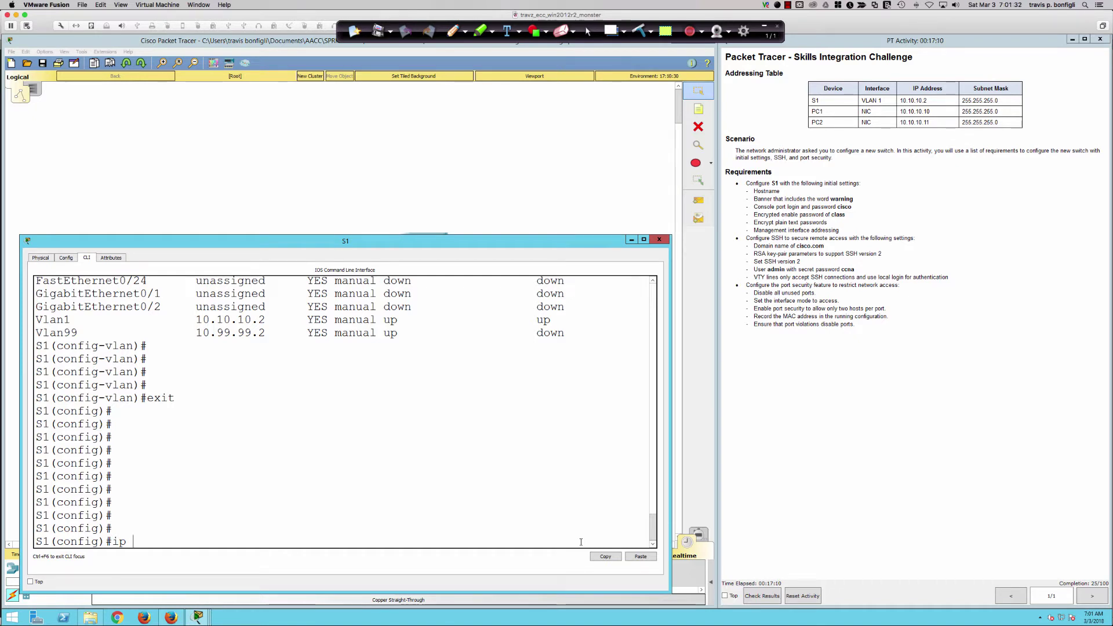
Attempt 'crypto key generate rsa' on S1, which fails asking for a domain name first.
{"action": "key", "text": "BackSpace"}
{"action": "key", "text": "BackSpace"}
{"action": "key", "text": "BackSpace"}
{"action": "type", "text": "cryp"}
{"action": "key", "text": "Tab"}
{"action": "type", "text": "key gener"}
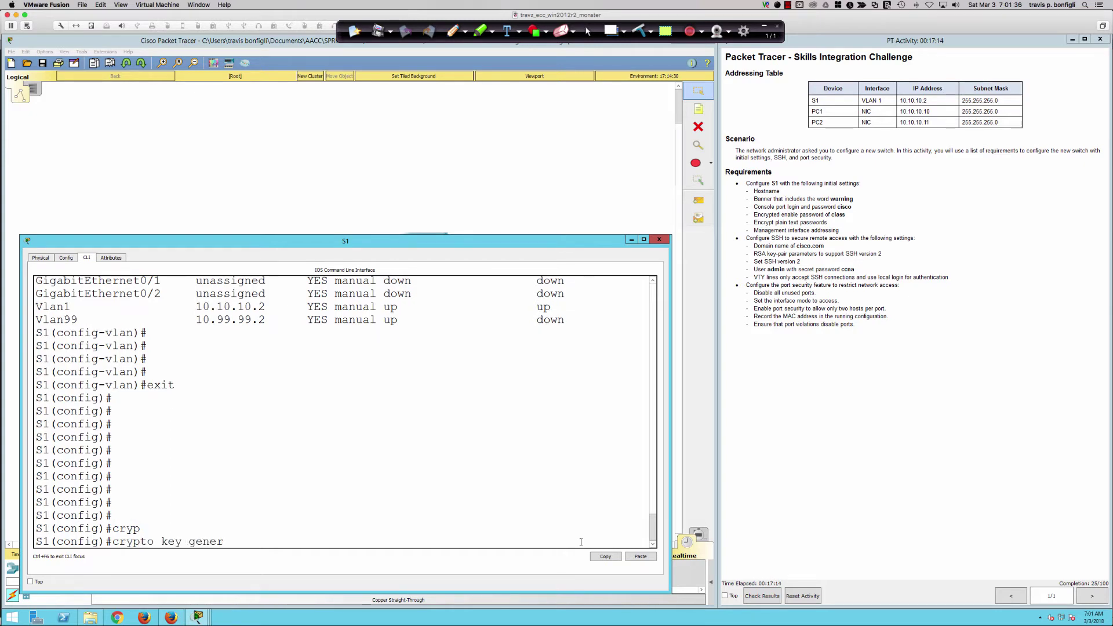
{"action": "key", "text": "Tab"}
{"action": "type", "text": "rsa"}
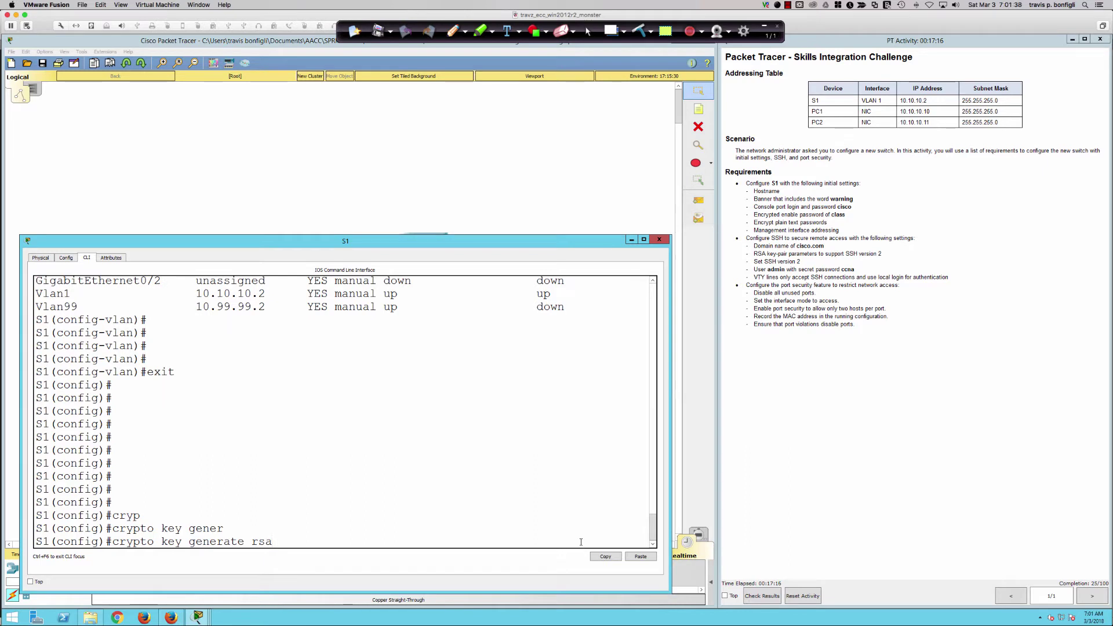
{"action": "type", "text": " ?"}
{"action": "key", "text": "Return"}
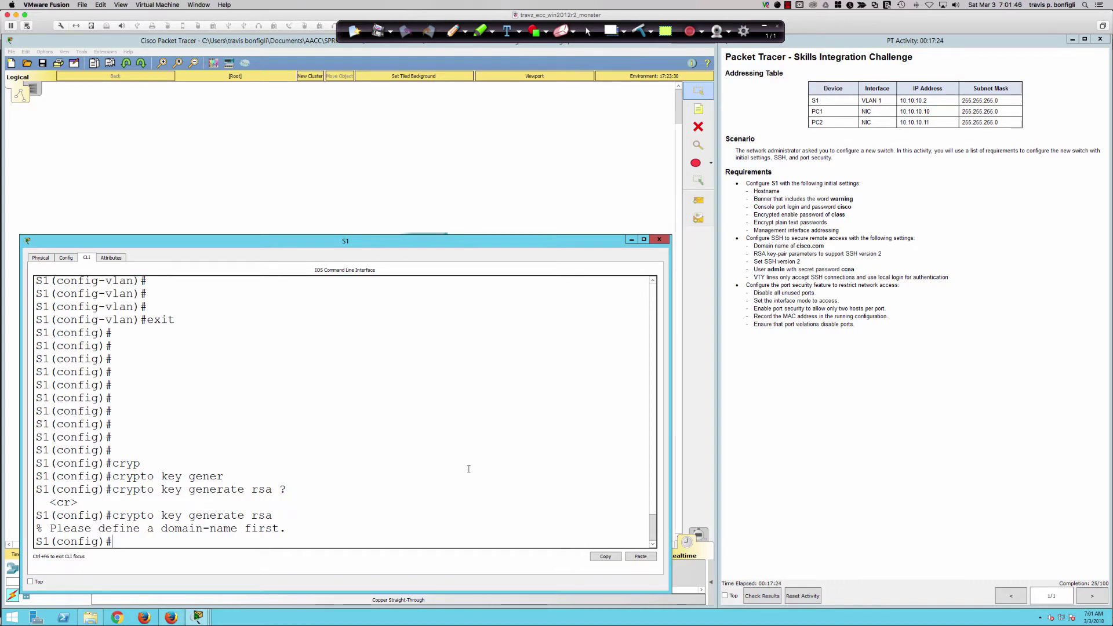
In SecureCRT, discard the unfinished enable command line.
{"action": "mouse_move", "coordinate": [17, 220]}
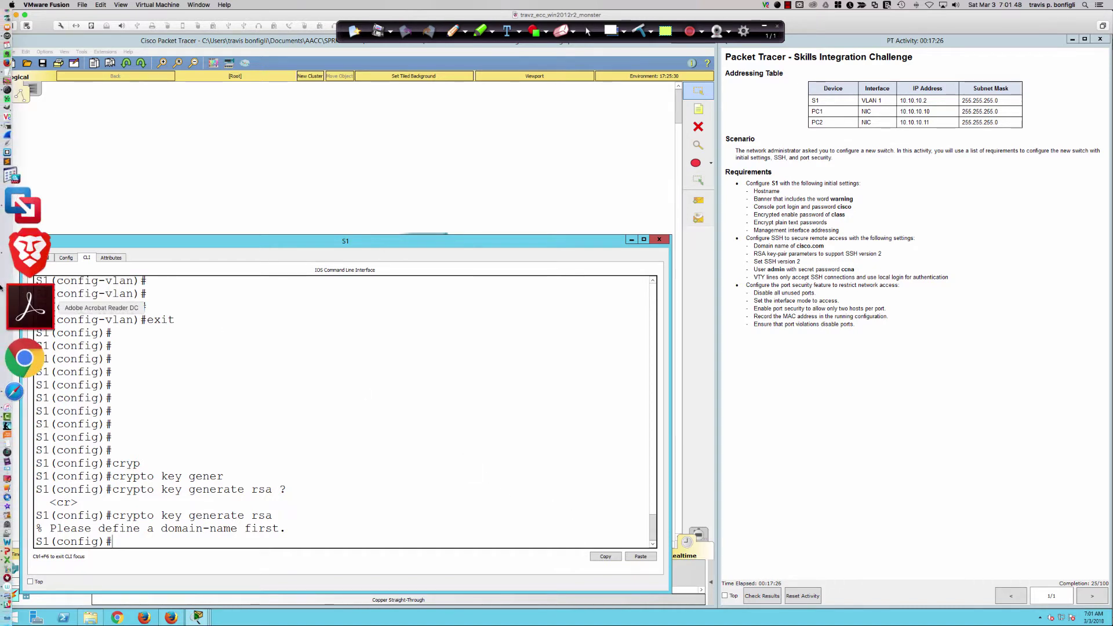
{"action": "left_click", "coordinate": [19, 220]}
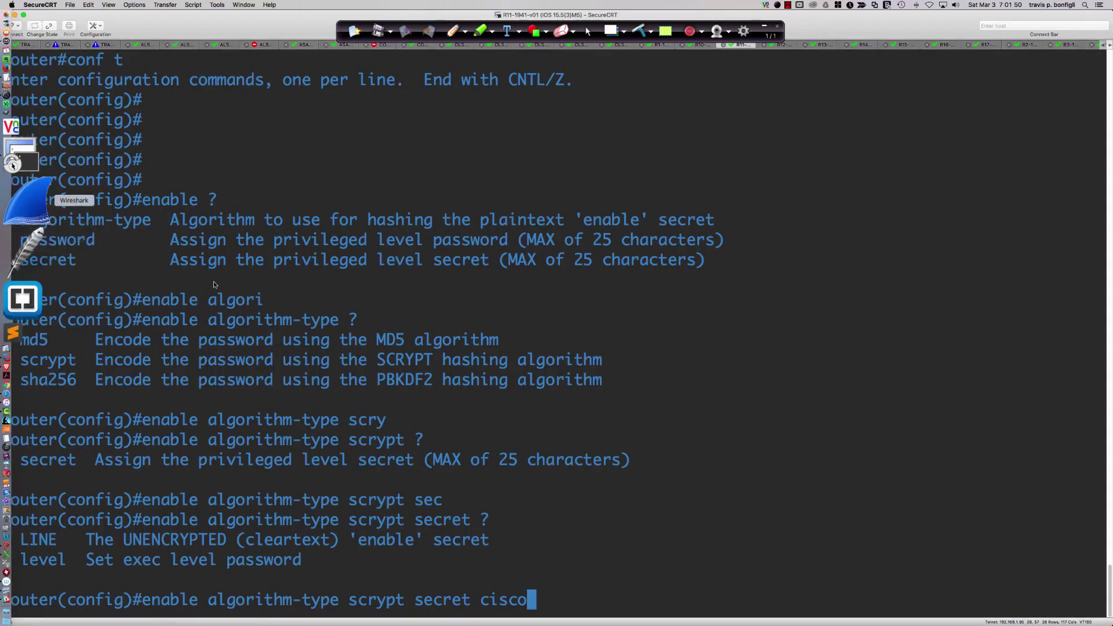
{"action": "key", "text": "BackSpace"}
{"action": "key", "text": "BackSpace"}
{"action": "key", "text": "BackSpace"}
{"action": "key", "text": "BackSpace"}
{"action": "key", "text": "BackSpace"}
{"action": "key", "text": "BackSpace"}
{"action": "key", "text": "BackSpace"}
{"action": "key", "text": "BackSpace"}
{"action": "key", "text": "BackSpace"}
{"action": "key", "text": "BackSpace"}
{"action": "key", "text": "BackSpace"}
{"action": "key", "text": "BackSpace"}
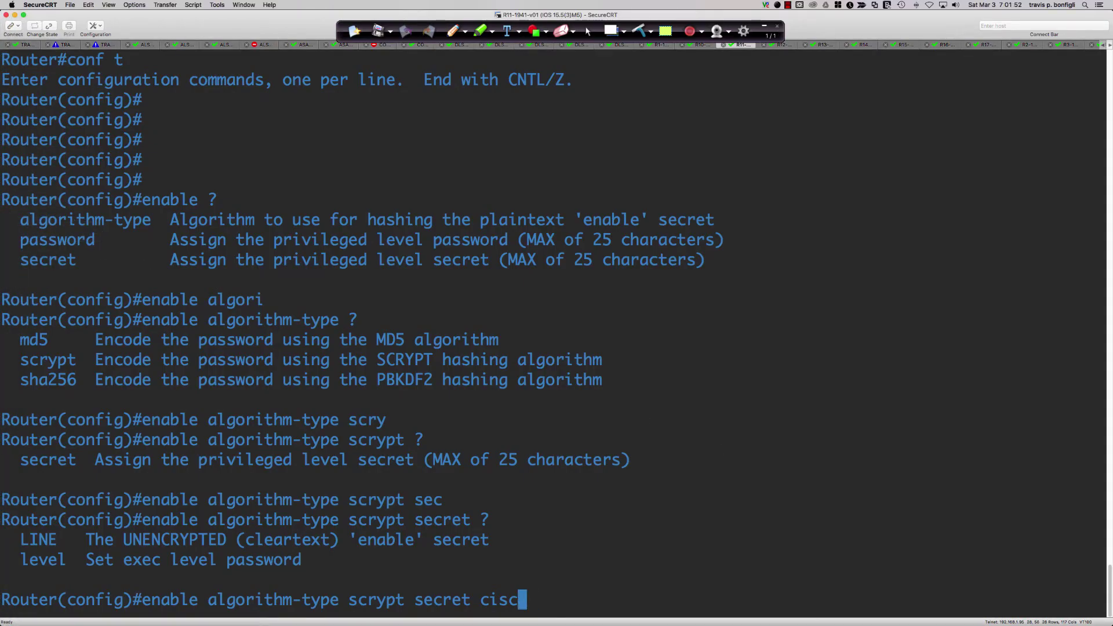
{"action": "key", "text": "BackSpace"}
{"action": "key", "text": "BackSpace"}
{"action": "key", "text": "BackSpace"}
{"action": "key", "text": "BackSpace"}
{"action": "key", "text": "BackSpace"}
{"action": "key", "text": "BackSpace"}
{"action": "key", "text": "BackSpace"}
{"action": "key", "text": "BackSpace"}
{"action": "key", "text": "BackSpace"}
{"action": "key", "text": "BackSpace"}
{"action": "key", "text": "BackSpace"}
{"action": "key", "text": "BackSpace"}
{"action": "key", "text": "BackSpace"}
{"action": "key", "text": "BackSpace"}
{"action": "key", "text": "BackSpace"}
{"action": "key", "text": "BackSpace"}
{"action": "key", "text": "BackSpace"}
{"action": "key", "text": "BackSpace"}
{"action": "key", "text": "BackSpace"}
{"action": "key", "text": "BackSpace"}
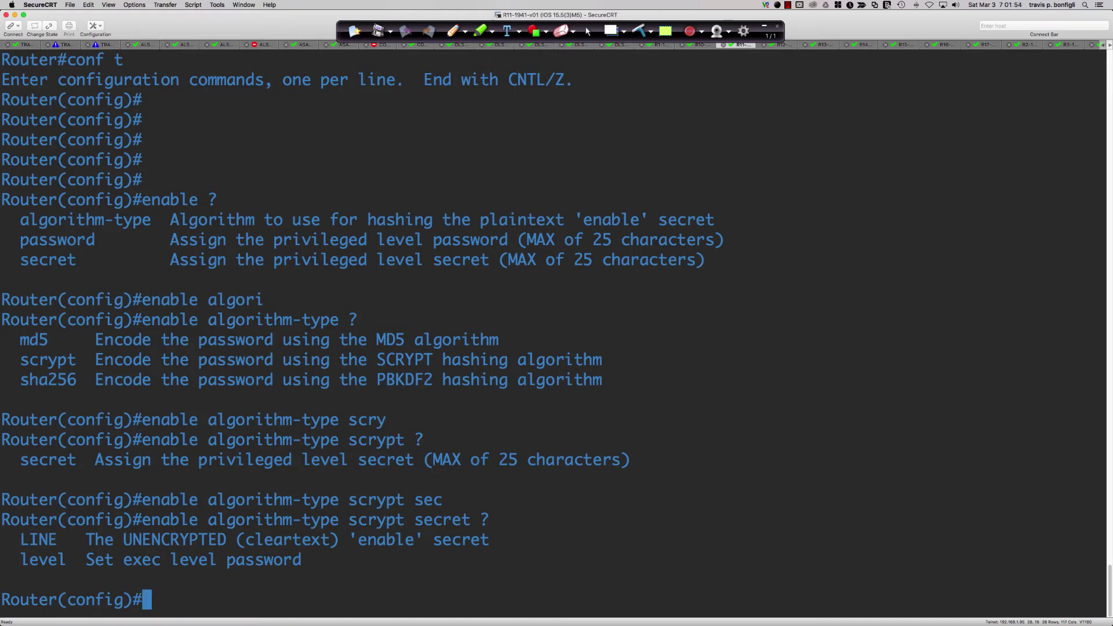
{"action": "key", "text": "Return"}
{"action": "key", "text": "Return"}
{"action": "key", "text": "Return"}
{"action": "key", "text": "Return"}
Attempt 'crypto key generate rsa modulus 1024', which fails for lacking a hostname.
{"action": "type", "text": "cryp"}
{"action": "key", "text": "Tab"}
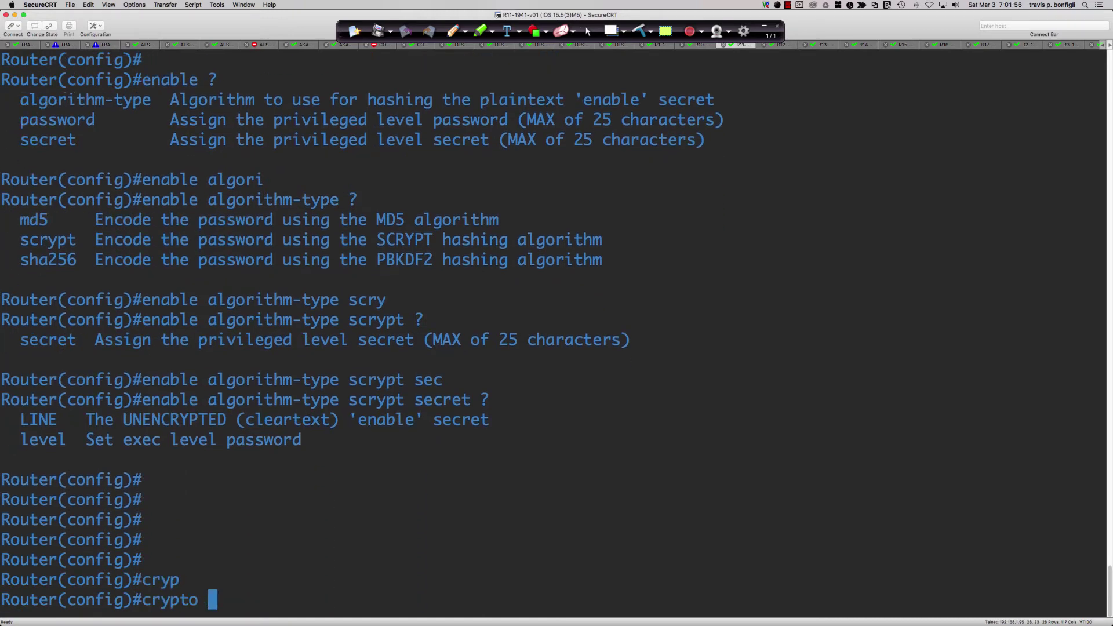
{"action": "type", "text": "key gen"}
{"action": "type", "text": "er"}
{"action": "key", "text": "Tab"}
{"action": "type", "text": "rsa"}
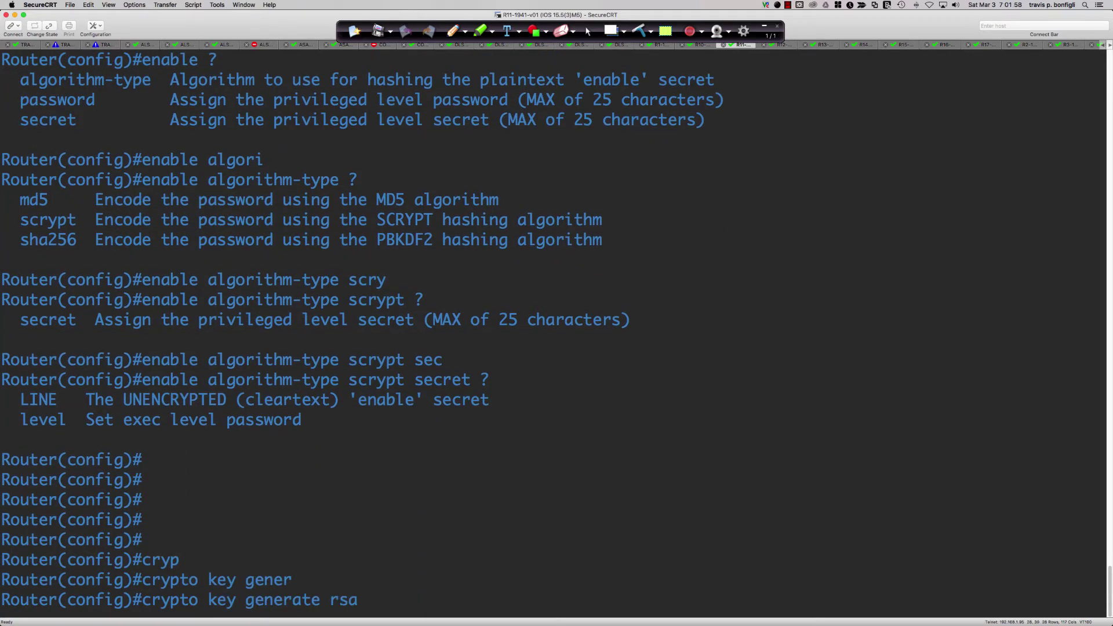
{"action": "key", "text": "Tab"}
{"action": "type", "text": "mod"}
{"action": "key", "text": "Tab"}
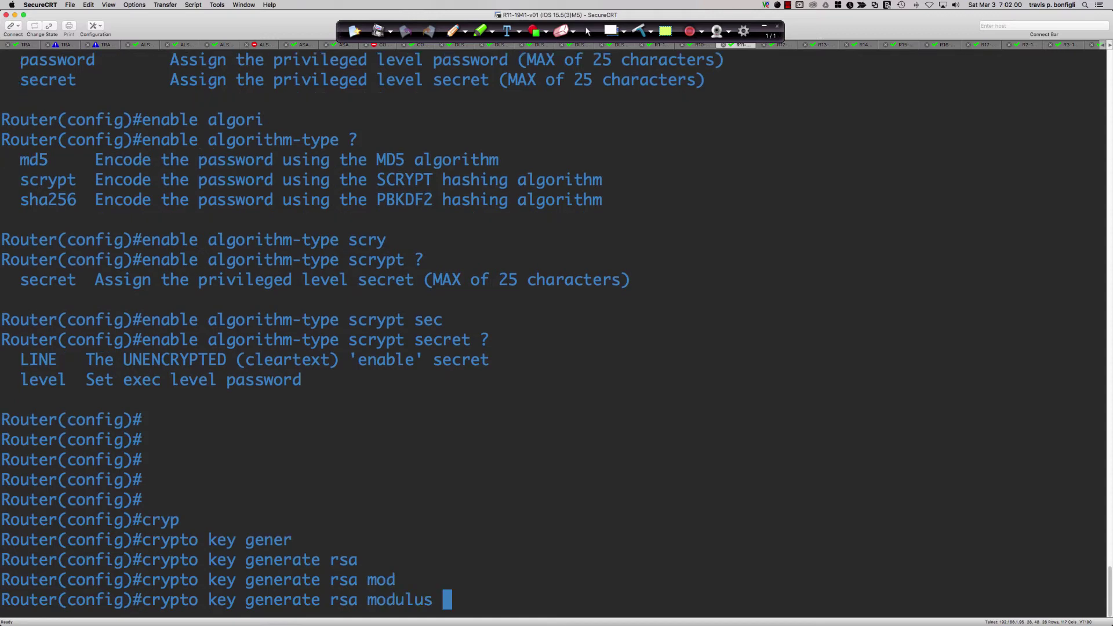
{"action": "type", "text": "1024"}
{"action": "key", "text": "Return"}
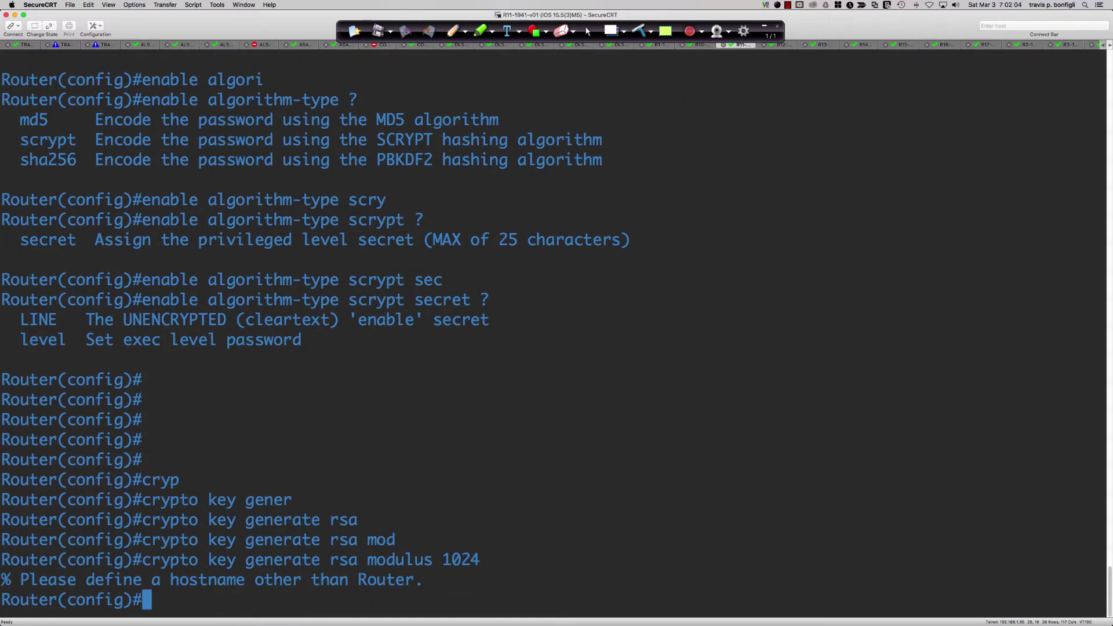
Set the router's hostname to R1.
{"action": "type", "text": "host"}
{"action": "key", "text": "Tab"}
{"action": "type", "text": "R1"}
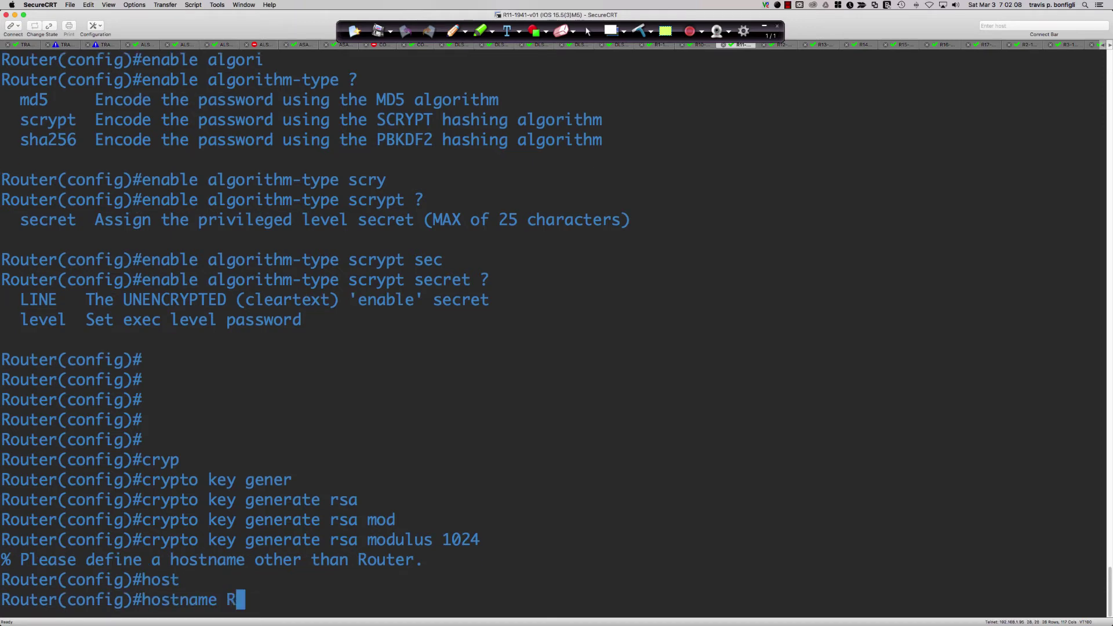
{"action": "key", "text": "Return"}
{"action": "key", "text": "Return"}
{"action": "key", "text": "Return"}
{"action": "key", "text": "Up"}
{"action": "key", "text": "Up"}
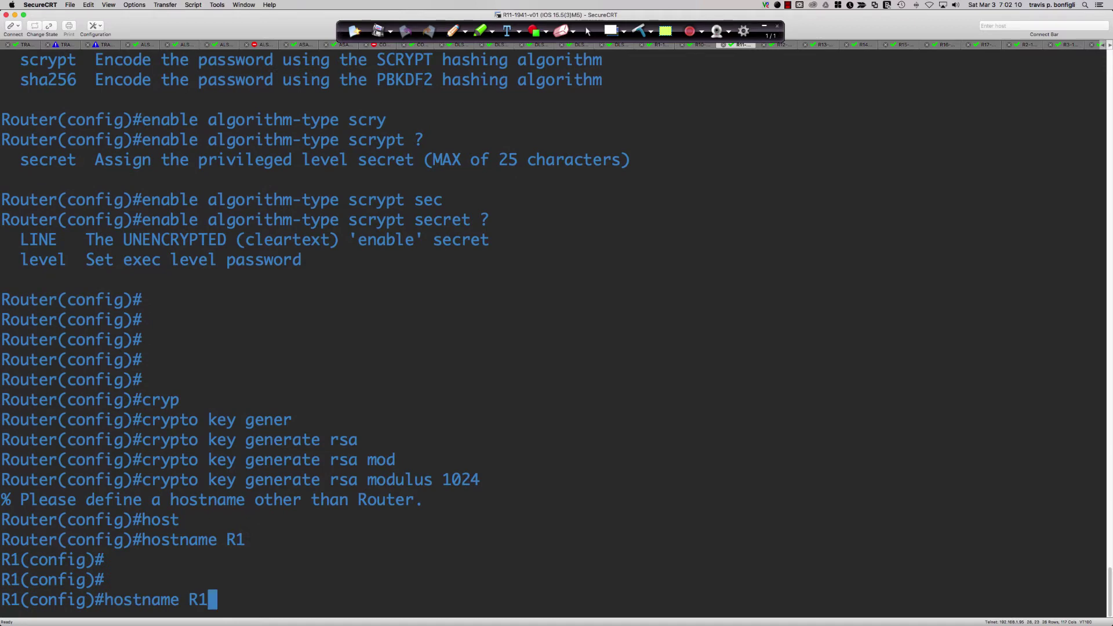
{"action": "key", "text": "Return"}
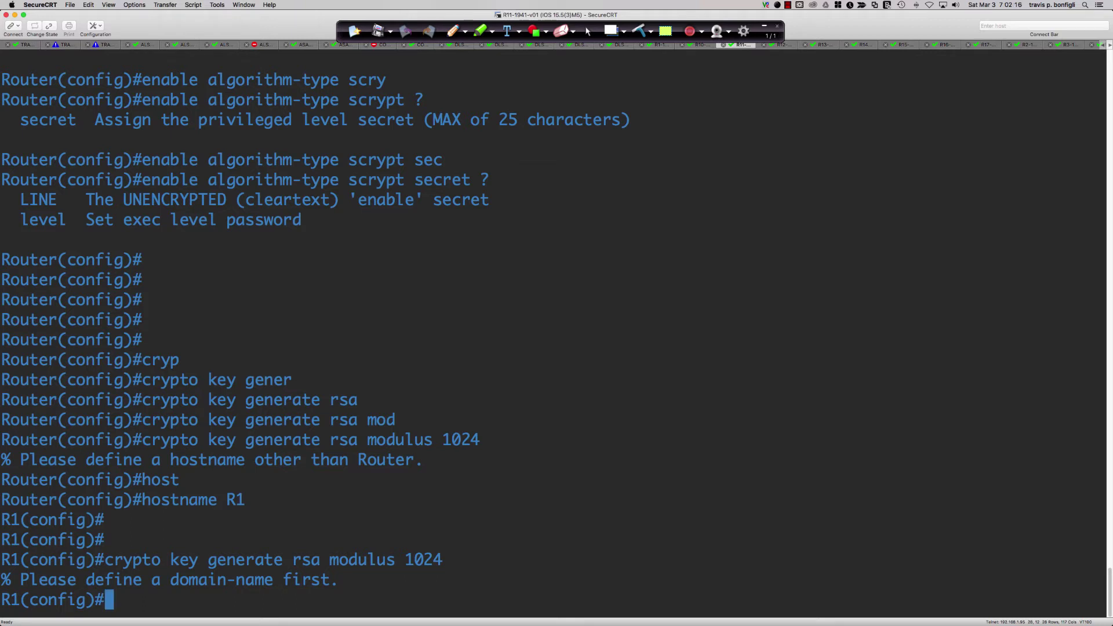
Recall the key command and list the RSA generation options, including label.
{"action": "key", "text": "Up"}
{"action": "key", "text": "BackSpace"}
{"action": "key", "text": "BackSpace"}
{"action": "key", "text": "BackSpace"}
{"action": "key", "text": "BackSpace"}
{"action": "key", "text": "BackSpace"}
{"action": "key", "text": "BackSpace"}
{"action": "key", "text": "BackSpace"}
{"action": "key", "text": "BackSpace"}
{"action": "key", "text": "BackSpace"}
{"action": "key", "text": "BackSpace"}
{"action": "key", "text": "BackSpace"}
{"action": "key", "text": "BackSpace"}
{"action": "key", "text": "BackSpace"}
{"action": "key", "text": "BackSpace"}
{"action": "key", "text": "BackSpace"}
{"action": "key", "text": "BackSpace"}
{"action": "key", "text": "BackSpace"}
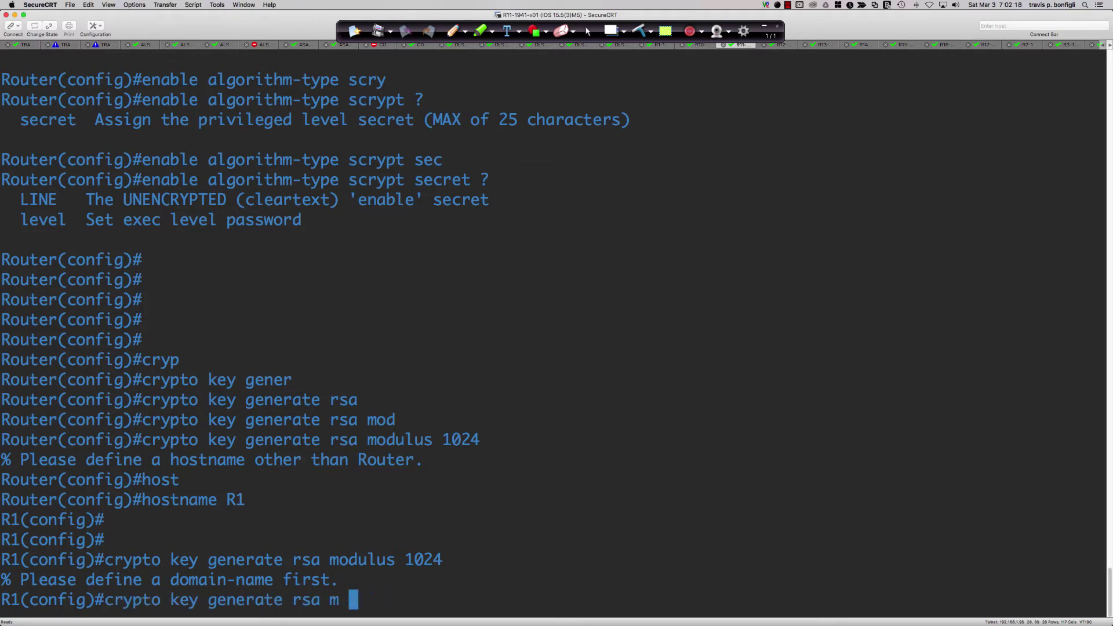
{"action": "type", "text": "?"}
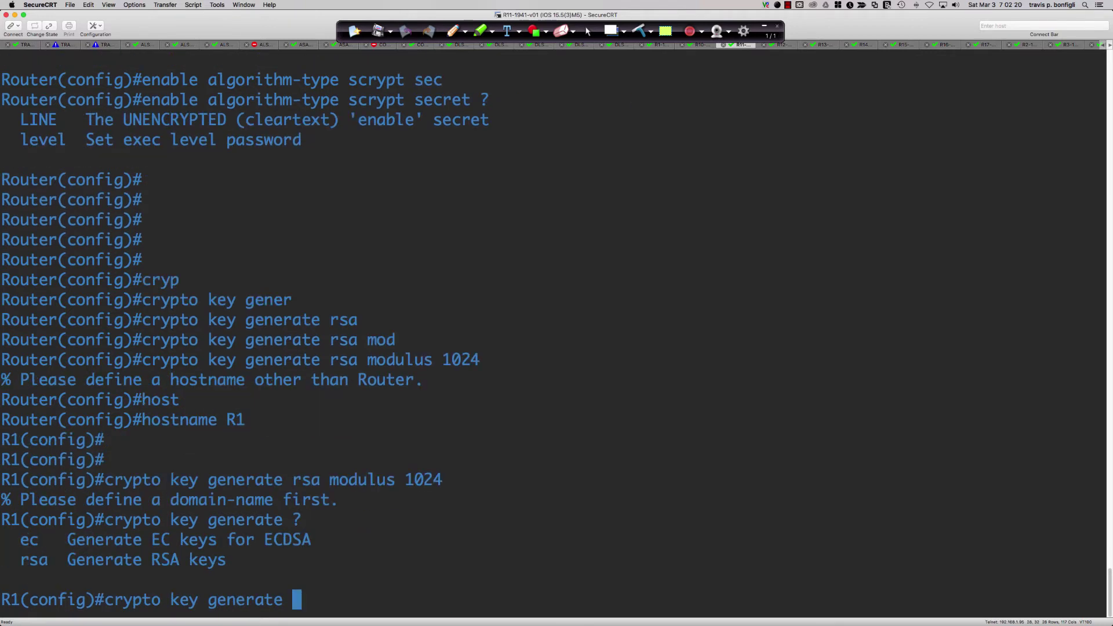
{"action": "type", "text": "rsa ?"}
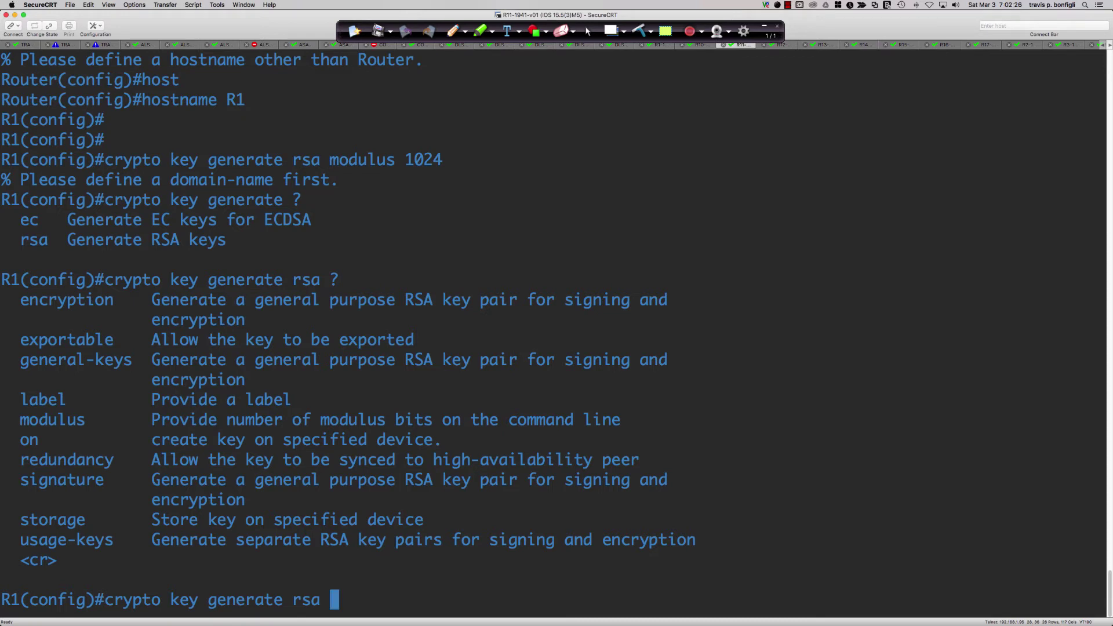
{"action": "left_click_drag", "start_coordinate": [23, 400], "coordinate": [750, 397]}
{"action": "left_click", "coordinate": [844, 432]}
Generate a 1024-bit RSA key pair labelled R1-SSH-KEY.
{"action": "type", "text": "label"}
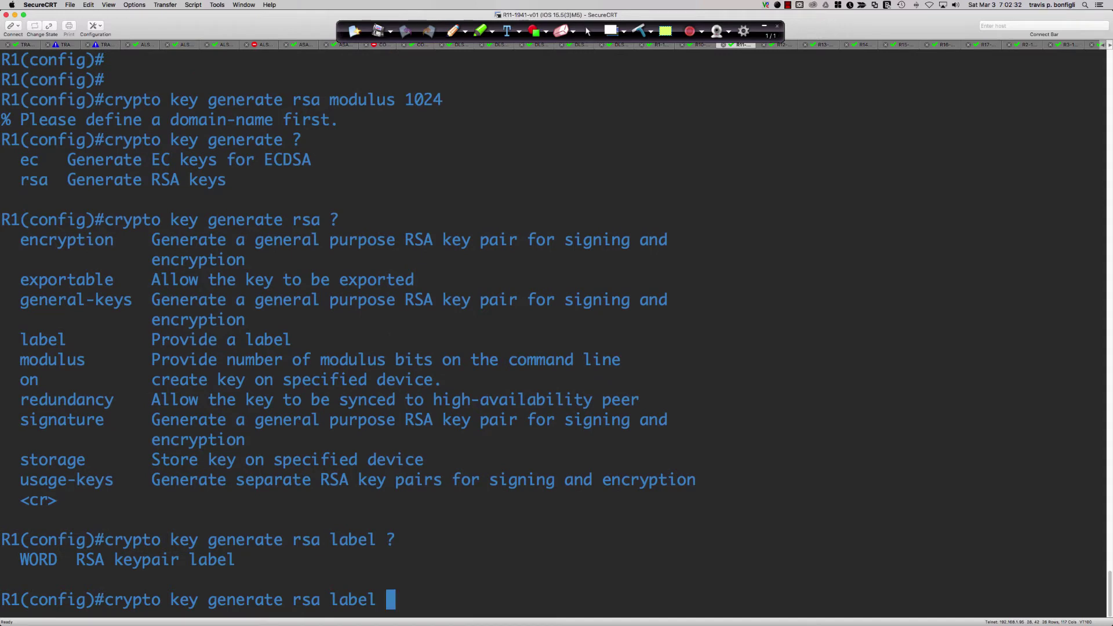
{"action": "type", "text": " ?R1"}
{"action": "type", "text": "-SSH-KEY ?"}
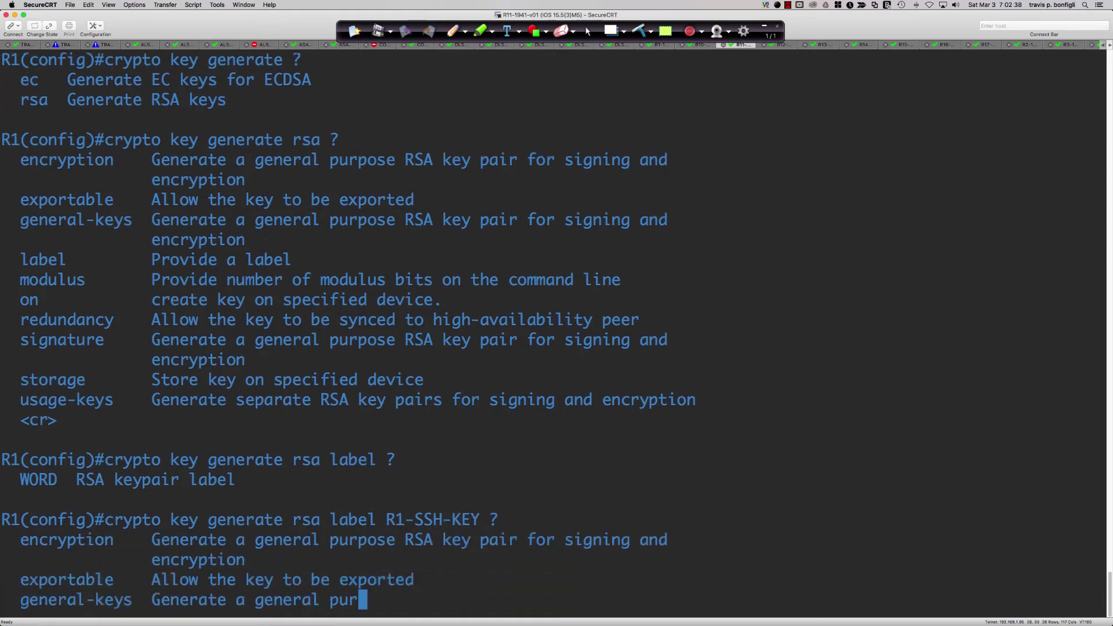
{"action": "type", "text": "mode"}
{"action": "key", "text": "Tab"}
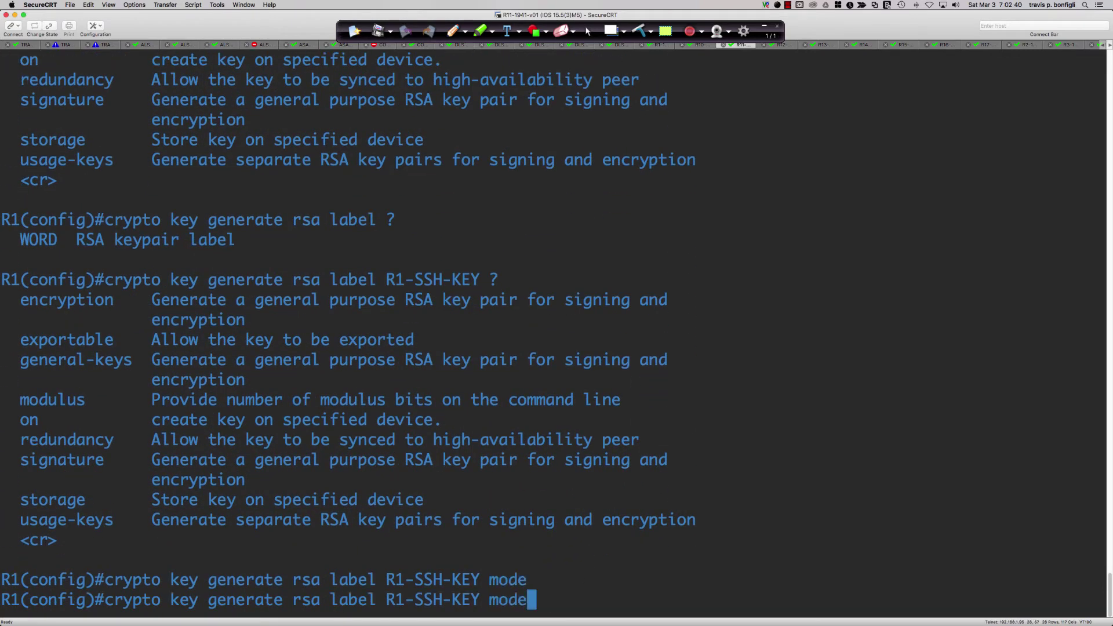
{"action": "key", "text": "BackSpace"}
{"action": "type", "text": "u"}
{"action": "key", "text": "Tab"}
{"action": "type", "text": "4"}
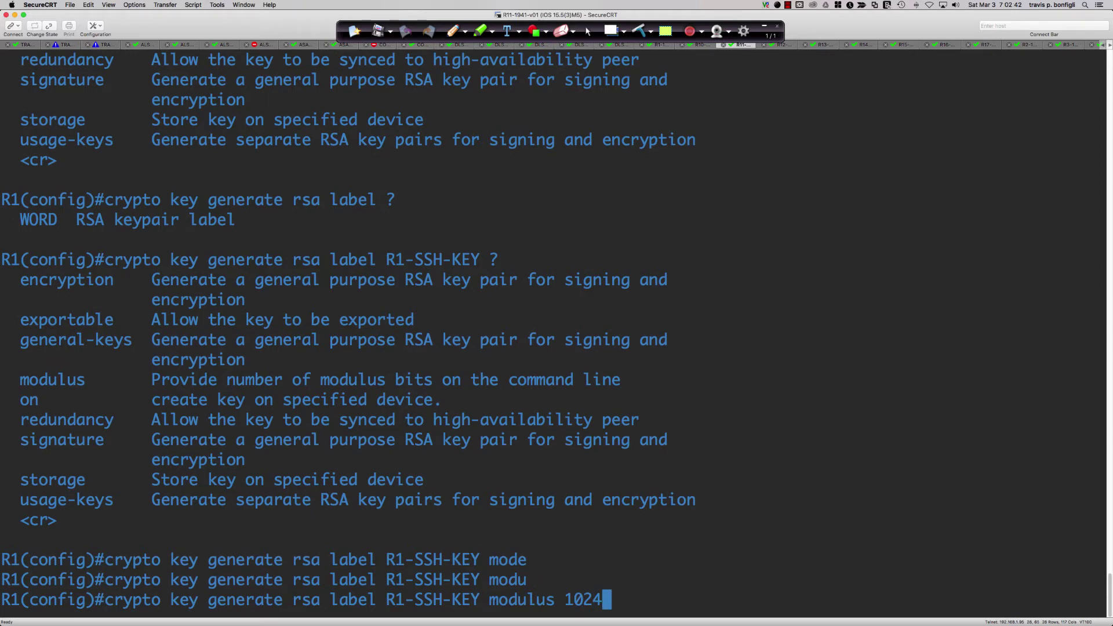
{"action": "key", "text": "Return"}
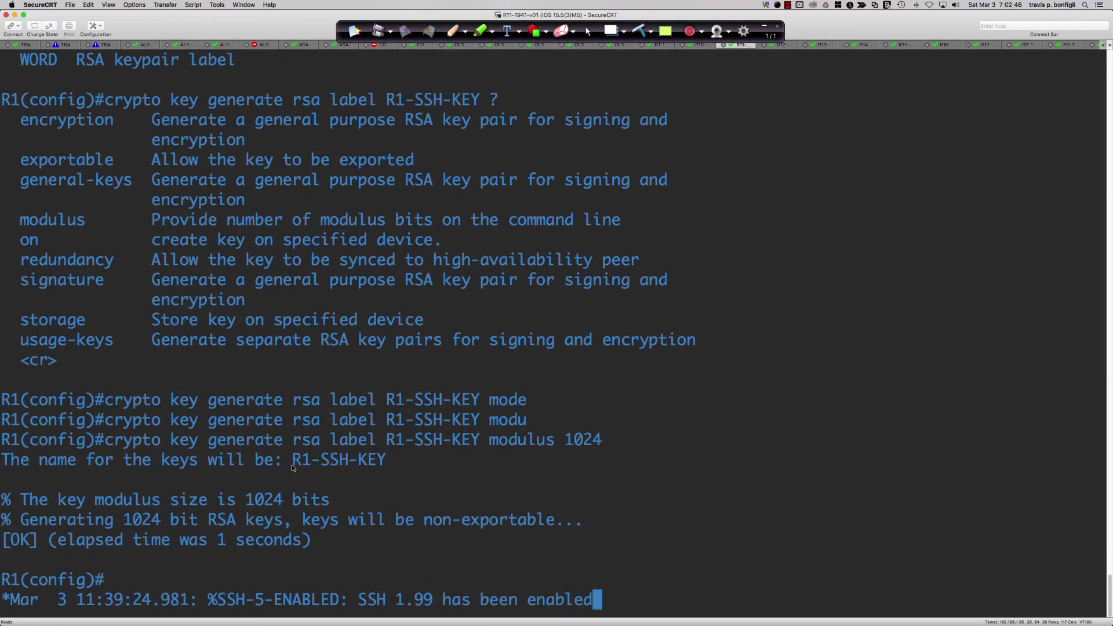
Highlight the R1-SSH-KEY name in the output, then return to Packet Tracer.
{"action": "left_click_drag", "start_coordinate": [293, 468], "coordinate": [388, 468]}
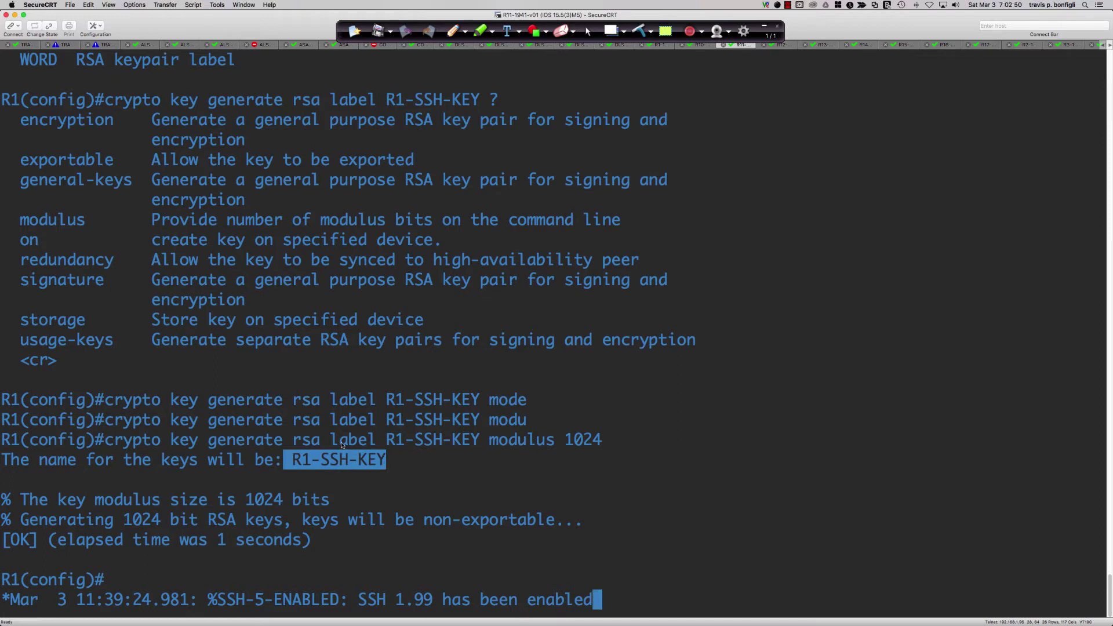
{"action": "left_click_drag", "start_coordinate": [331, 442], "coordinate": [477, 444]}
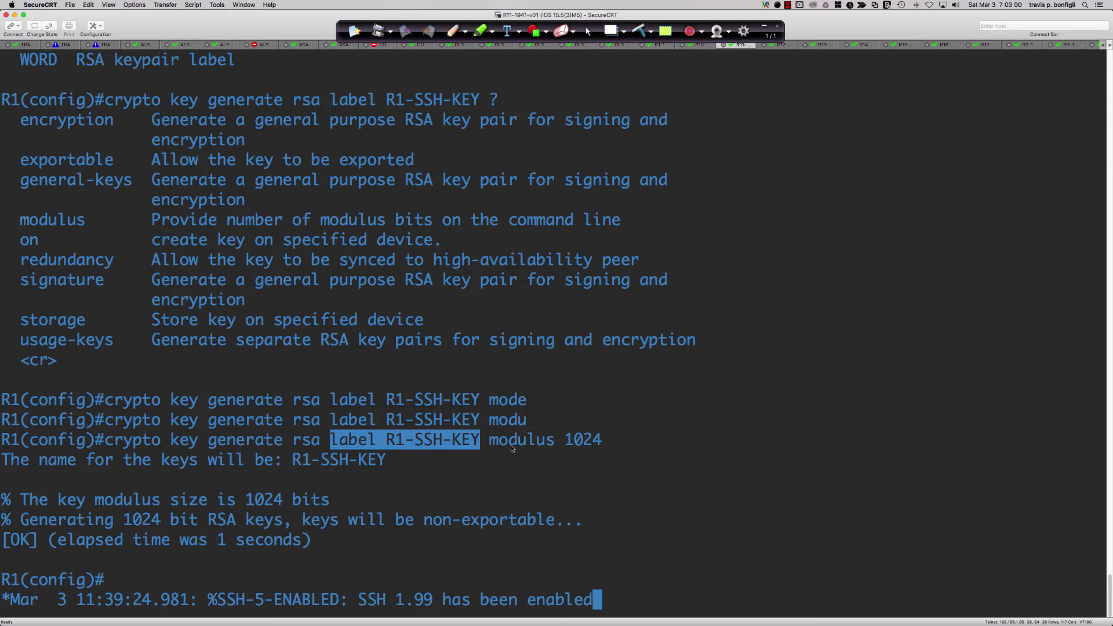
{"action": "left_click", "coordinate": [625, 409]}
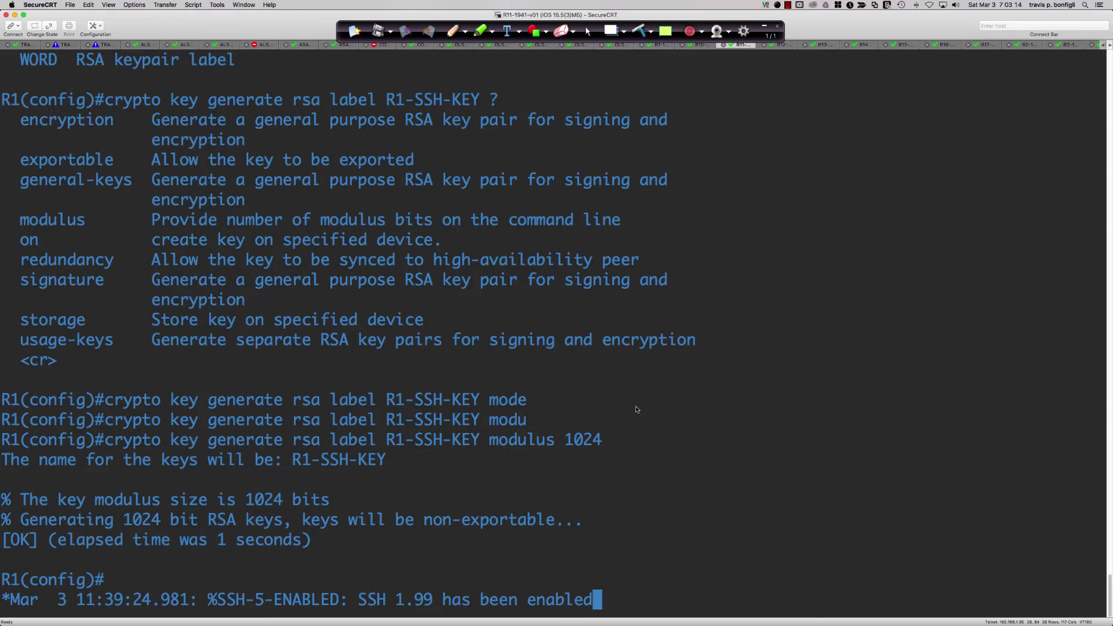
{"action": "key", "text": "super+Tab"}
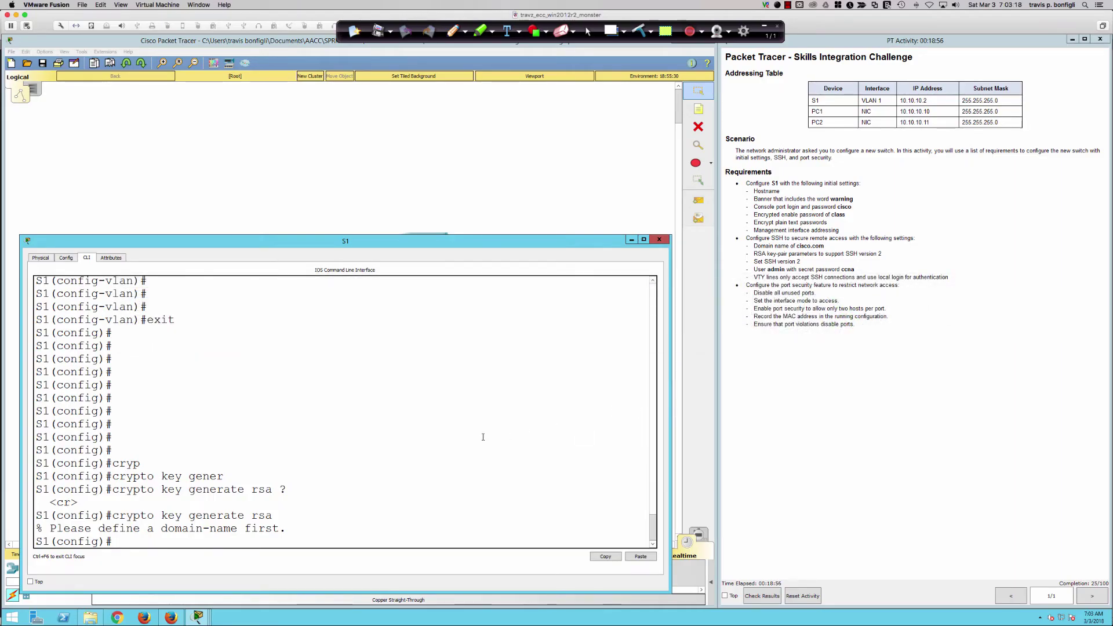
Set S1's domain name to cisco.com with ip domain-name.
{"action": "type", "text": "ip domain"}
{"action": "key", "text": "Tab"}
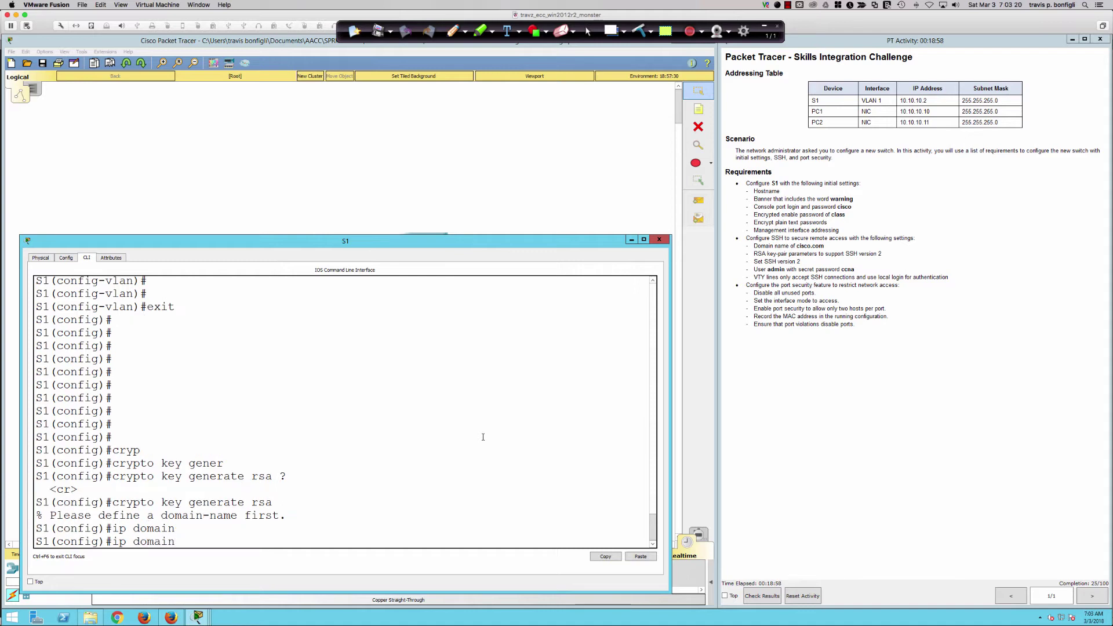
{"action": "type", "text": "-n"}
{"action": "key", "text": "Tab"}
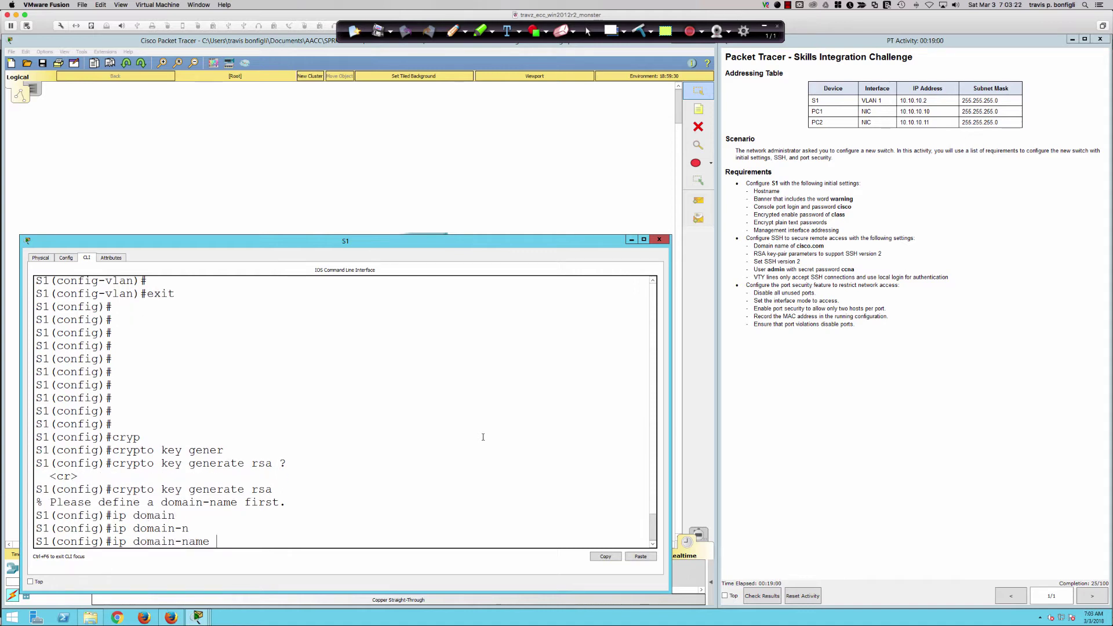
{"action": "type", "text": "cisco.com"}
{"action": "key", "text": "Return"}
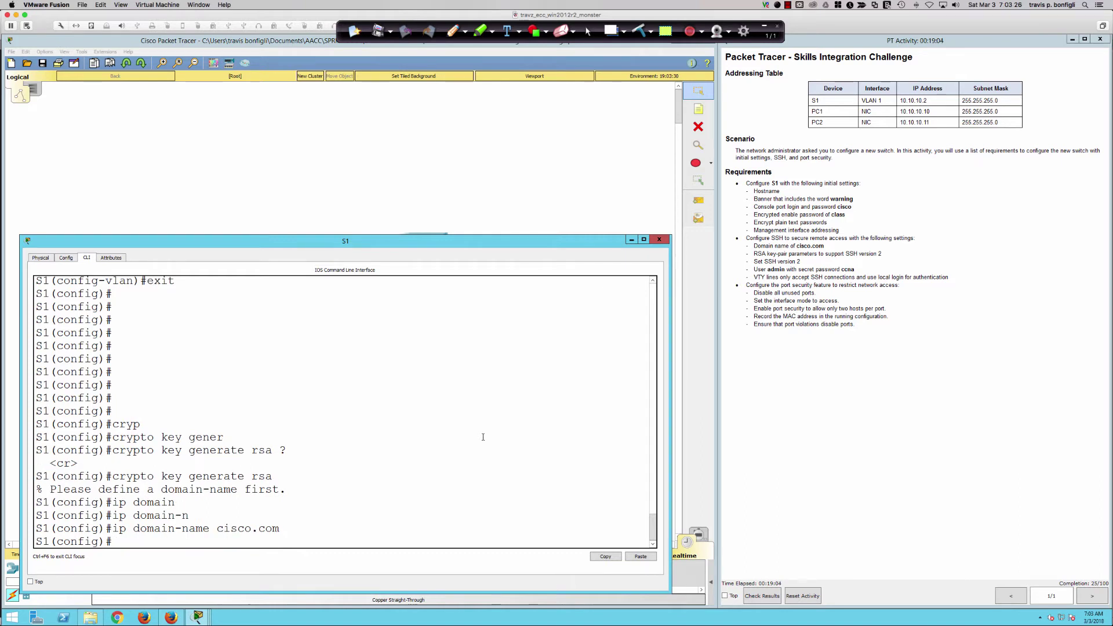
{"action": "key", "text": "Return"}
{"action": "key", "text": "Return"}
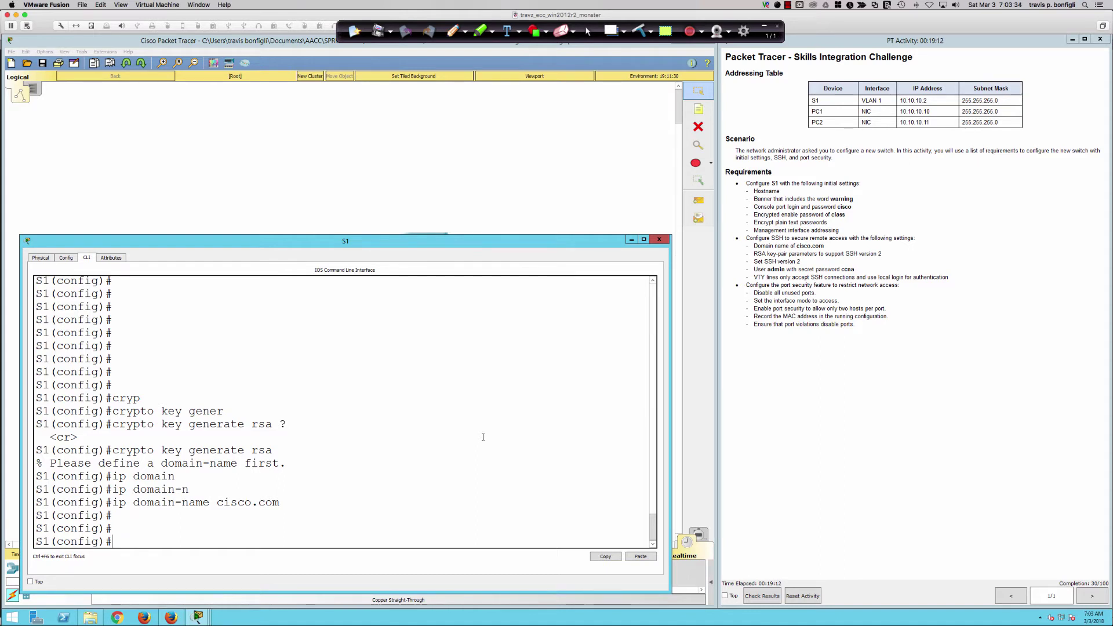
Generate S1's RSA keys with a 512-bit modulus, then return to SecureCRT.
{"action": "key", "text": "Up"}
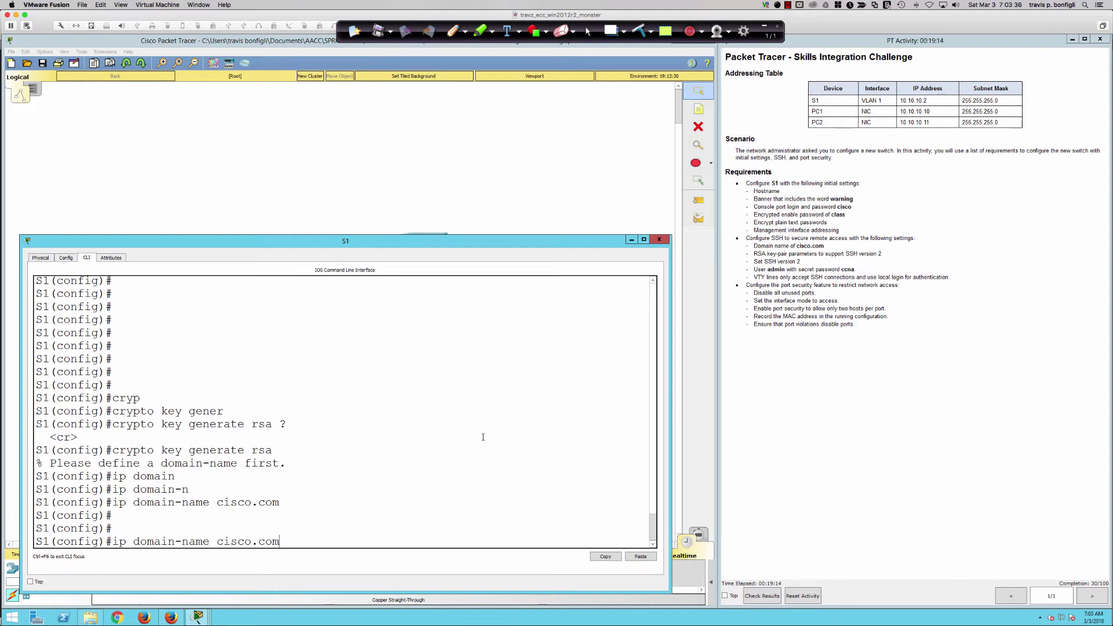
{"action": "key", "text": "Up"}
{"action": "key", "text": "Up"}
{"action": "key", "text": "Up"}
{"action": "key", "text": "Return"}
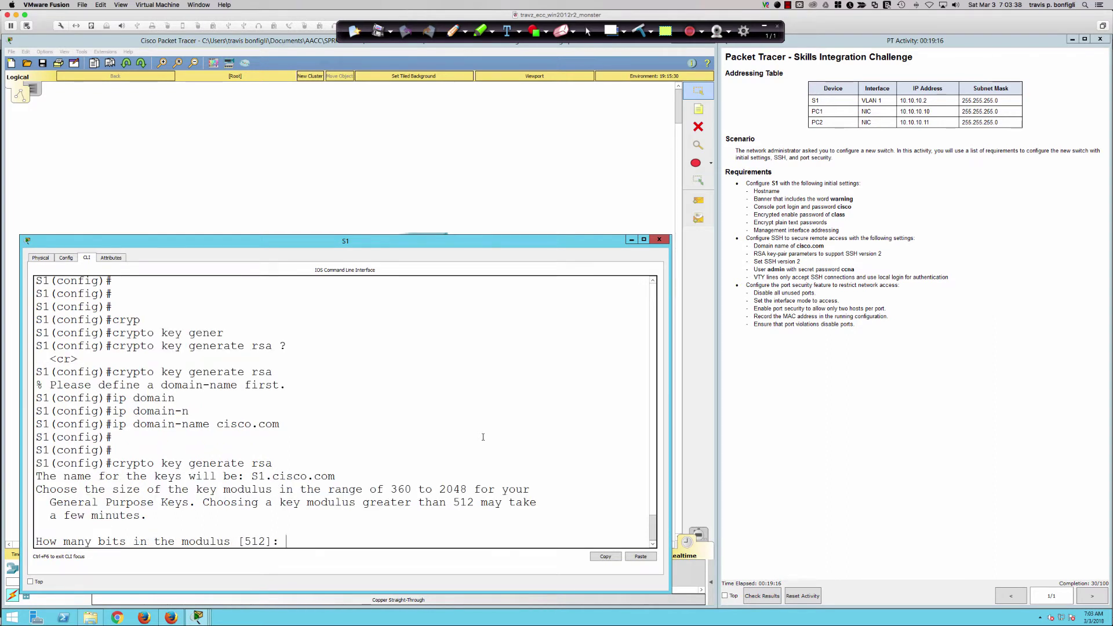
{"action": "type", "text": "512"}
{"action": "left_click_drag", "start_coordinate": [228, 502], "coordinate": [149, 515]}
{"action": "left_click", "coordinate": [520, 476]}
{"action": "key", "text": "Return"}
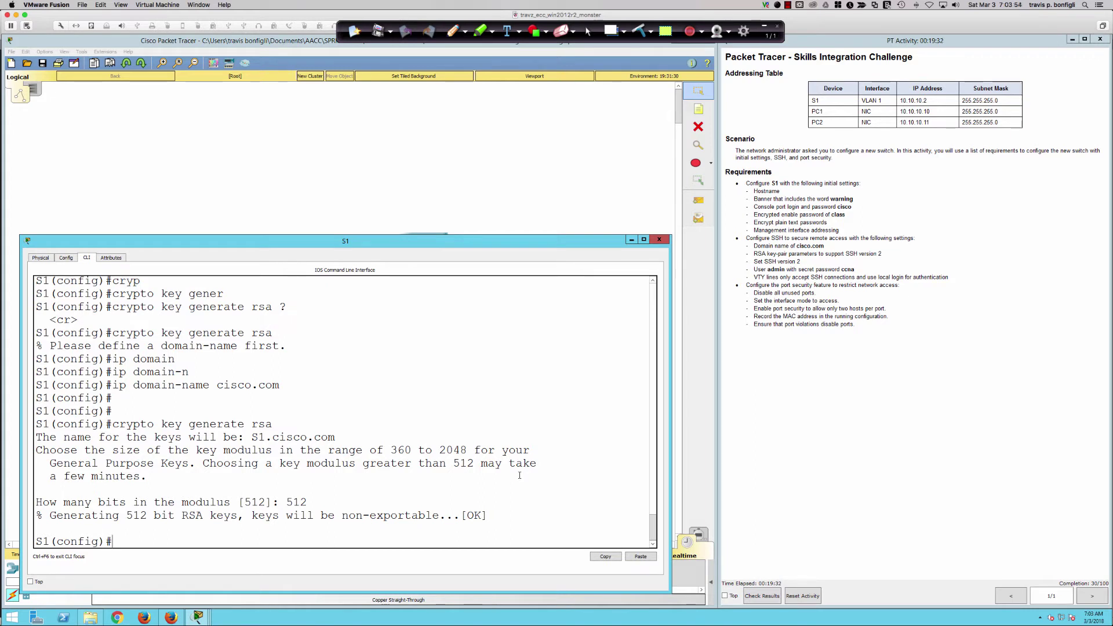
{"action": "key", "text": "super+Tab"}
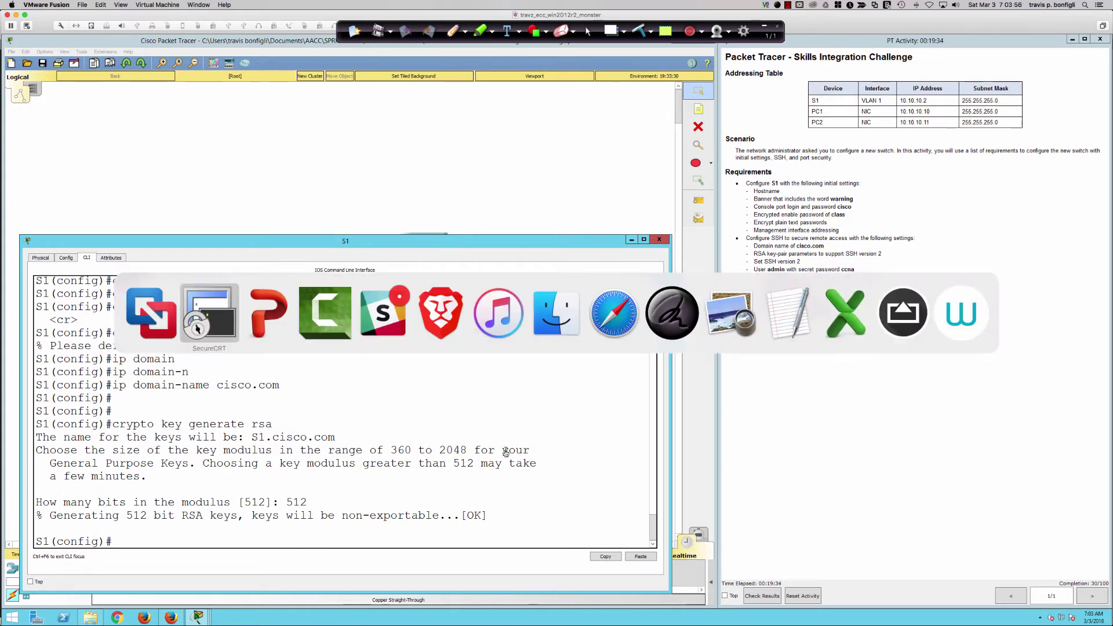
Set R1 to SSH version 2 and regenerate its RSA keys with a 512-bit modulus.
{"action": "key", "text": "Return"}
{"action": "key", "text": "Return"}
{"action": "key", "text": "Return"}
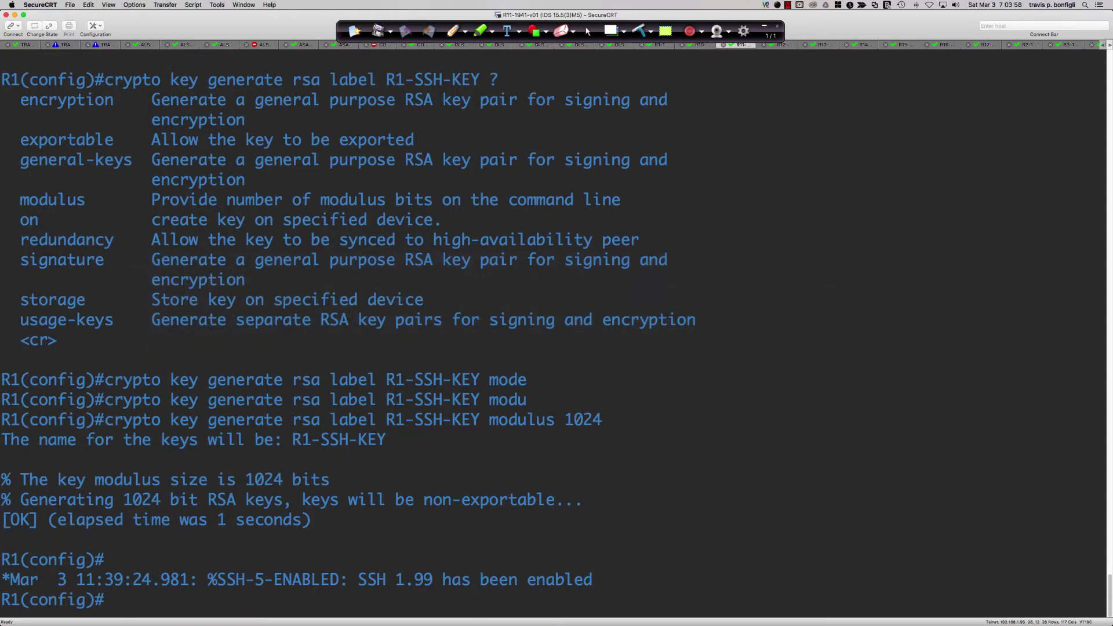
{"action": "type", "text": "ip ssh ver 2"}
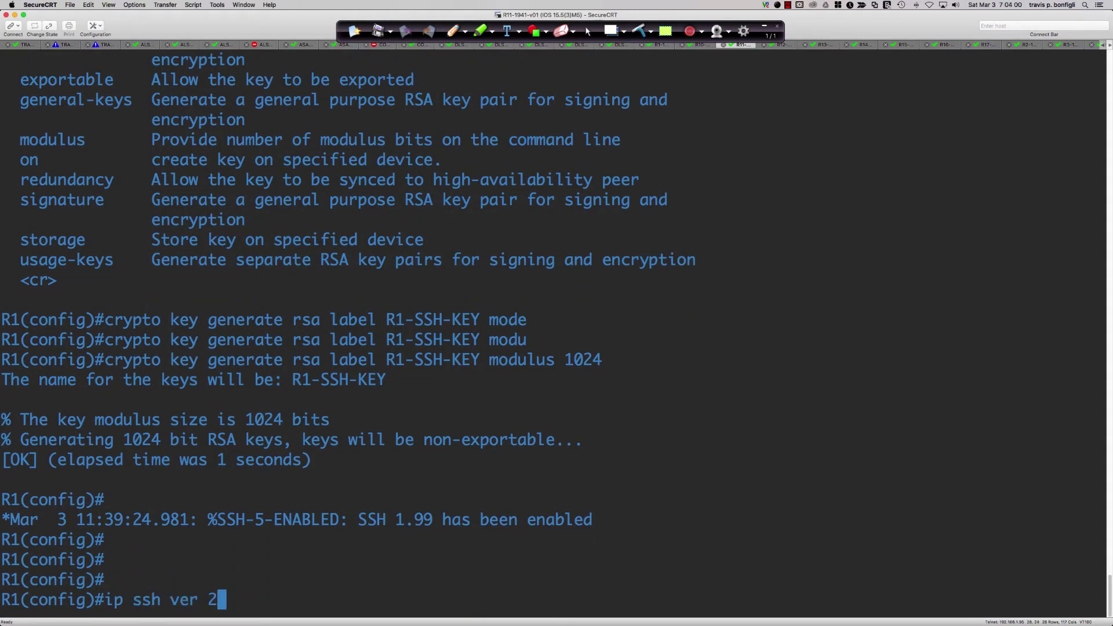
{"action": "key", "text": "Return"}
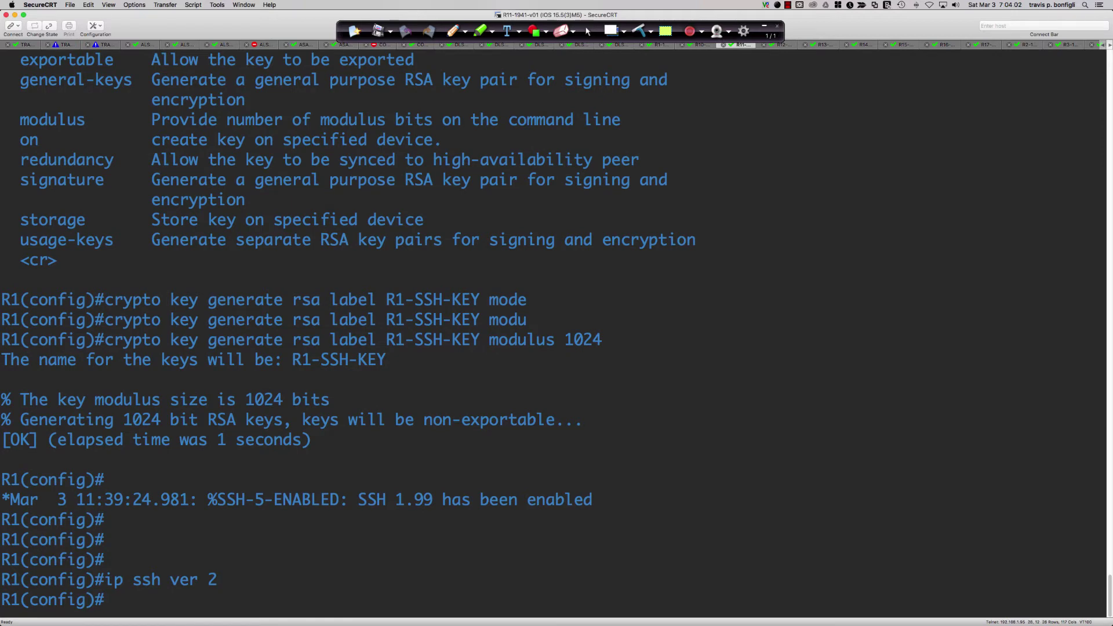
{"action": "key", "text": "Up"}
{"action": "key", "text": "Up"}
{"action": "key", "text": "BackSpace"}
{"action": "key", "text": "BackSpace"}
{"action": "key", "text": "BackSpace"}
{"action": "key", "text": "BackSpace"}
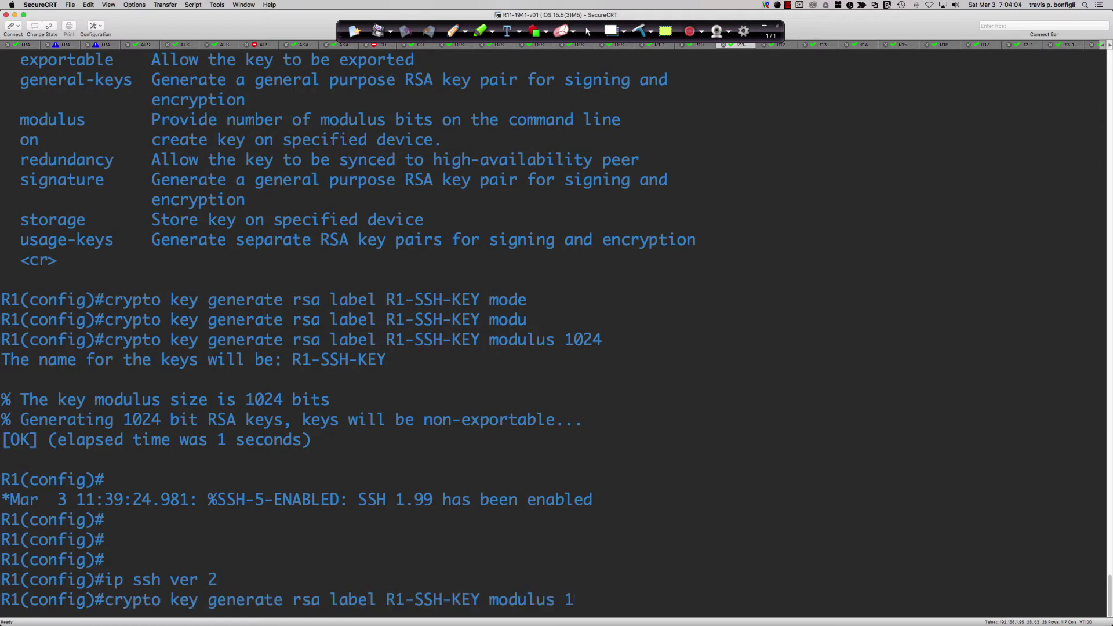
{"action": "type", "text": "512"}
{"action": "key", "text": "Return"}
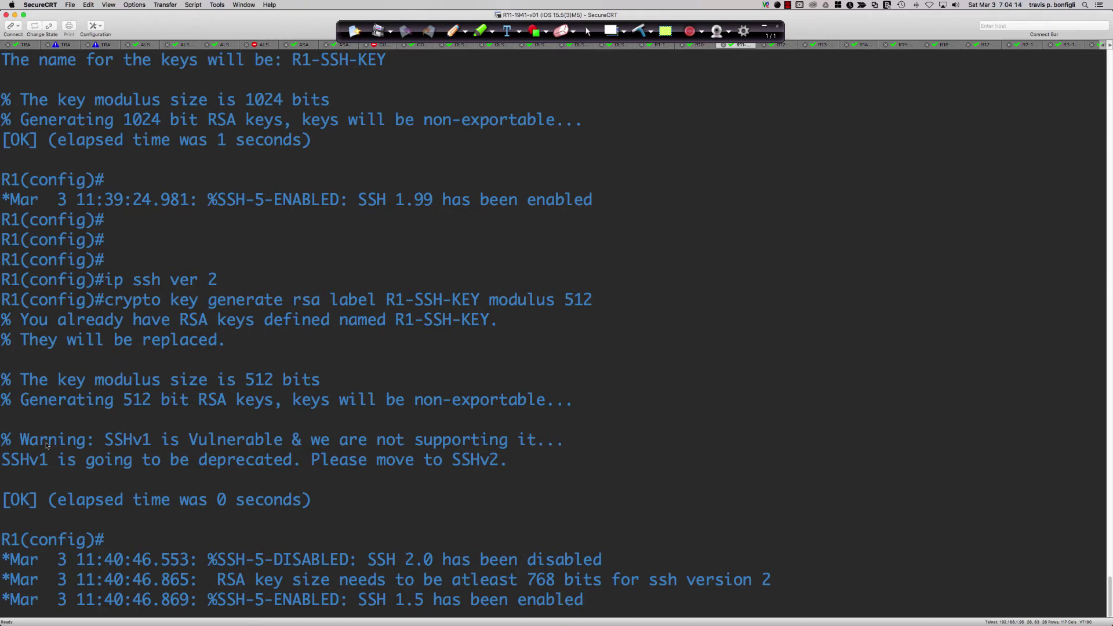
Review the log messages: SSHv1 warning, SSH 2.0 disabled, SSH 1.5 enabled, 768-bit minimum.
{"action": "left_click_drag", "start_coordinate": [30, 440], "coordinate": [506, 467]}
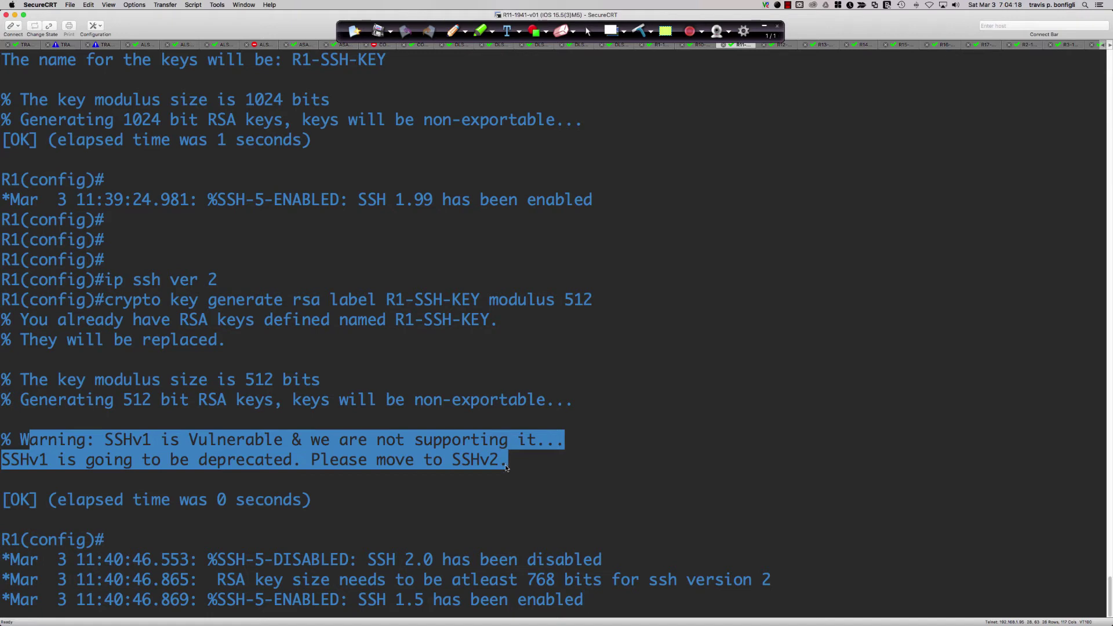
{"action": "key", "text": "Return"}
{"action": "key", "text": "Return"}
{"action": "key", "text": "Return"}
{"action": "key", "text": "Return"}
{"action": "key", "text": "Return"}
{"action": "key", "text": "Return"}
{"action": "key", "text": "Return"}
{"action": "key", "text": "Return"}
{"action": "key", "text": "Return"}
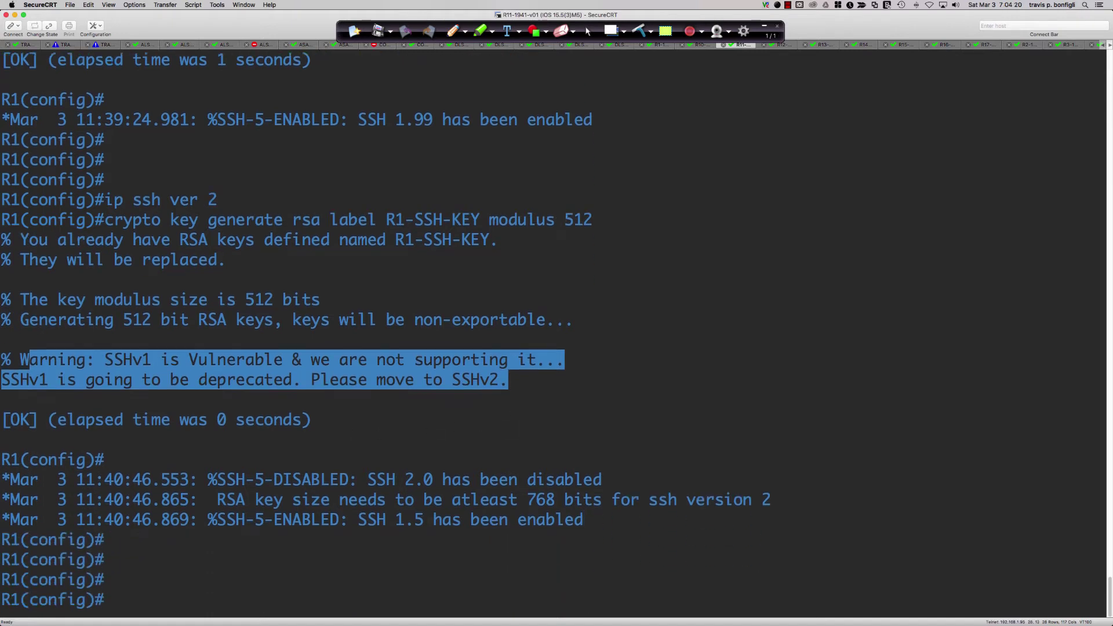
{"action": "left_click", "coordinate": [307, 408]}
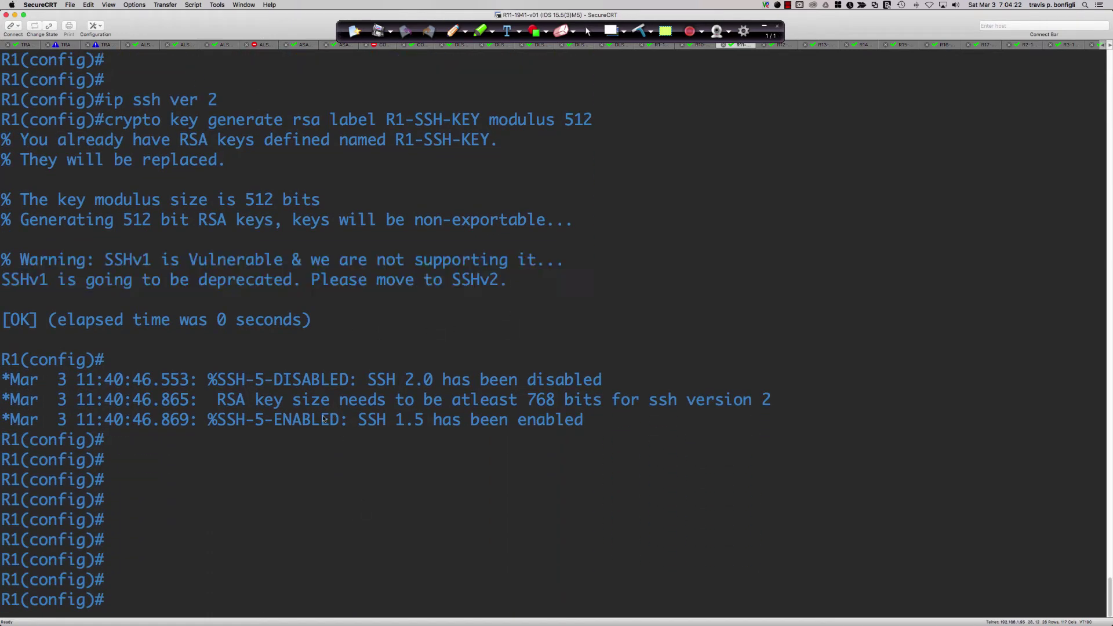
{"action": "left_click_drag", "start_coordinate": [226, 384], "coordinate": [616, 381]}
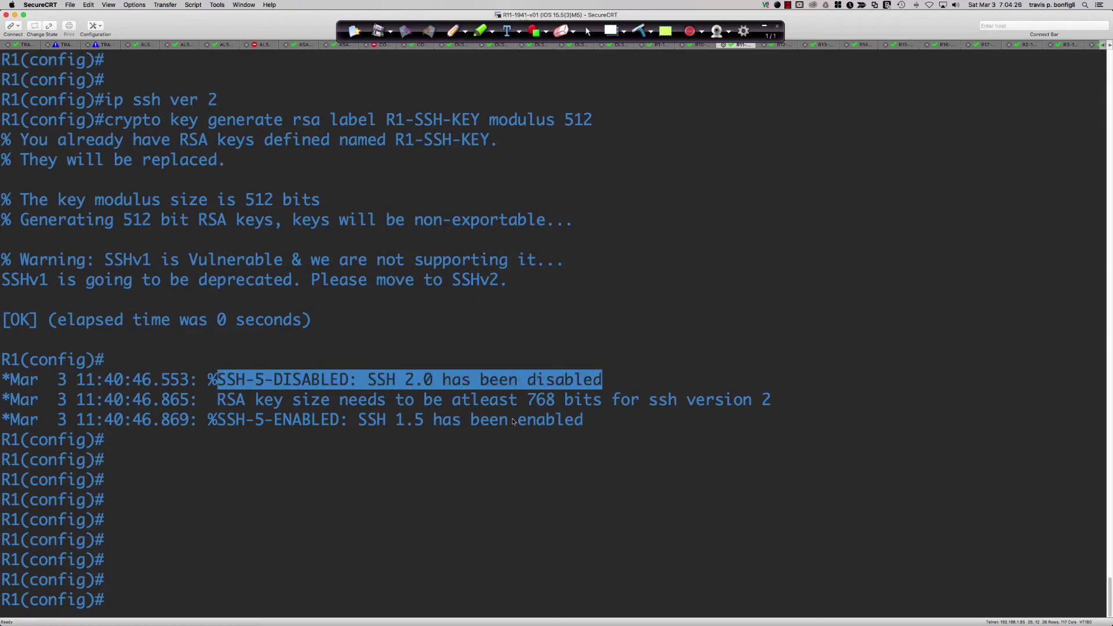
{"action": "left_click_drag", "start_coordinate": [241, 408], "coordinate": [558, 407]}
{"action": "left_click", "coordinate": [536, 409]}
{"action": "left_click", "coordinate": [560, 407]}
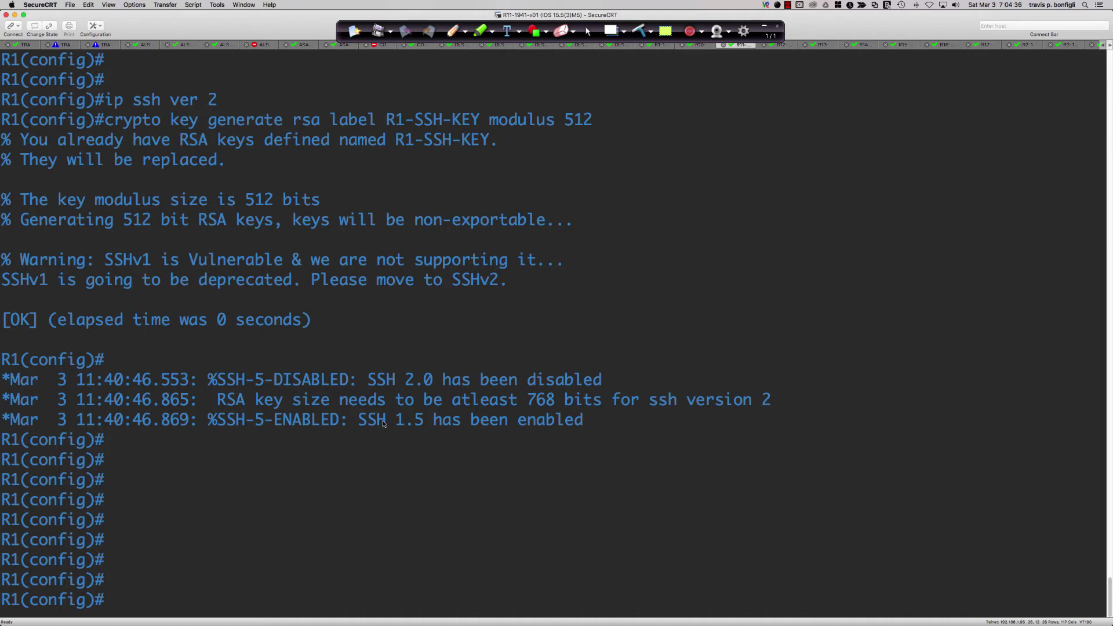
{"action": "left_click_drag", "start_coordinate": [350, 424], "coordinate": [582, 429]}
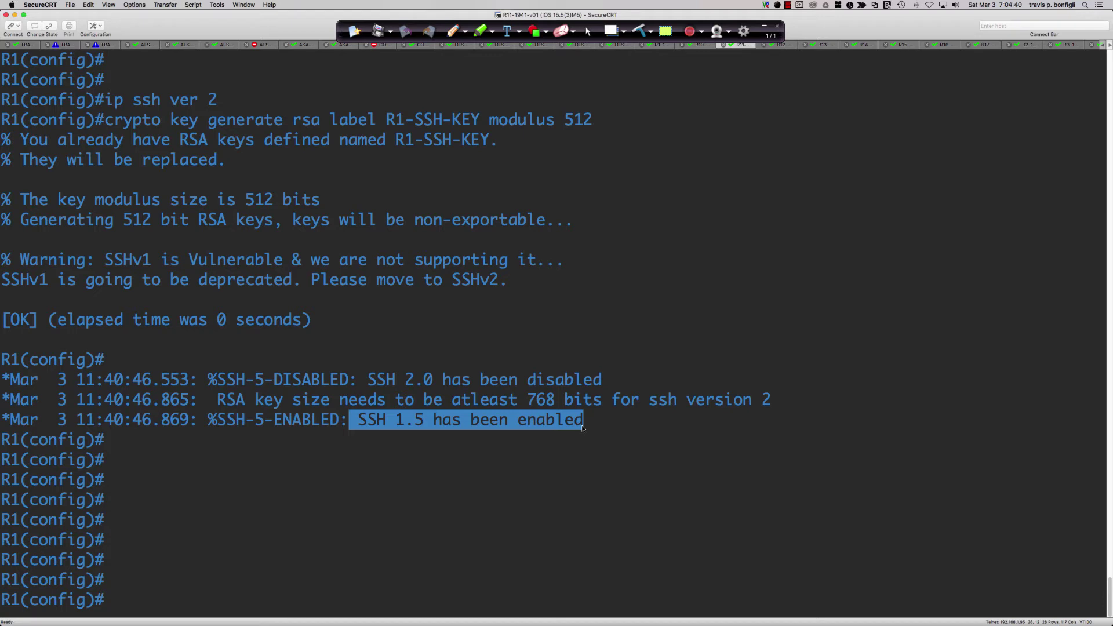
{"action": "left_click", "coordinate": [622, 431]}
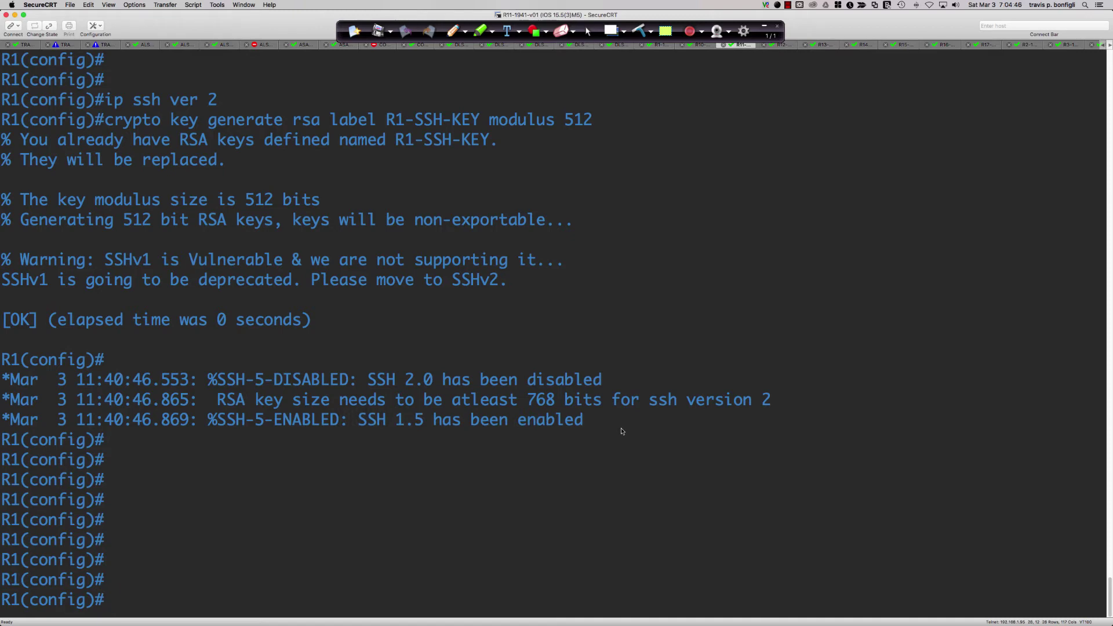
{"action": "left_click_drag", "start_coordinate": [525, 396], "coordinate": [633, 404]}
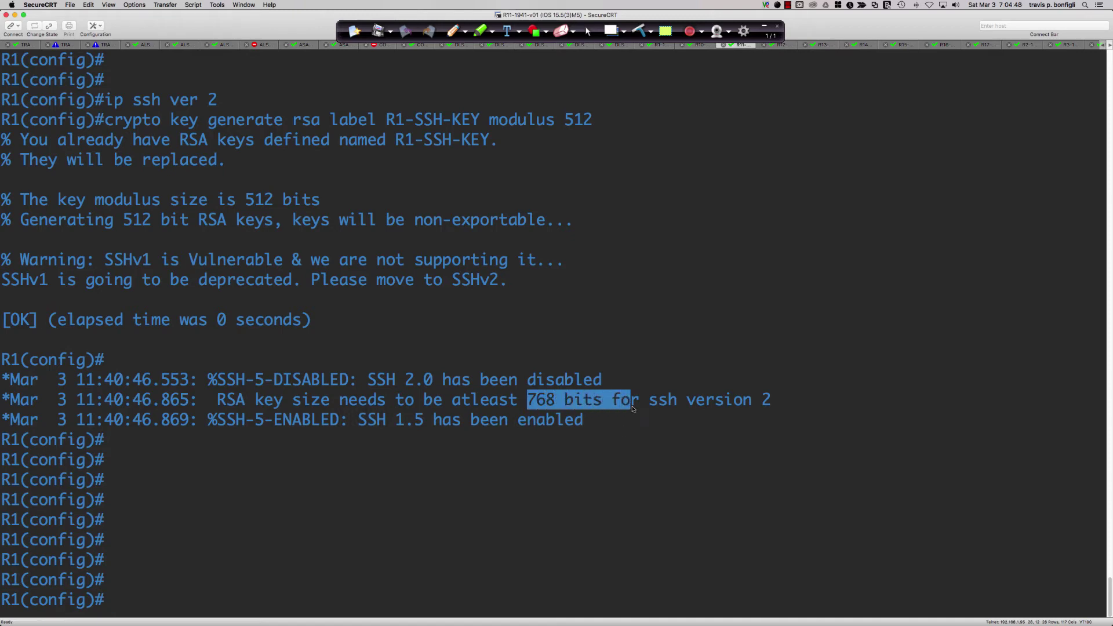
{"action": "key", "text": "super+Tab"}
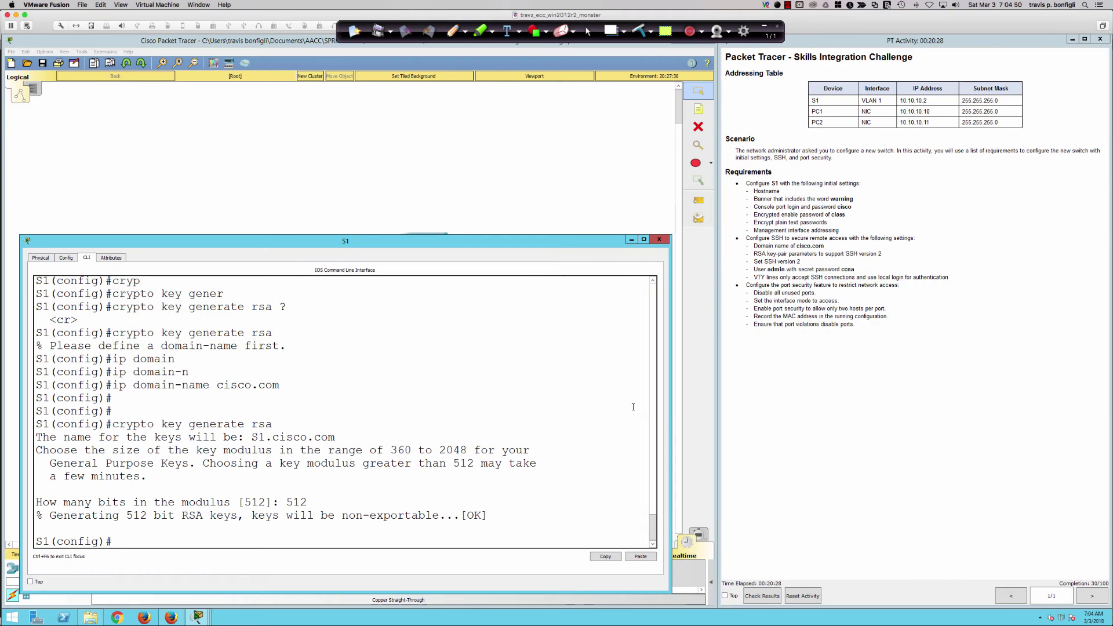
Replace S1's existing RSA keys with new 1024-bit keys.
{"action": "key", "text": "Up"}
{"action": "key", "text": "Return"}
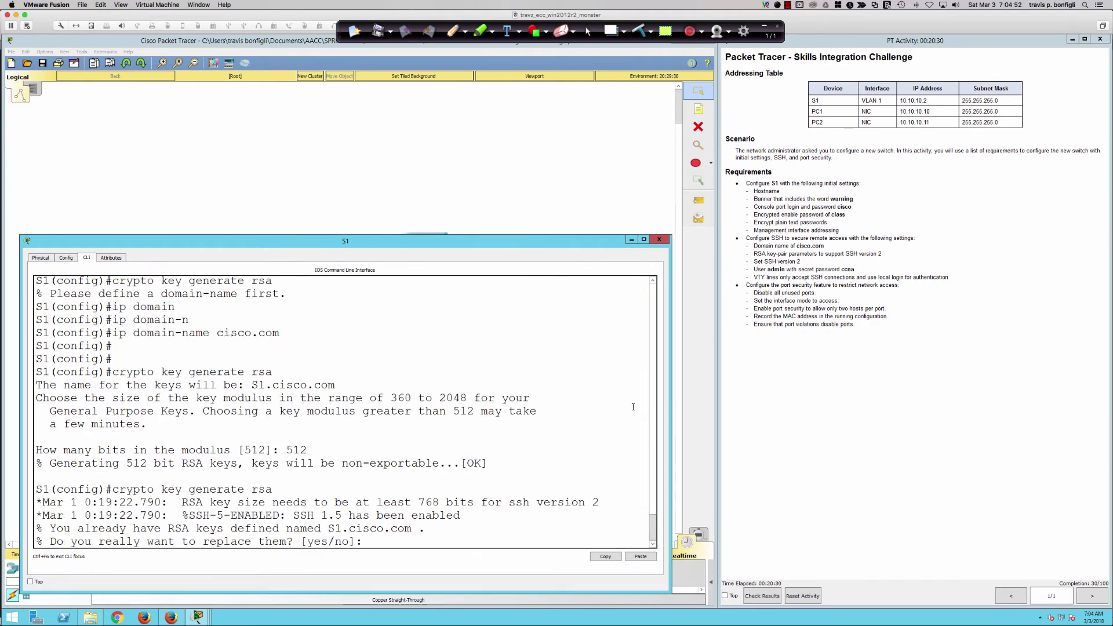
{"action": "type", "text": "yes"}
{"action": "key", "text": "Return"}
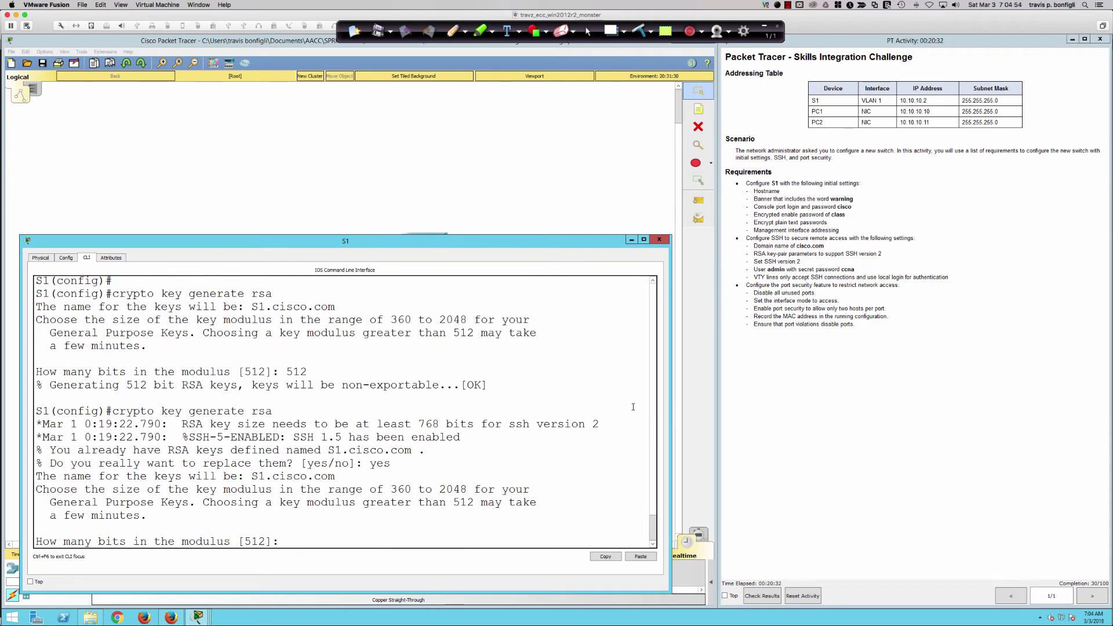
{"action": "type", "text": "1024"}
{"action": "key", "text": "Return"}
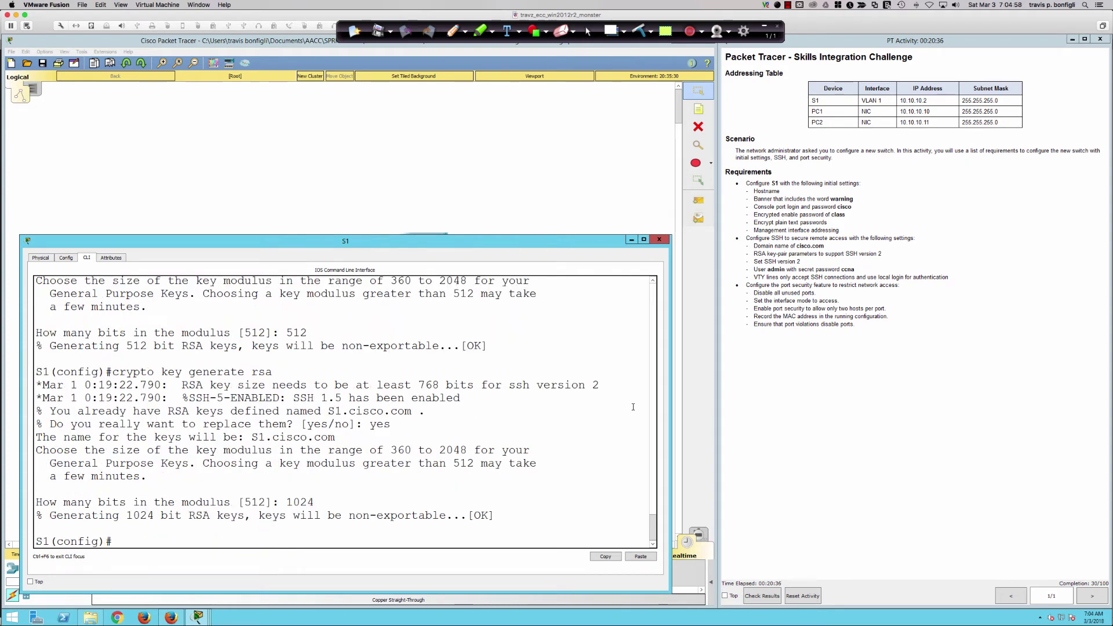
{"action": "key", "text": "Return"}
{"action": "key", "text": "Return"}
{"action": "key", "text": "Return"}
{"action": "key", "text": "Return"}
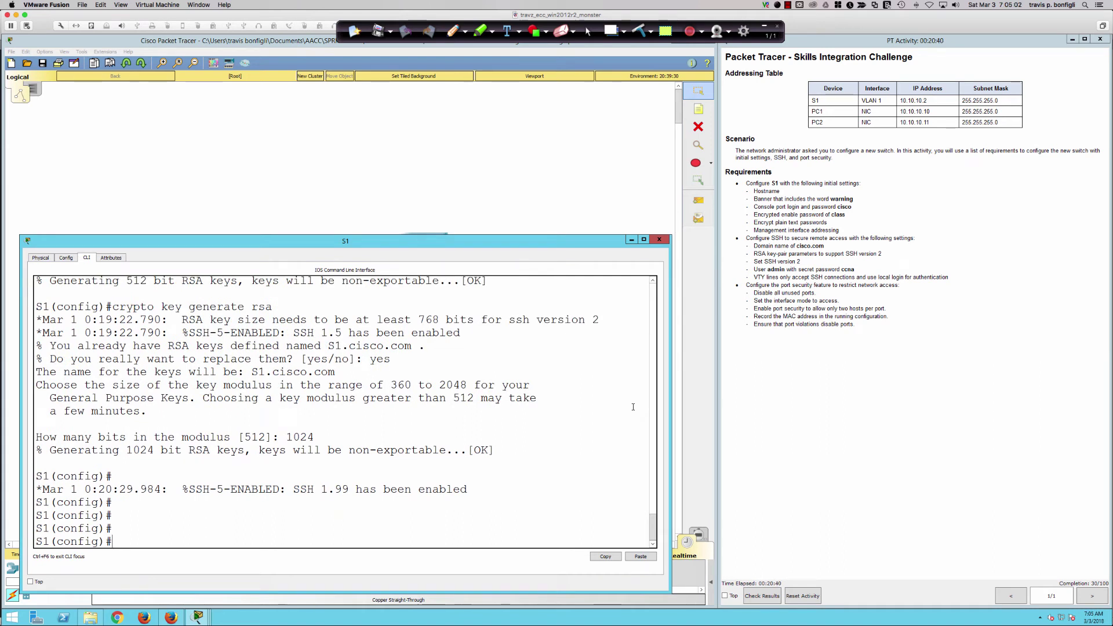
Set SSH to version 2 on S1 and begin the username command.
{"action": "type", "text": "ip ssh ver 2"}
{"action": "key", "text": "Return"}
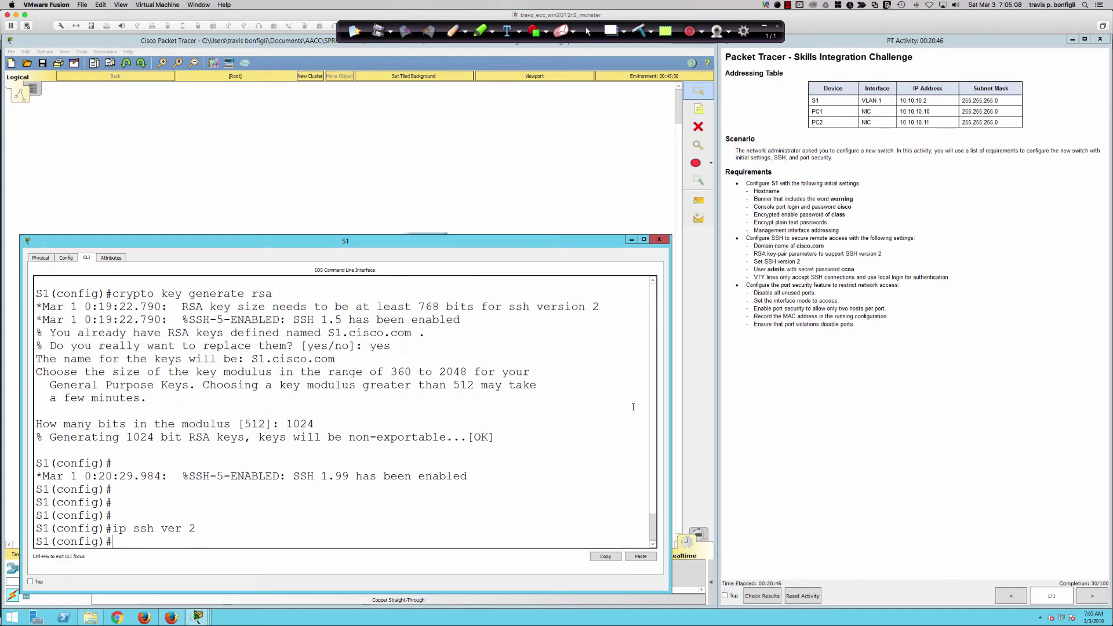
{"action": "key", "text": "Return"}
{"action": "key", "text": "Return"}
{"action": "key", "text": "Return"}
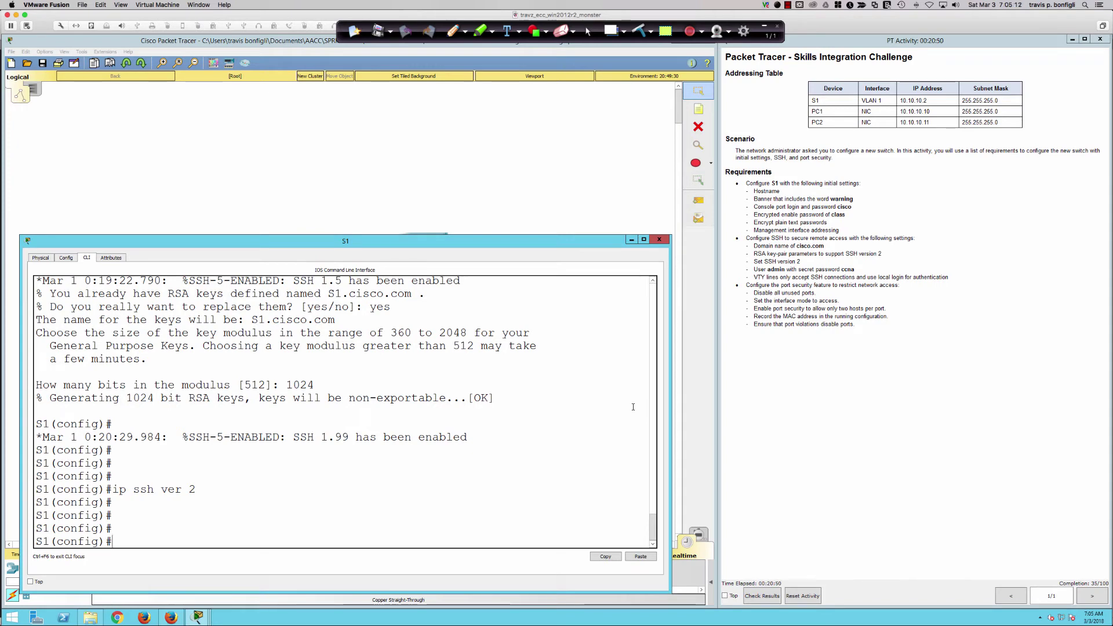
{"action": "key", "text": "Return"}
{"action": "key", "text": "Return"}
{"action": "type", "text": "user"}
{"action": "key", "text": "Tab"}
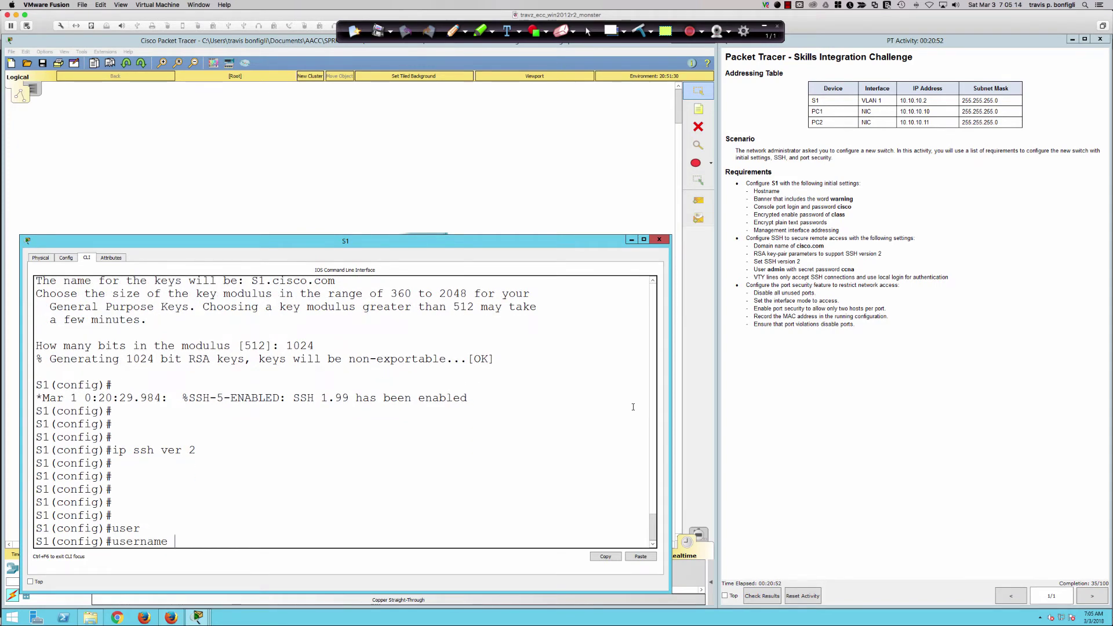
Create the local user admin on S1 with a secret password.
{"action": "type", "text": "admin pas"}
{"action": "key", "text": "Tab"}
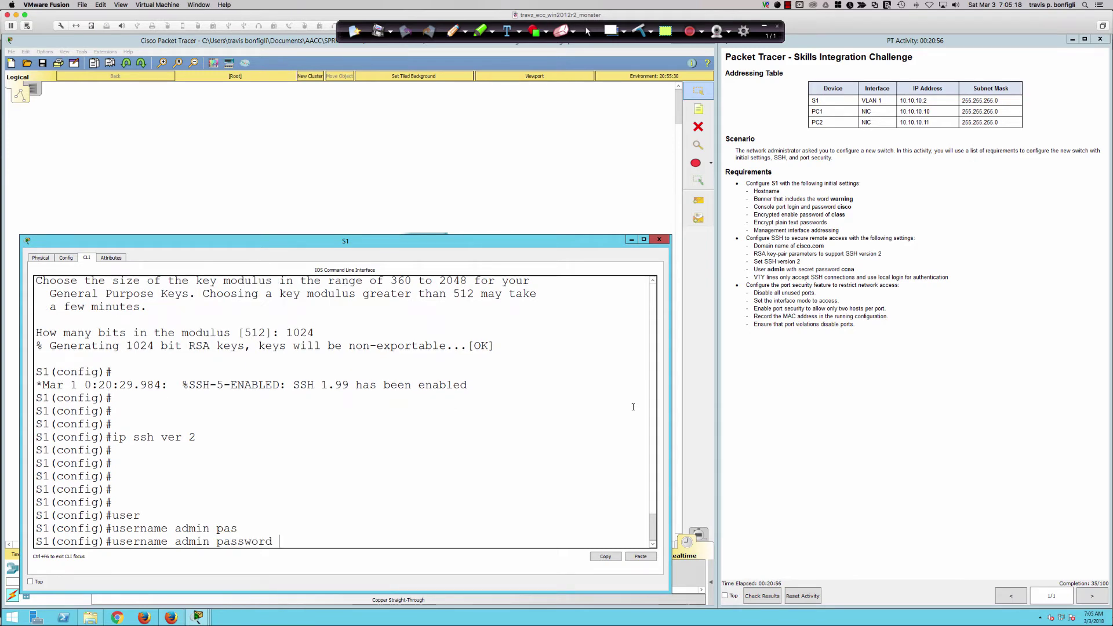
{"action": "key", "text": "BackSpace"}
{"action": "key", "text": "BackSpace"}
{"action": "key", "text": "BackSpace"}
{"action": "key", "text": "BackSpace"}
{"action": "key", "text": "BackSpace"}
{"action": "key", "text": "BackSpace"}
{"action": "key", "text": "BackSpace"}
{"action": "key", "text": "BackSpace"}
{"action": "key", "text": "BackSpace"}
{"action": "key", "text": "BackSpace"}
{"action": "key", "text": "BackSpace"}
{"action": "key", "text": "BackSpace"}
{"action": "type", "text": "min sec"}
{"action": "key", "text": "Tab"}
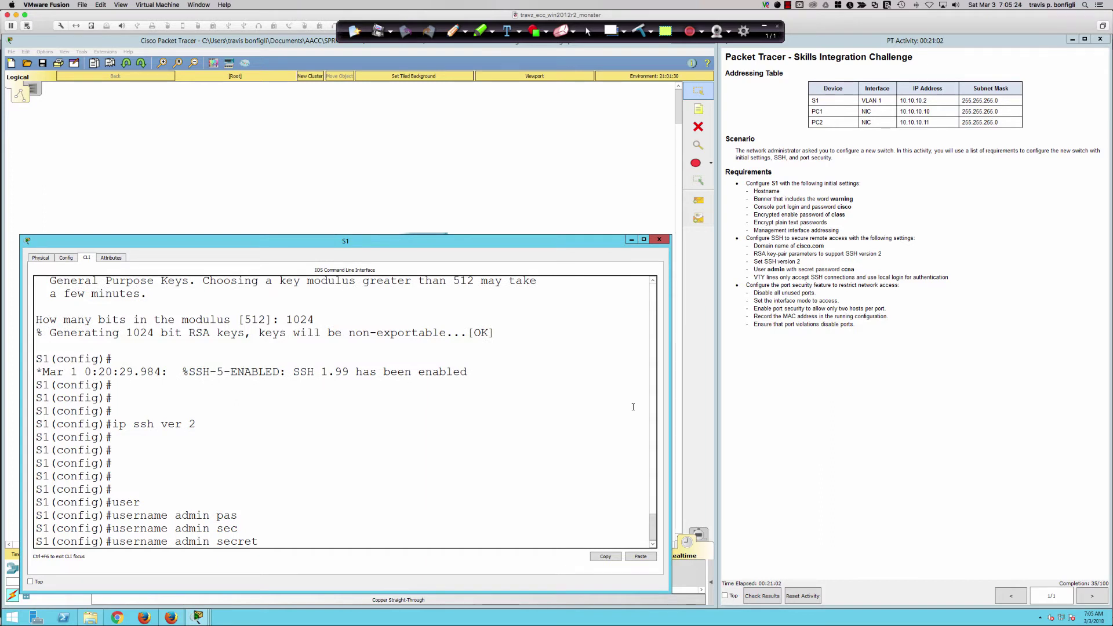
{"action": "type", "text": "ccna"}
{"action": "key", "text": "Return"}
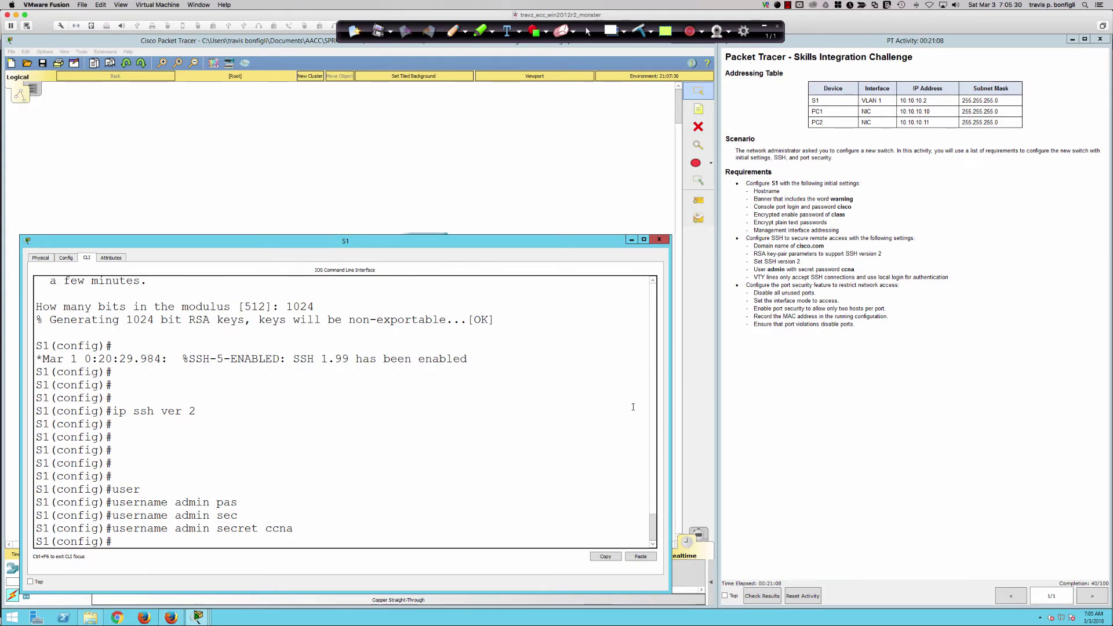
Enter configuration mode for VTY lines 0 to 15.
{"action": "key", "text": "Return"}
{"action": "key", "text": "Return"}
{"action": "key", "text": "Return"}
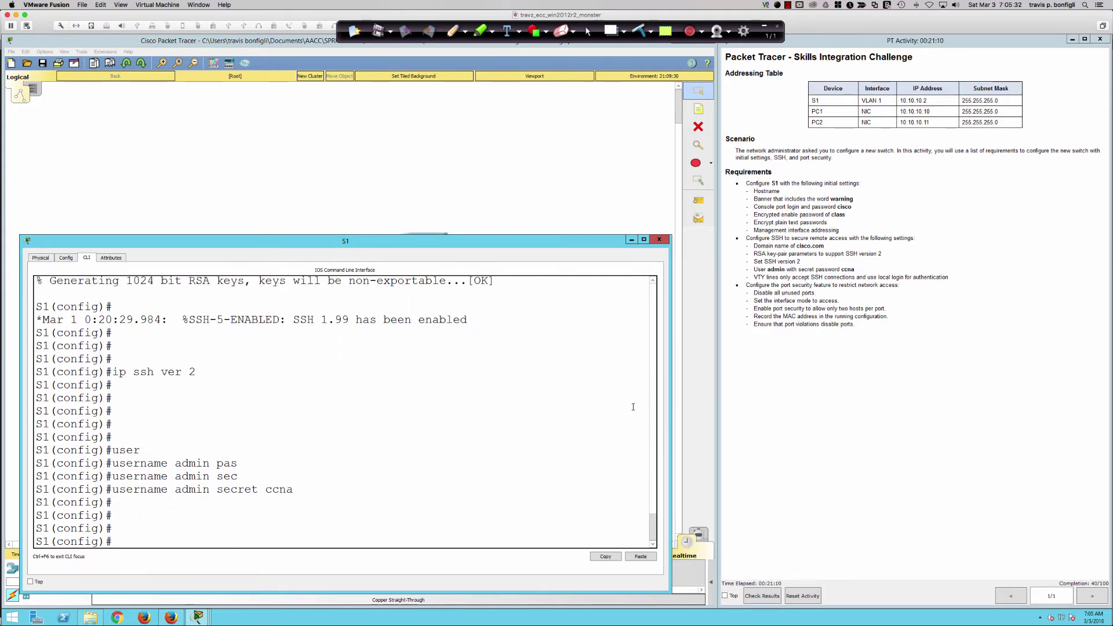
{"action": "key", "text": "Return"}
{"action": "key", "text": "Return"}
{"action": "key", "text": "Return"}
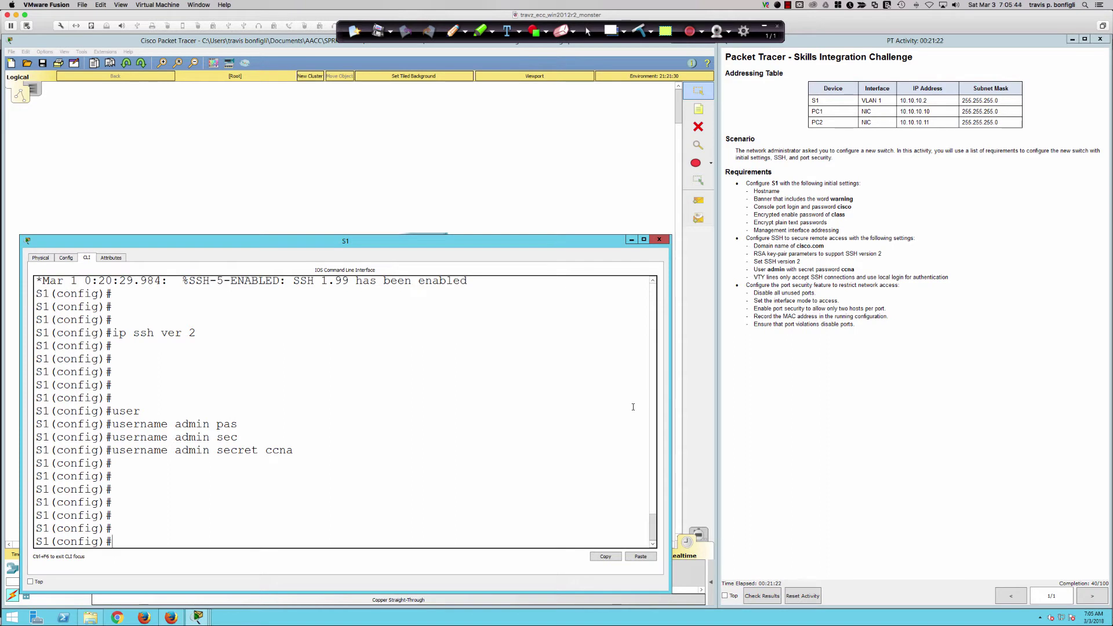
{"action": "type", "text": "line vty 0 15"}
{"action": "key", "text": "Return"}
Display S1's running configuration with do sh run and inspect the VTY line settings.
{"action": "type", "text": "do sh run"}
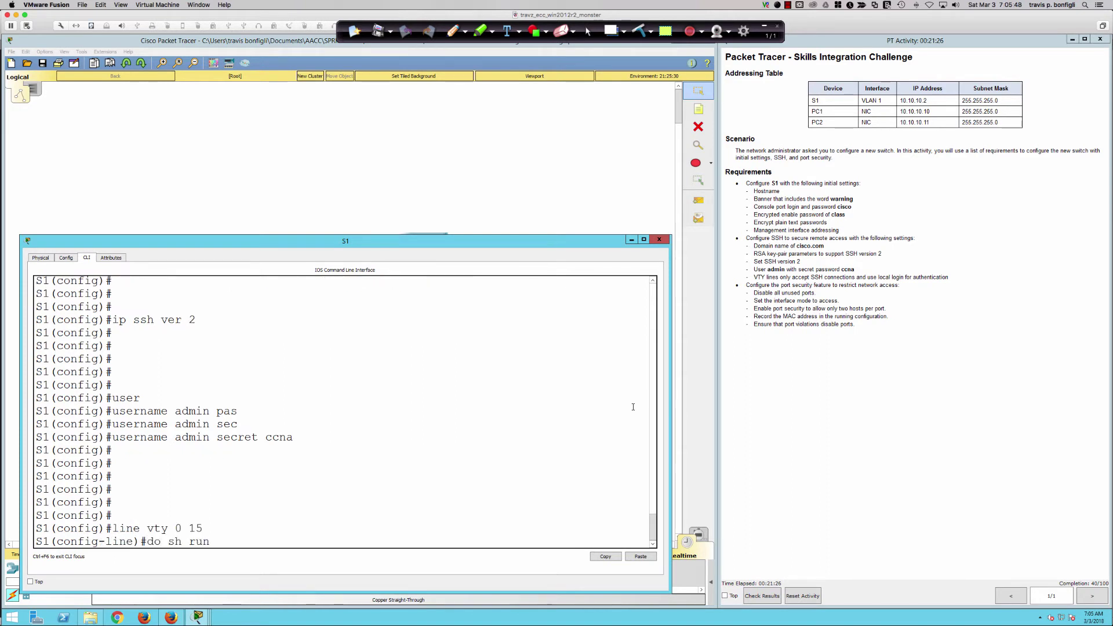
{"action": "key", "text": "Return"}
{"action": "key", "text": "space"}
{"action": "key", "text": "space"}
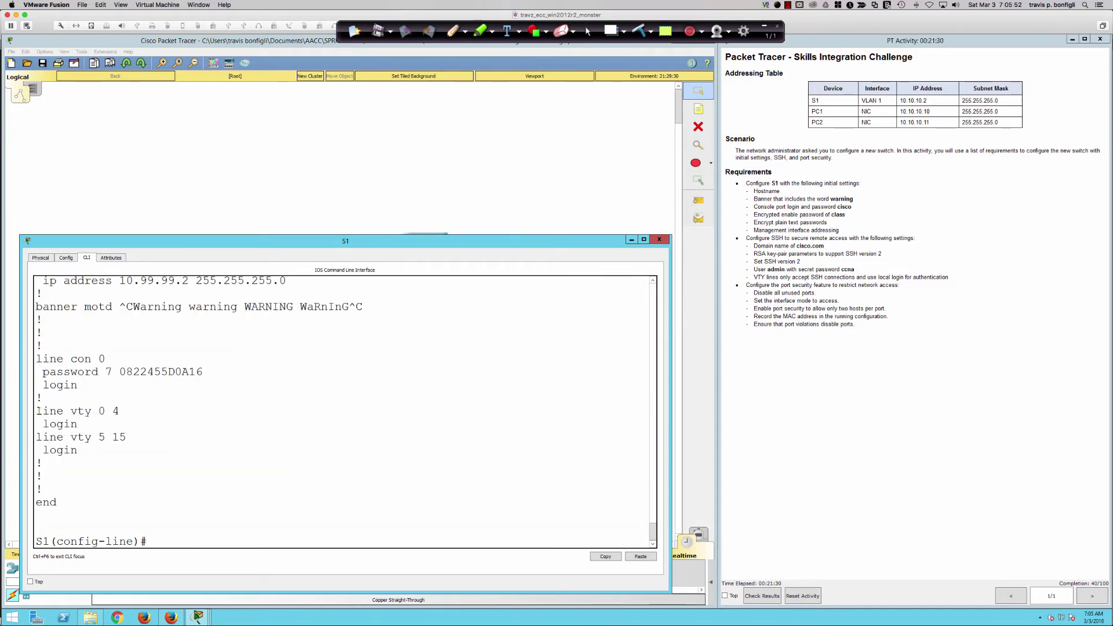
{"action": "left_click_drag", "start_coordinate": [38, 411], "coordinate": [168, 455]}
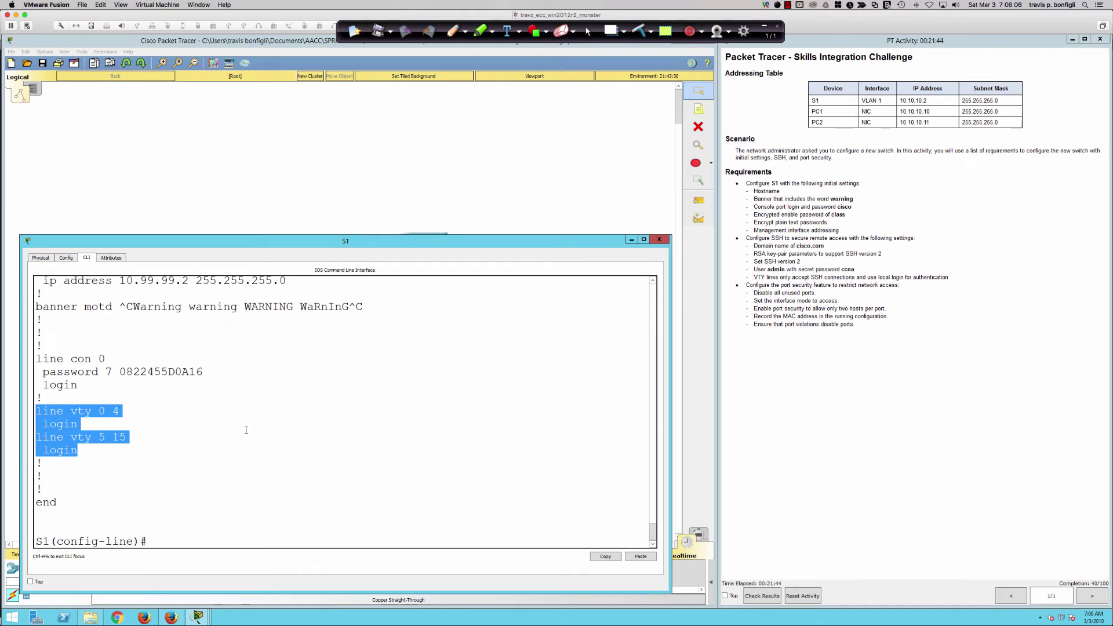
{"action": "left_click", "coordinate": [245, 430]}
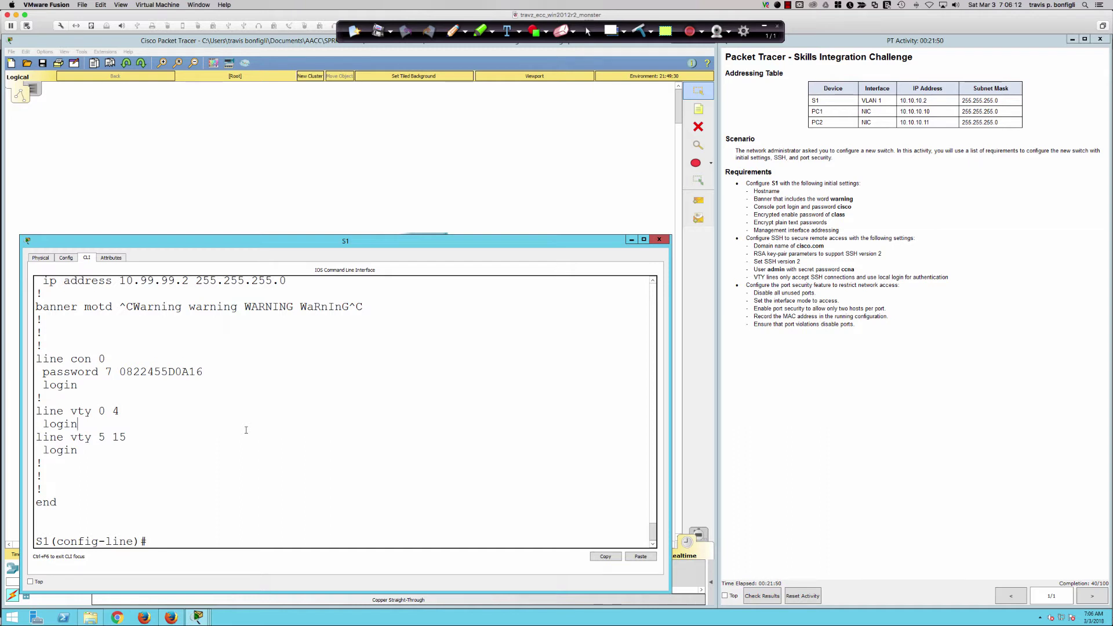
Restrict the VTY lines to transport input ssh and start entering login local.
{"action": "type", "text": "trans"}
{"action": "key", "text": "Tab"}
{"action": "type", "text": "in"}
{"action": "key", "text": "Tab"}
{"action": "type", "text": "ssh"}
{"action": "key", "text": "Return"}
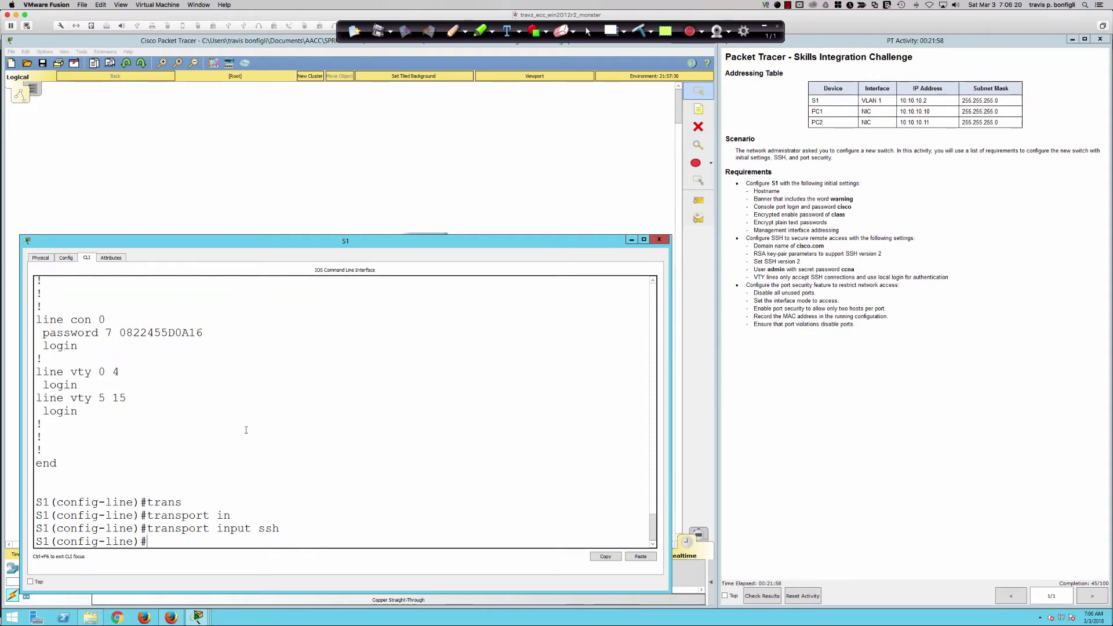
{"action": "type", "text": "login local"}
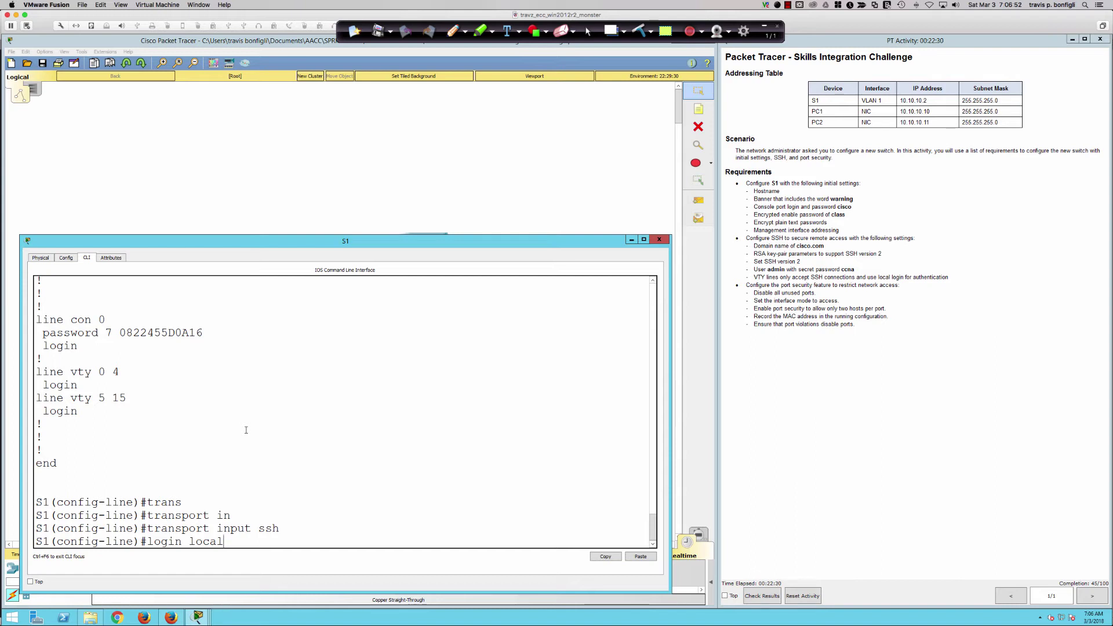
Apply login local to VTY lines 5–15 and page through the running config with do sh ru.
{"action": "key", "text": "Return"}
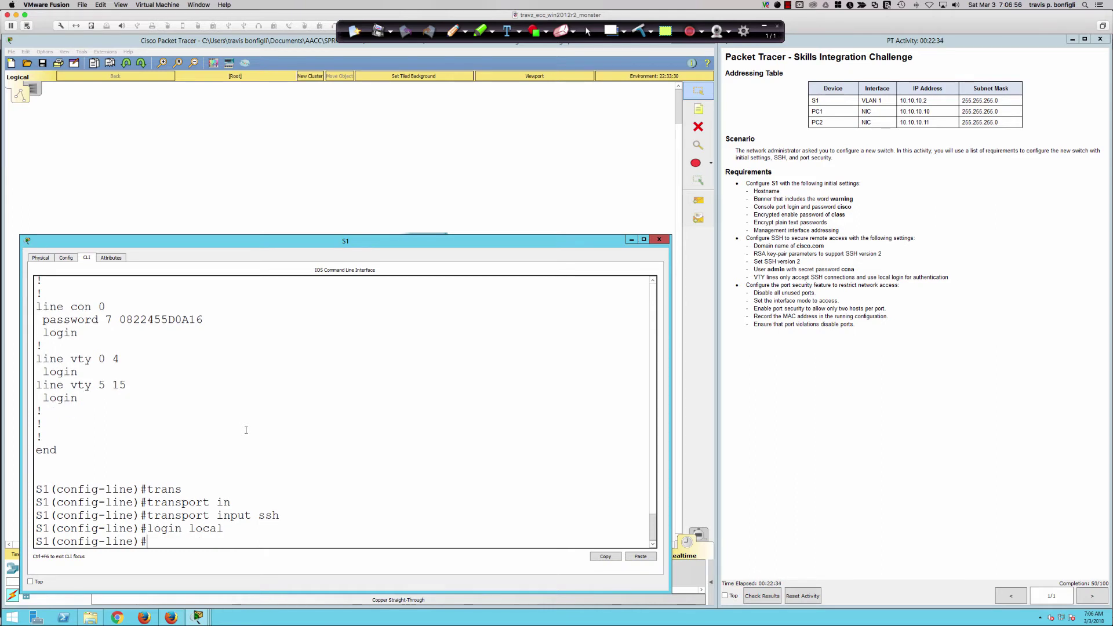
{"action": "type", "text": "do sh run"}
{"action": "key", "text": "Return"}
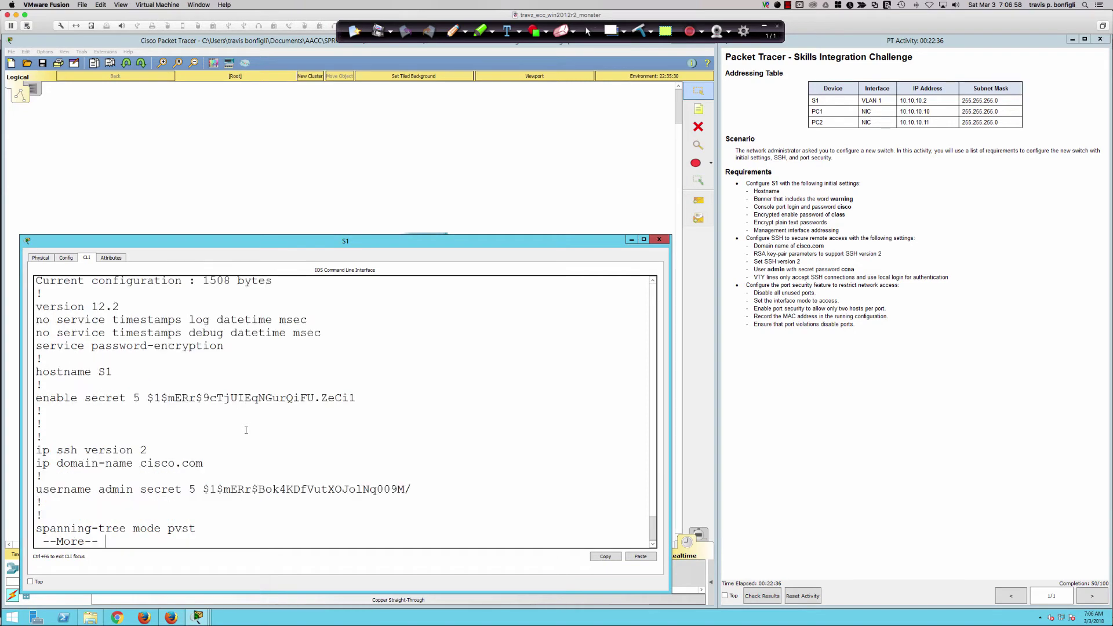
{"action": "key", "text": "space"}
{"action": "key", "text": "space"}
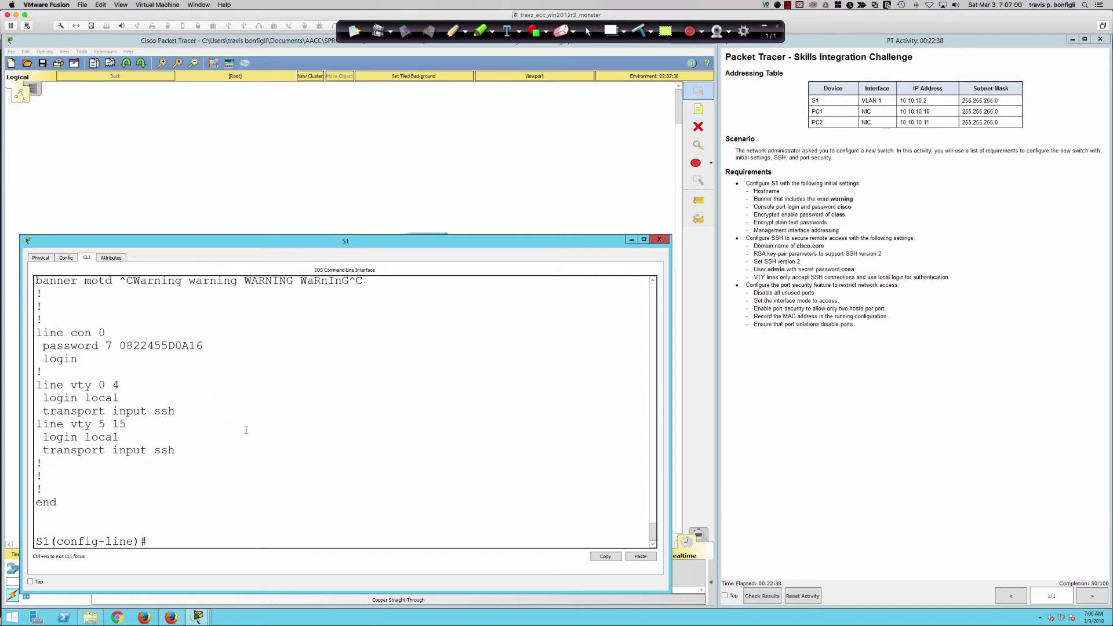
Highlight the login local entry under line vty 5 15 and the login line under line con 0.
{"action": "left_click_drag", "start_coordinate": [43, 437], "coordinate": [116, 437]}
{"action": "left_click", "coordinate": [115, 437]}
{"action": "left_click_drag", "start_coordinate": [116, 438], "coordinate": [43, 436]}
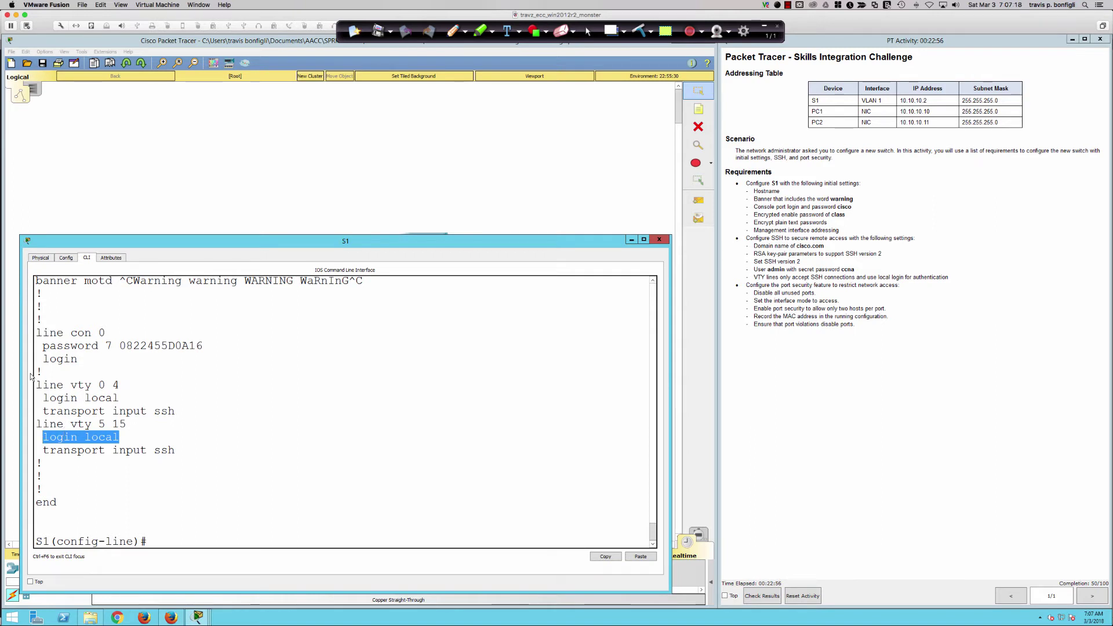
{"action": "left_click_drag", "start_coordinate": [78, 359], "coordinate": [42, 360]}
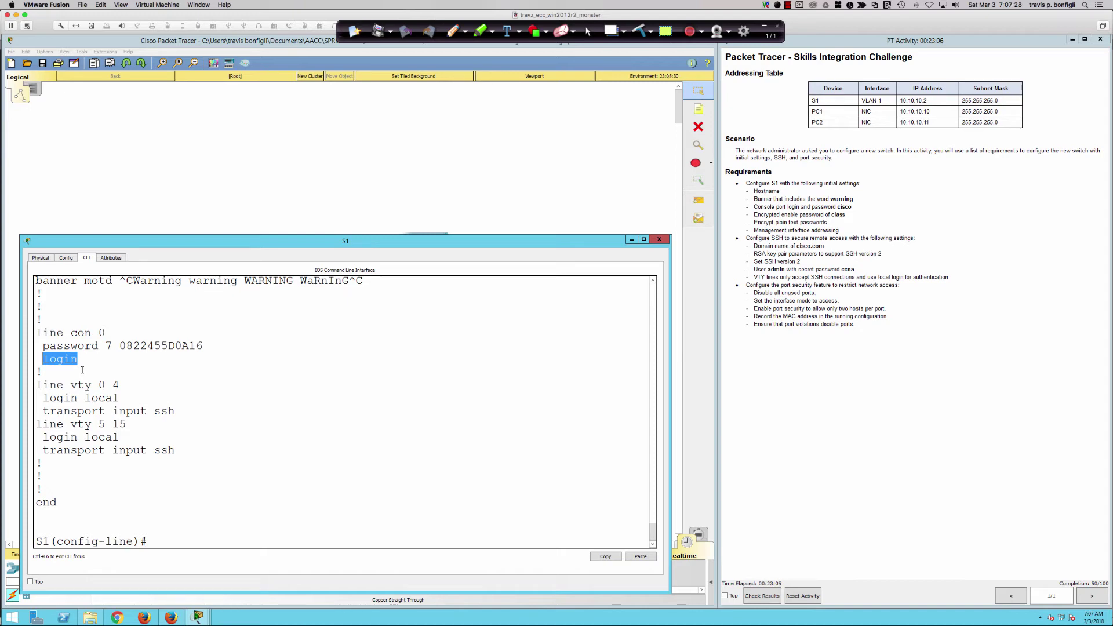
{"action": "left_click", "coordinate": [83, 369]}
{"action": "left_click_drag", "start_coordinate": [43, 359], "coordinate": [81, 361]}
Leave configuration mode and save the running config to startup with wri mem.
{"action": "left_click", "coordinate": [337, 462]}
{"action": "type", "text": "end"}
{"action": "key", "text": "Return"}
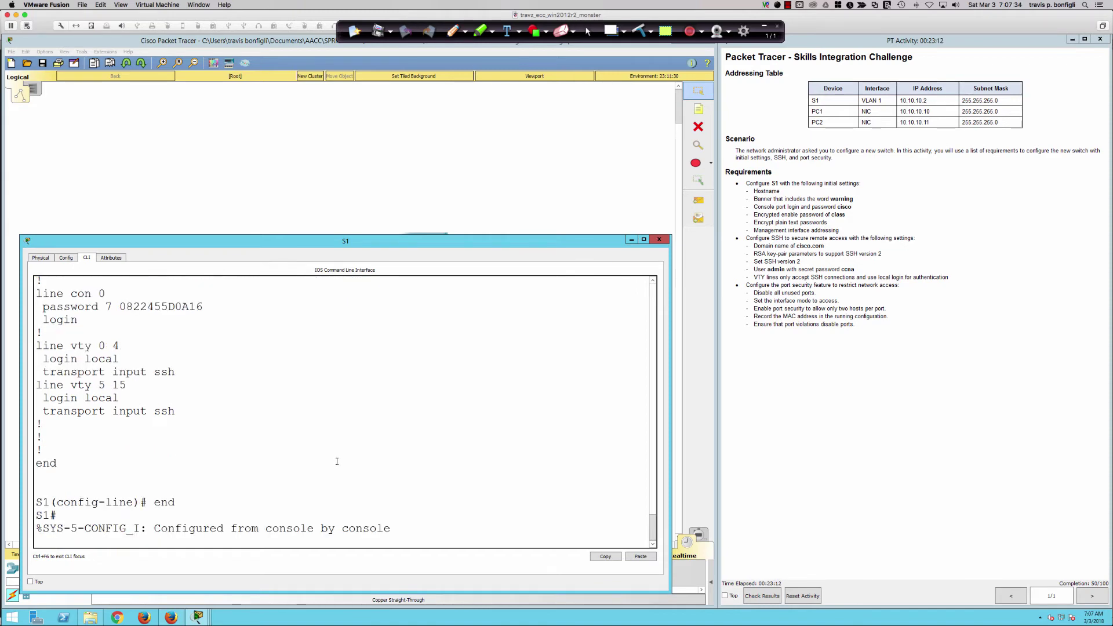
{"action": "type", "text": "wri mem"}
{"action": "key", "text": "Return"}
Log out of S1 and start a new console session showing the warning banner.
{"action": "key", "text": "Return"}
{"action": "key", "text": "Return"}
{"action": "key", "text": "Return"}
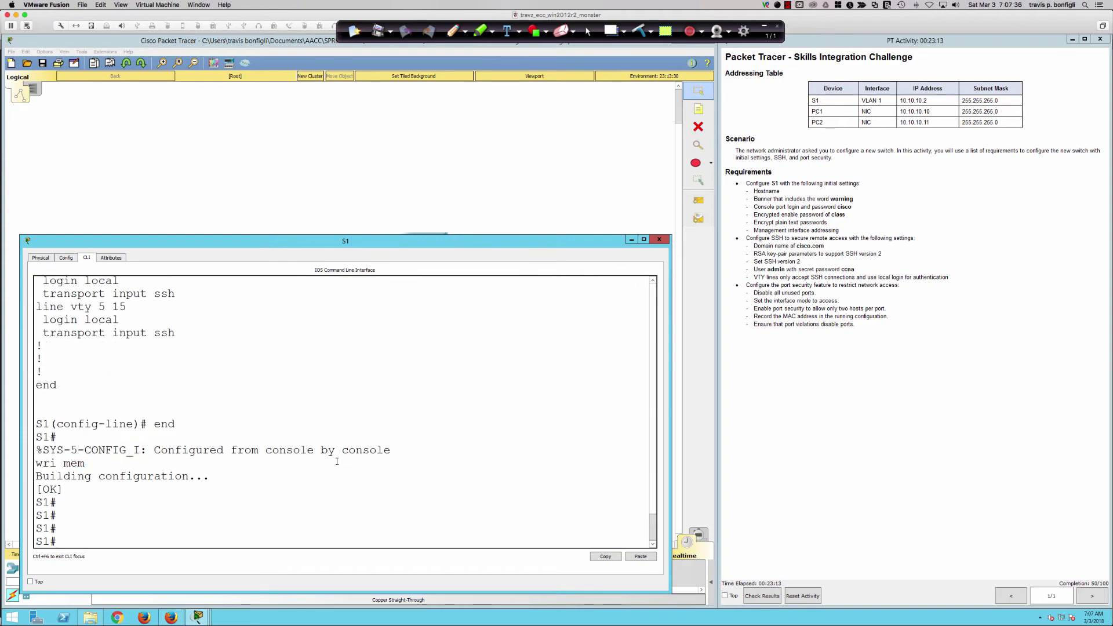
{"action": "type", "text": "exit"}
{"action": "key", "text": "Return"}
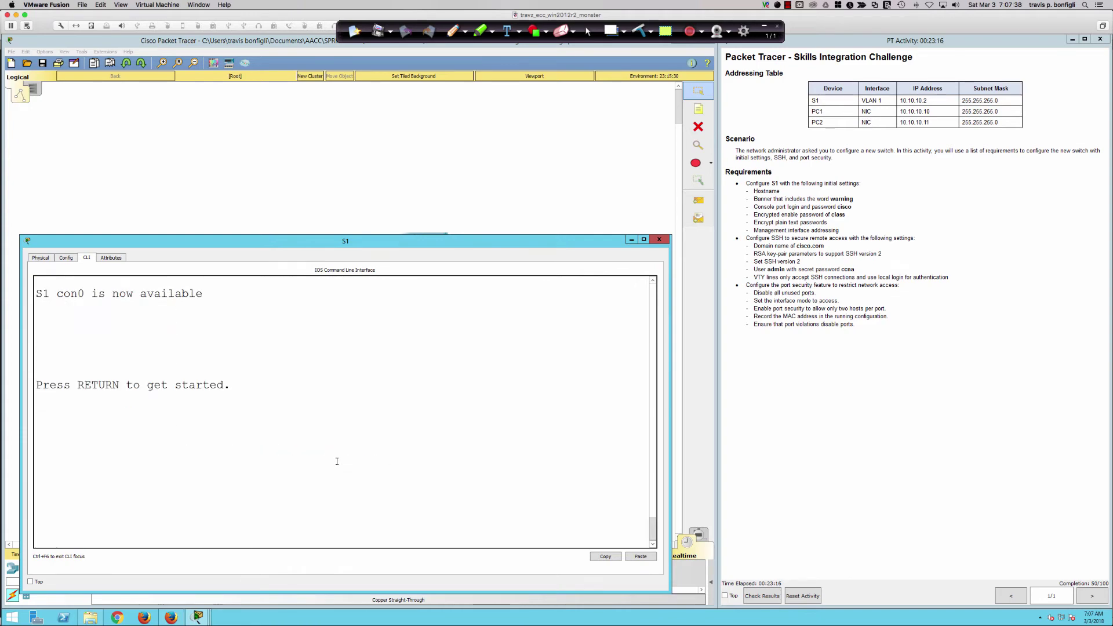
{"action": "key", "text": "Return"}
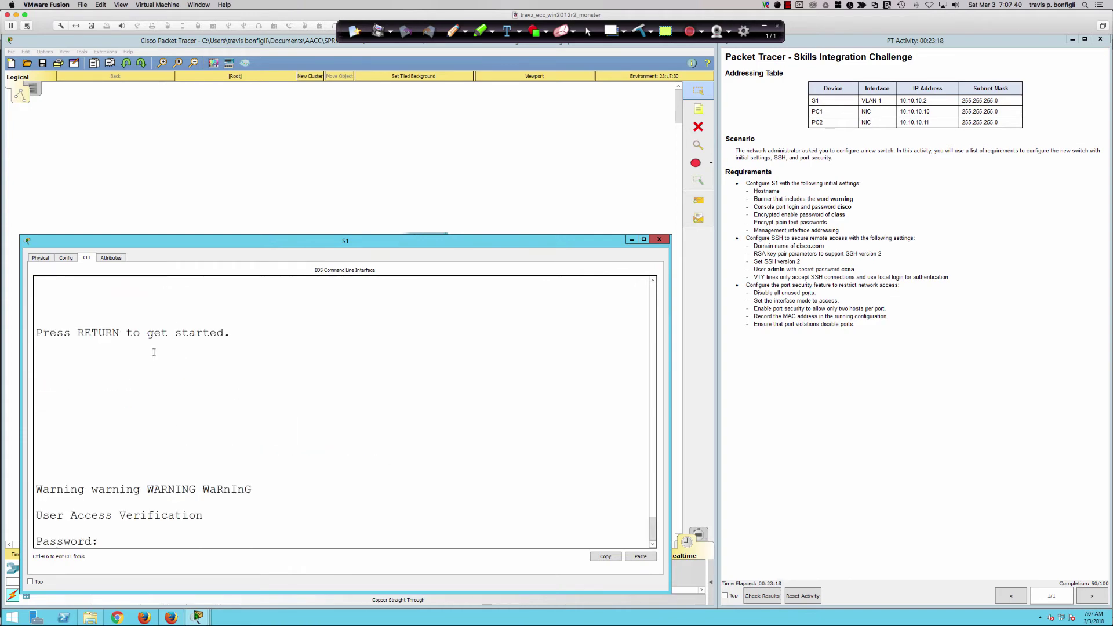
{"action": "scroll", "coordinate": [153, 352], "scroll_direction": "up", "scroll_amount": 3}
{"action": "left_click_drag", "start_coordinate": [54, 319], "coordinate": [217, 323]}
{"action": "scroll", "coordinate": [248, 432], "scroll_direction": "down", "scroll_amount": 3}
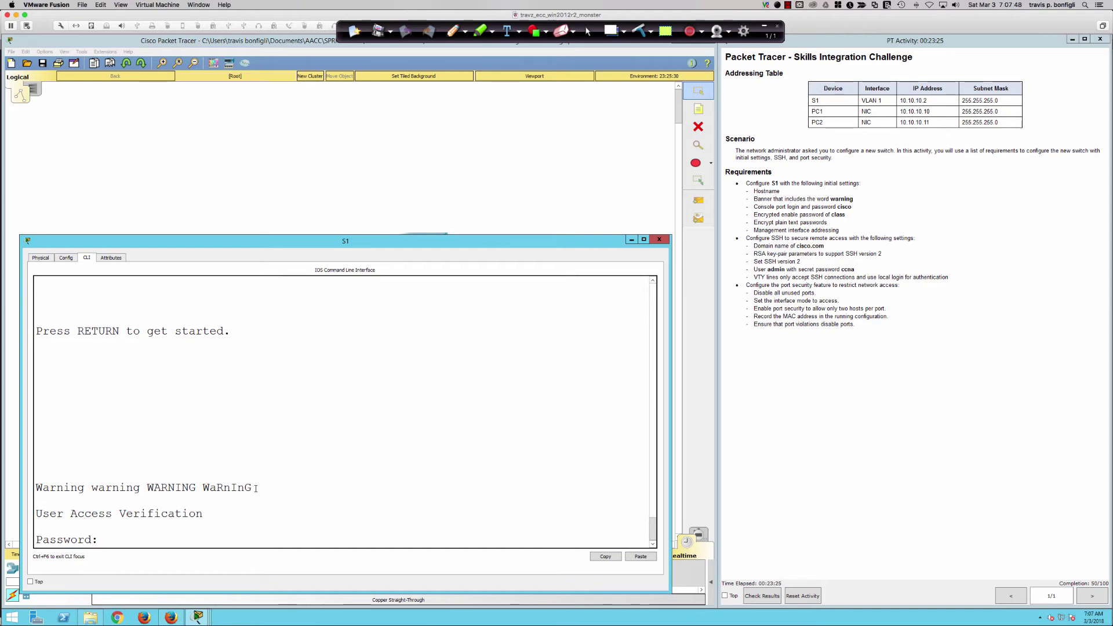
{"action": "left_click_drag", "start_coordinate": [256, 488], "coordinate": [35, 487]}
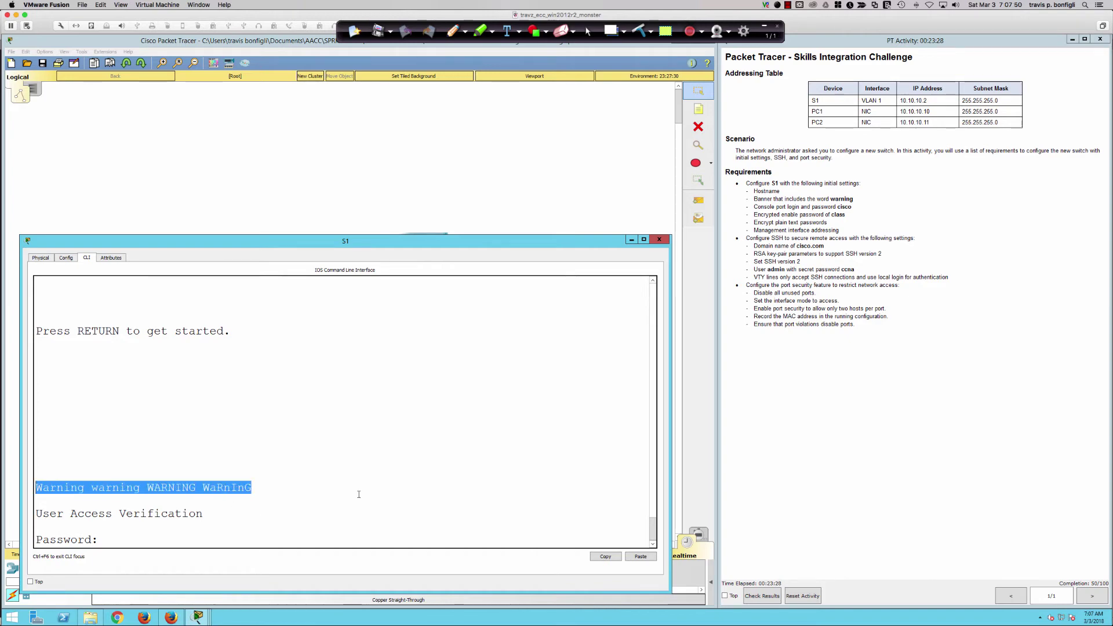
Log in to the console by entering the console password.
{"action": "type", "text": "cisco"}
{"action": "key", "text": "Return"}
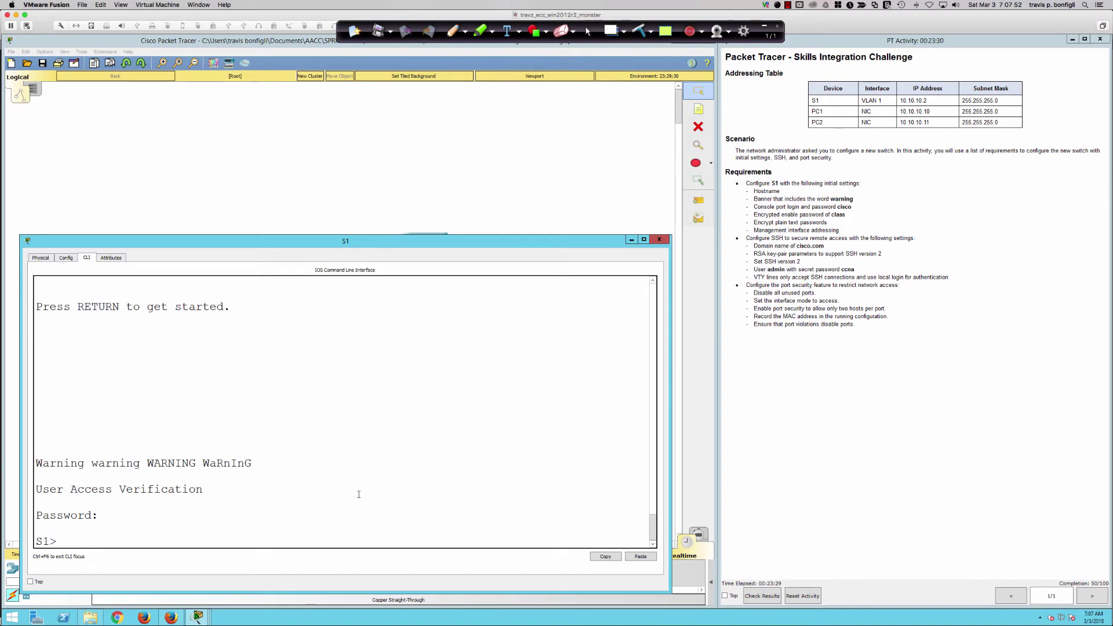
{"action": "key", "text": "Return"}
{"action": "key", "text": "Return"}
{"action": "key", "text": "Return"}
{"action": "key", "text": "Return"}
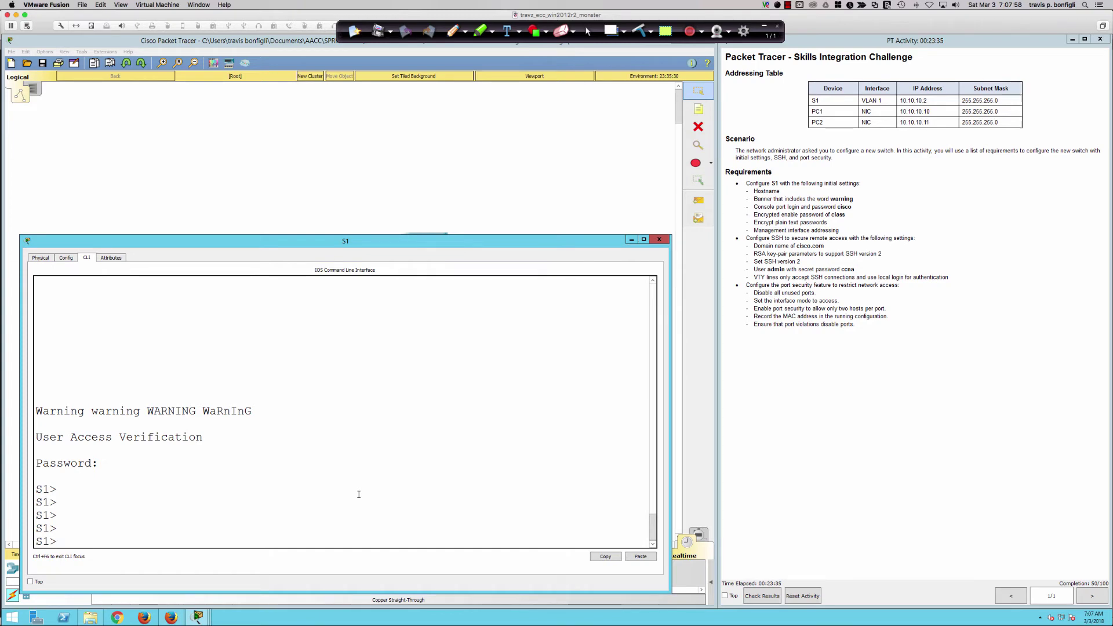
{"action": "key", "text": "Return"}
{"action": "key", "text": "Return"}
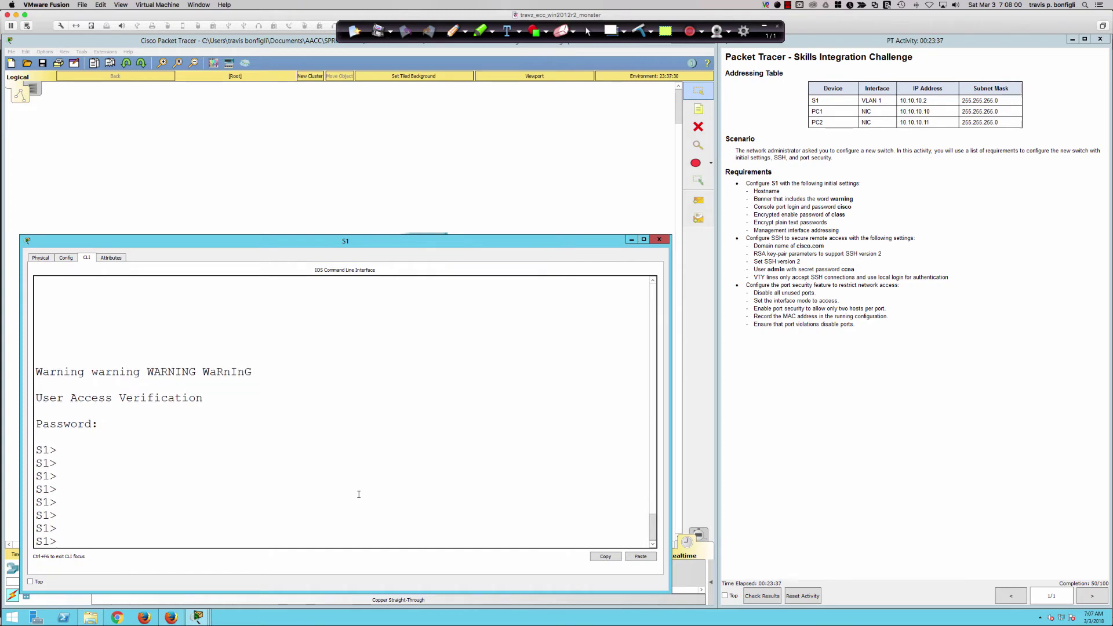
Enter privileged EXEC mode with enable and the enable secret.
{"action": "type", "text": "en"}
{"action": "key", "text": "Tab"}
{"action": "key", "text": "Return"}
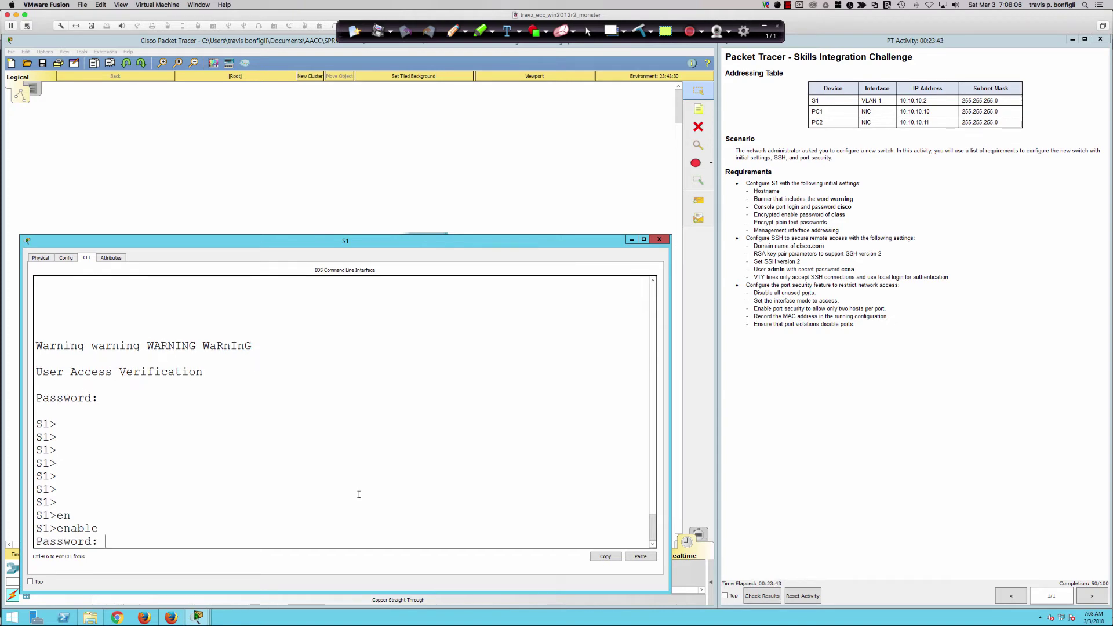
{"action": "key", "text": "Return"}
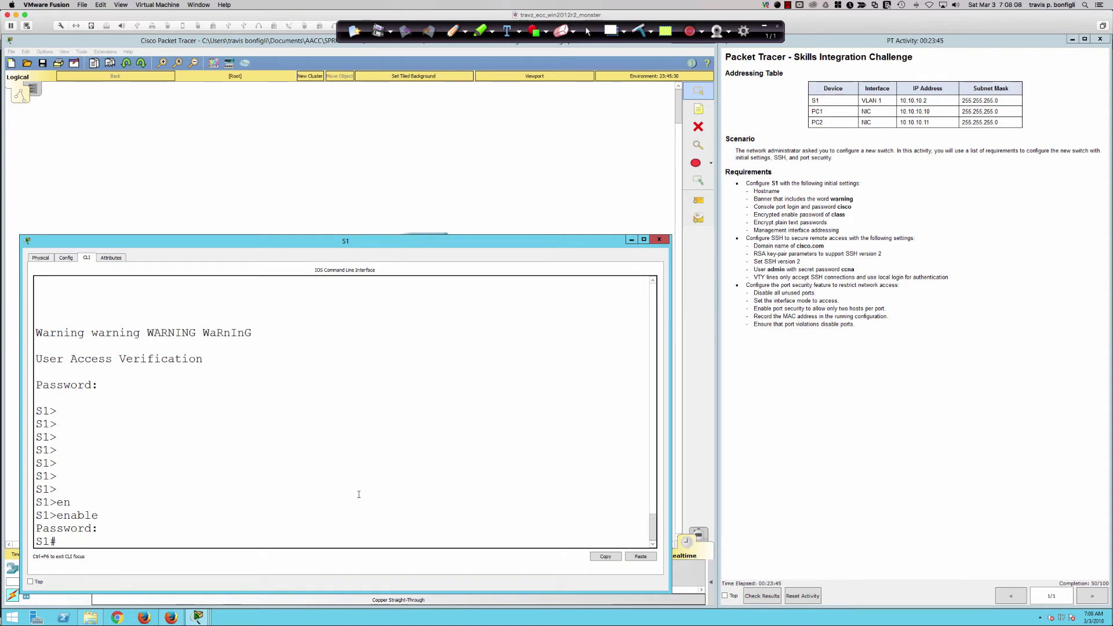
{"action": "key", "text": "Return"}
{"action": "key", "text": "Return"}
{"action": "key", "text": "Return"}
{"action": "key", "text": "Return"}
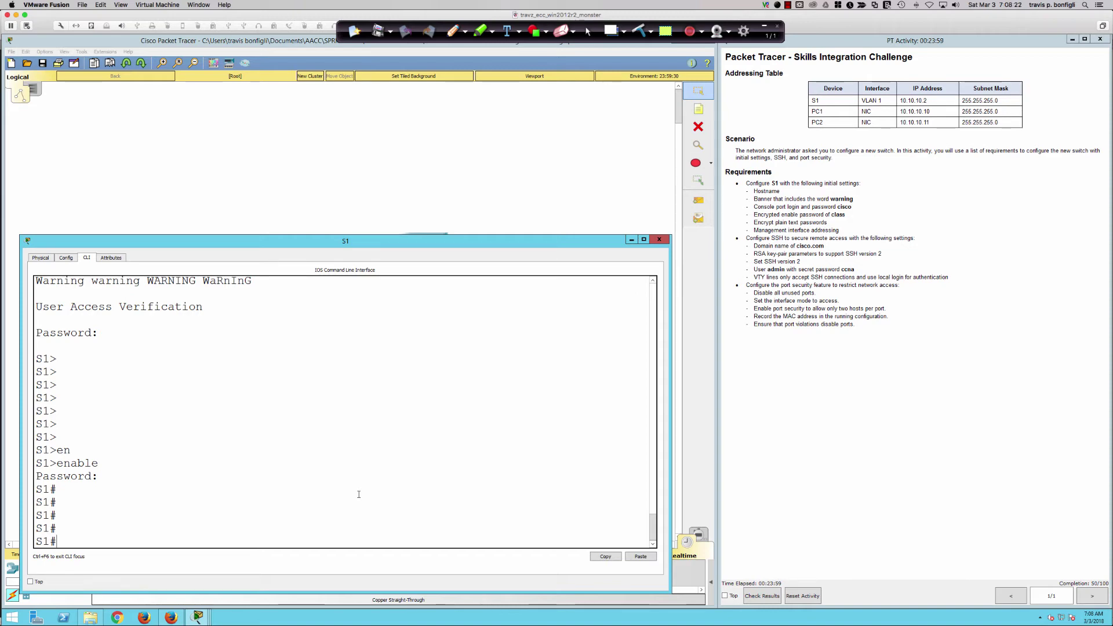
List interface status with sh ip int brief, showing only Fa0/1–0/2 up.
{"action": "type", "text": "do sh ip"}
{"action": "key", "text": "BackSpace"}
{"action": "key", "text": "BackSpace"}
{"action": "key", "text": "BackSpace"}
{"action": "key", "text": "BackSpace"}
{"action": "key", "text": "BackSpace"}
{"action": "key", "text": "BackSpace"}
{"action": "key", "text": "BackSpace"}
{"action": "key", "text": "BackSpace"}
{"action": "type", "text": "sh ip int b"}
{"action": "key", "text": "Return"}
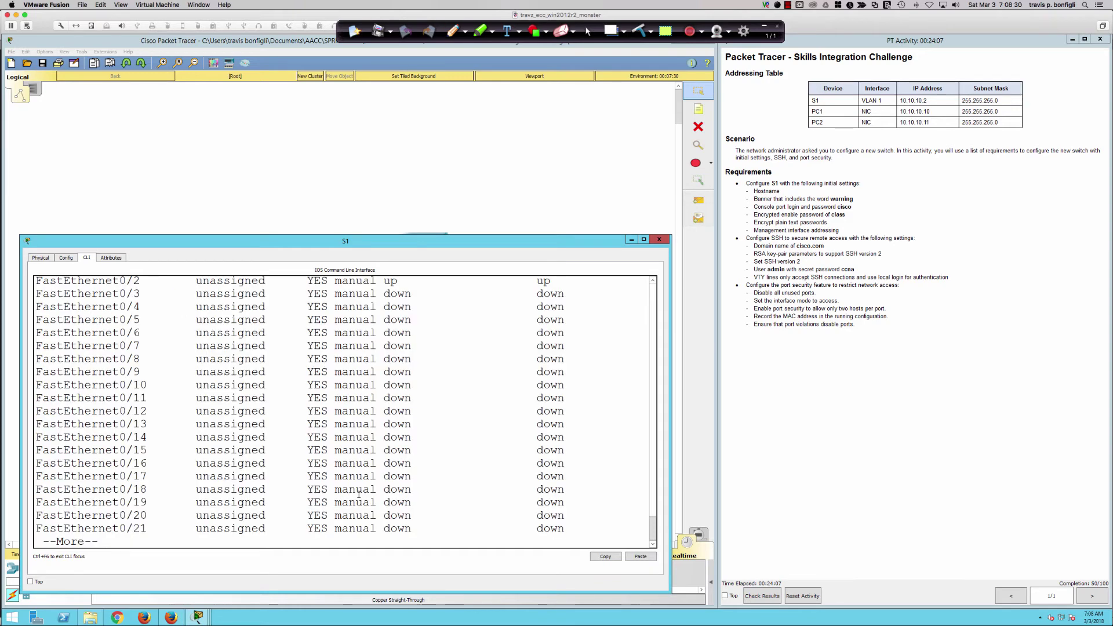
{"action": "scroll", "coordinate": [350, 423], "scroll_direction": "up", "scroll_amount": 2}
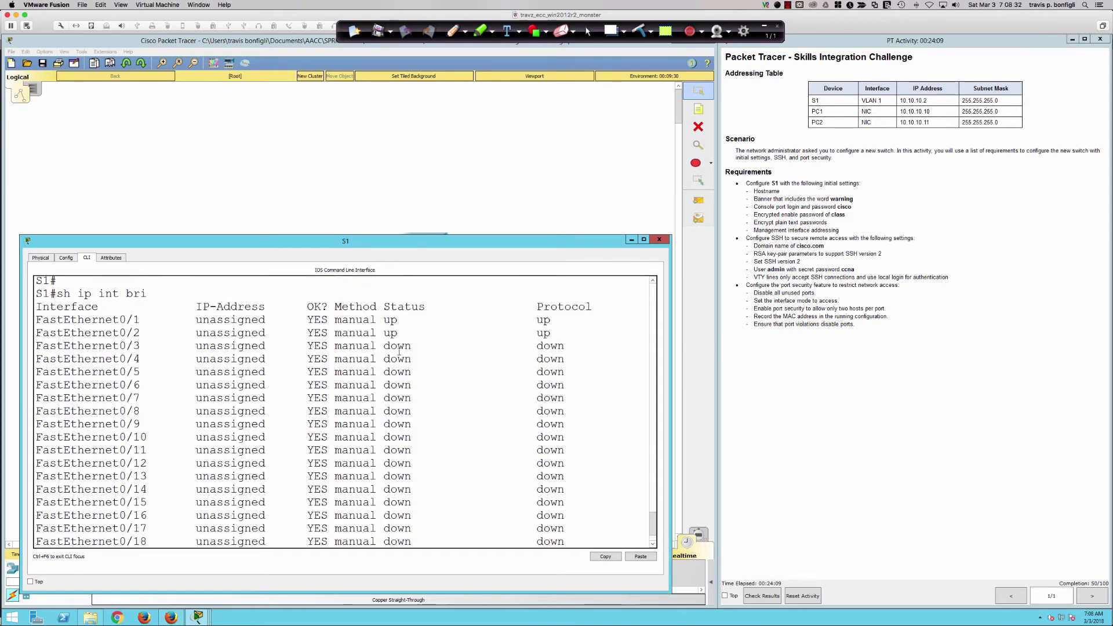
{"action": "scroll", "coordinate": [398, 351], "scroll_direction": "down", "scroll_amount": 2}
{"action": "key", "text": "space"}
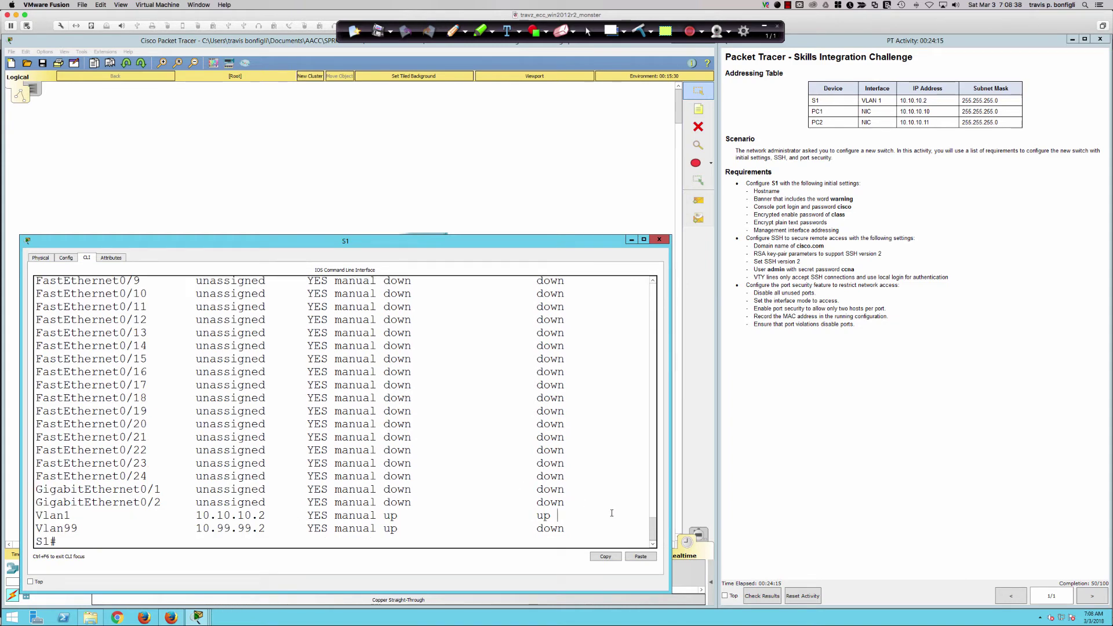
Enter global configuration mode and type the range for Fa0/3–24 and Gi0/1–2.
{"action": "type", "text": "conf t"}
{"action": "key", "text": "Return"}
{"action": "type", "text": "int ra "}
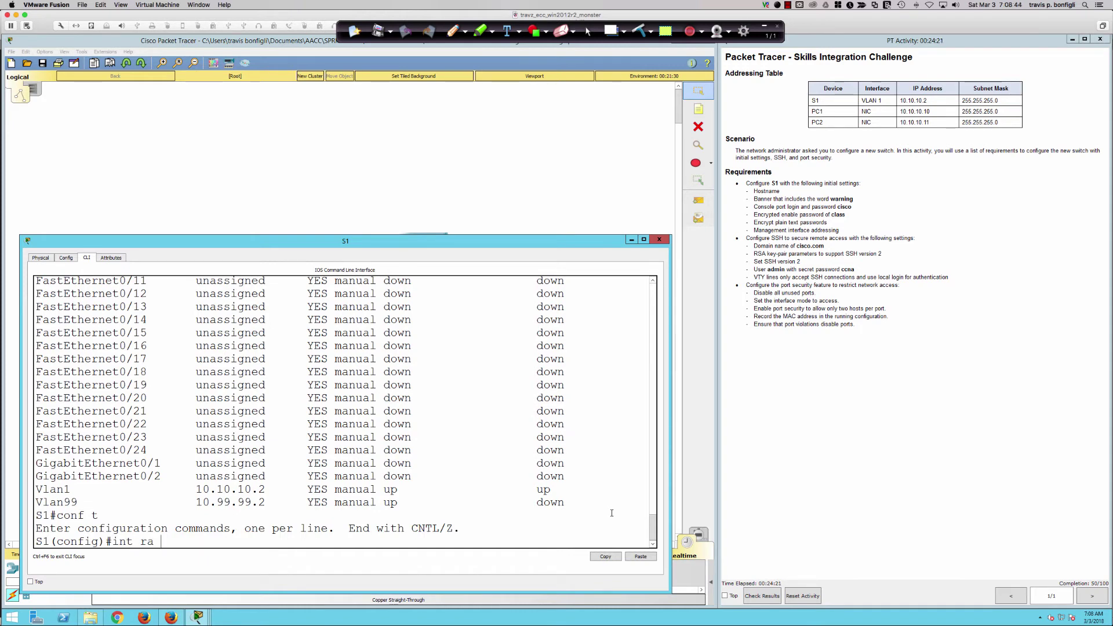
{"action": "type", "text": "fa0/3-24,gi0/1-2"}
Select the unused ports Fa0/3–24 and Gi0/1–2 and shut them down.
{"action": "key", "text": "Return"}
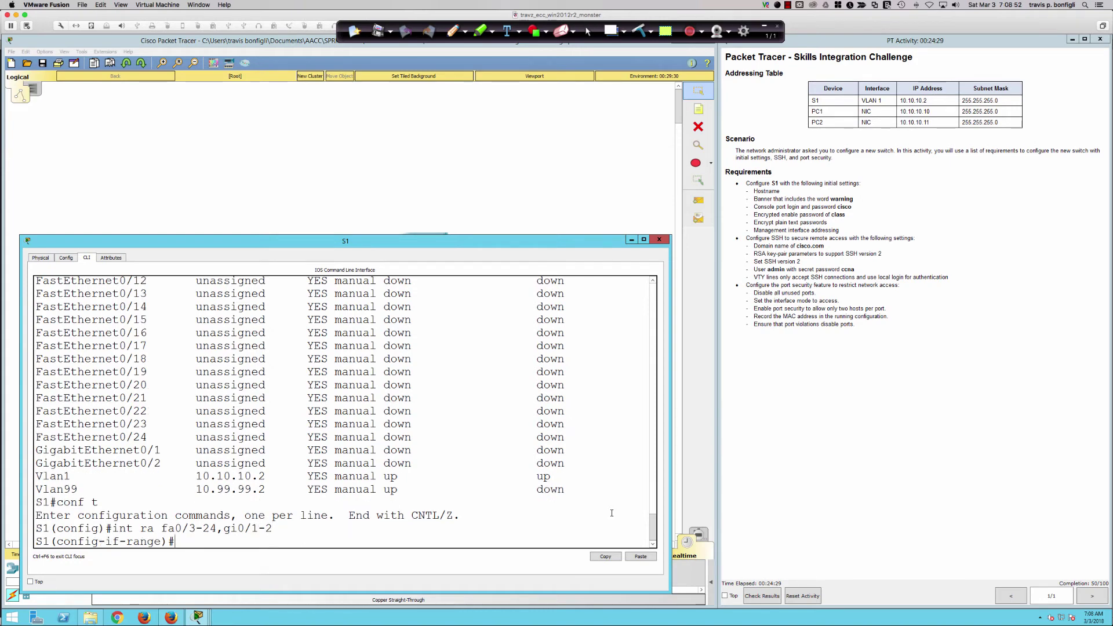
{"action": "type", "text": "shut"}
{"action": "key", "text": "Return"}
{"action": "key", "text": "Return"}
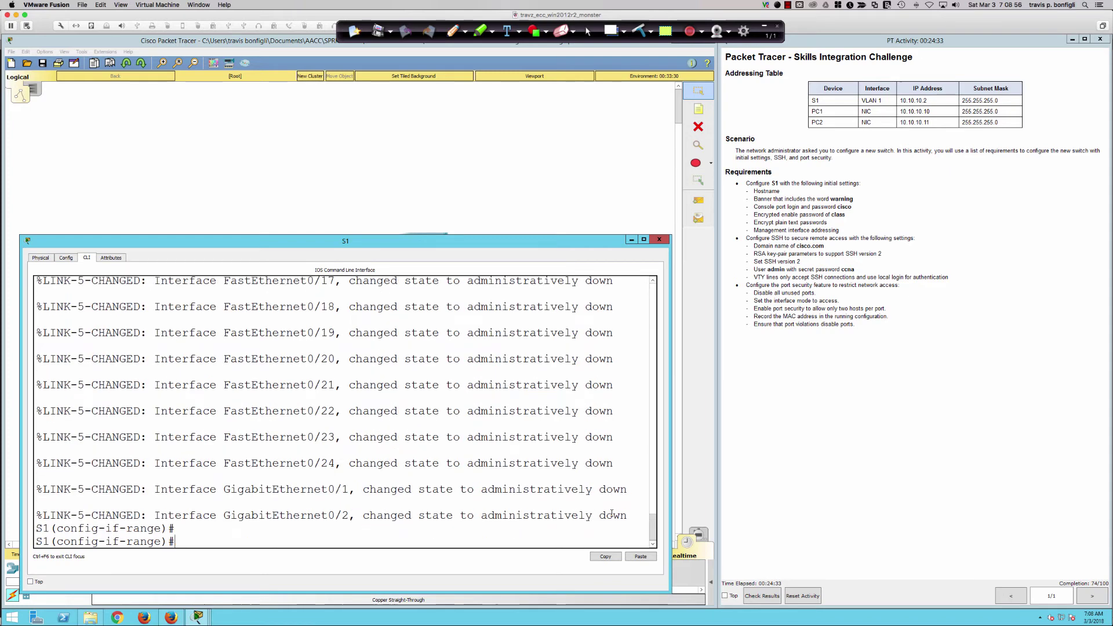
{"action": "key", "text": "Return"}
Give the range a dated ***SHUTDOWN BY ADMIN - DO NOT USE*** description.
{"action": "type", "text": "desc"}
{"action": "key", "text": "Tab"}
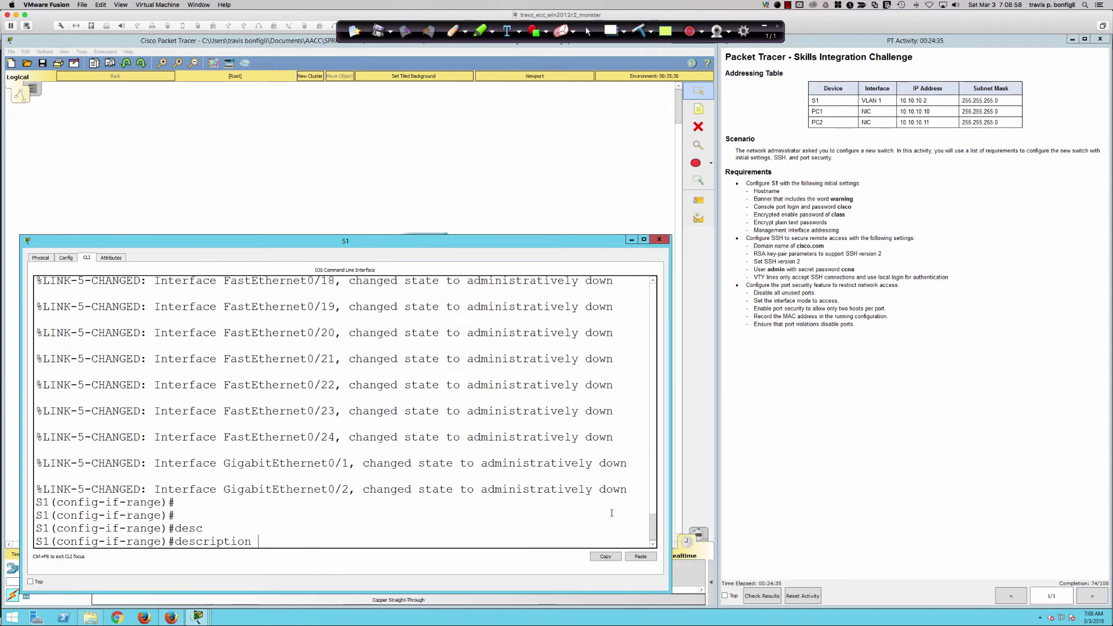
{"action": "type", "text": "***D"}
{"action": "key", "text": "BackSpace"}
{"action": "type", "text": "SHUTDOWN BY ADMIN"}
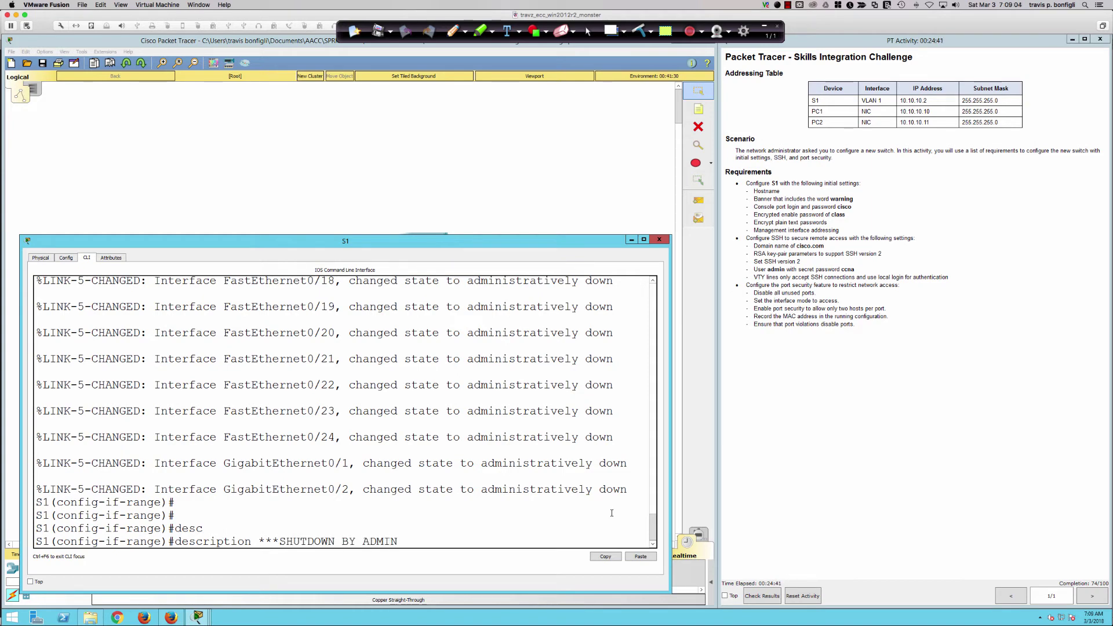
{"action": "type", "text": " - DO NOT USE - tpbonfi - 0303"}
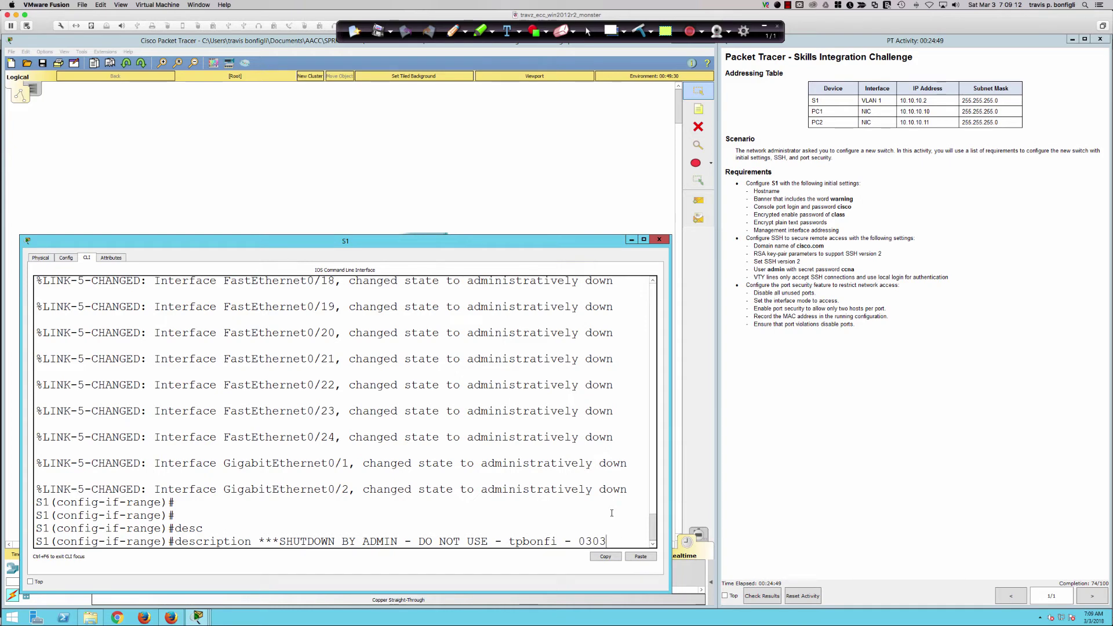
{"action": "type", "text": "2018***"}
{"action": "key", "text": "Return"}
Page the running config to confirm Fa0/3 onward are shut down with the DO NOT USE description.
{"action": "type", "text": "do sh run"}
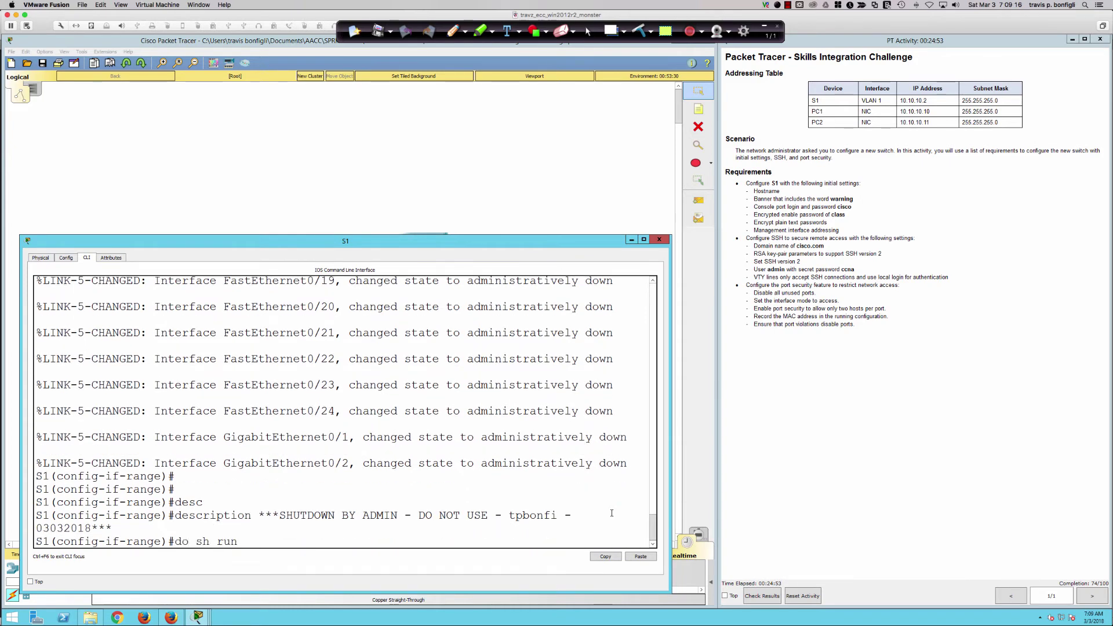
{"action": "key", "text": "Return"}
{"action": "key", "text": "space"}
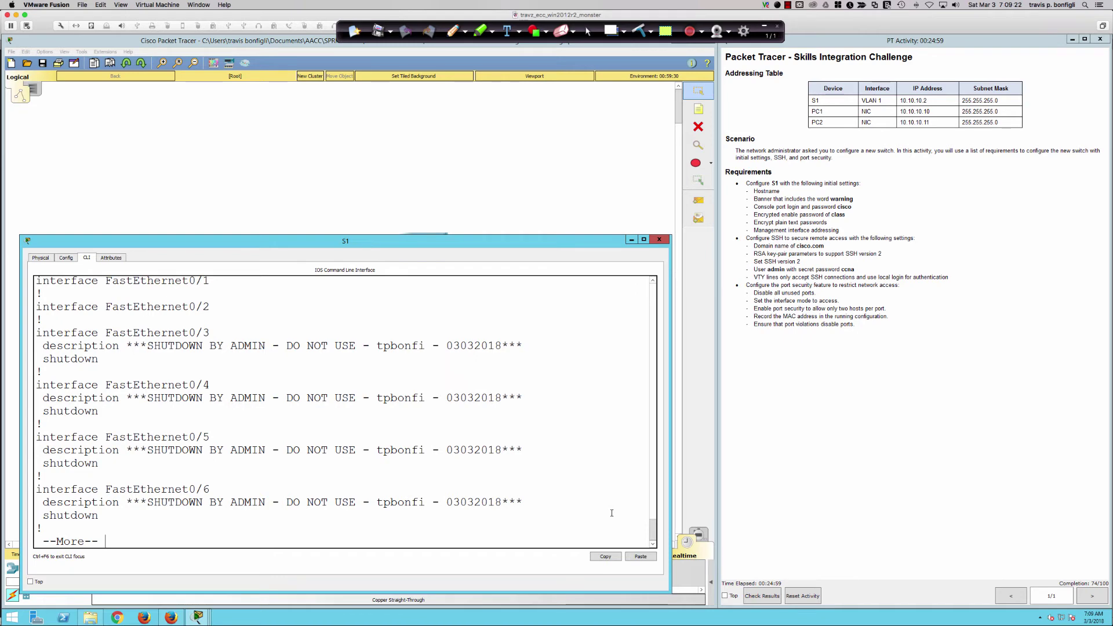
{"action": "key", "text": "q"}
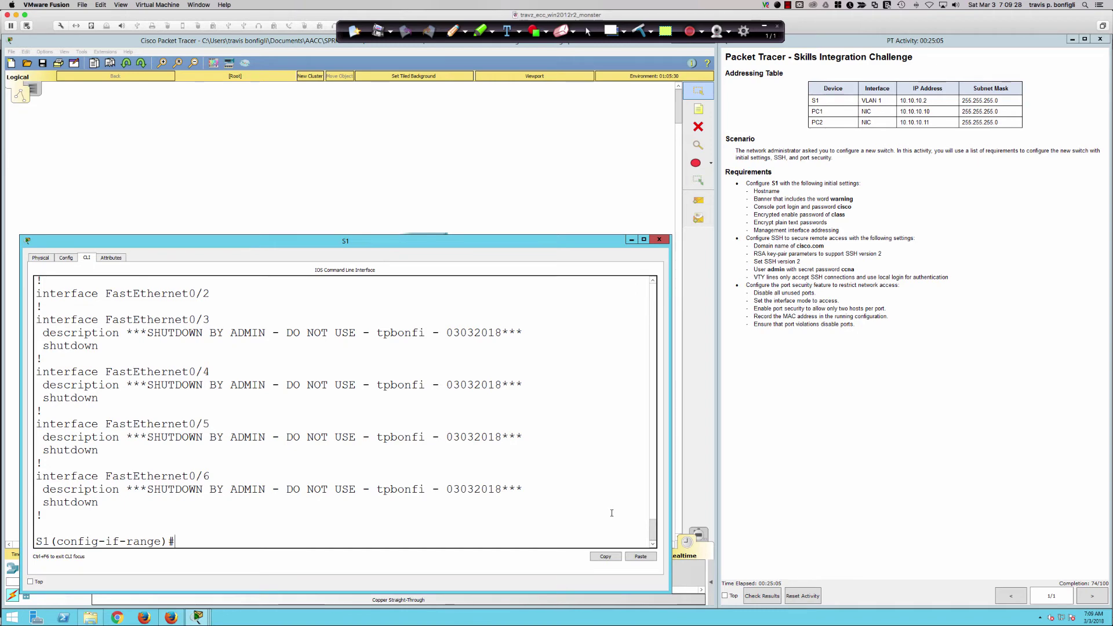
{"action": "key", "text": "Return"}
{"action": "key", "text": "Return"}
{"action": "key", "text": "Return"}
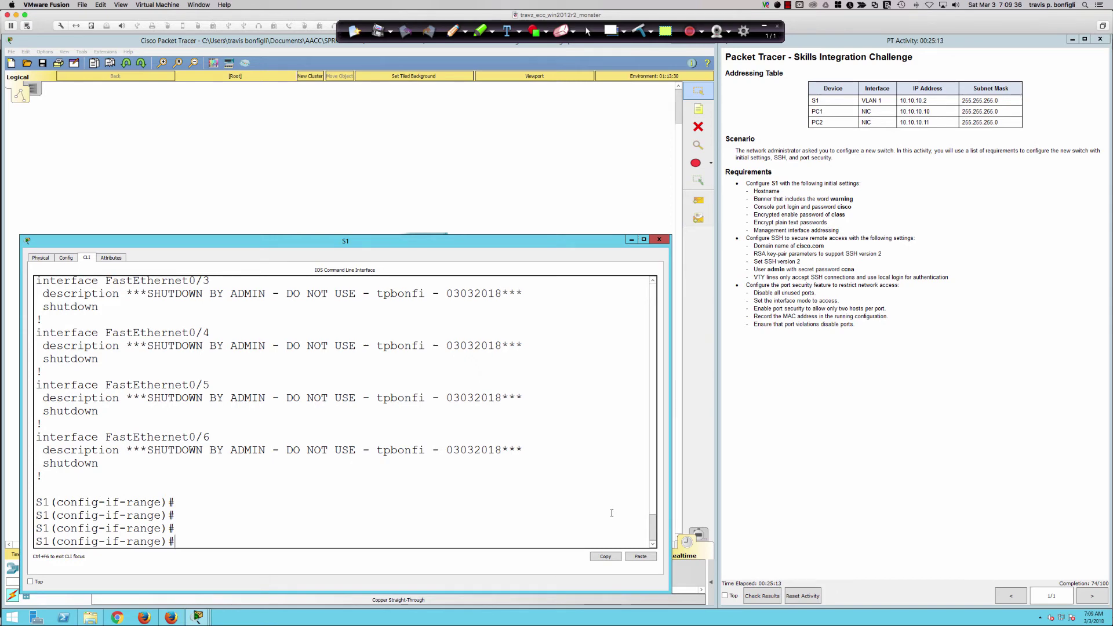
Set the currently selected port range to switchport mode access.
{"action": "type", "text": "swi"}
{"action": "key", "text": "Tab"}
{"action": "type", "text": "mode acc"}
{"action": "key", "text": "Return"}
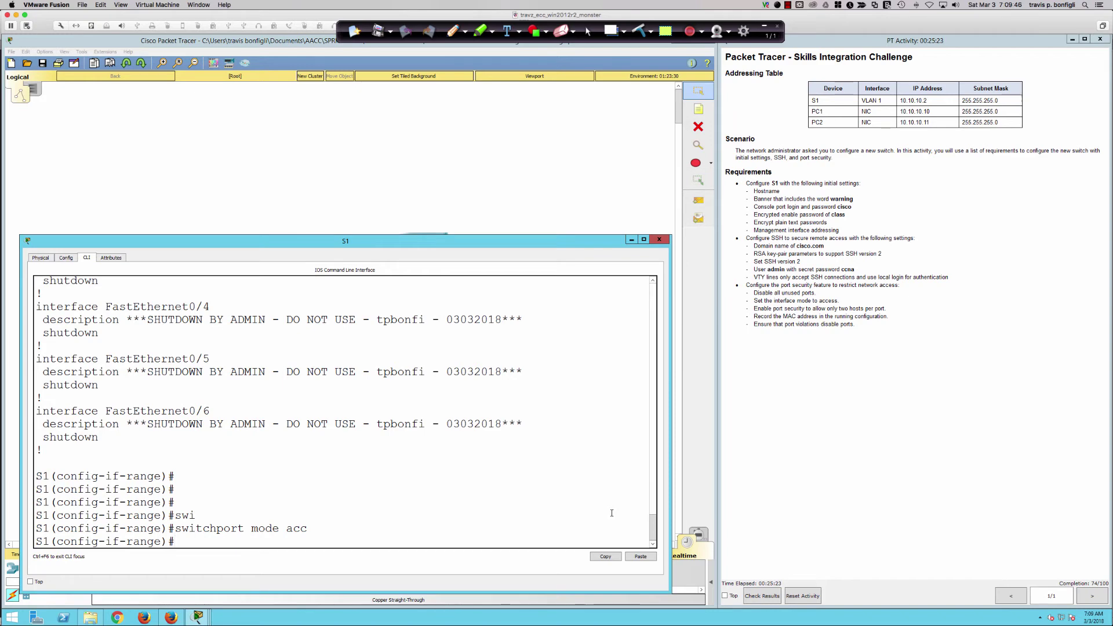
Review the running config, then select Fa0/1–2 with int ra fa0/1-2.
{"action": "type", "text": "do sh run"}
{"action": "key", "text": "Return"}
{"action": "key", "text": "Return"}
{"action": "key", "text": "Return"}
{"action": "key", "text": "Return"}
{"action": "key", "text": "Return"}
{"action": "key", "text": "Return"}
{"action": "key", "text": "Return"}
{"action": "key", "text": "Return"}
{"action": "key", "text": "Return"}
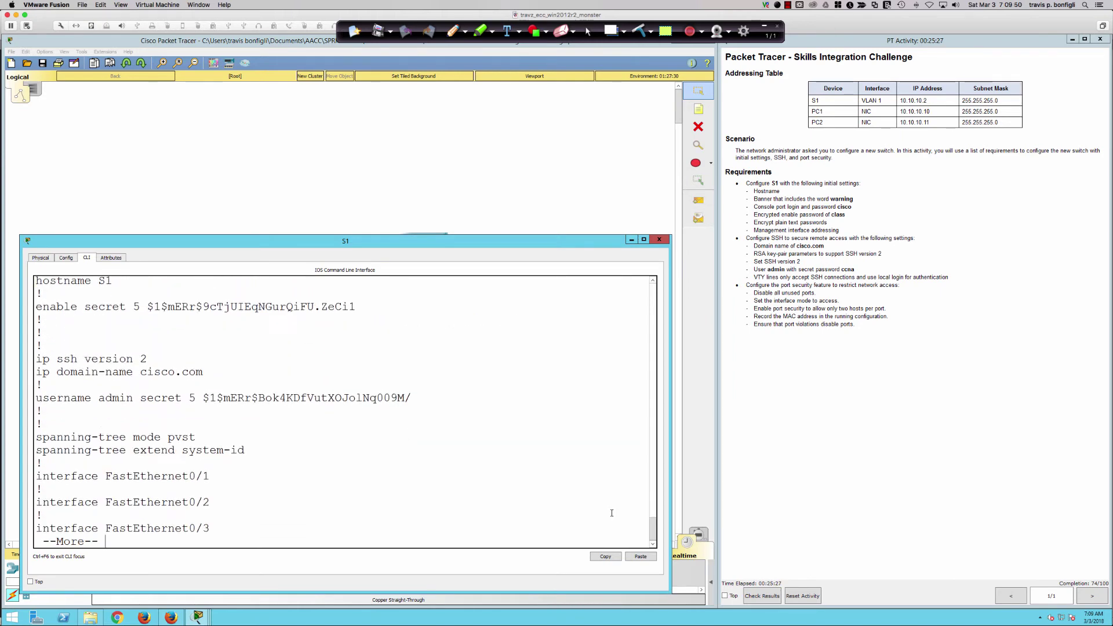
{"action": "key", "text": "q"}
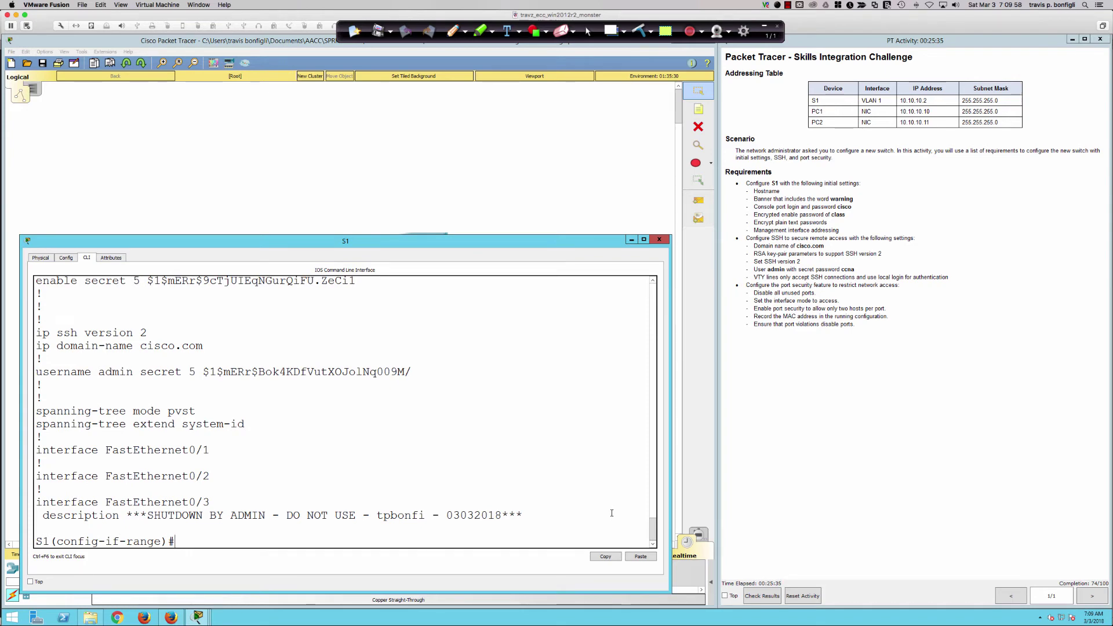
{"action": "type", "text": "int ra fa0/1-2"}
{"action": "key", "text": "Return"}
{"action": "key", "text": "Return"}
{"action": "key", "text": "Return"}
{"action": "key", "text": "Return"}
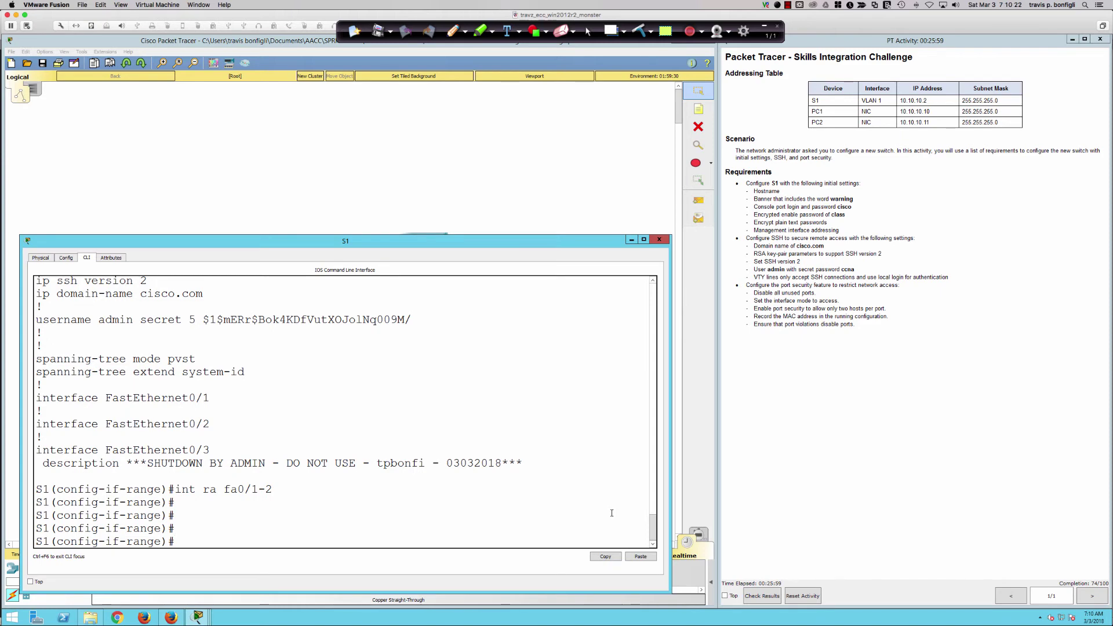
Set Fa0/1–2 to switchport mode access.
{"action": "key", "text": "Return"}
{"action": "key", "text": "Return"}
{"action": "key", "text": "Return"}
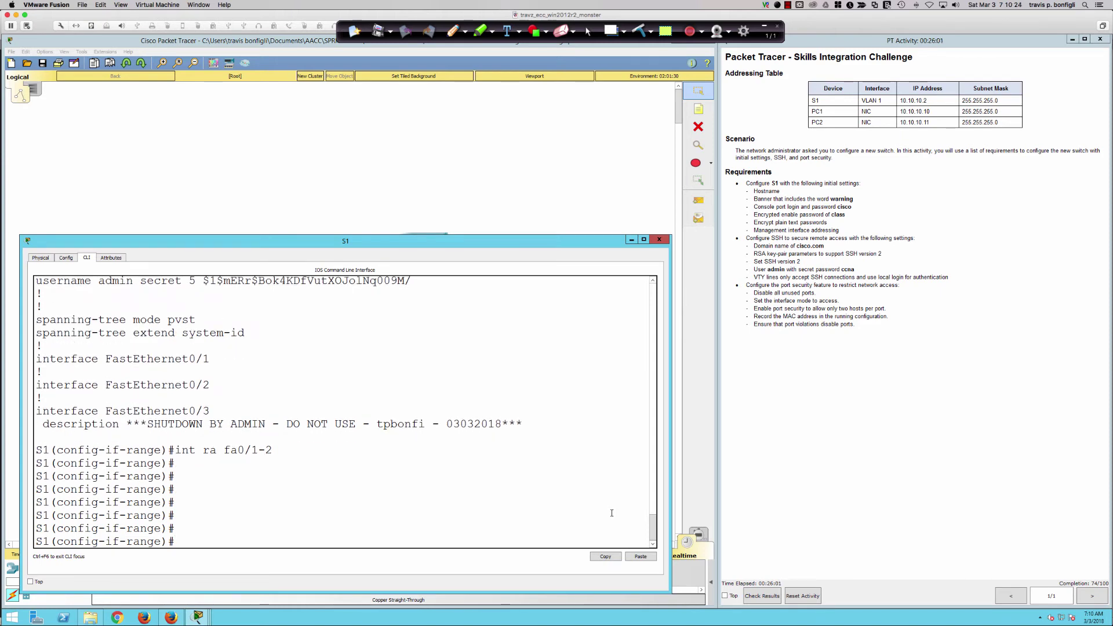
{"action": "type", "text": "swi"}
{"action": "key", "text": "Tab"}
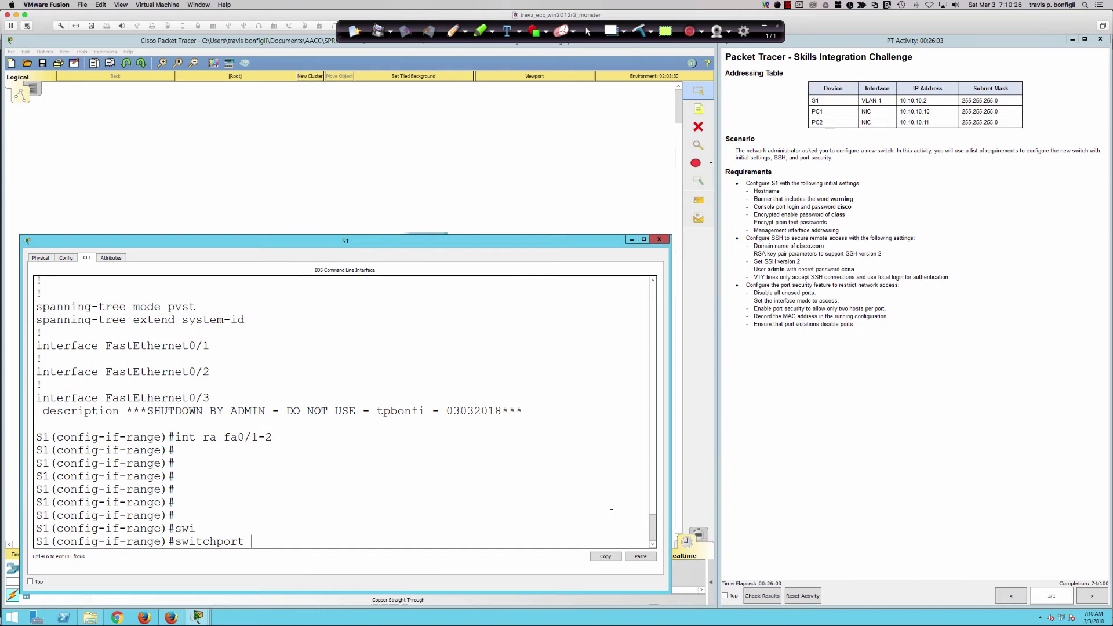
{"action": "type", "text": "mode acc"}
{"action": "key", "text": "Tab"}
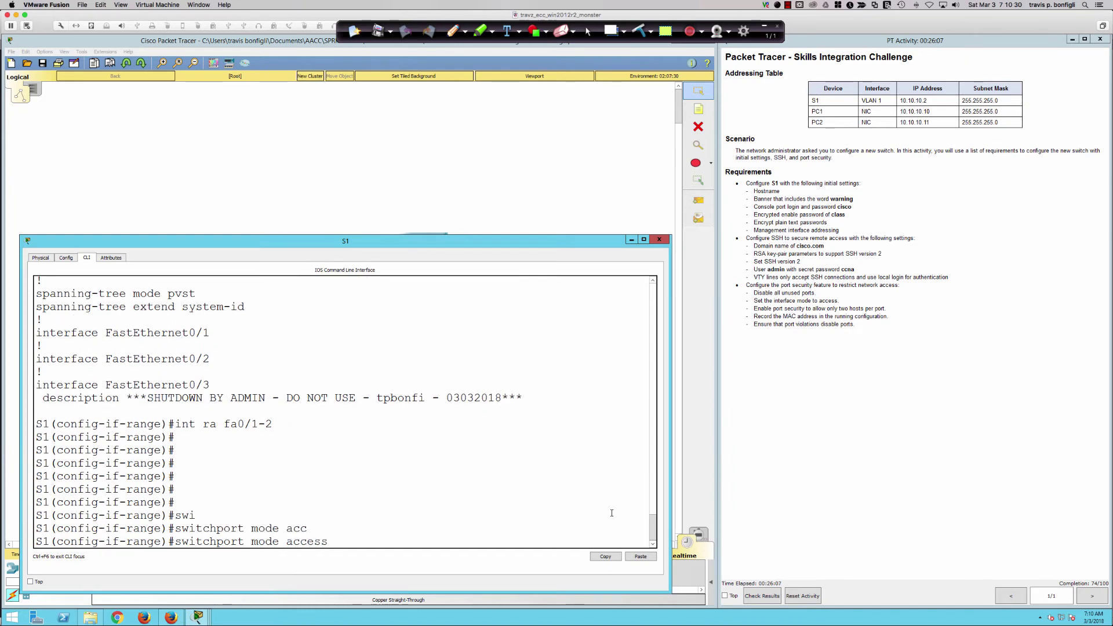
{"action": "key", "text": "Return"}
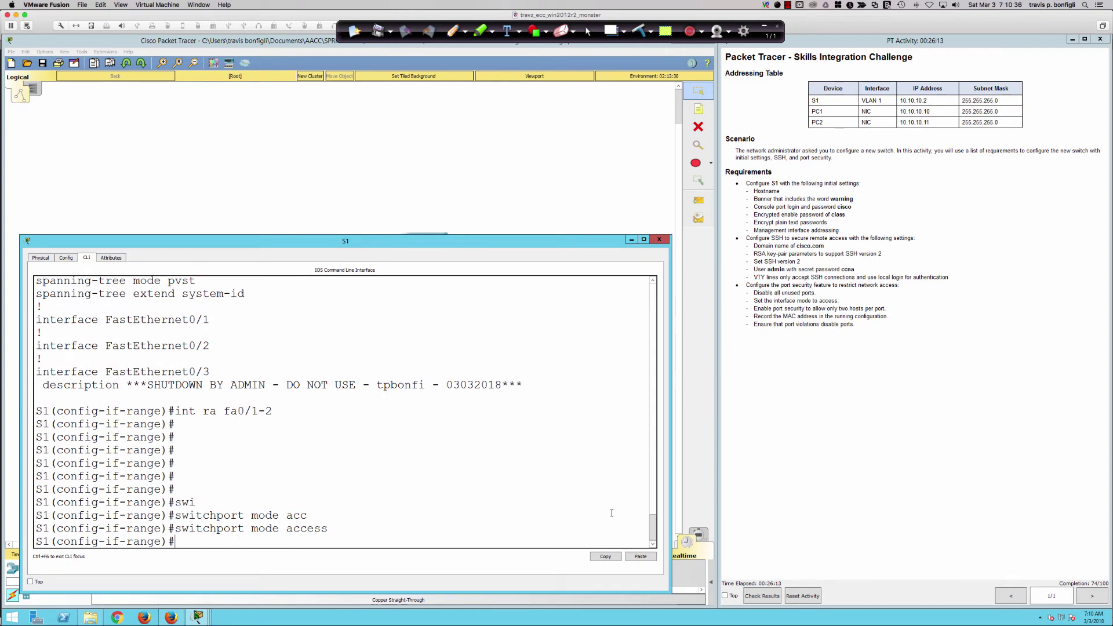
{"action": "key", "text": "Return"}
{"action": "key", "text": "Return"}
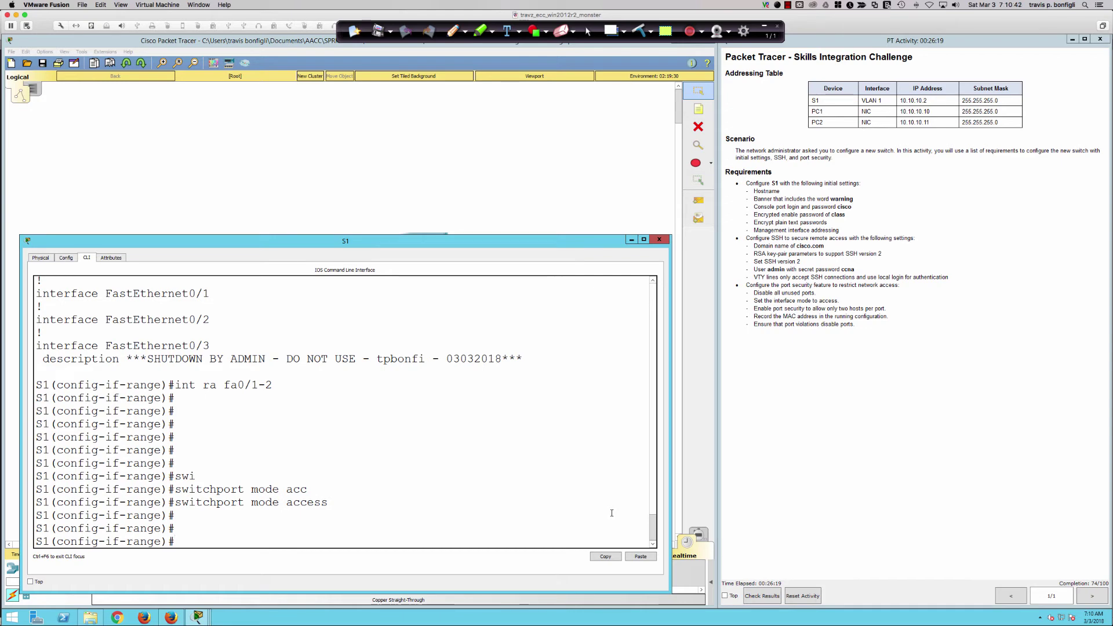
List the available switchport port-security options with ?
{"action": "type", "text": "swi"}
{"action": "key", "text": "Tab"}
{"action": "type", "text": "port"}
{"action": "key", "text": "Tab"}
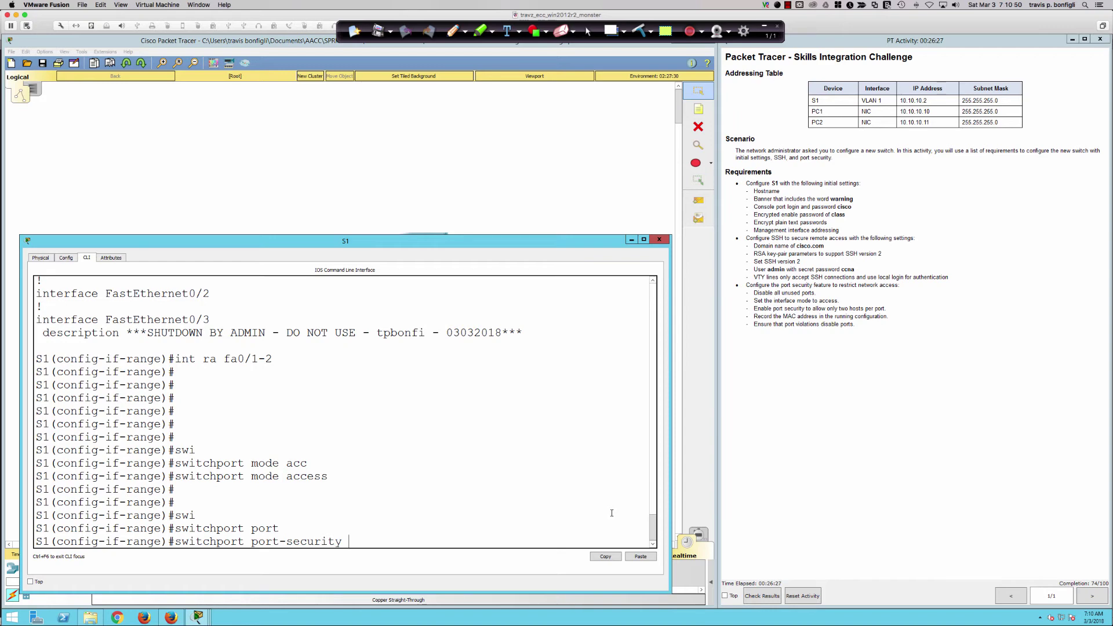
{"action": "type", "text": "?"}
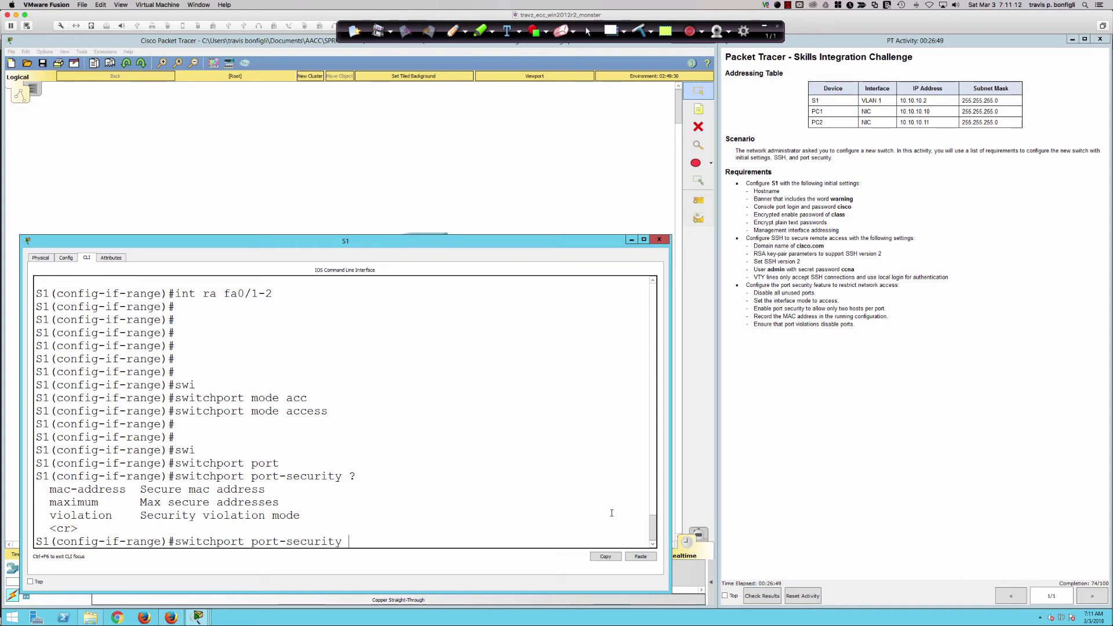
Enable port security on Fa0/1–2 and set switchport port-security maximum 2.
{"action": "key", "text": "Return"}
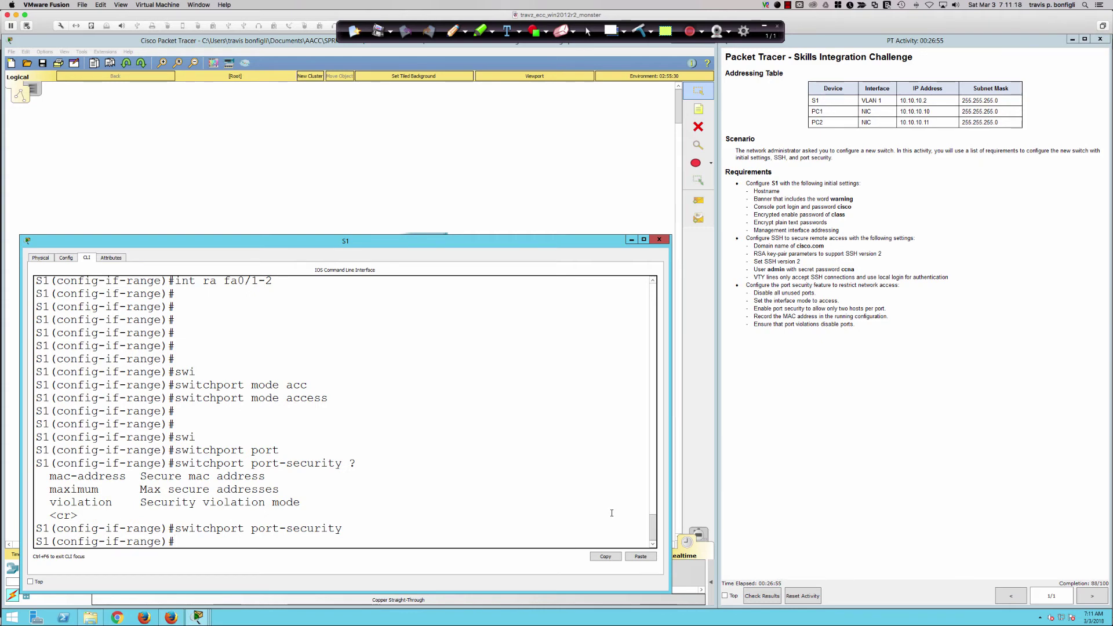
{"action": "type", "text": "swi"}
{"action": "key", "text": "Tab"}
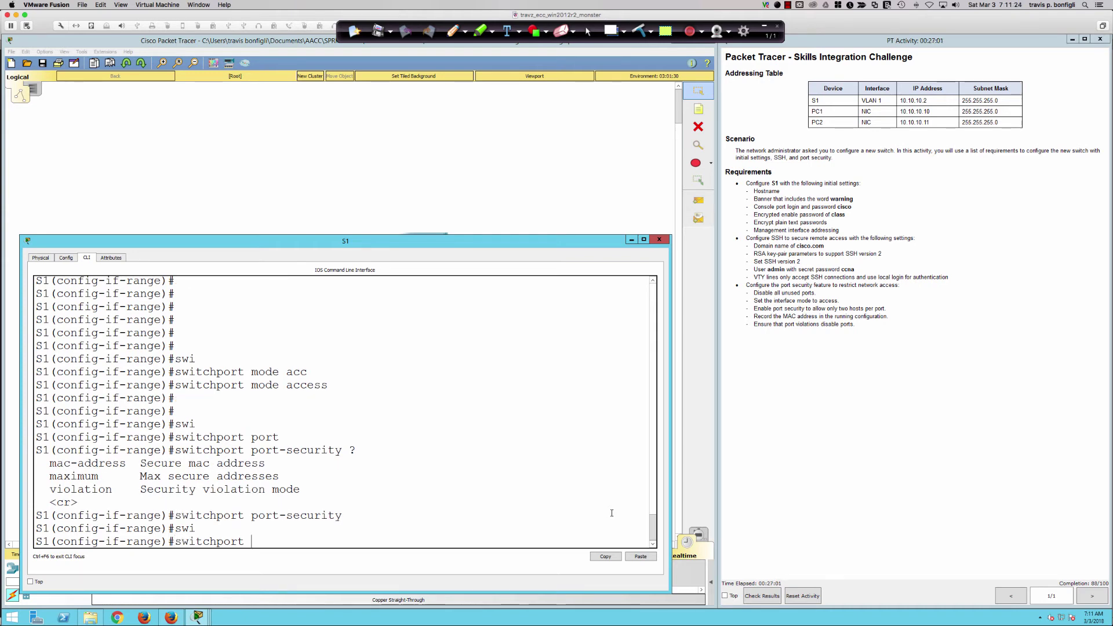
{"action": "type", "text": "port"}
{"action": "key", "text": "Tab"}
{"action": "type", "text": "max"}
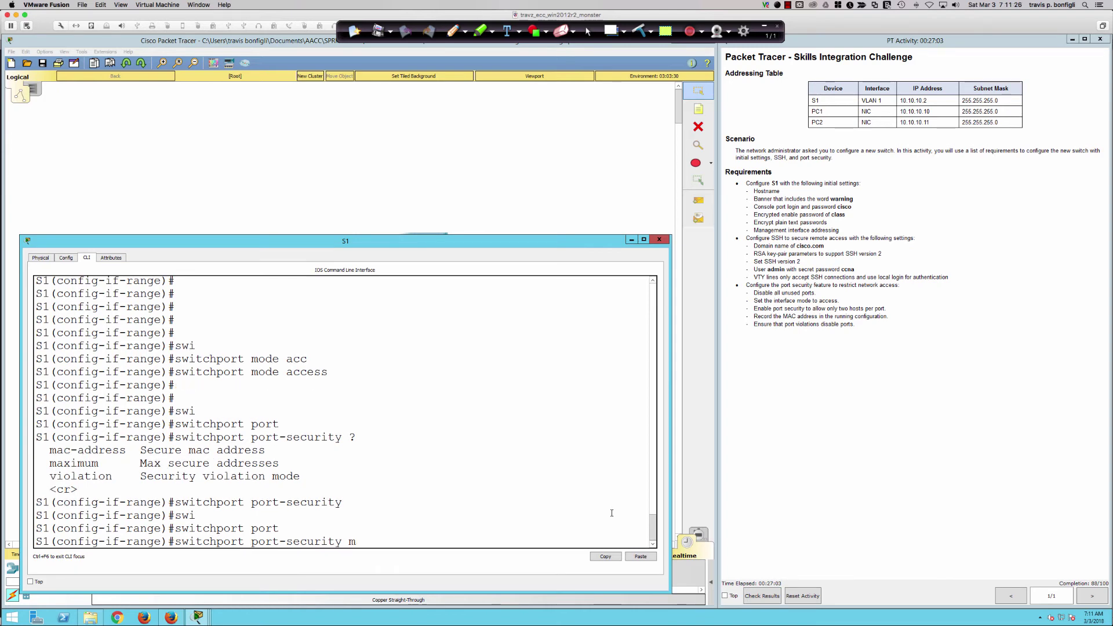
{"action": "key", "text": "Tab"}
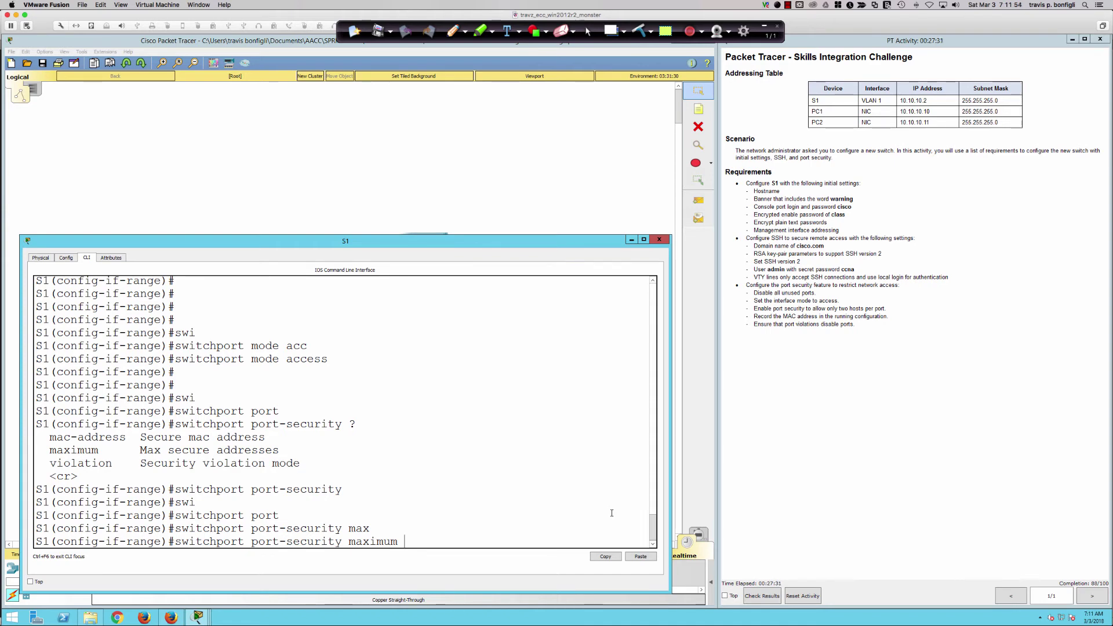
{"action": "type", "text": "?"}
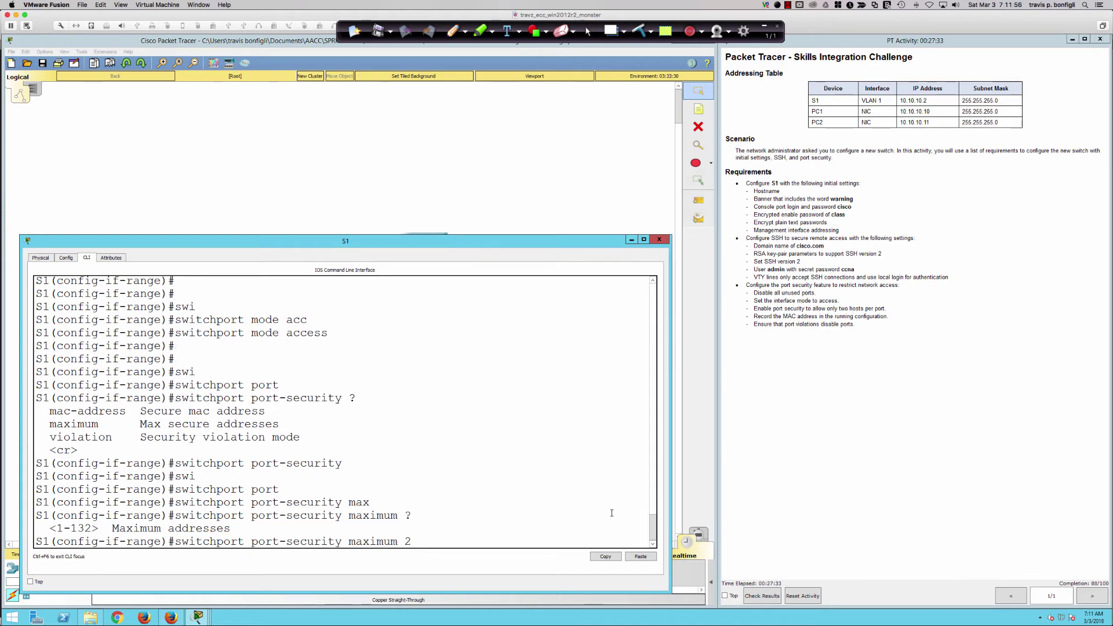
{"action": "key", "text": "Return"}
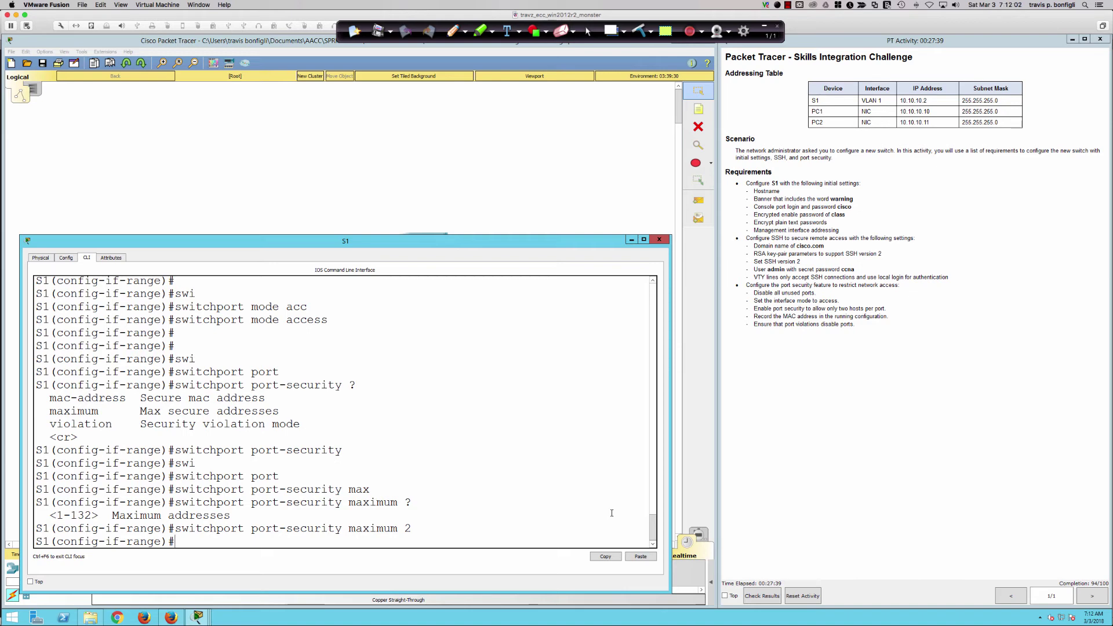
{"action": "key", "text": "Return"}
{"action": "key", "text": "Return"}
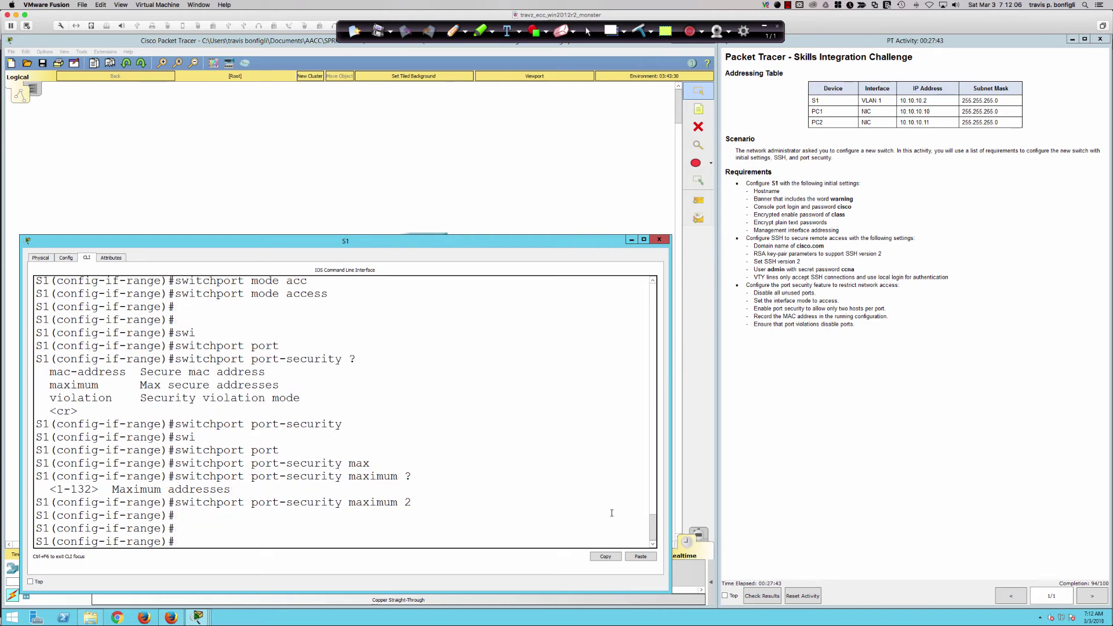
{"action": "type", "text": "swi"}
{"action": "key", "text": "Tab"}
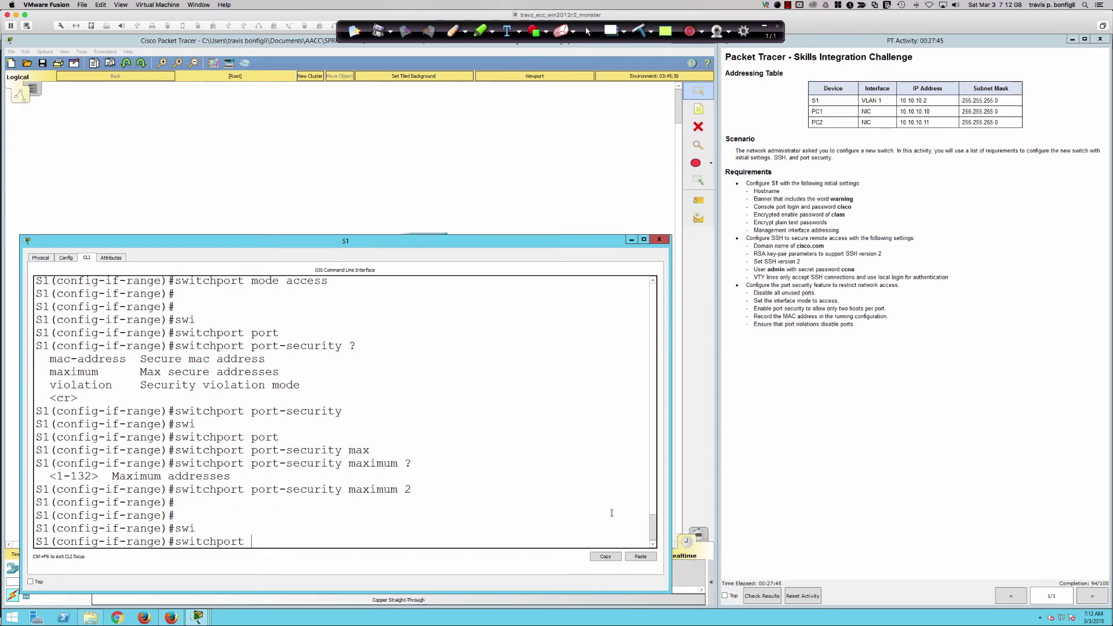
Check the mac-address options and apply switchport port-security mac-address sticky to Fa0/1–2.
{"action": "type", "text": "port"}
{"action": "key", "text": "Tab"}
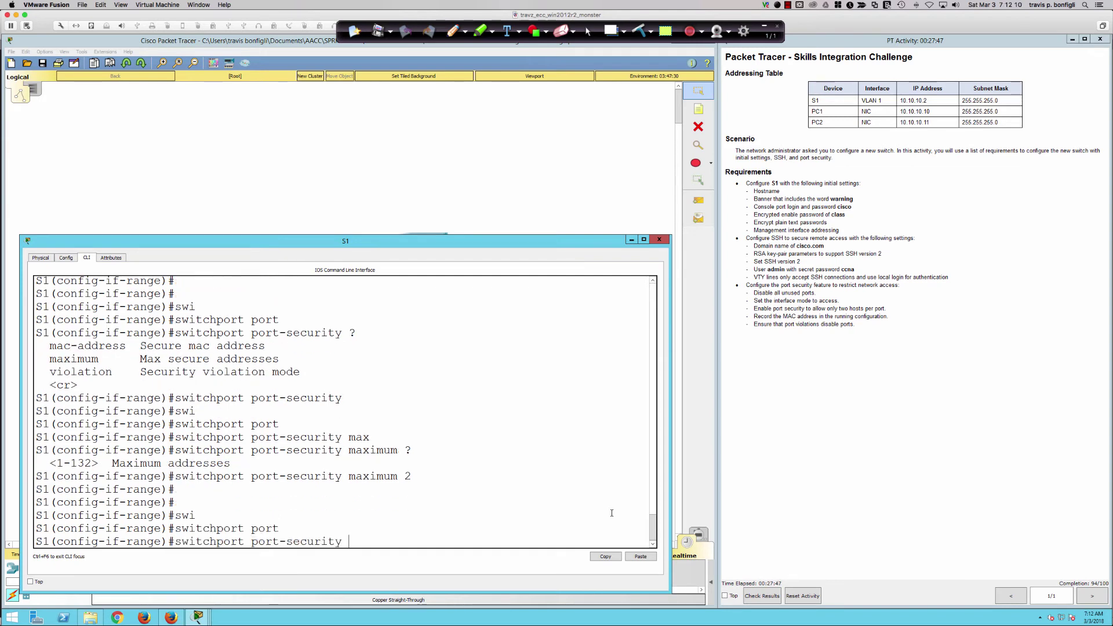
{"action": "type", "text": "mac"}
{"action": "key", "text": "Tab"}
{"action": "type", "text": "?"}
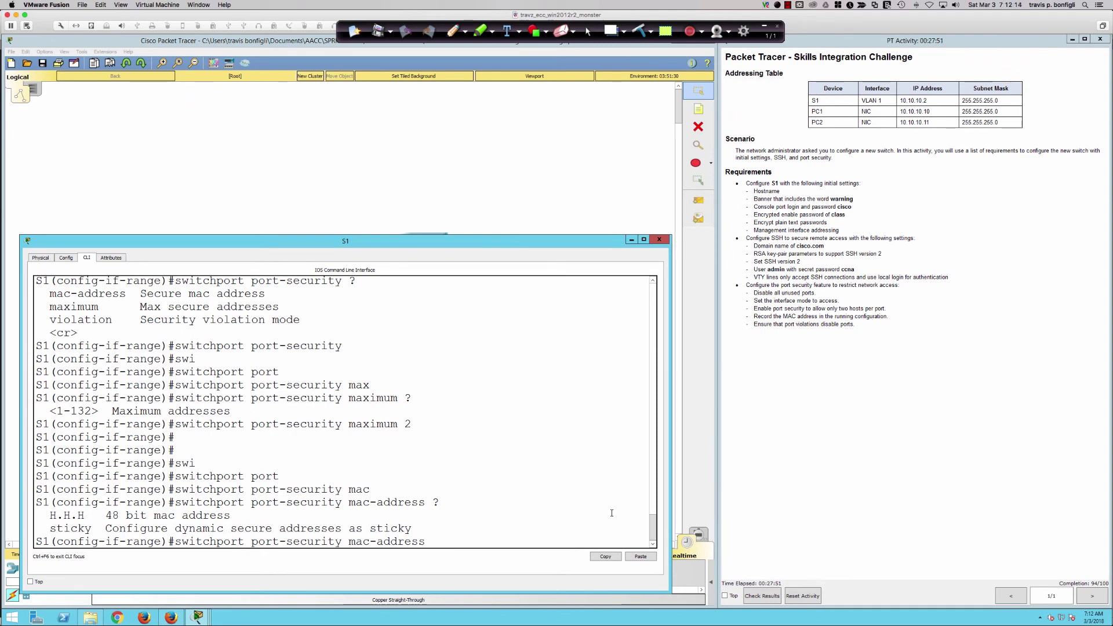
{"action": "type", "text": "sticky"}
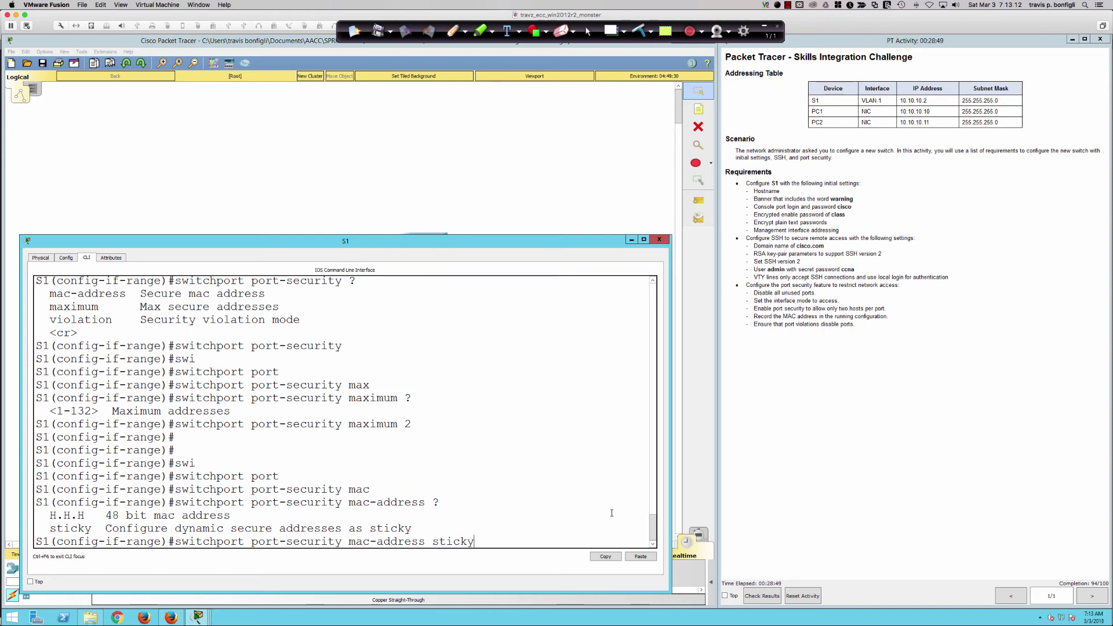
{"action": "key", "text": "Return"}
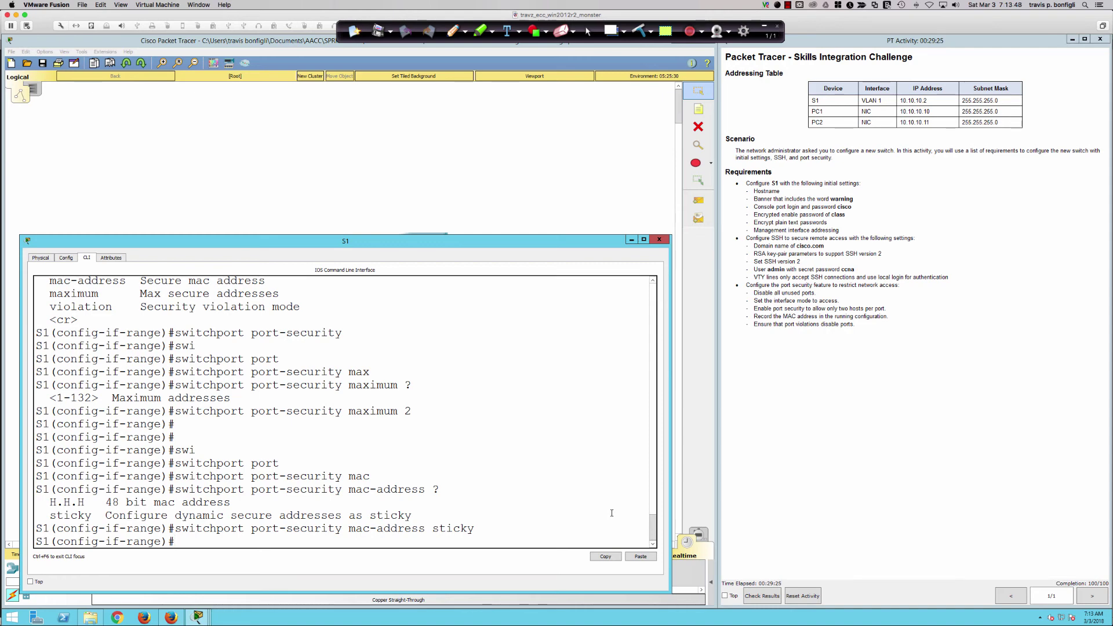
Set switchport port-security violation shutdown on Fa0/1–2, then display the running config.
{"action": "type", "text": "swi"}
{"action": "key", "text": "Tab"}
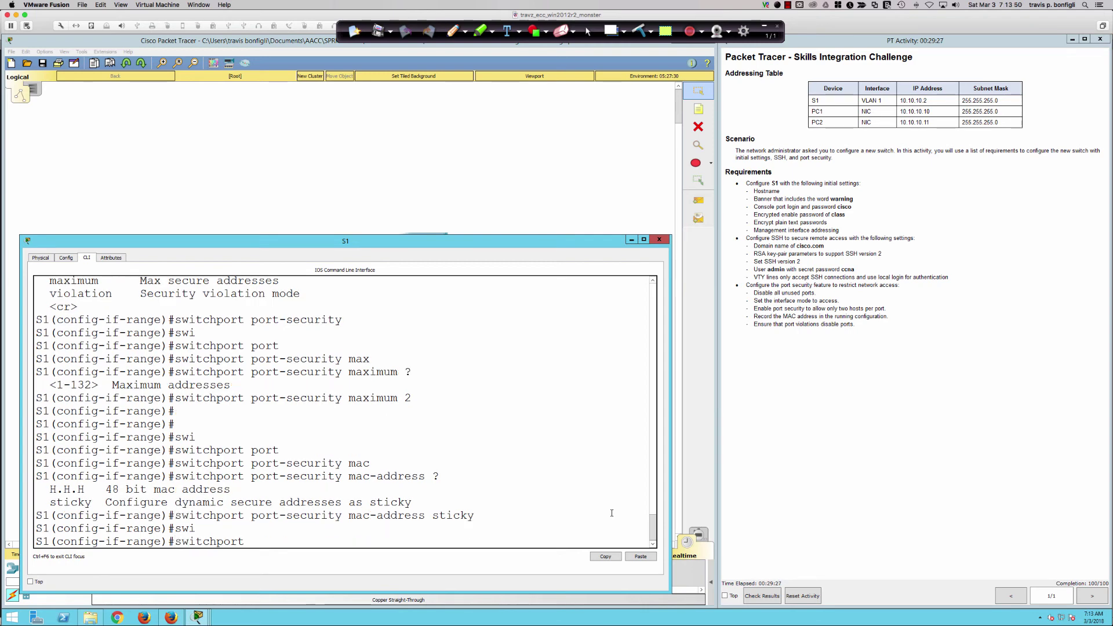
{"action": "type", "text": "port"}
{"action": "key", "text": "Tab"}
{"action": "type", "text": "vi"}
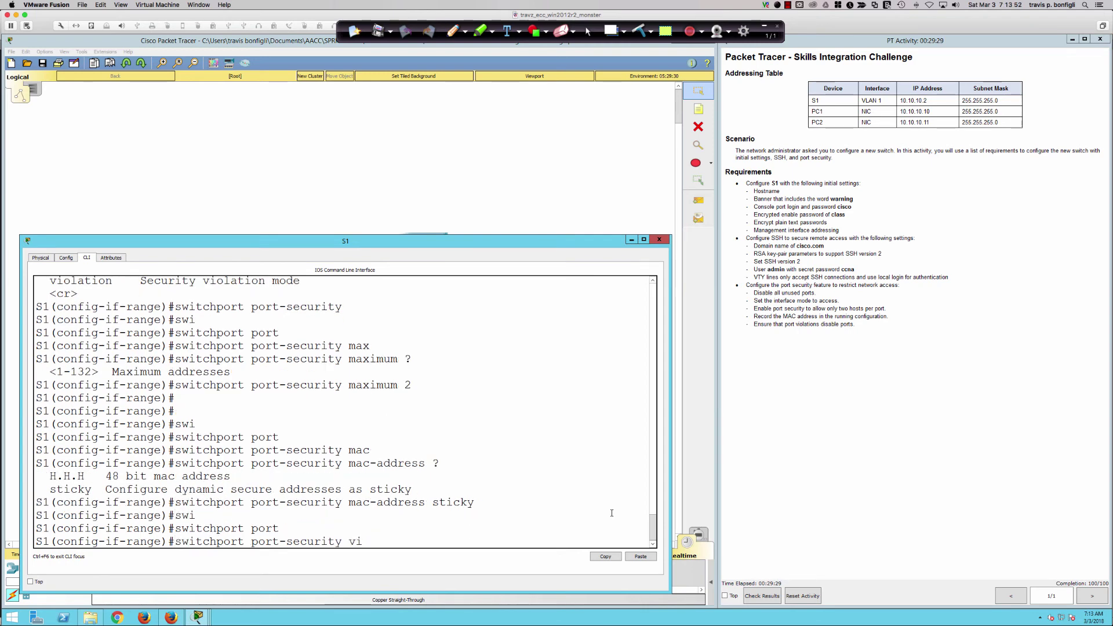
{"action": "key", "text": "Tab"}
{"action": "type", "text": "?"}
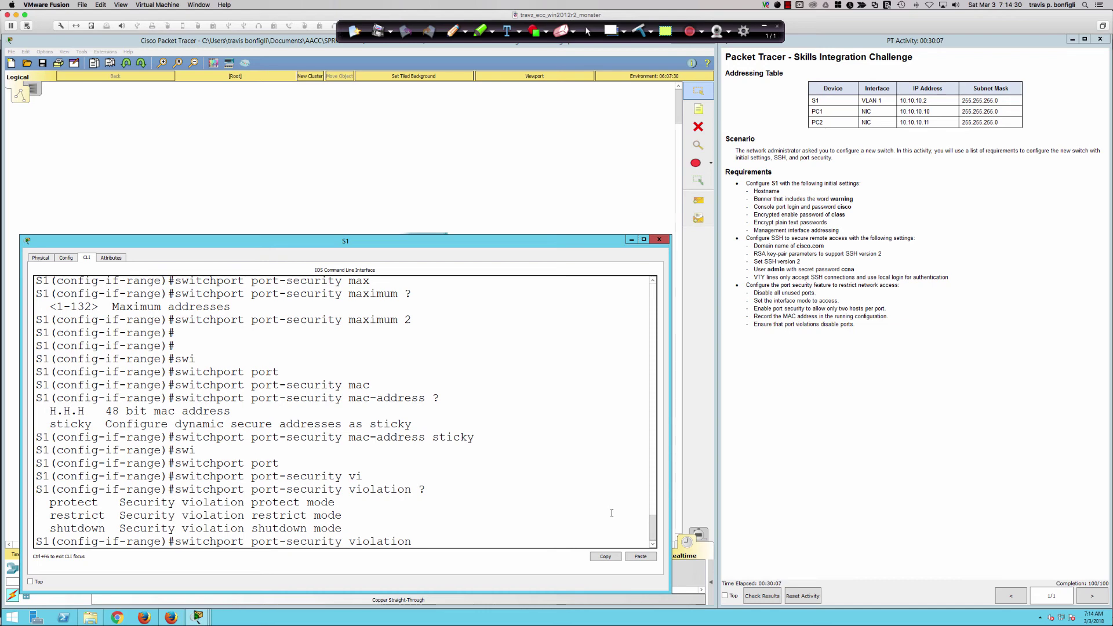
{"action": "type", "text": "sh"}
{"action": "key", "text": "Tab"}
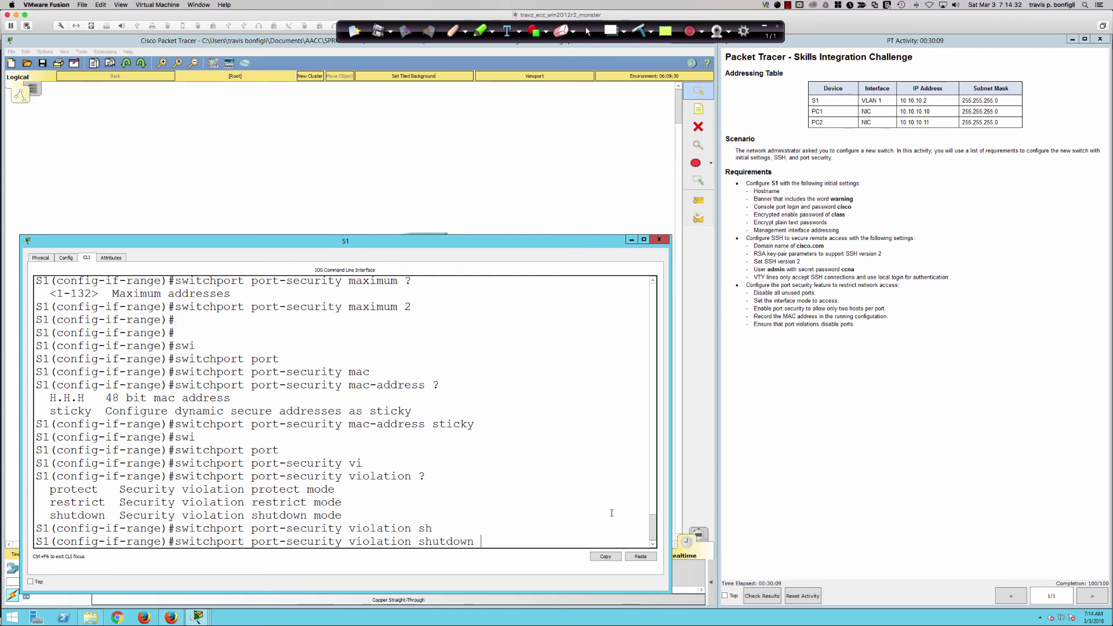
{"action": "key", "text": "Return"}
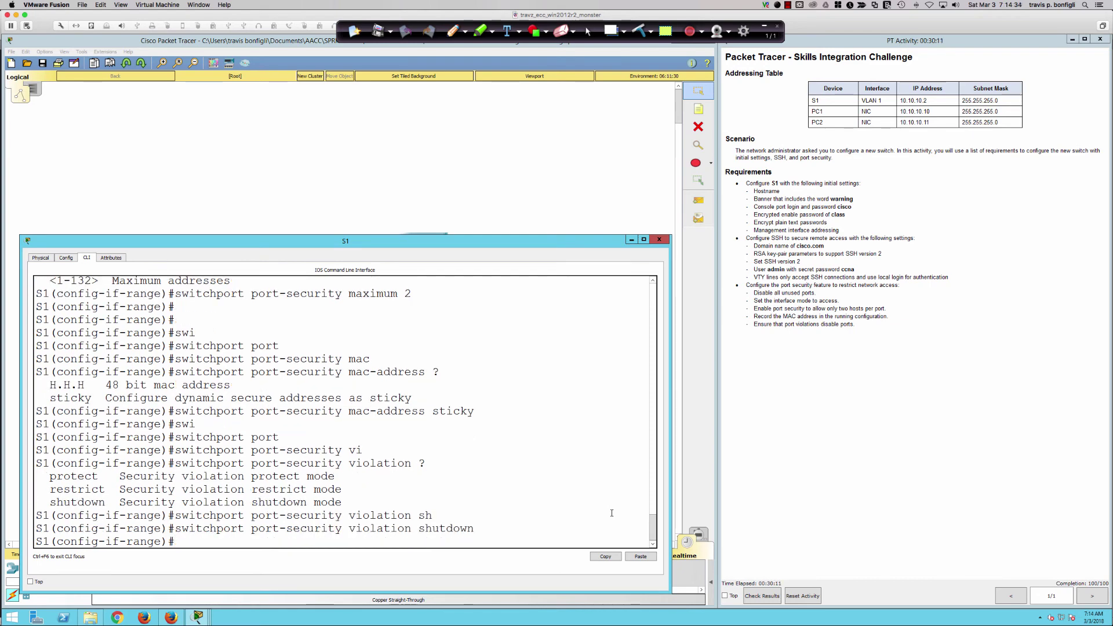
{"action": "key", "text": "Return"}
{"action": "key", "text": "Return"}
{"action": "key", "text": "Return"}
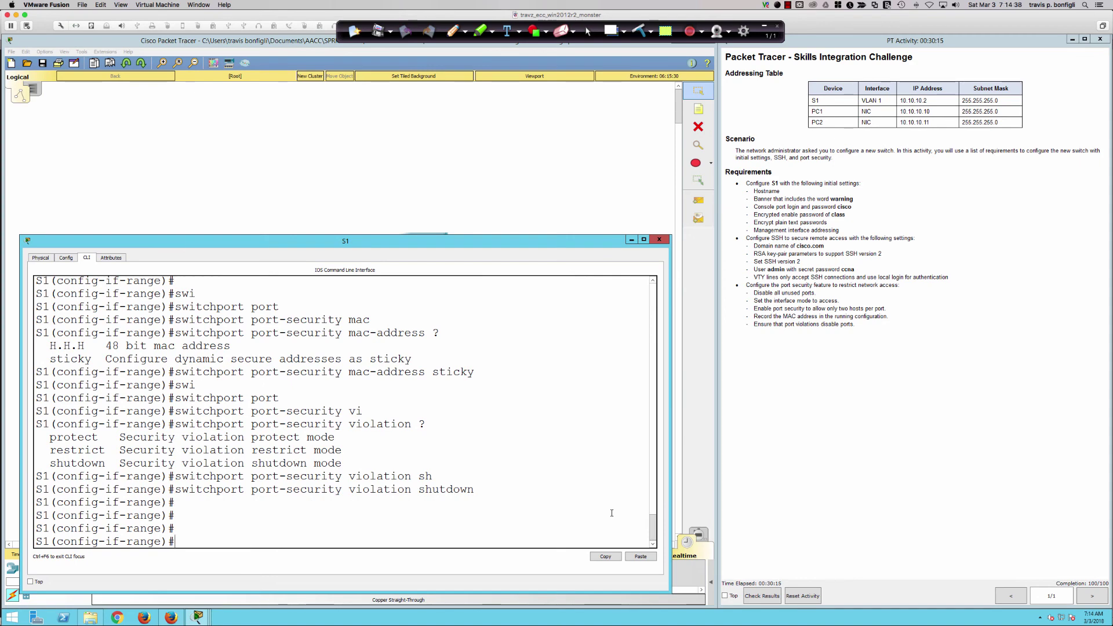
{"action": "type", "text": "do sh run"}
{"action": "key", "text": "Return"}
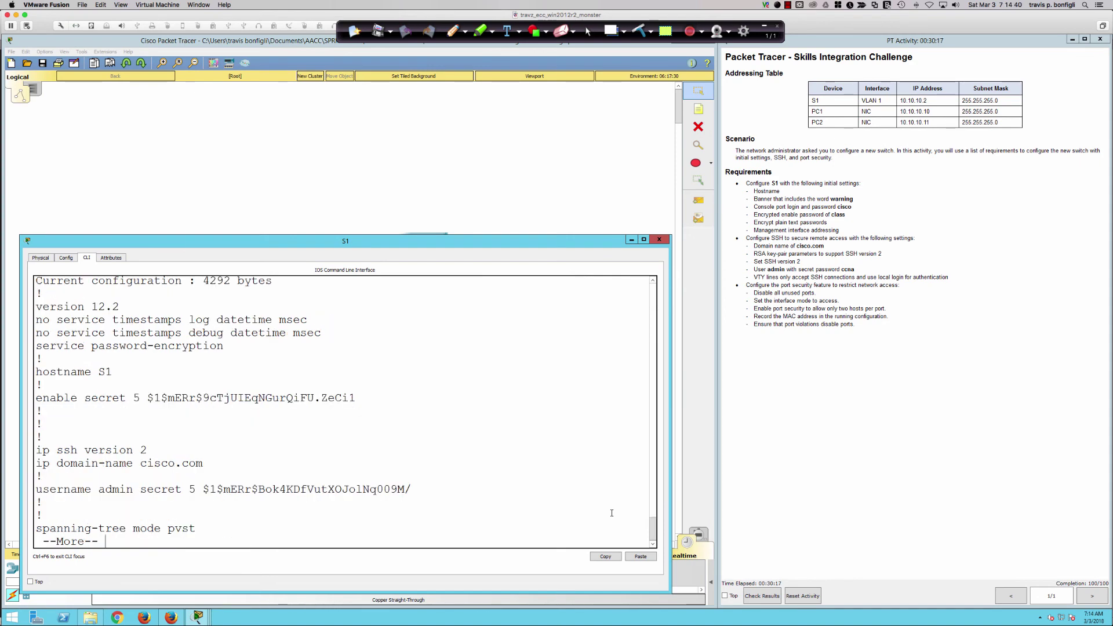
Page through S1's running config to confirm port-security lines on Fa0/1 and Fa0/2, then quit the listing.
{"action": "key", "text": "Return"}
{"action": "key", "text": "Return"}
{"action": "key", "text": "Return"}
{"action": "key", "text": "Return"}
{"action": "key", "text": "Return"}
{"action": "key", "text": "Return"}
{"action": "key", "text": "Return"}
{"action": "key", "text": "Return"}
{"action": "key", "text": "Return"}
{"action": "key", "text": "Return"}
{"action": "key", "text": "Return"}
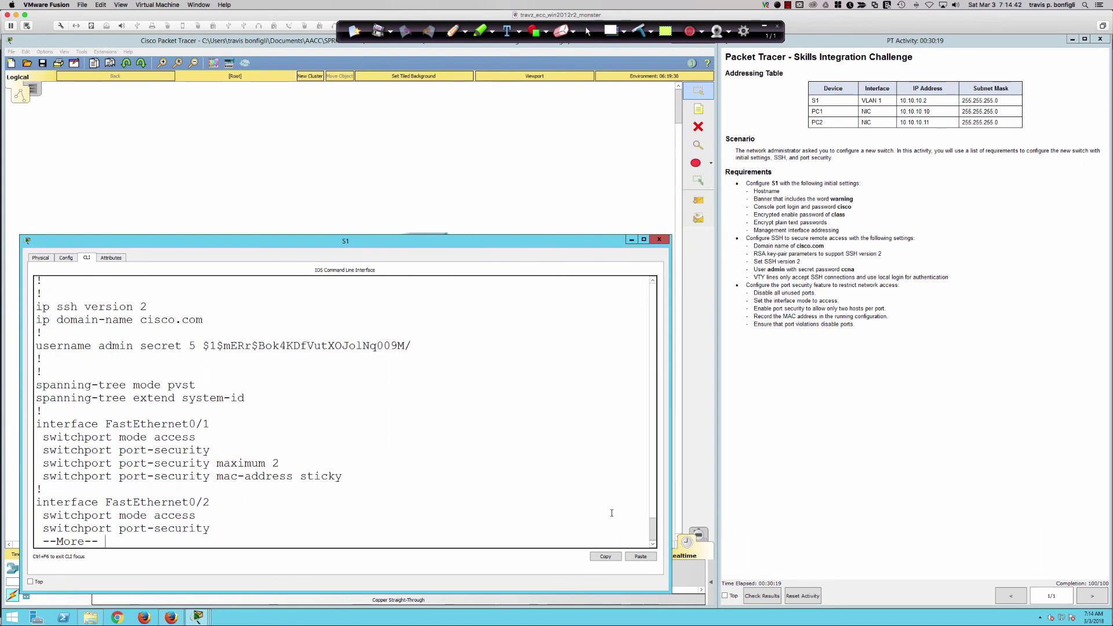
{"action": "key", "text": "Return"}
{"action": "key", "text": "Return"}
{"action": "key", "text": "Return"}
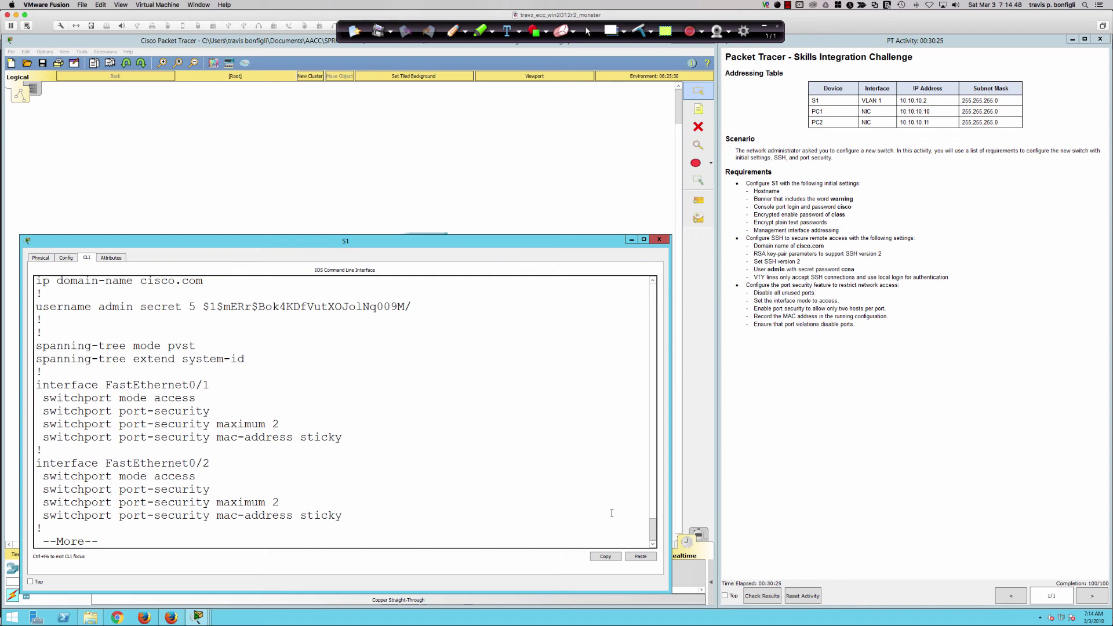
{"action": "type", "text": "q"}
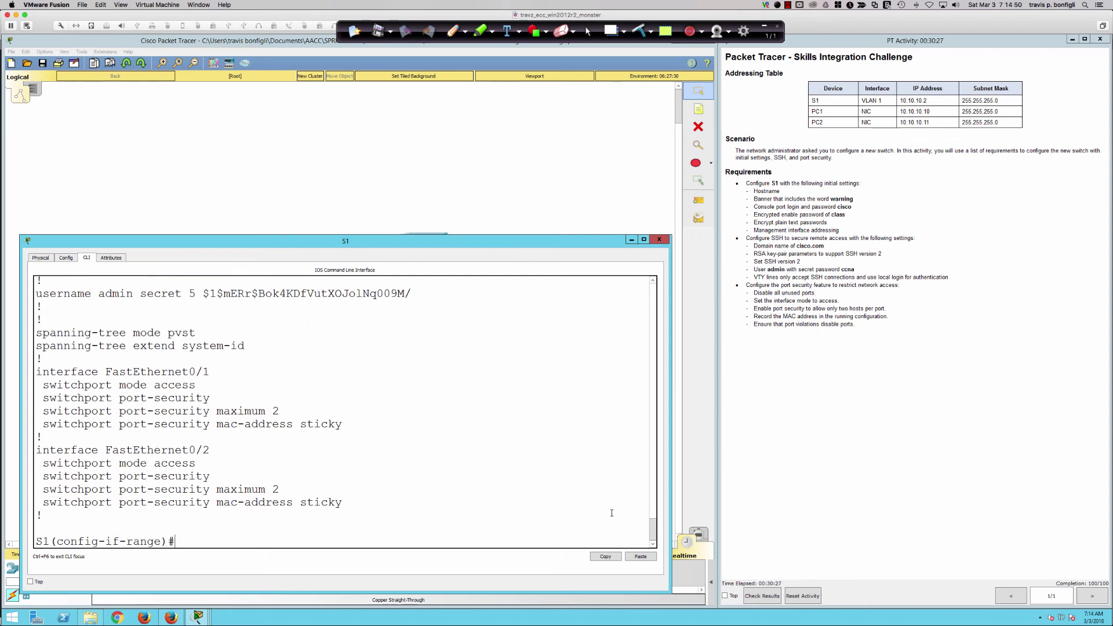
{"action": "type", "text": "switchport port-security violation shutdown"}
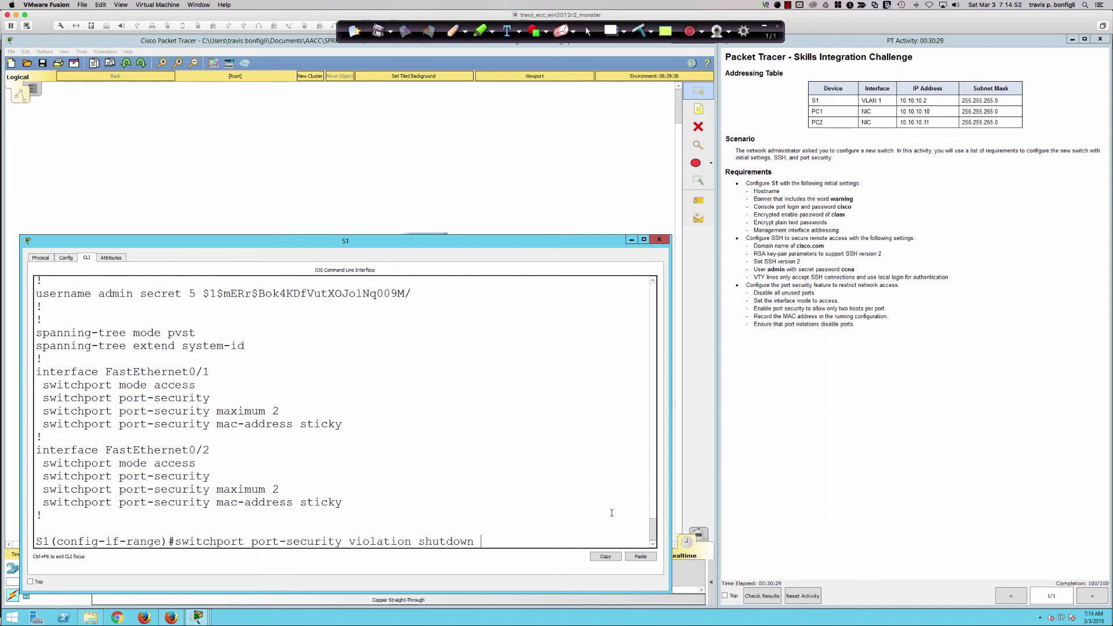
Apply 'switchport port-security violation shutdown' to Fa0/1–2 and page through the running config with 'do sh r'.
{"action": "key", "text": "Return"}
{"action": "key", "text": "Return"}
{"action": "key", "text": "Return"}
{"action": "key", "text": "Return"}
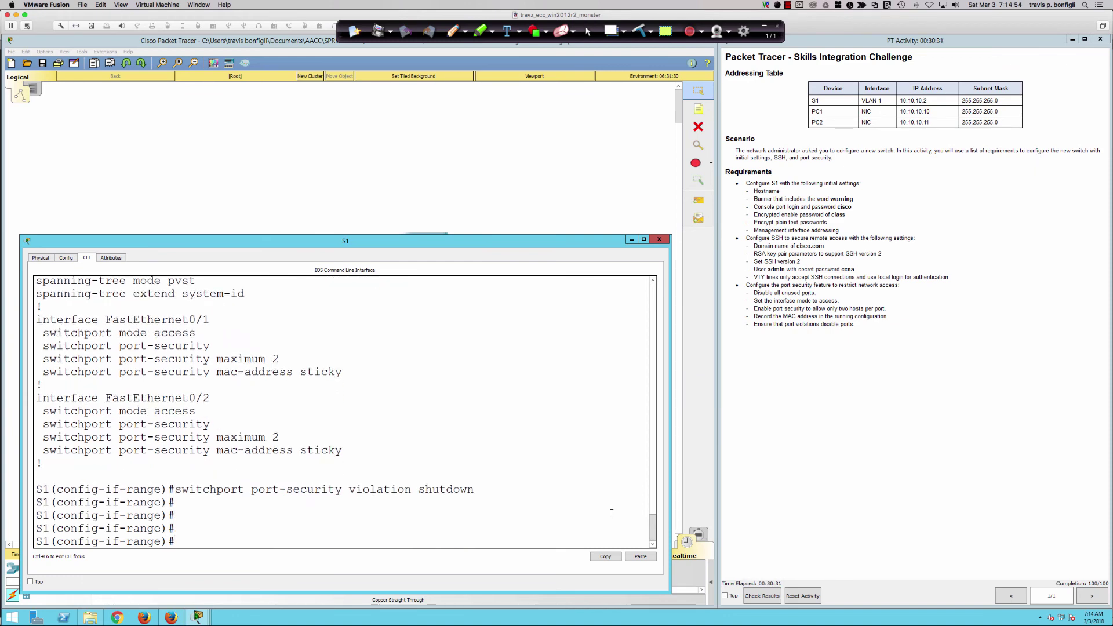
{"action": "type", "text": "do sh r"}
{"action": "key", "text": "Return"}
{"action": "key", "text": "space"}
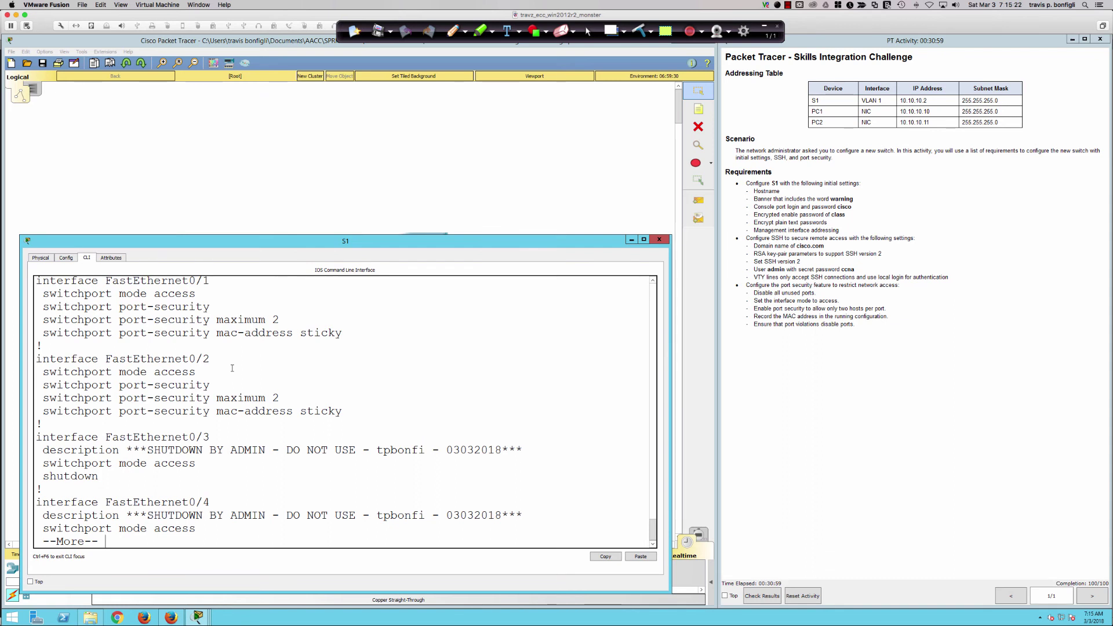
Quit the config listing and enter interface configuration for Fa0/3.
{"action": "key", "text": "q"}
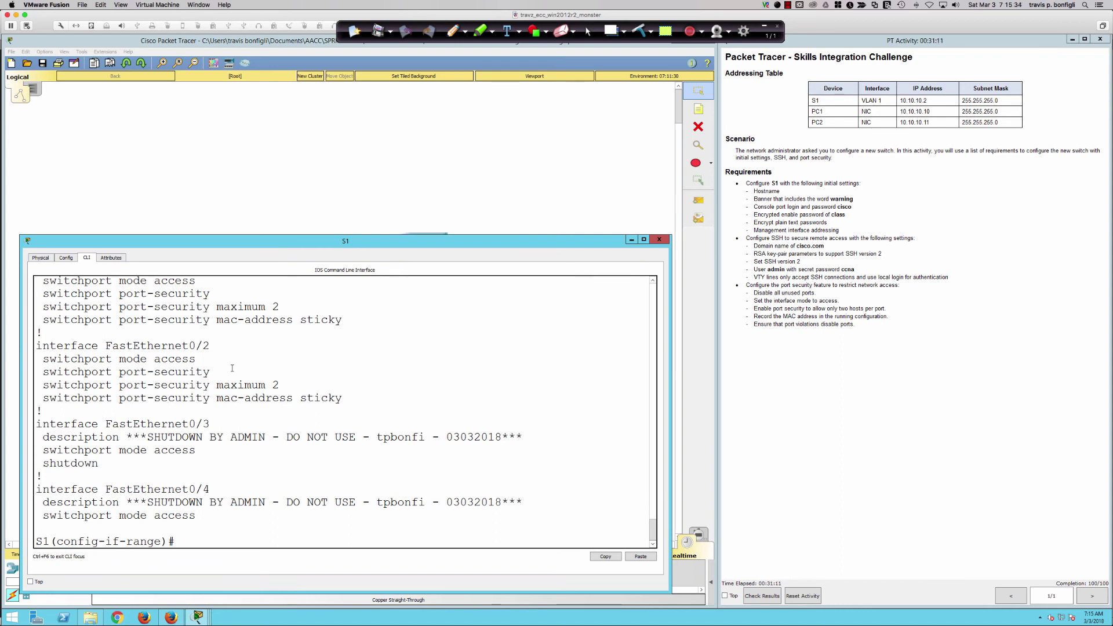
{"action": "type", "text": "int fa0/2"}
{"action": "key", "text": "Return"}
{"action": "type", "text": "int fa0/"}
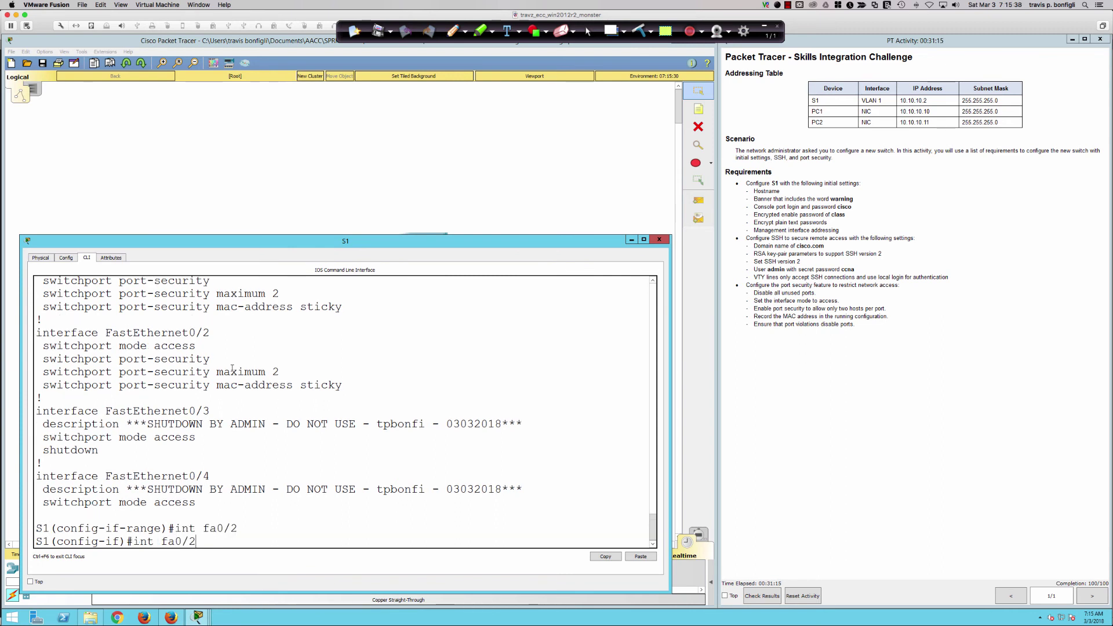
{"action": "type", "text": "3"}
{"action": "key", "text": "Return"}
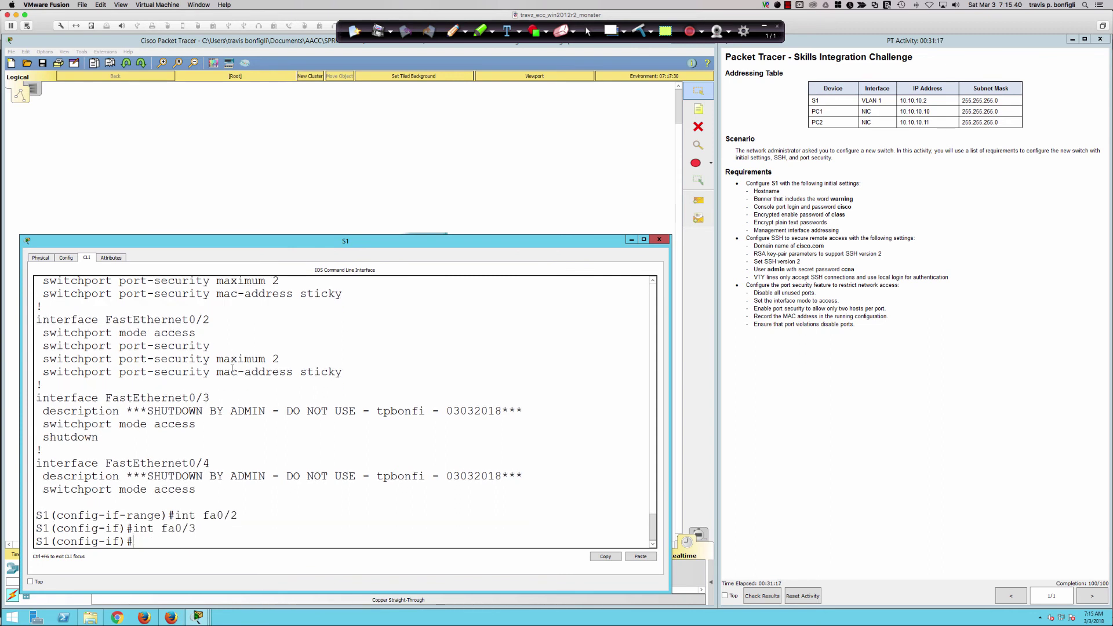
Set 'switchport port-security maximum 2' on Fa0/3 and display the running config again.
{"action": "type", "text": "swi"}
{"action": "key", "text": "Tab"}
{"action": "type", "text": "port"}
{"action": "key", "text": "Tab"}
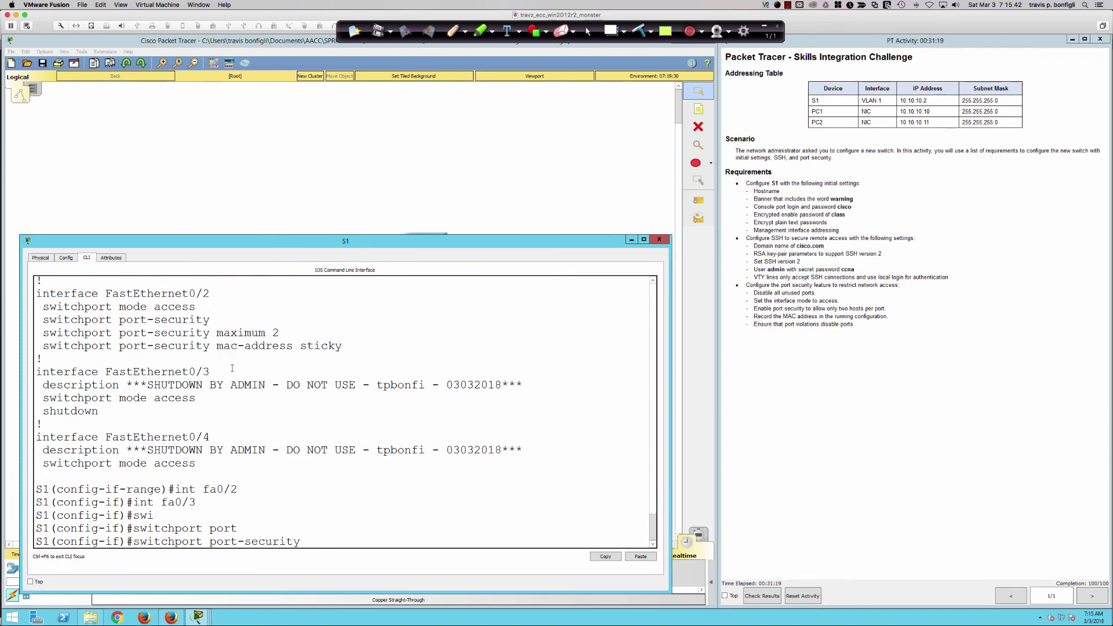
{"action": "type", "text": "max"}
{"action": "key", "text": "Tab"}
{"action": "type", "text": "2"}
{"action": "key", "text": "Return"}
{"action": "type", "text": "do sh run"}
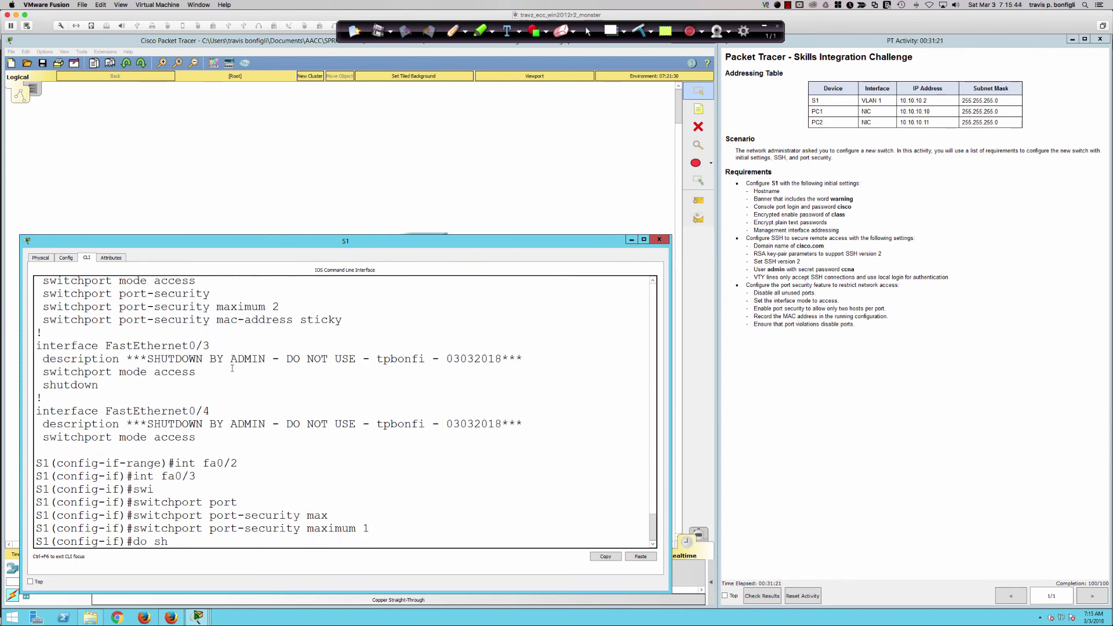
{"action": "key", "text": "Return"}
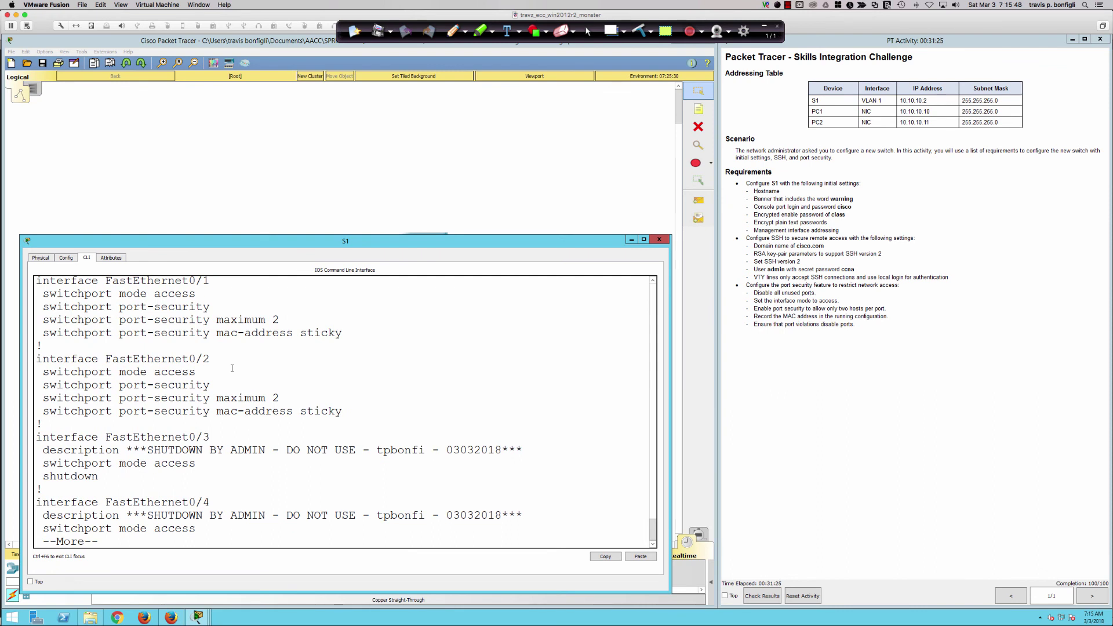
{"action": "left_click_drag", "start_coordinate": [141, 450], "coordinate": [205, 462]}
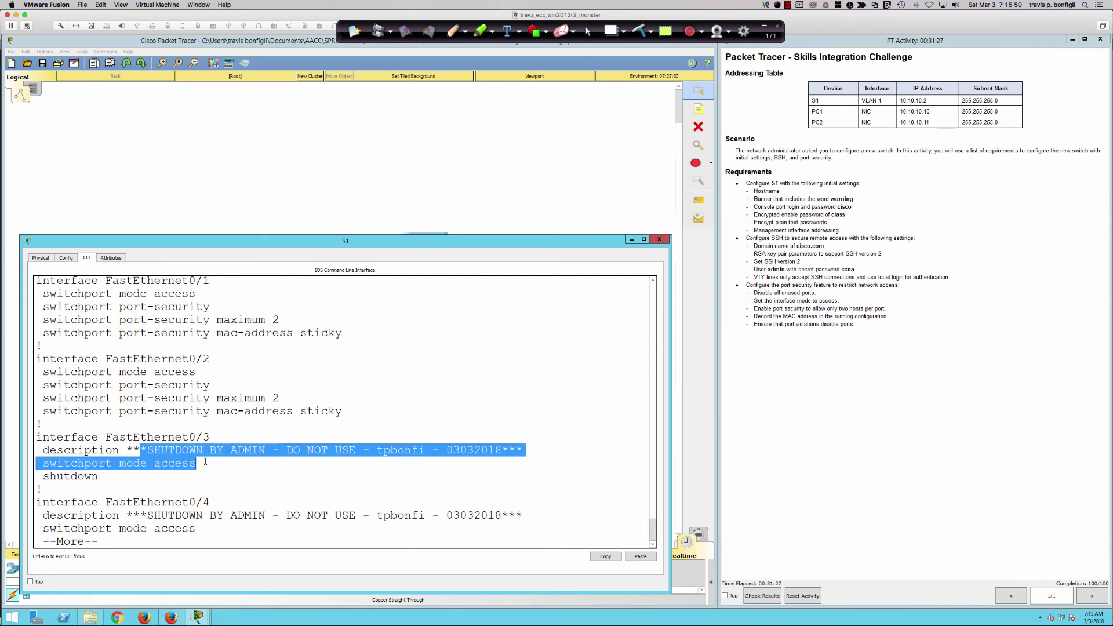
{"action": "left_click", "coordinate": [341, 415]}
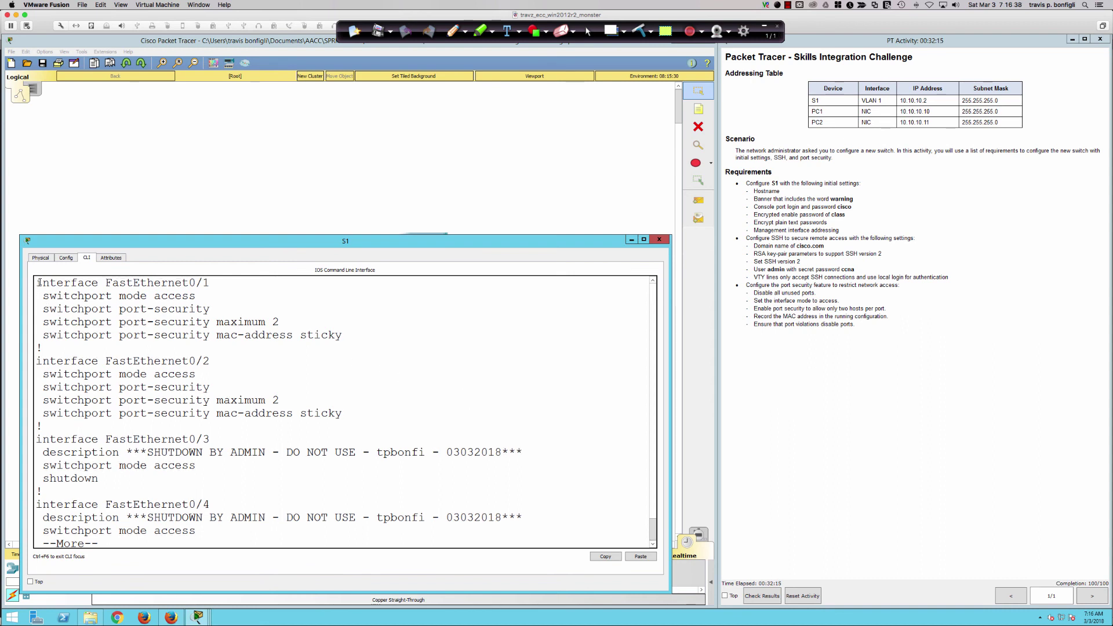
{"action": "left_click_drag", "start_coordinate": [36, 282], "coordinate": [378, 431]}
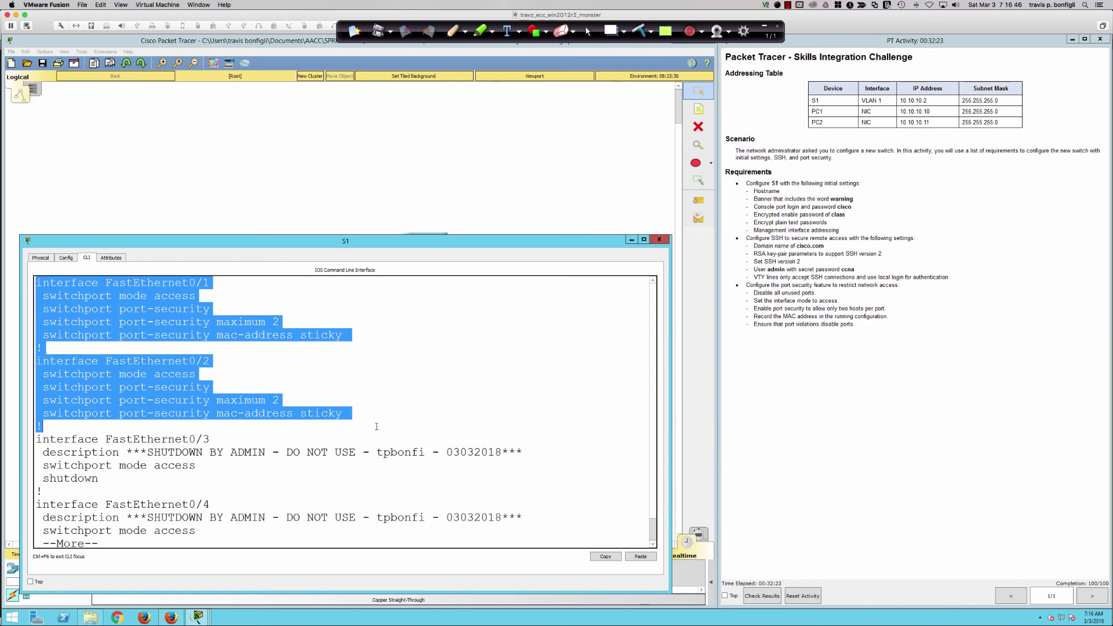
{"action": "left_click", "coordinate": [298, 372]}
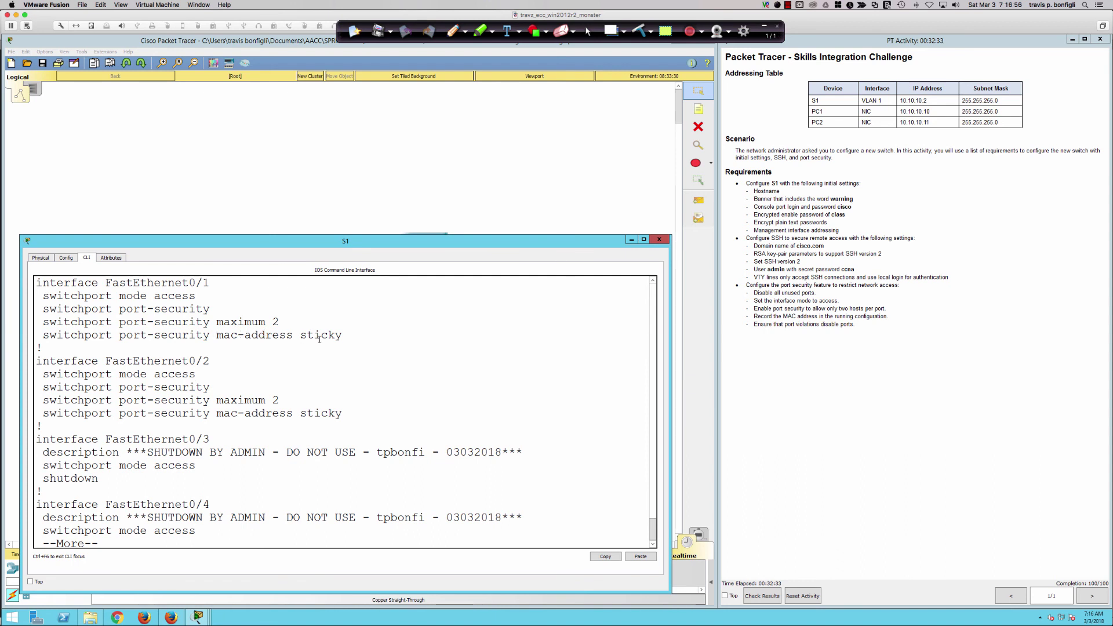
{"action": "left_click_drag", "start_coordinate": [349, 336], "coordinate": [92, 283]}
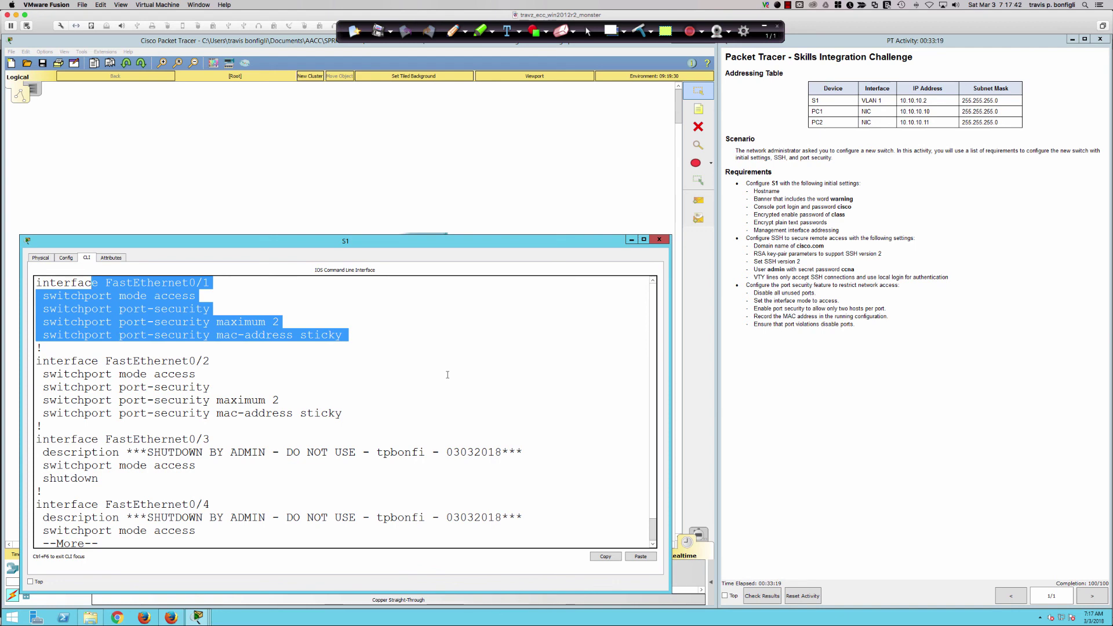
{"action": "left_click", "coordinate": [414, 395]}
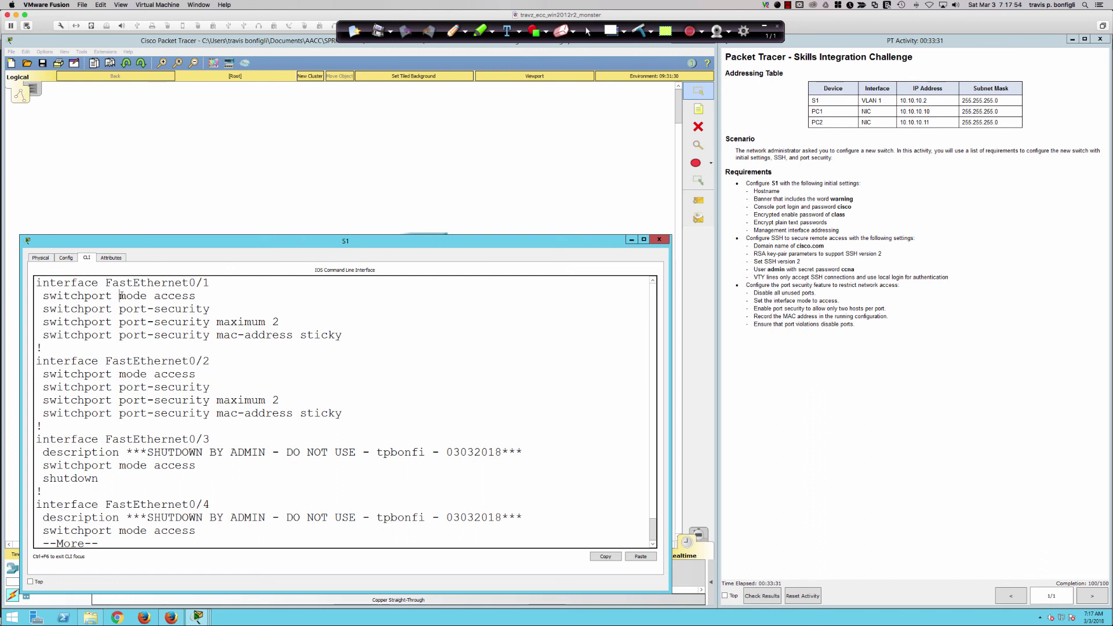
{"action": "left_click_drag", "start_coordinate": [120, 284], "coordinate": [367, 436]}
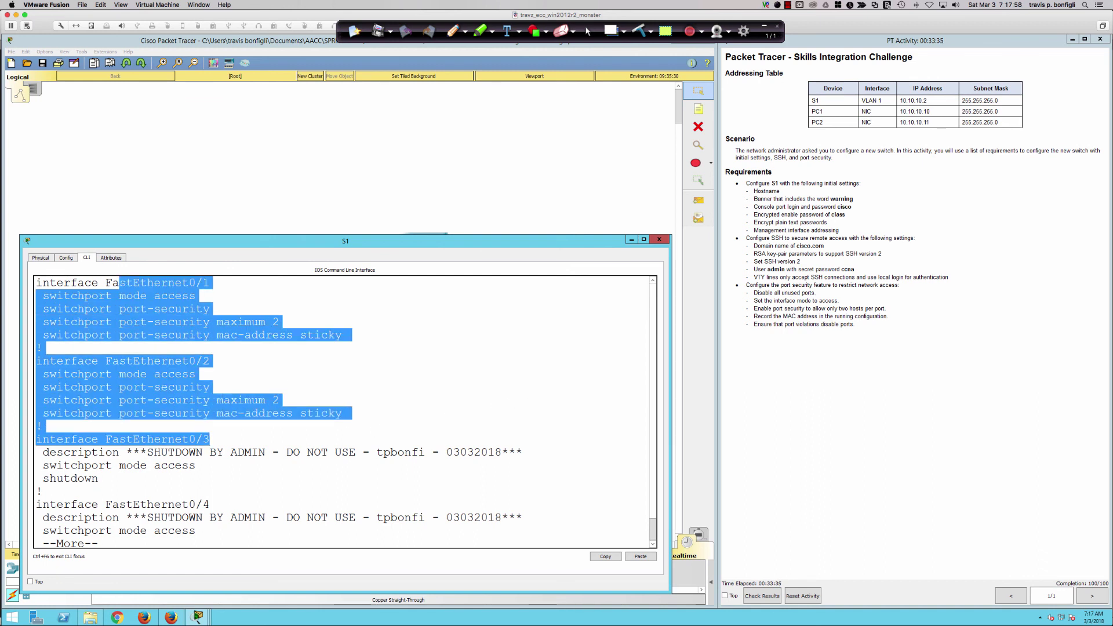
{"action": "key", "text": "ctrl+c"}
{"action": "key", "text": "super+Tab"}
{"action": "key", "text": "super+Tab"}
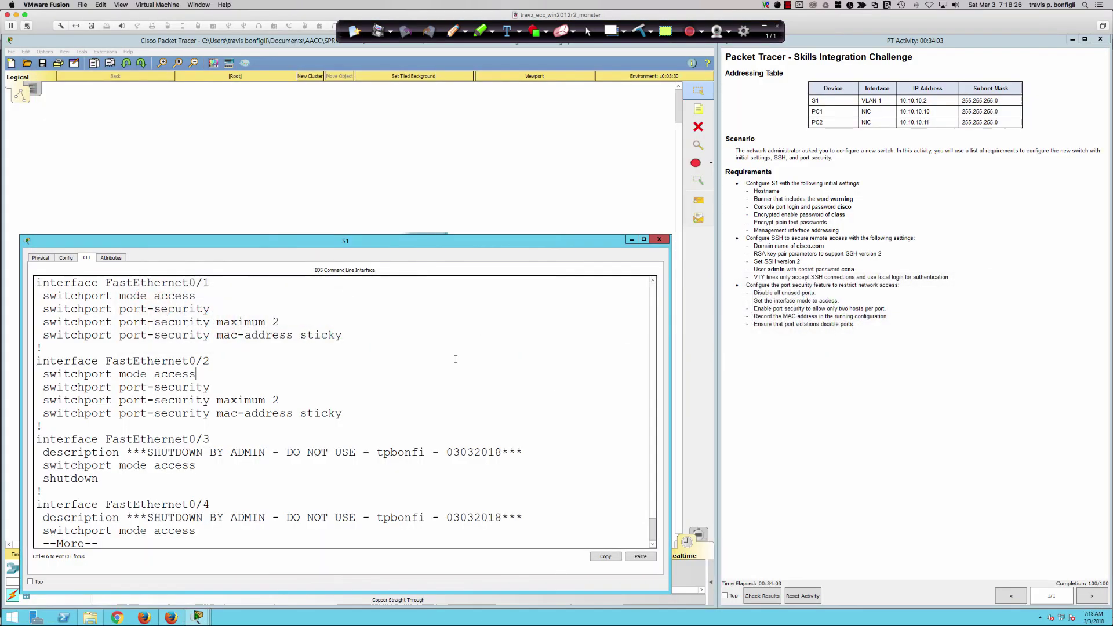
Clear the mistyped command and leave configuration mode with 'end'.
{"action": "type", "text": "qdo ship s"}
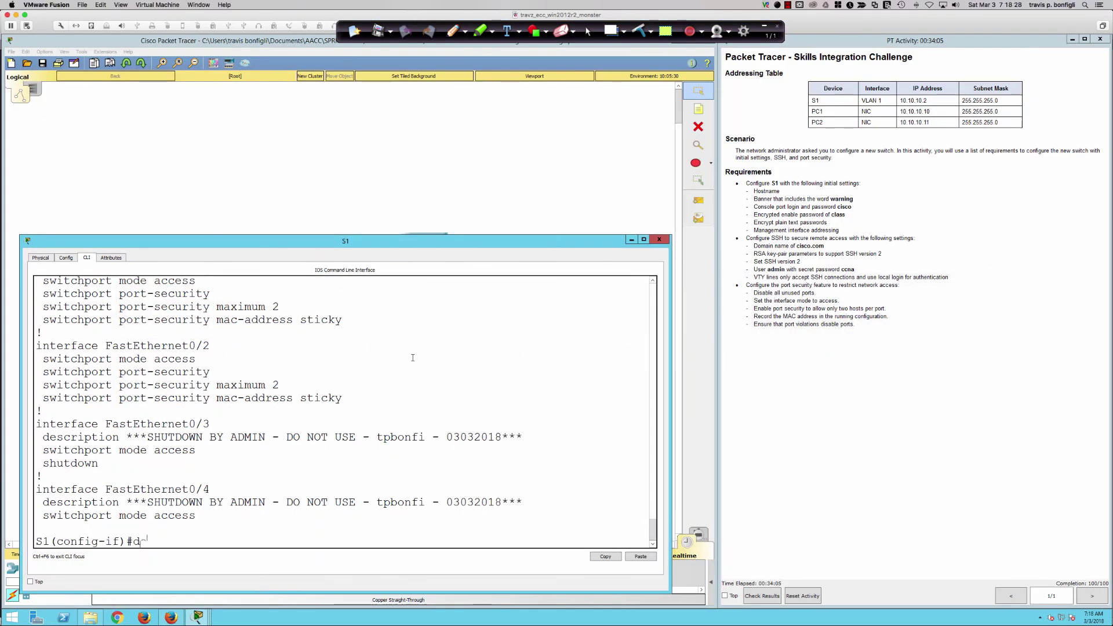
{"action": "key", "text": "BackSpace"}
{"action": "key", "text": "BackSpace"}
{"action": "key", "text": "BackSpace"}
{"action": "key", "text": "BackSpace"}
{"action": "key", "text": "BackSpace"}
{"action": "key", "text": "BackSpace"}
{"action": "key", "text": "BackSpace"}
{"action": "key", "text": "BackSpace"}
{"action": "key", "text": "BackSpace"}
{"action": "type", "text": "end"}
{"action": "key", "text": "Return"}
Run 'sh ssh' and 'sh ip ssh' to confirm S1 has SSH enabled at version 2.0.
{"action": "key", "text": "Return"}
{"action": "key", "text": "Return"}
{"action": "key", "text": "Return"}
{"action": "type", "text": "sh ssh"}
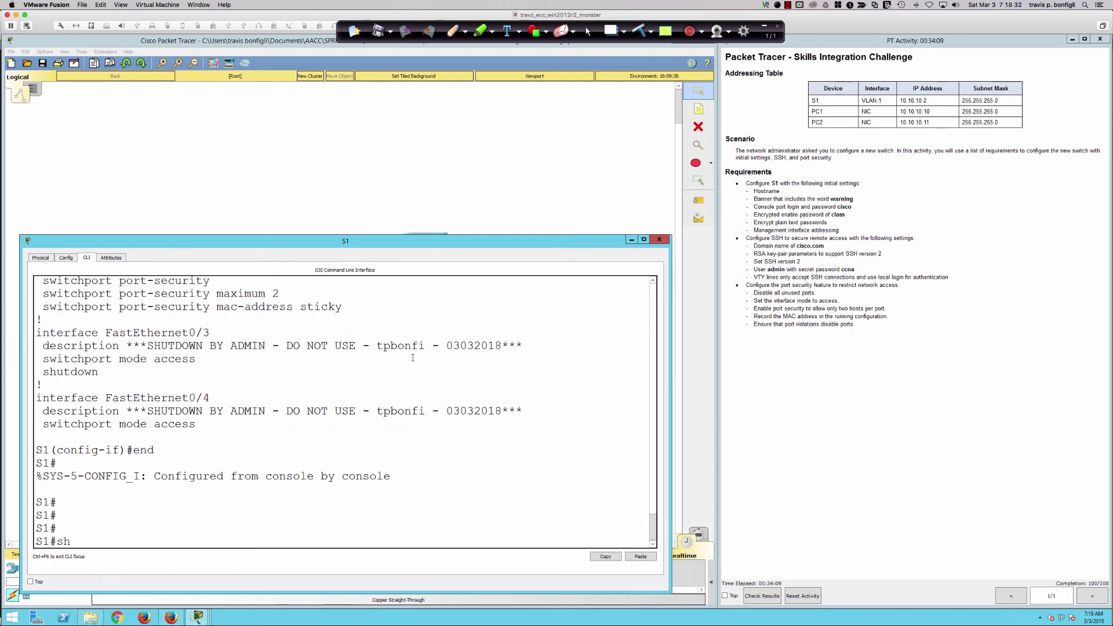
{"action": "key", "text": "Return"}
{"action": "type", "text": "s"}
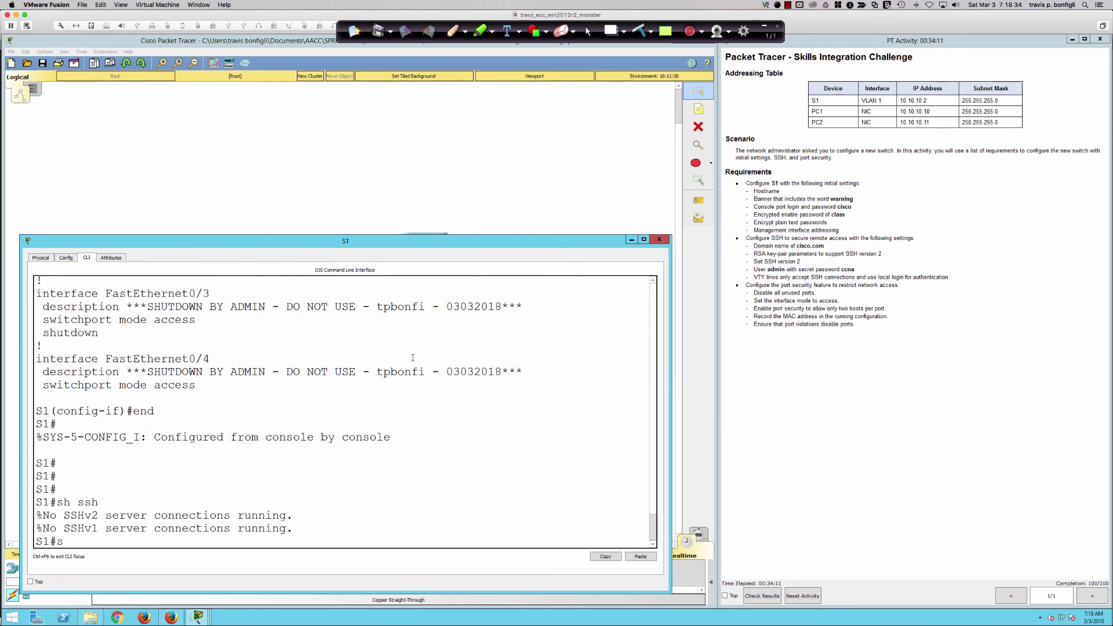
{"action": "type", "text": "h ip ssh"}
{"action": "key", "text": "Return"}
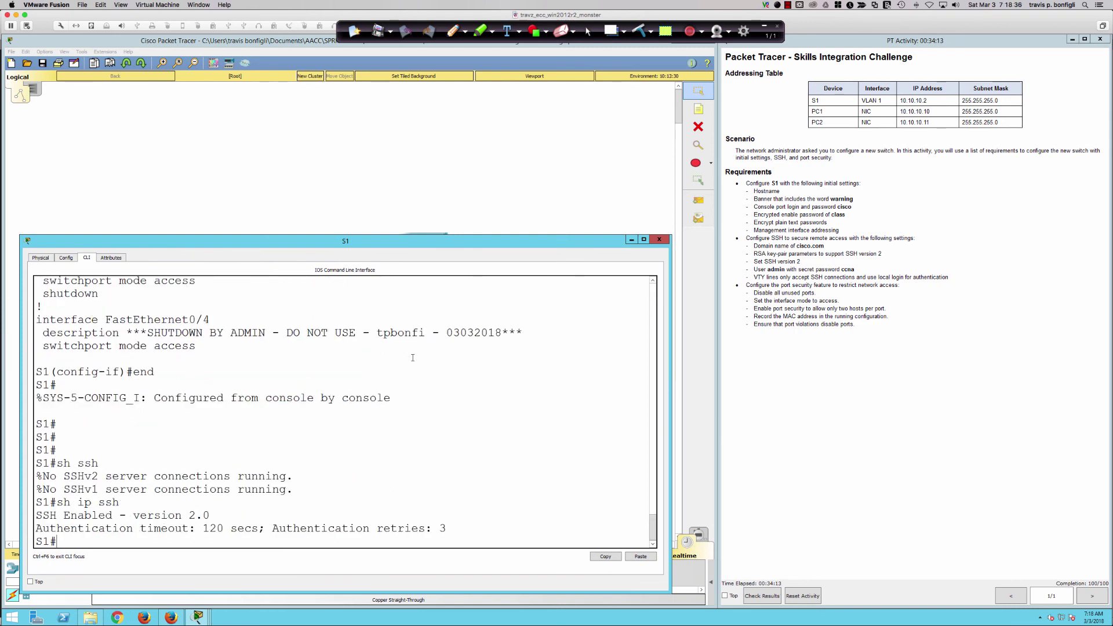
{"action": "type", "text": "sh ip ssh ?"}
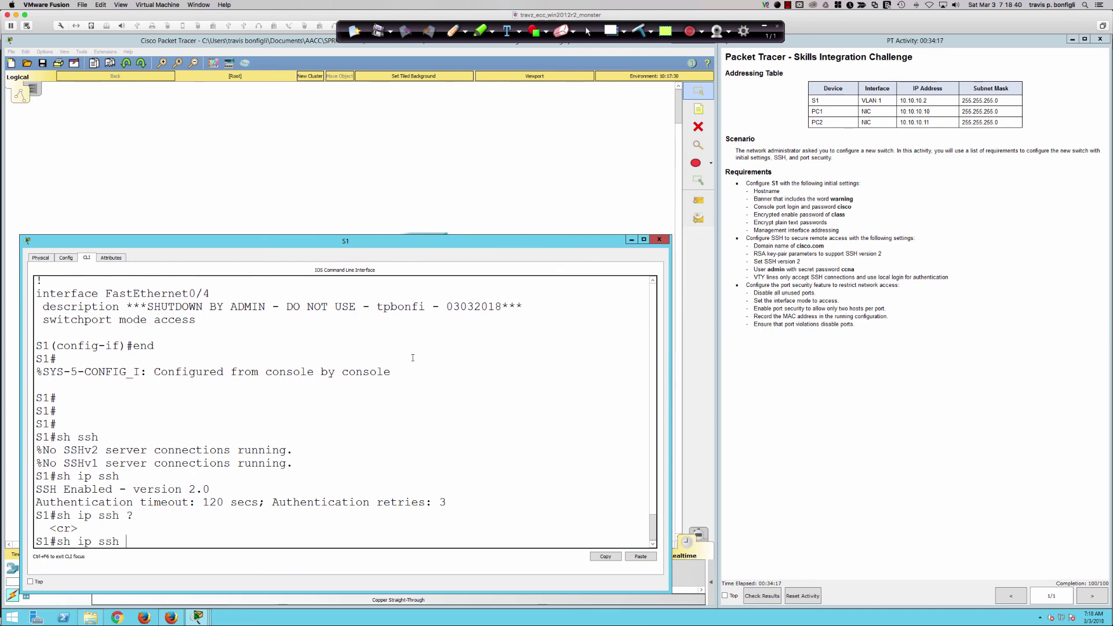
{"action": "key", "text": "super+Tab"}
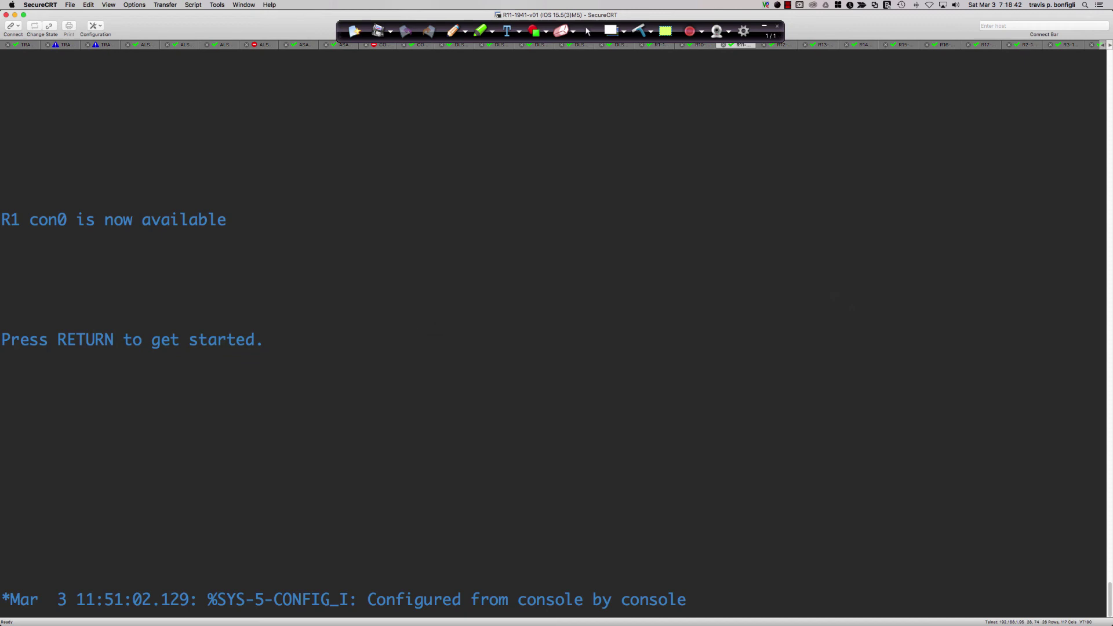
Enter privileged mode on R1 and show its SSH status, version 1.5.
{"action": "key", "text": "Return"}
{"action": "key", "text": "Return"}
{"action": "key", "text": "Return"}
{"action": "type", "text": "en"}
{"action": "key", "text": "Return"}
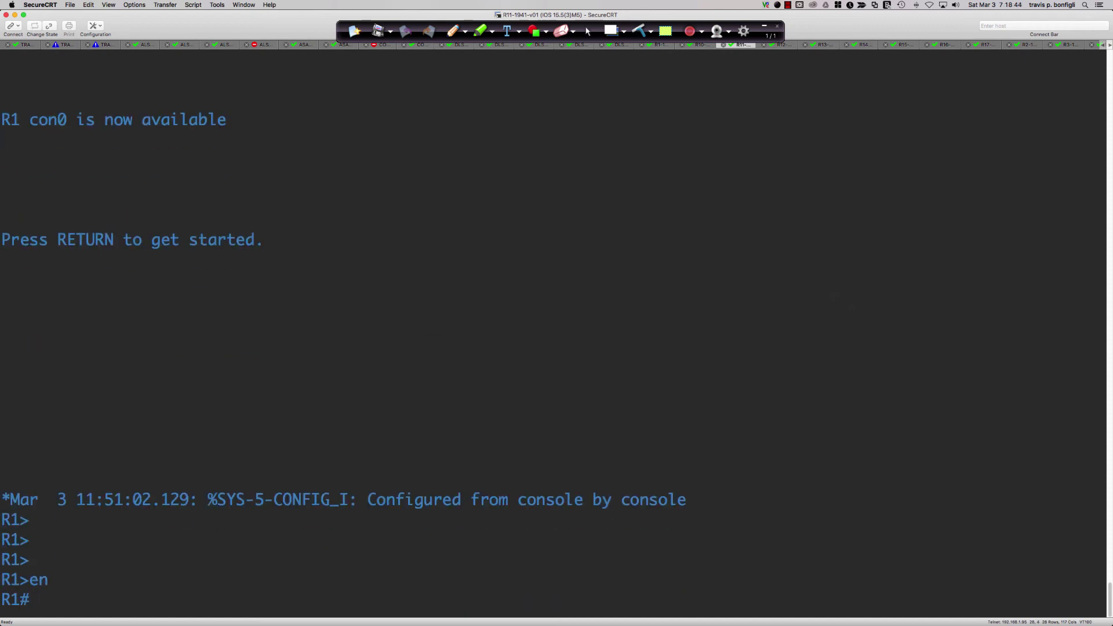
{"action": "type", "text": "sh ip ssh ?"}
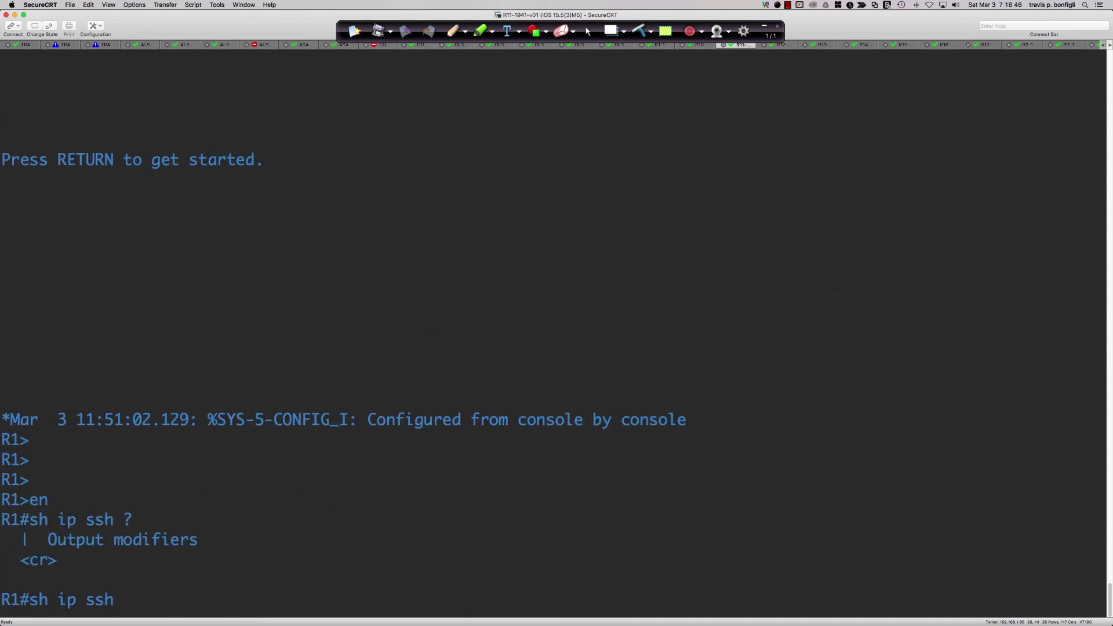
{"action": "key", "text": "Return"}
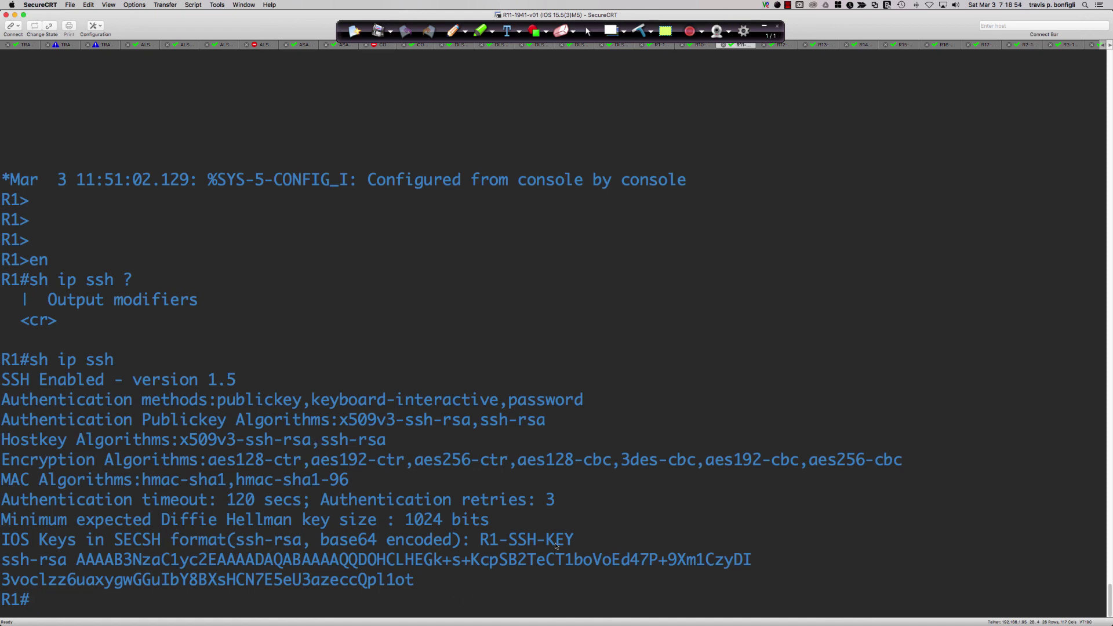
Highlight the key name on R1's IOS Keys line, then return to Packet Tracer and the title slide.
{"action": "left_click_drag", "start_coordinate": [555, 544], "coordinate": [255, 539]}
{"action": "double_click", "coordinate": [138, 539]}
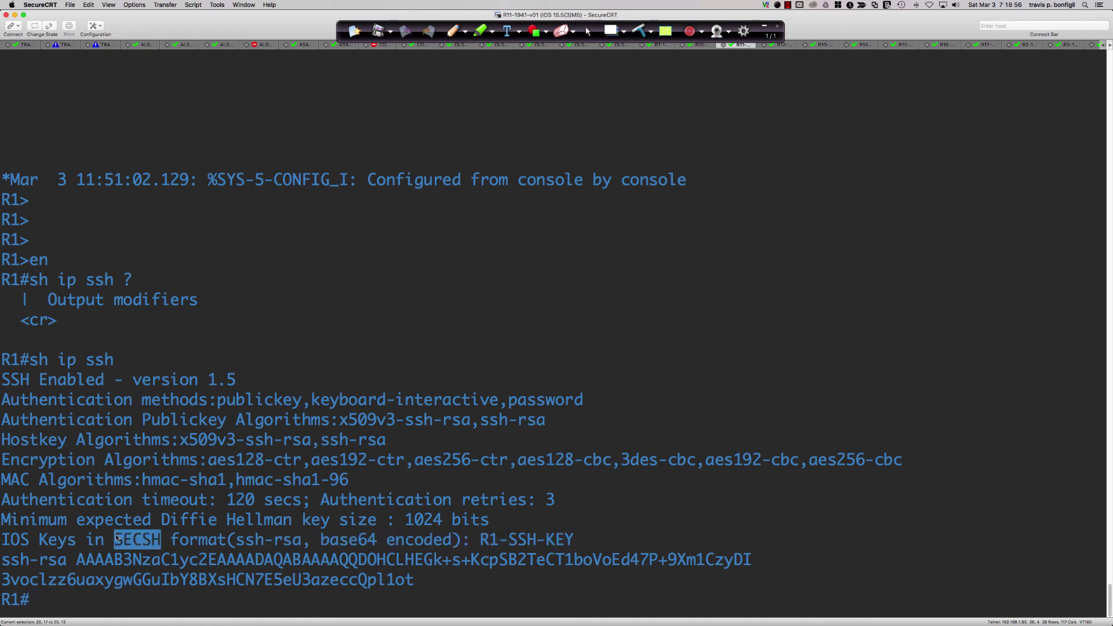
{"action": "mouse_move", "coordinate": [576, 539]}
{"action": "left_mouse_down"}
{"action": "mouse_move", "coordinate": [487, 539]}
{"action": "mouse_move", "coordinate": [573, 542]}
{"action": "left_mouse_up"}
{"action": "left_click", "coordinate": [486, 539]}
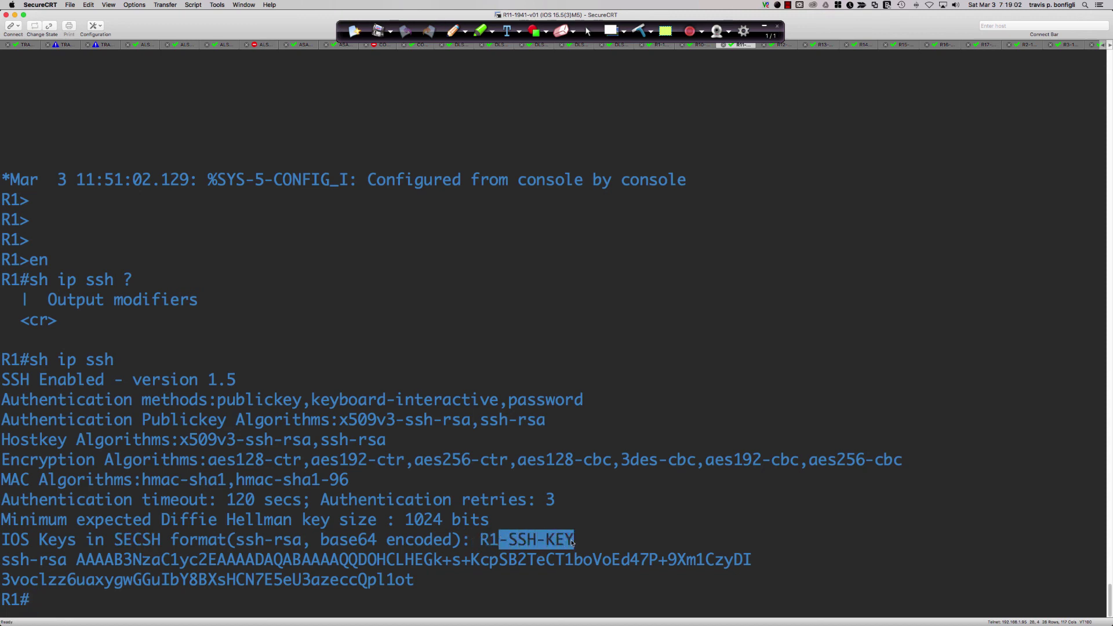
{"action": "left_click", "coordinate": [604, 532]}
{"action": "key", "text": "super+Tab"}
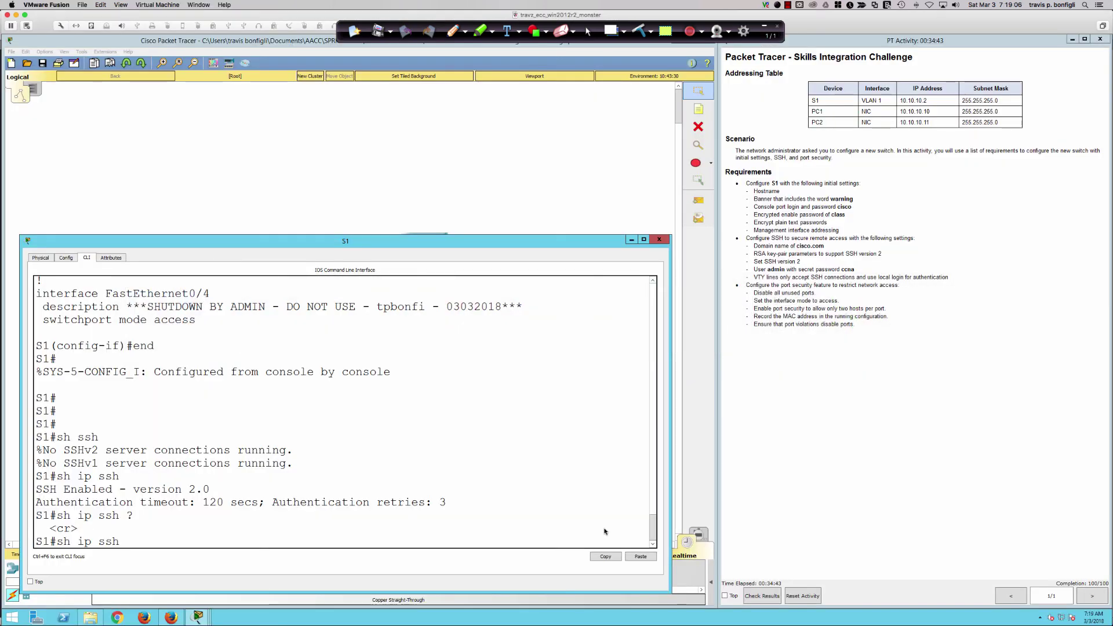
{"action": "key", "text": "super+Tab"}
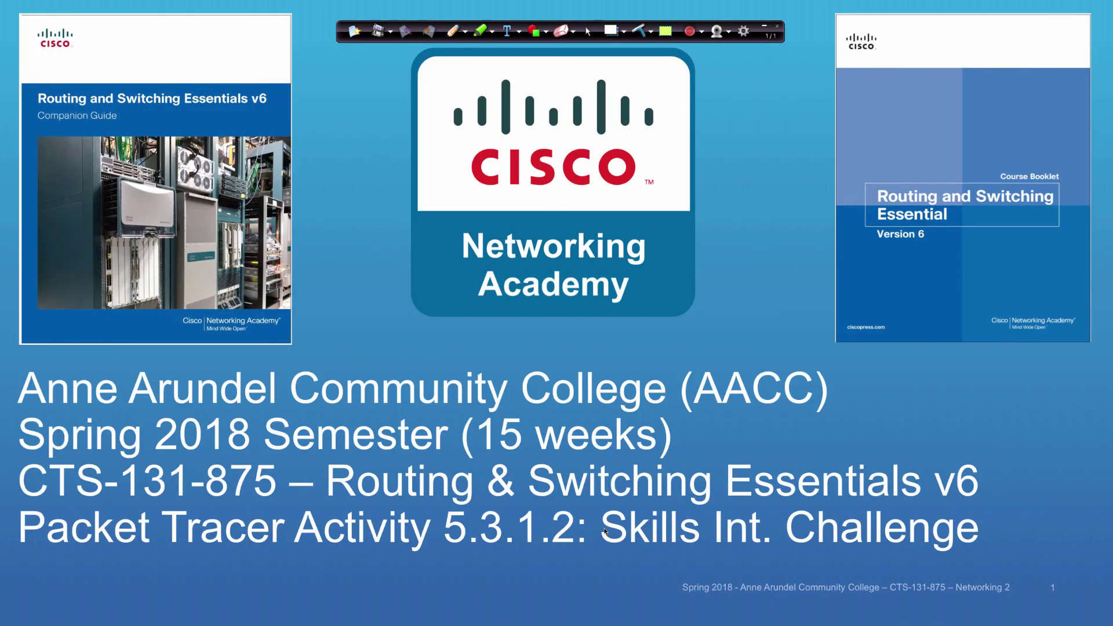